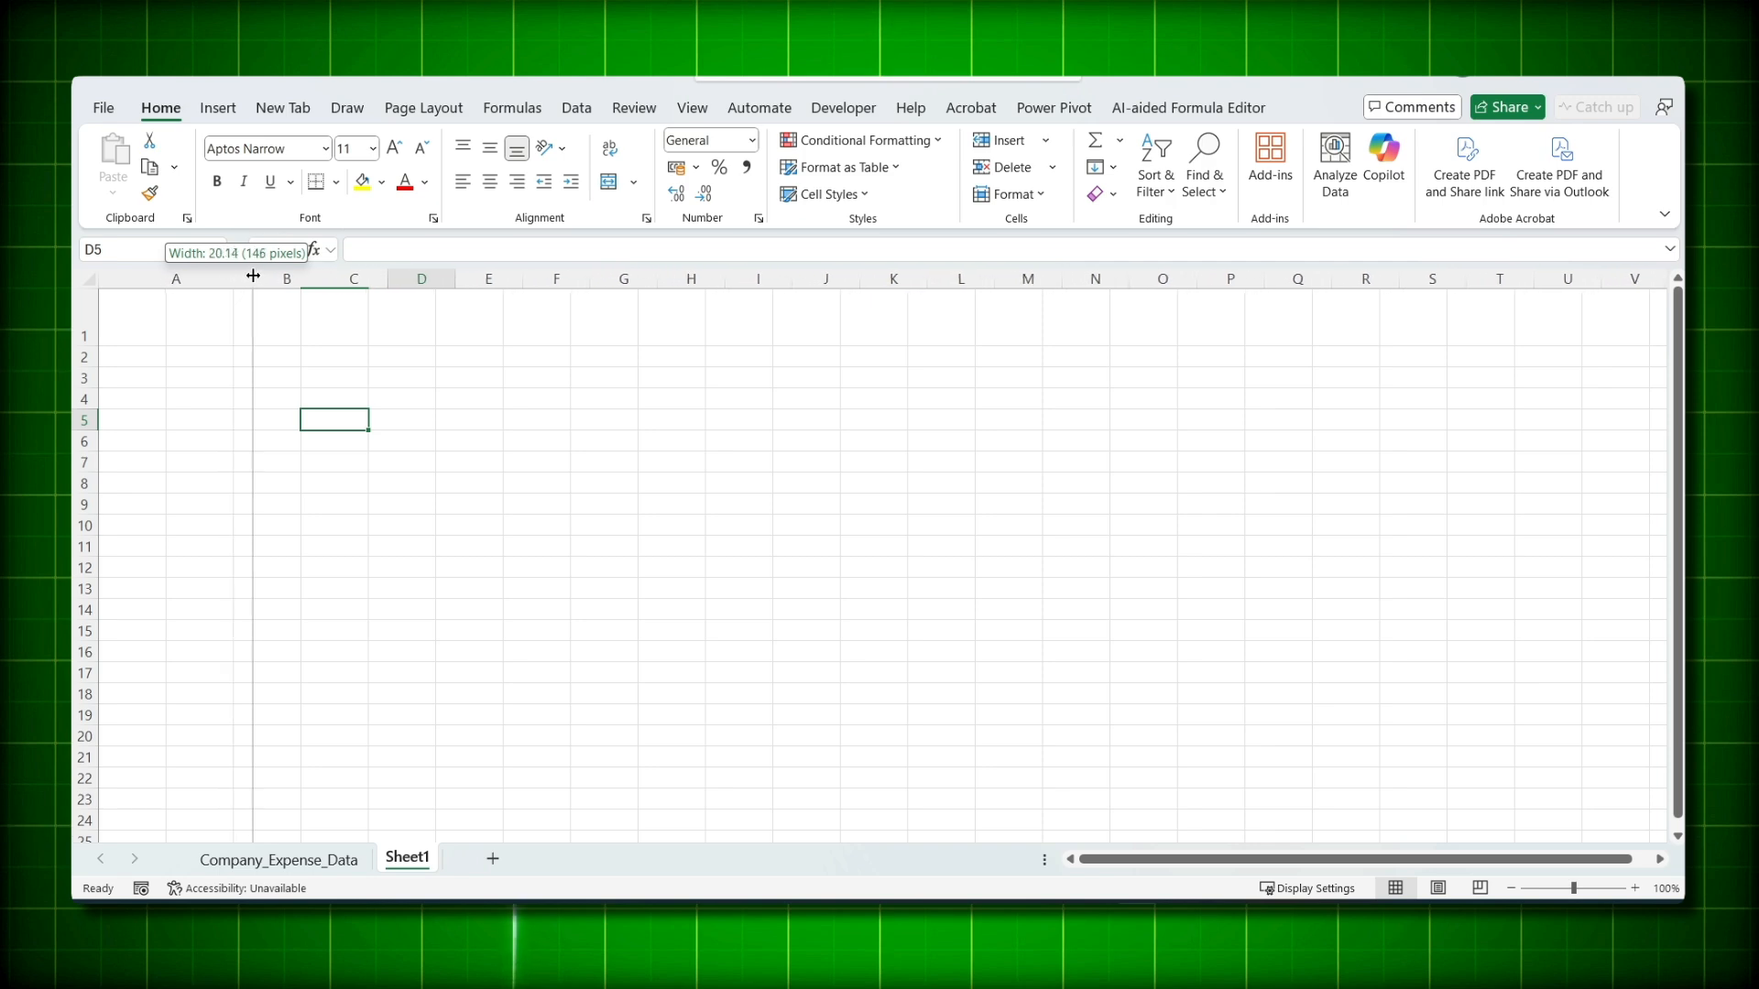
- Widen column A to 20.14 and make row 1 taller
{"action": "left_click_drag", "start_coordinate": [168, 375], "coordinate": [167, 712]}
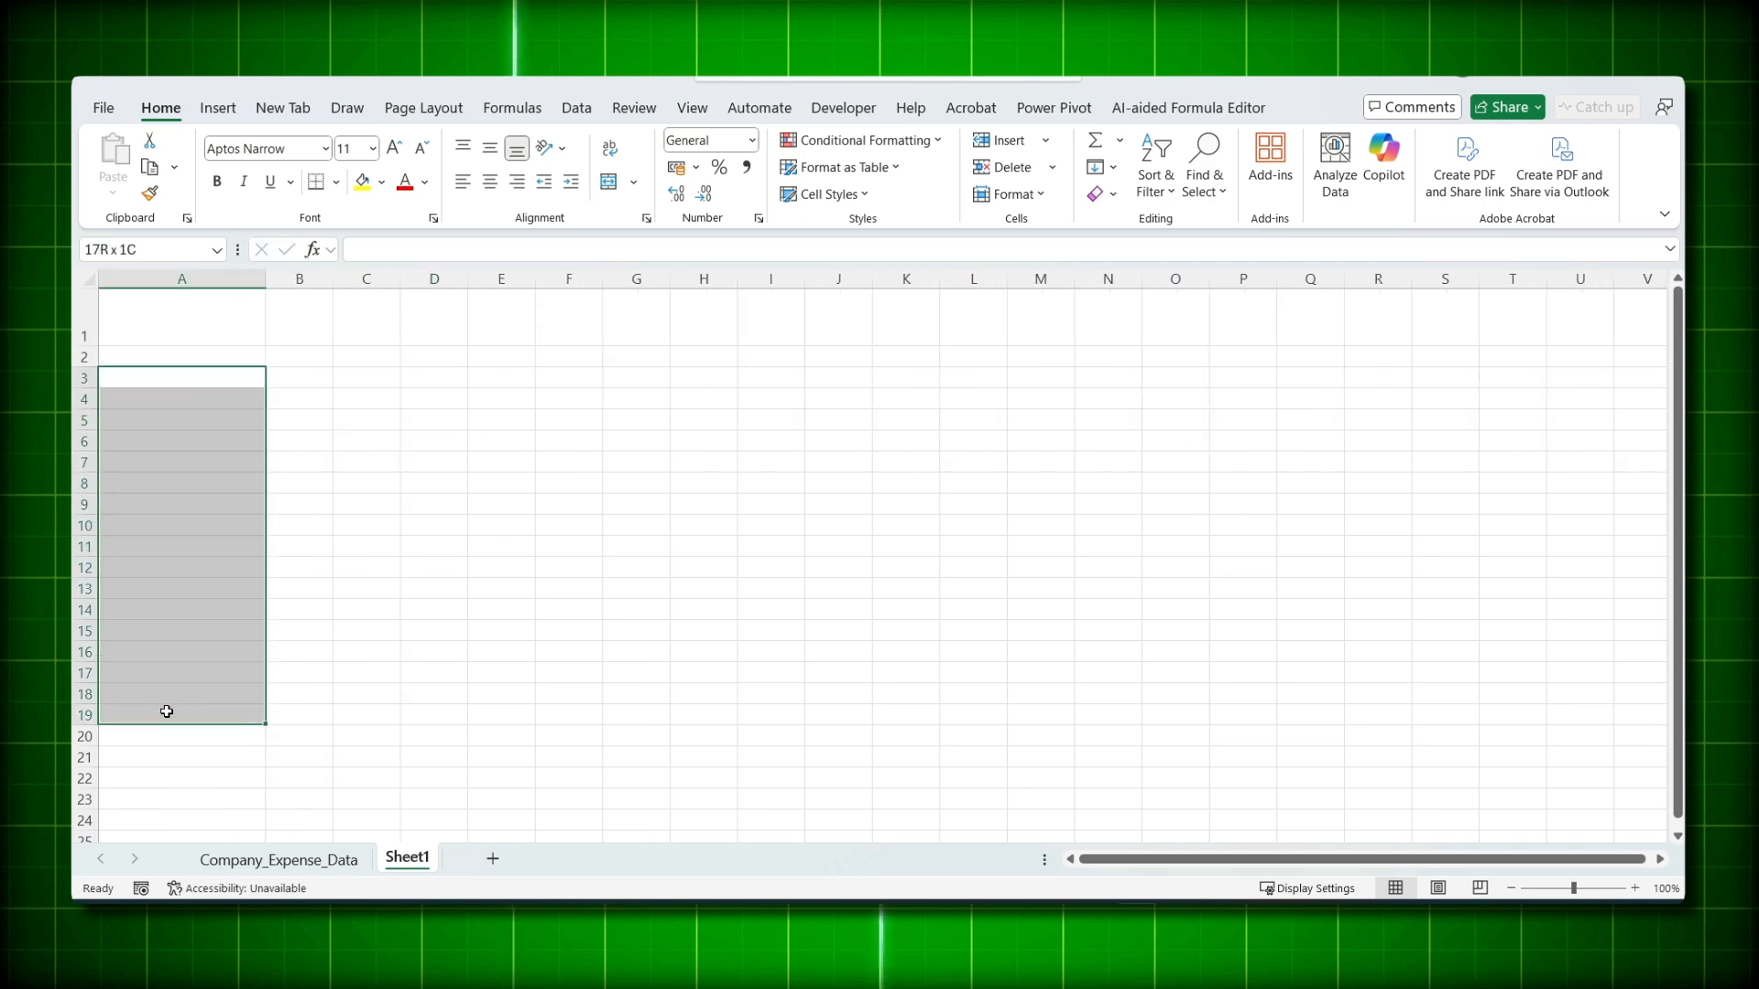
{"action": "left_click_drag", "start_coordinate": [192, 336], "coordinate": [439, 330]}
- Add an orange bottom border beneath cells A1 through T1
{"action": "left_click", "coordinate": [84, 318]}
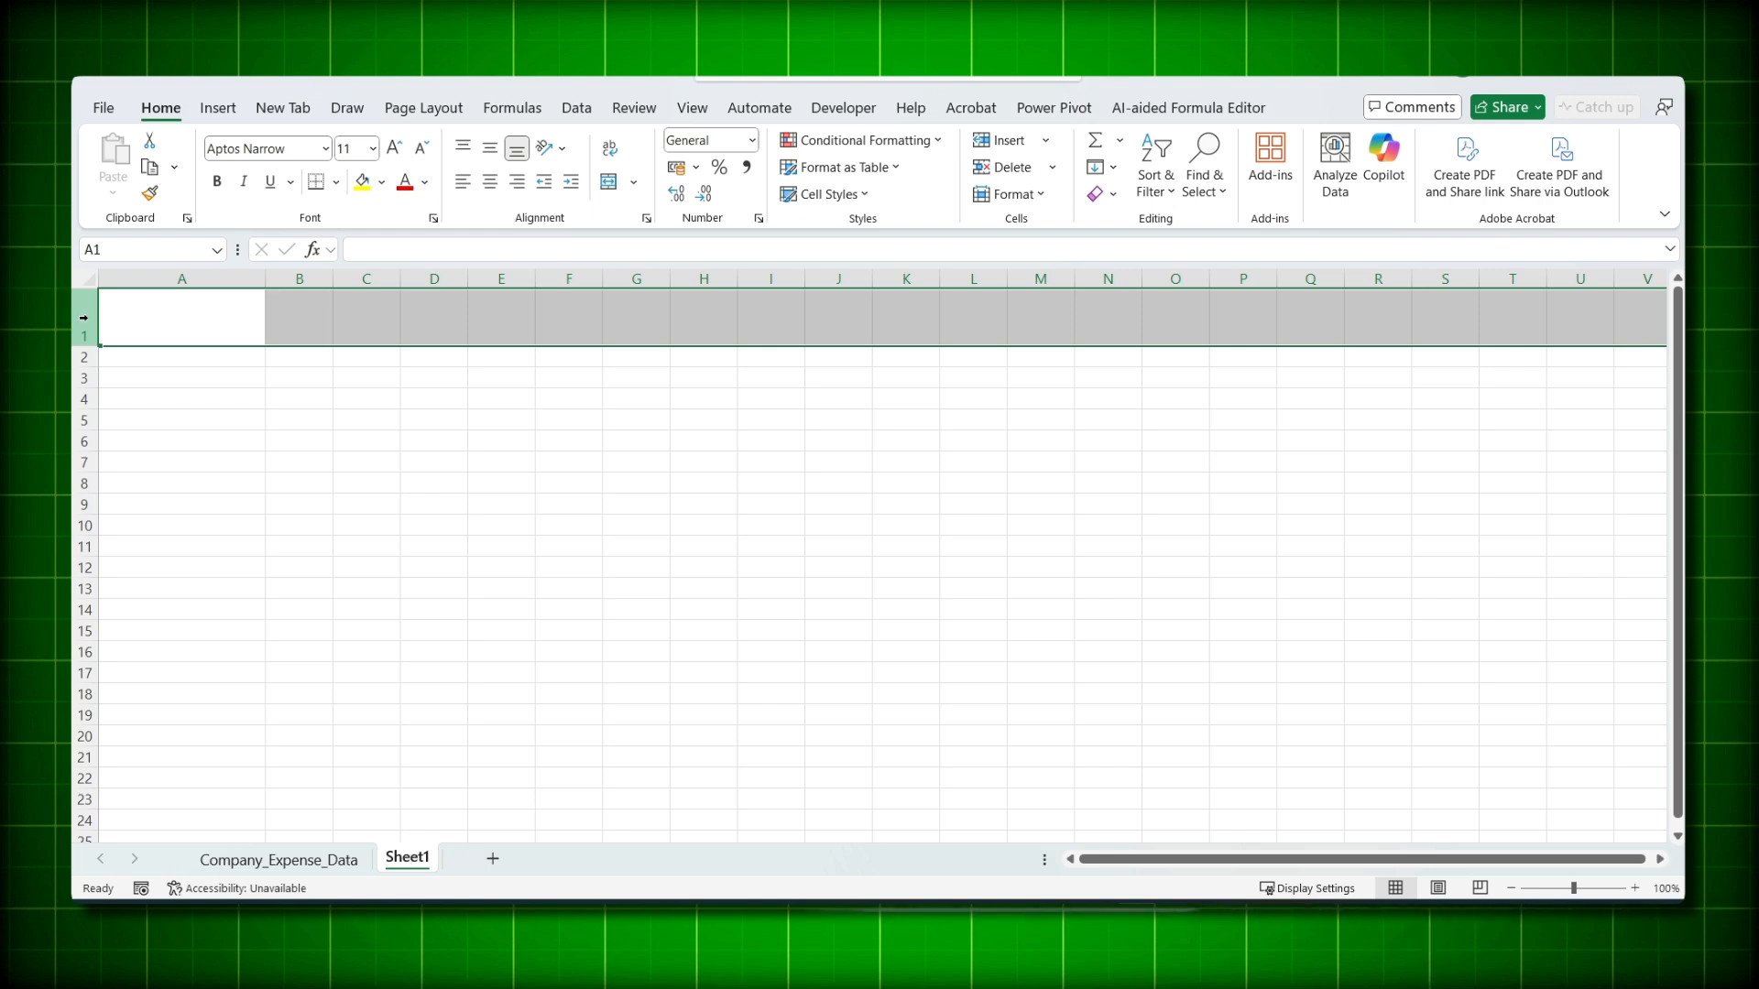
{"action": "left_click", "coordinate": [160, 316]}
{"action": "left_click_drag", "start_coordinate": [258, 316], "coordinate": [1538, 315]}
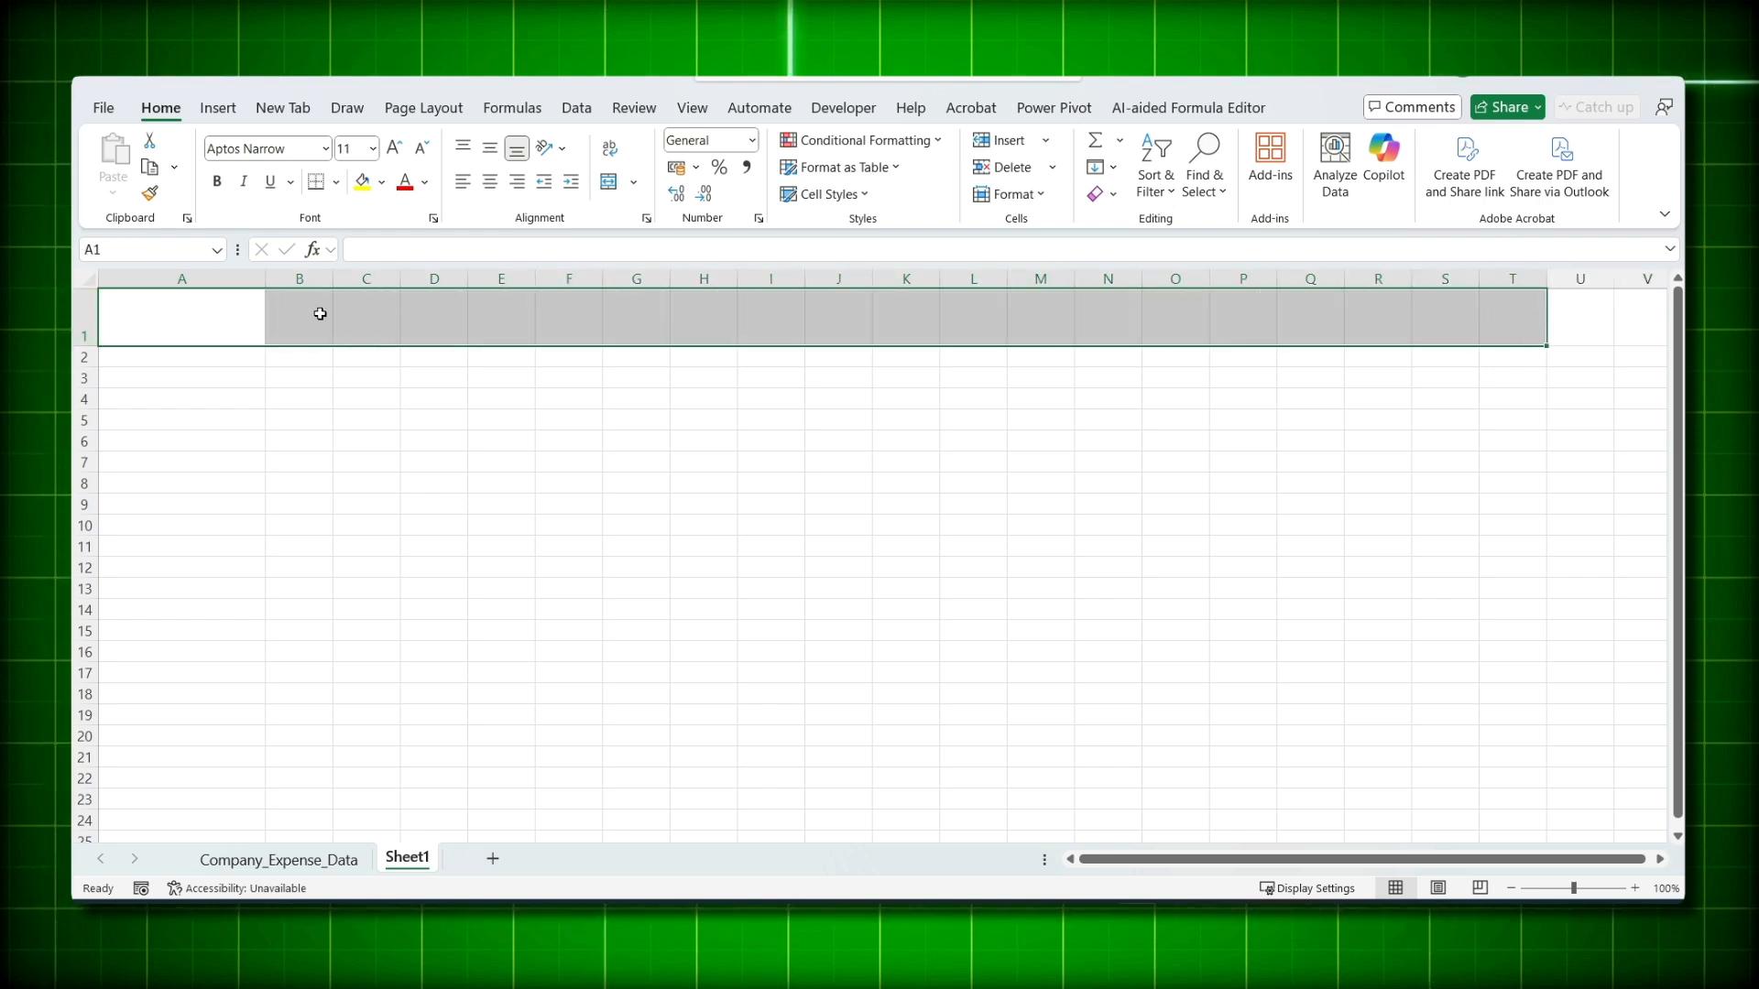
{"action": "key", "text": "ctrl+1"}
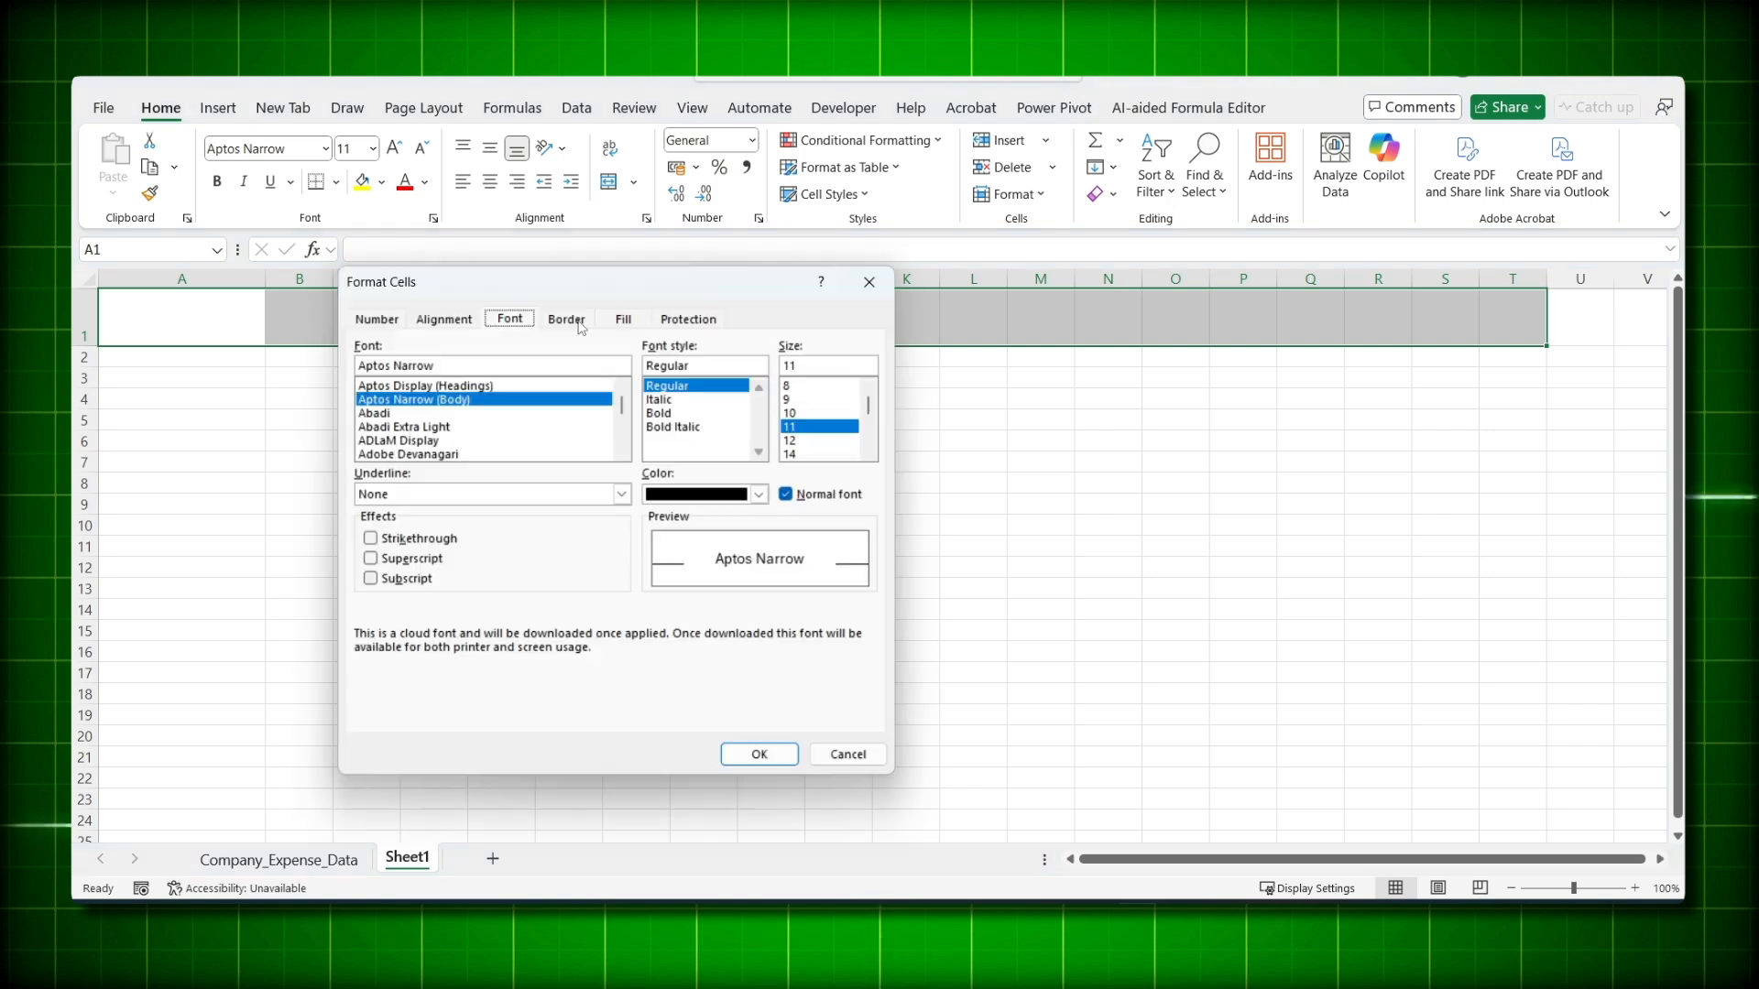
{"action": "left_click", "coordinate": [575, 321]}
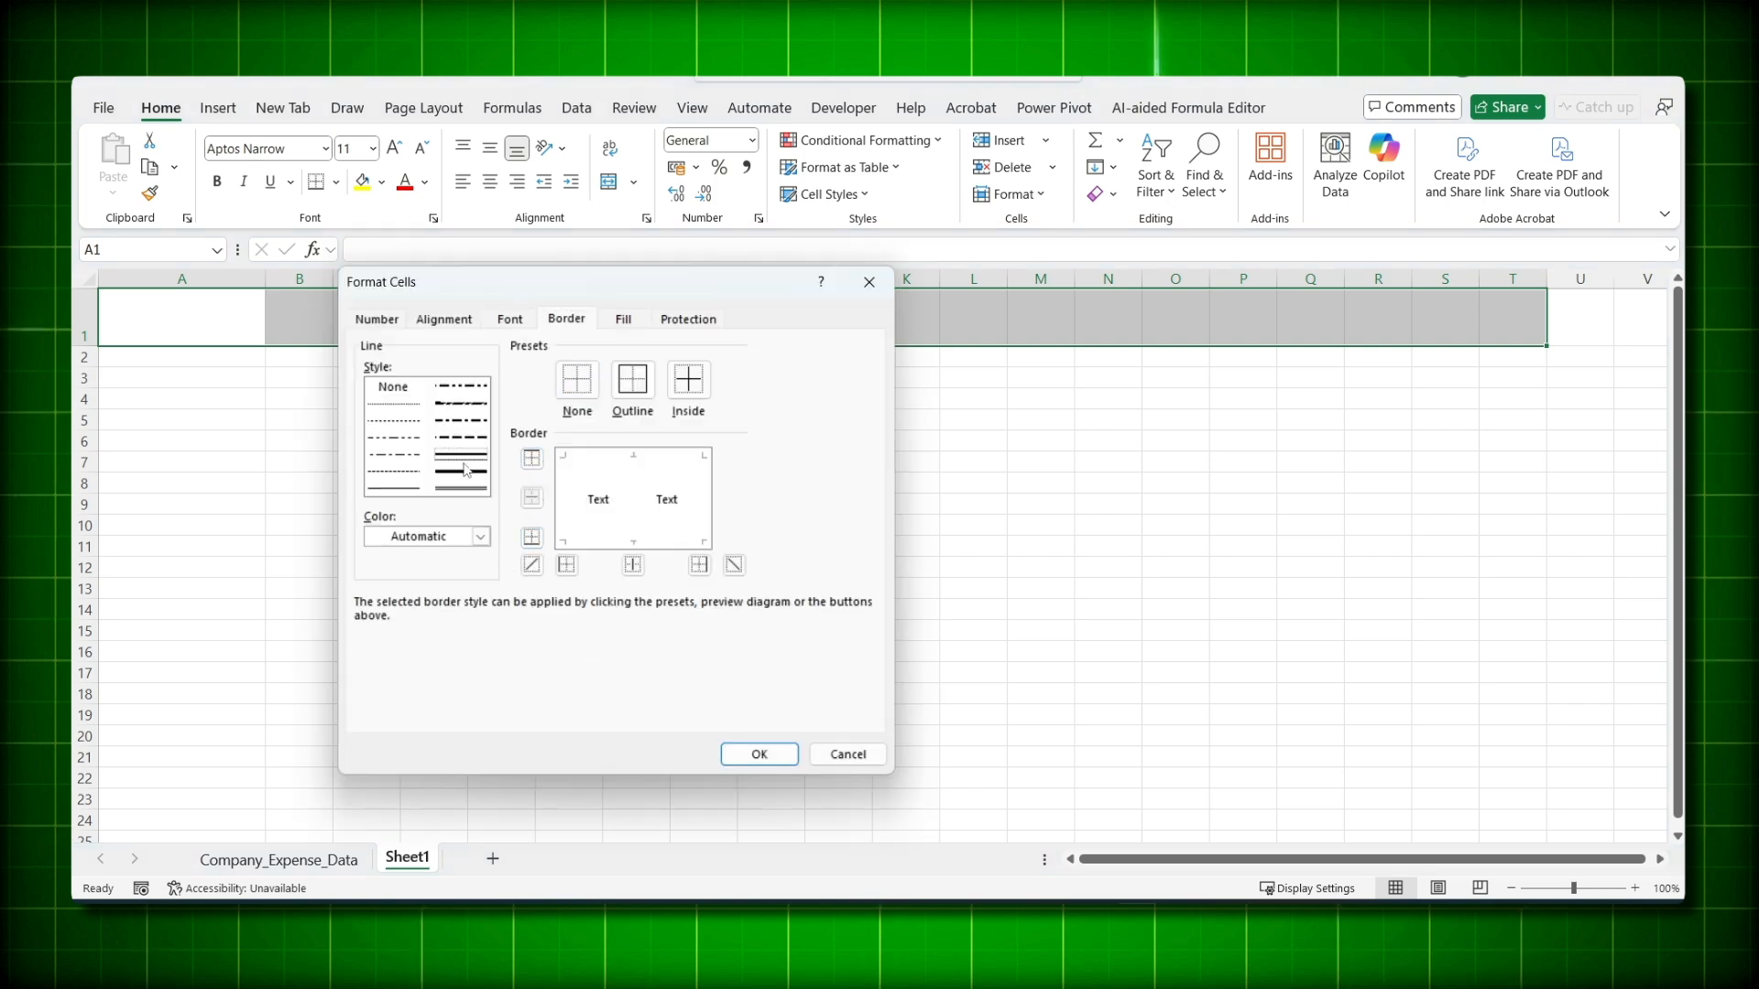
{"action": "left_click", "coordinate": [480, 537]}
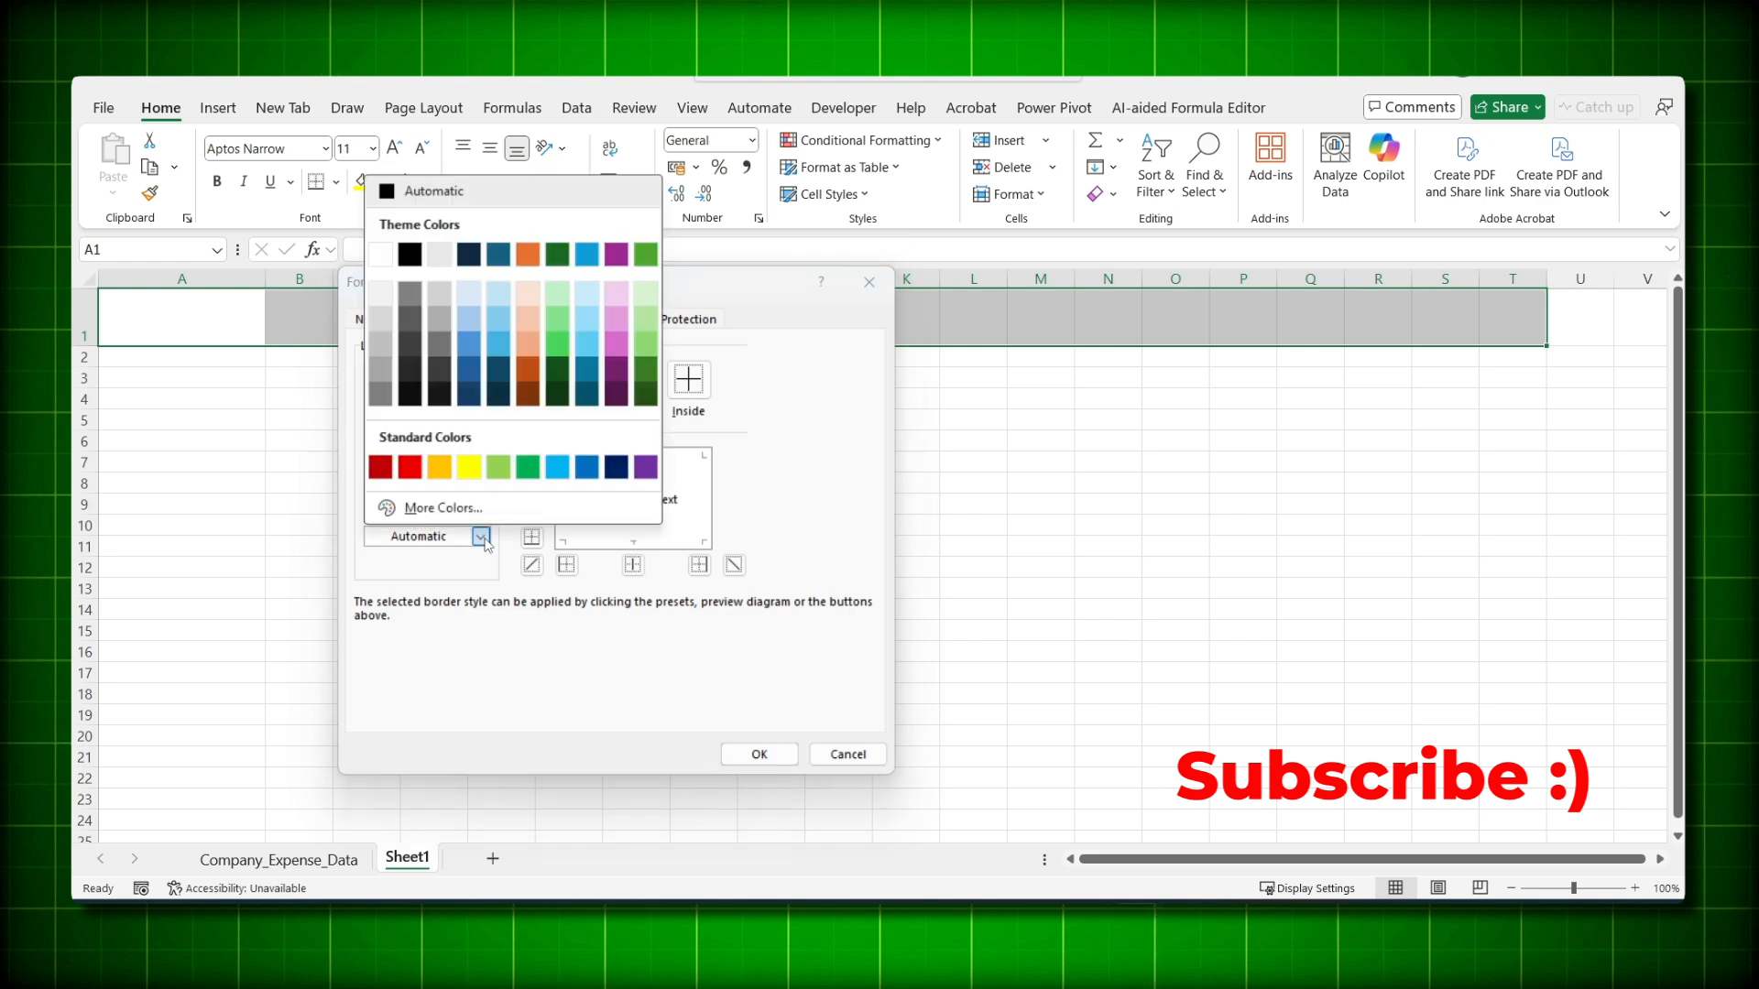
{"action": "left_click", "coordinate": [529, 254]}
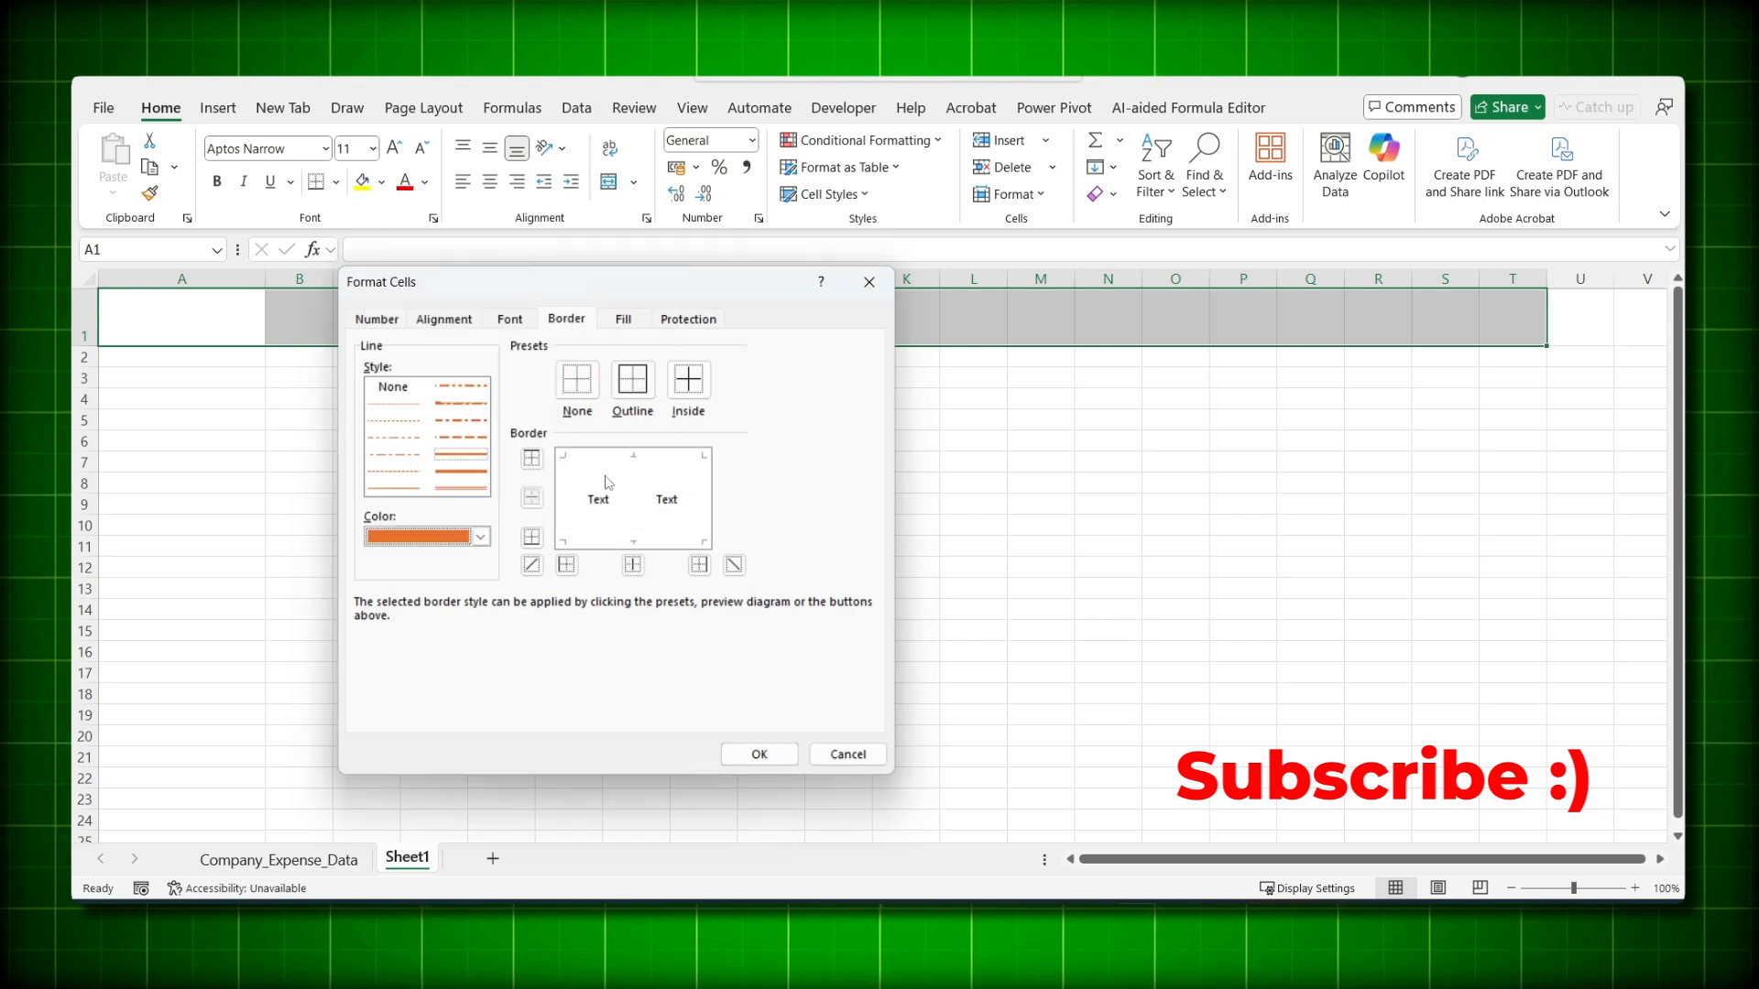
{"action": "left_click", "coordinate": [600, 542]}
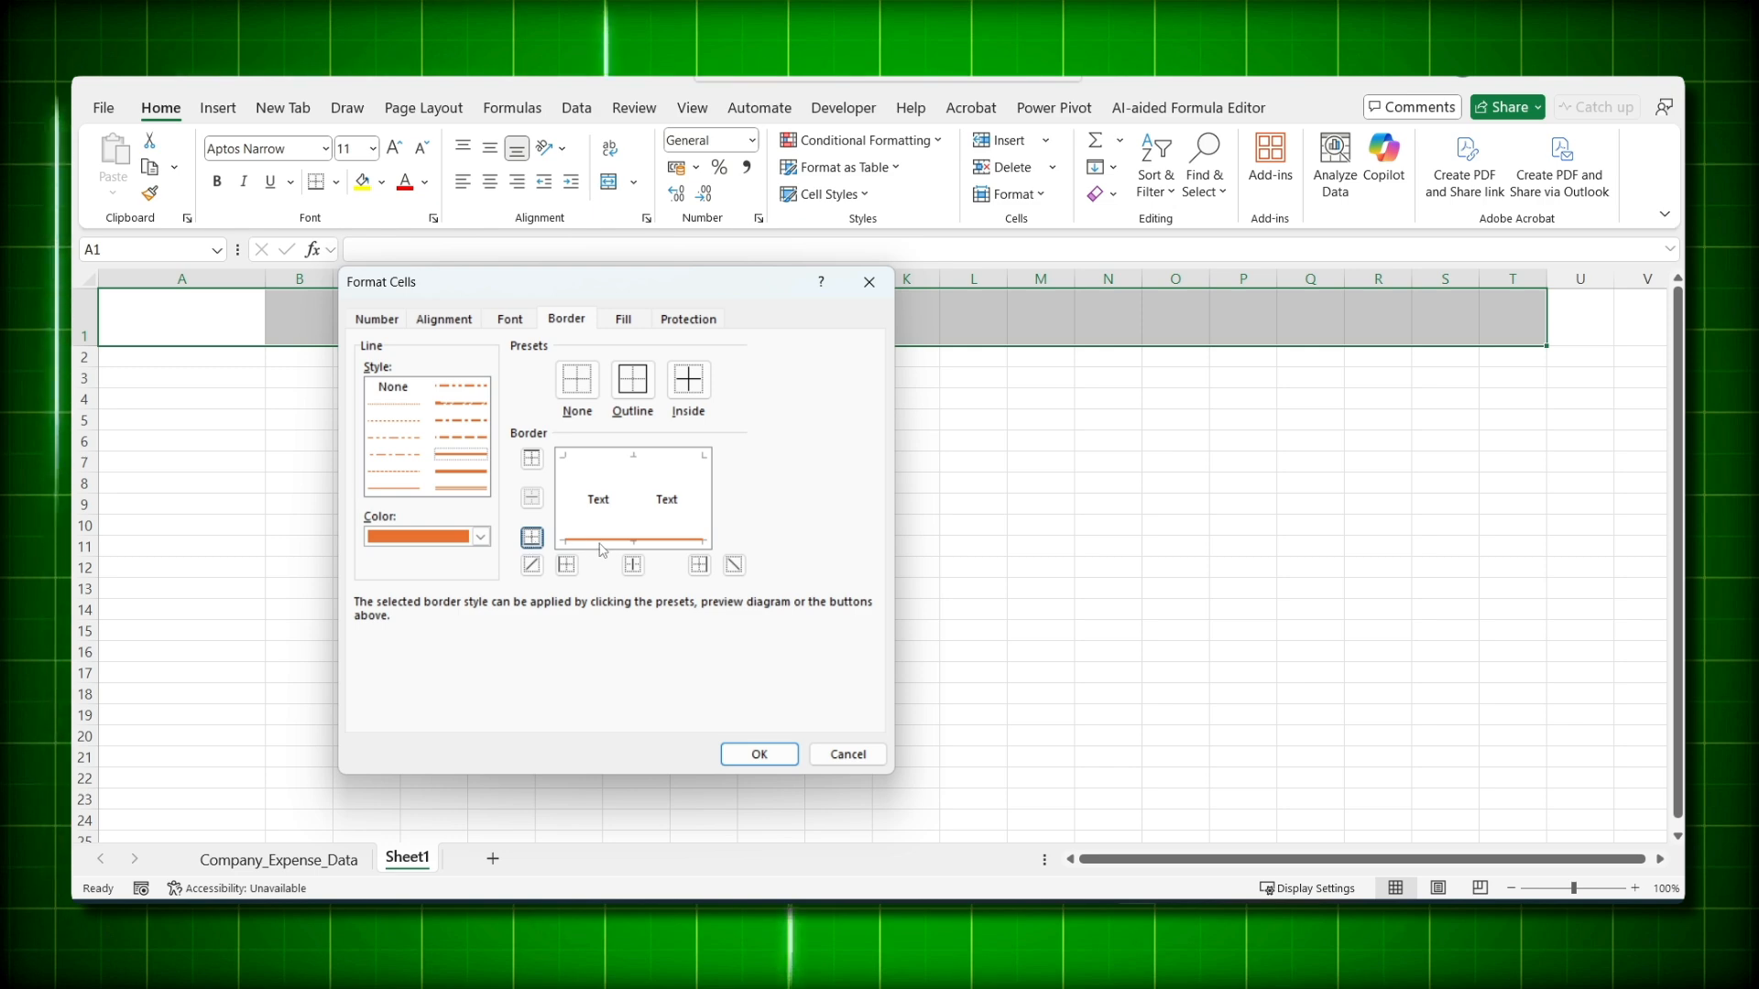
{"action": "left_click", "coordinate": [759, 754]}
{"action": "left_click_drag", "start_coordinate": [210, 357], "coordinate": [191, 639]}
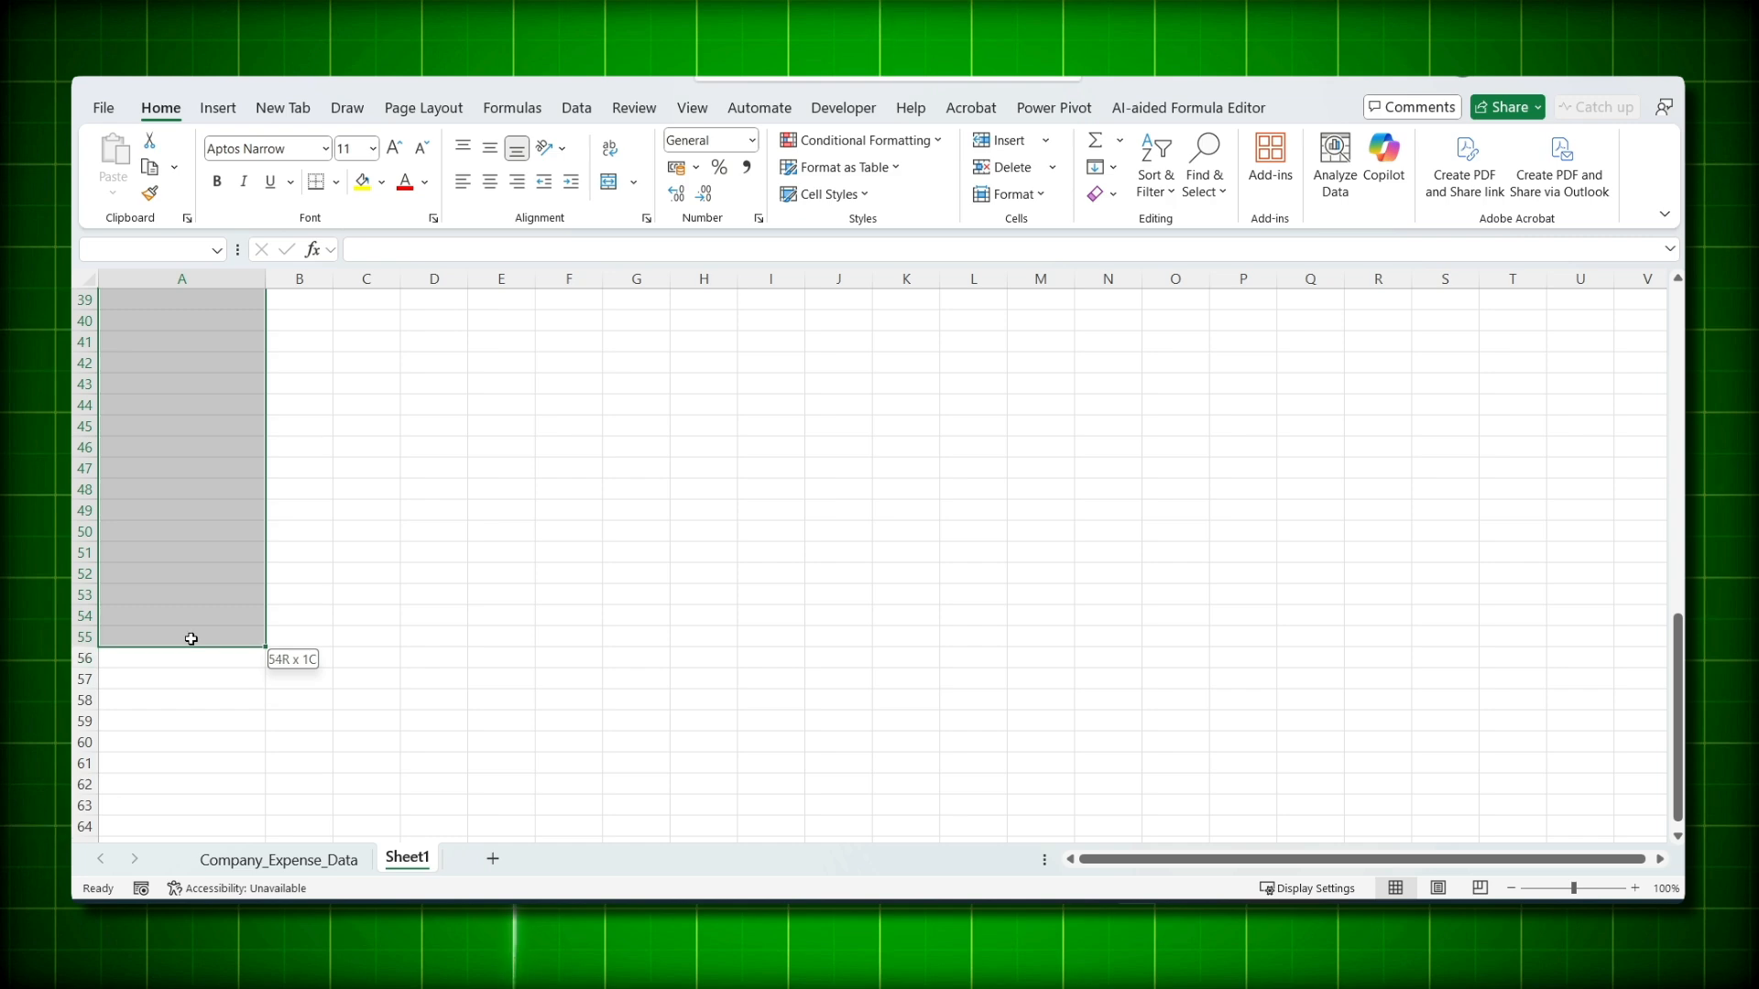
- Try an orange right border on the column A cells, then undo it
{"action": "scroll", "coordinate": [266, 449], "scroll_direction": "up", "scroll_amount": 13}
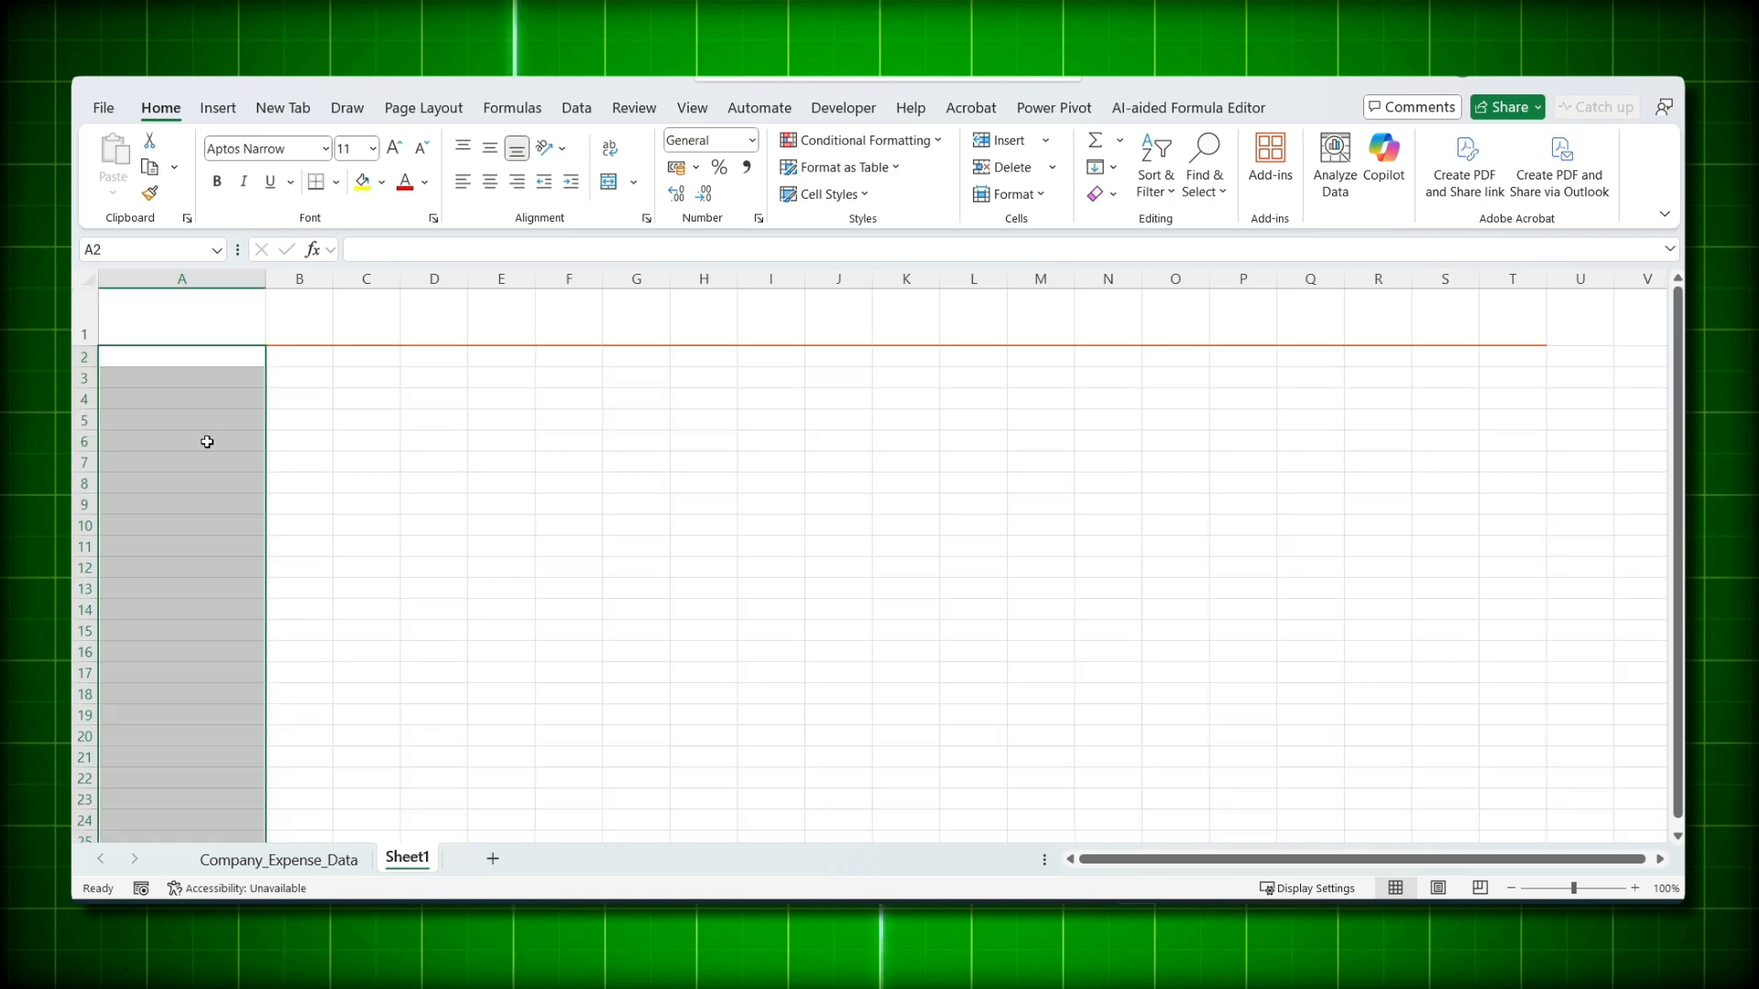
{"action": "key", "text": "ctrl+1"}
{"action": "left_click", "coordinate": [579, 383]}
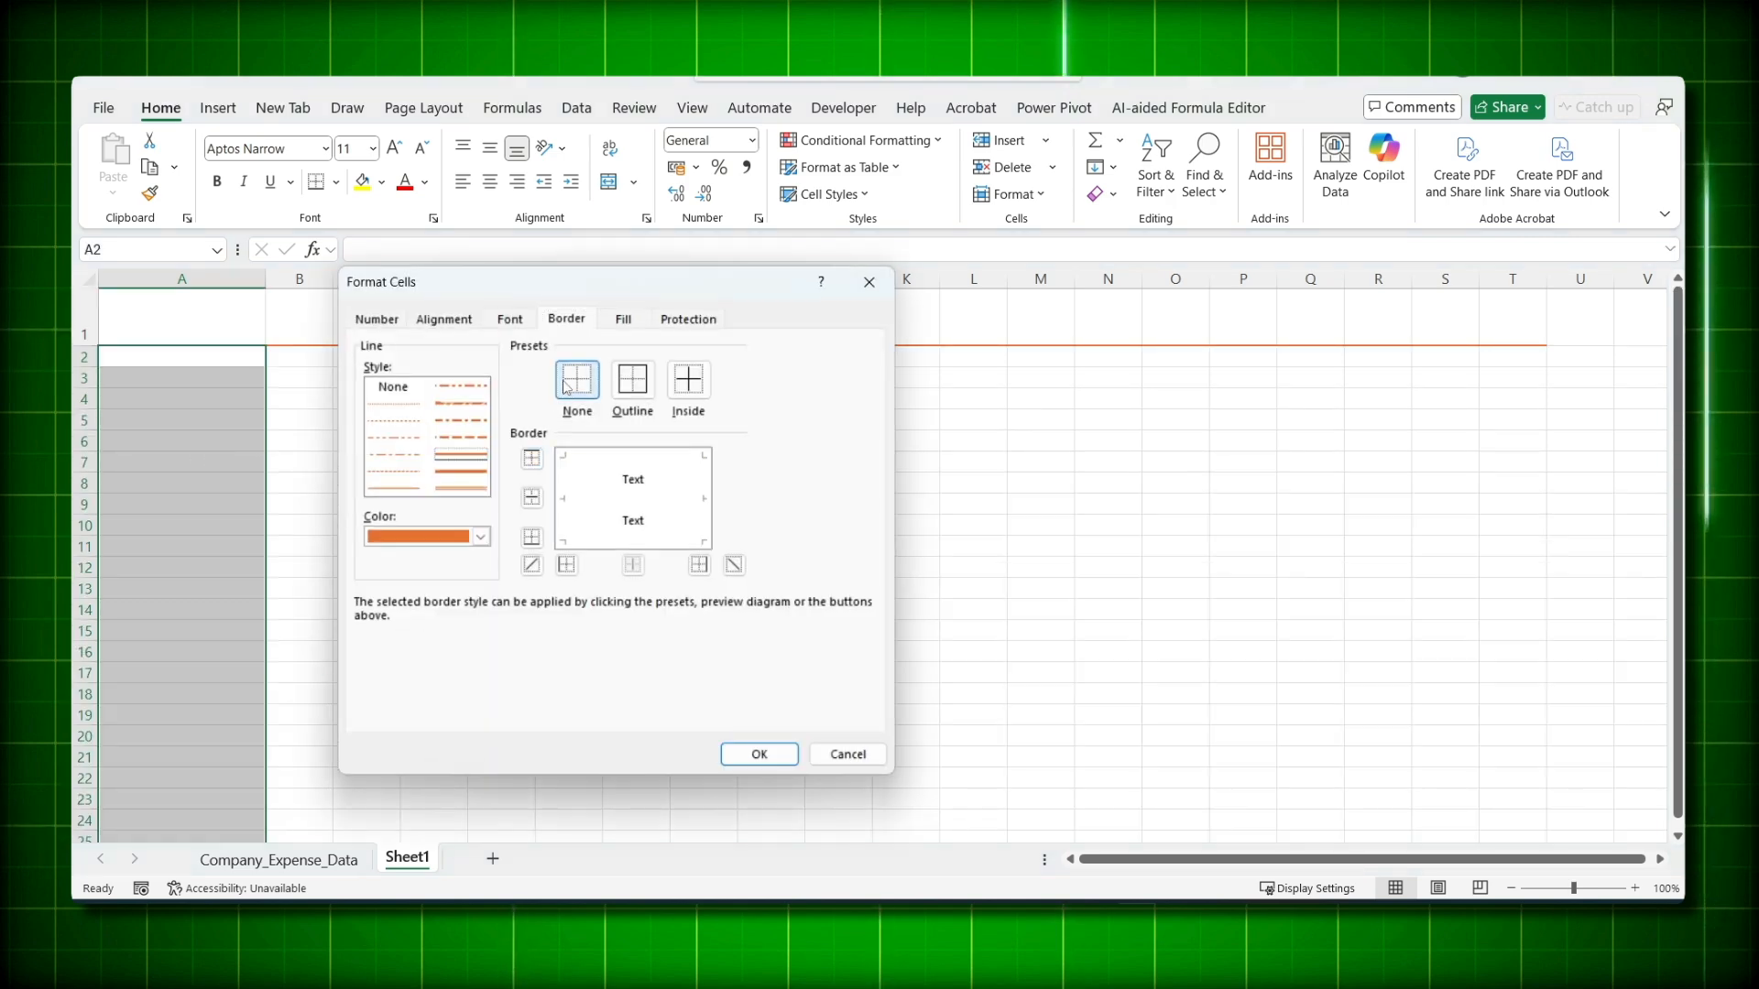
{"action": "left_click", "coordinate": [449, 460]}
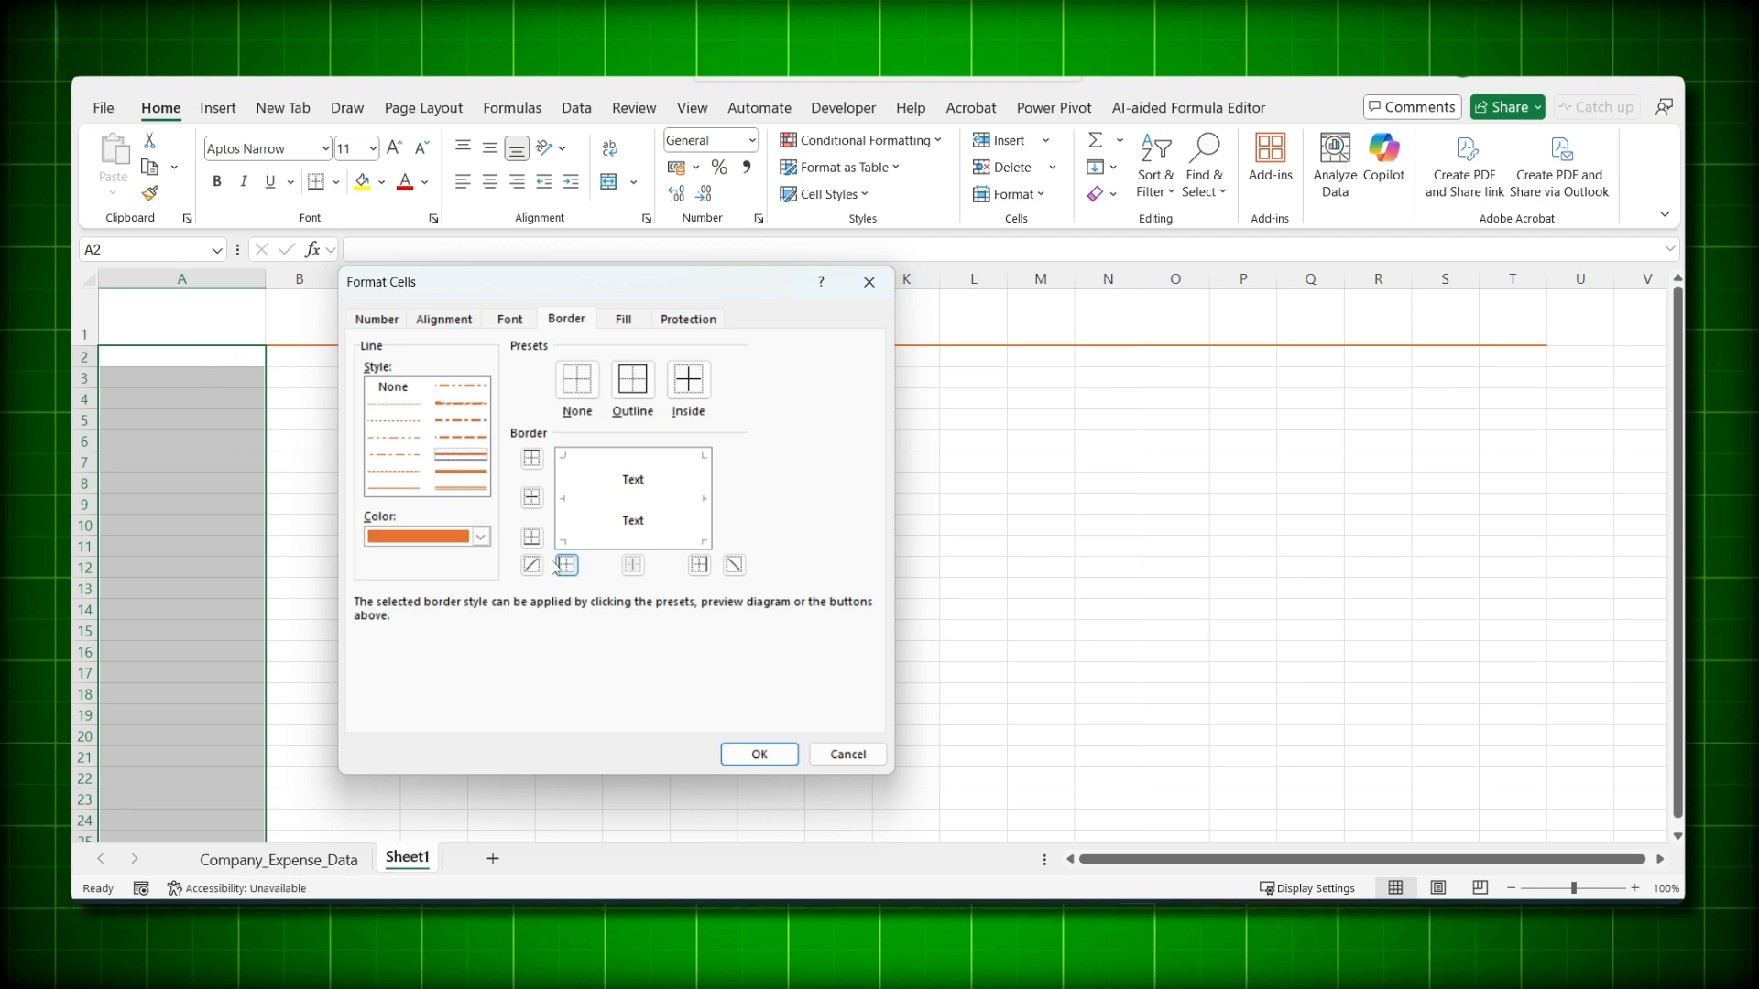
{"action": "left_click", "coordinate": [699, 565]}
{"action": "left_click", "coordinate": [760, 753]}
{"action": "left_click", "coordinate": [366, 462]}
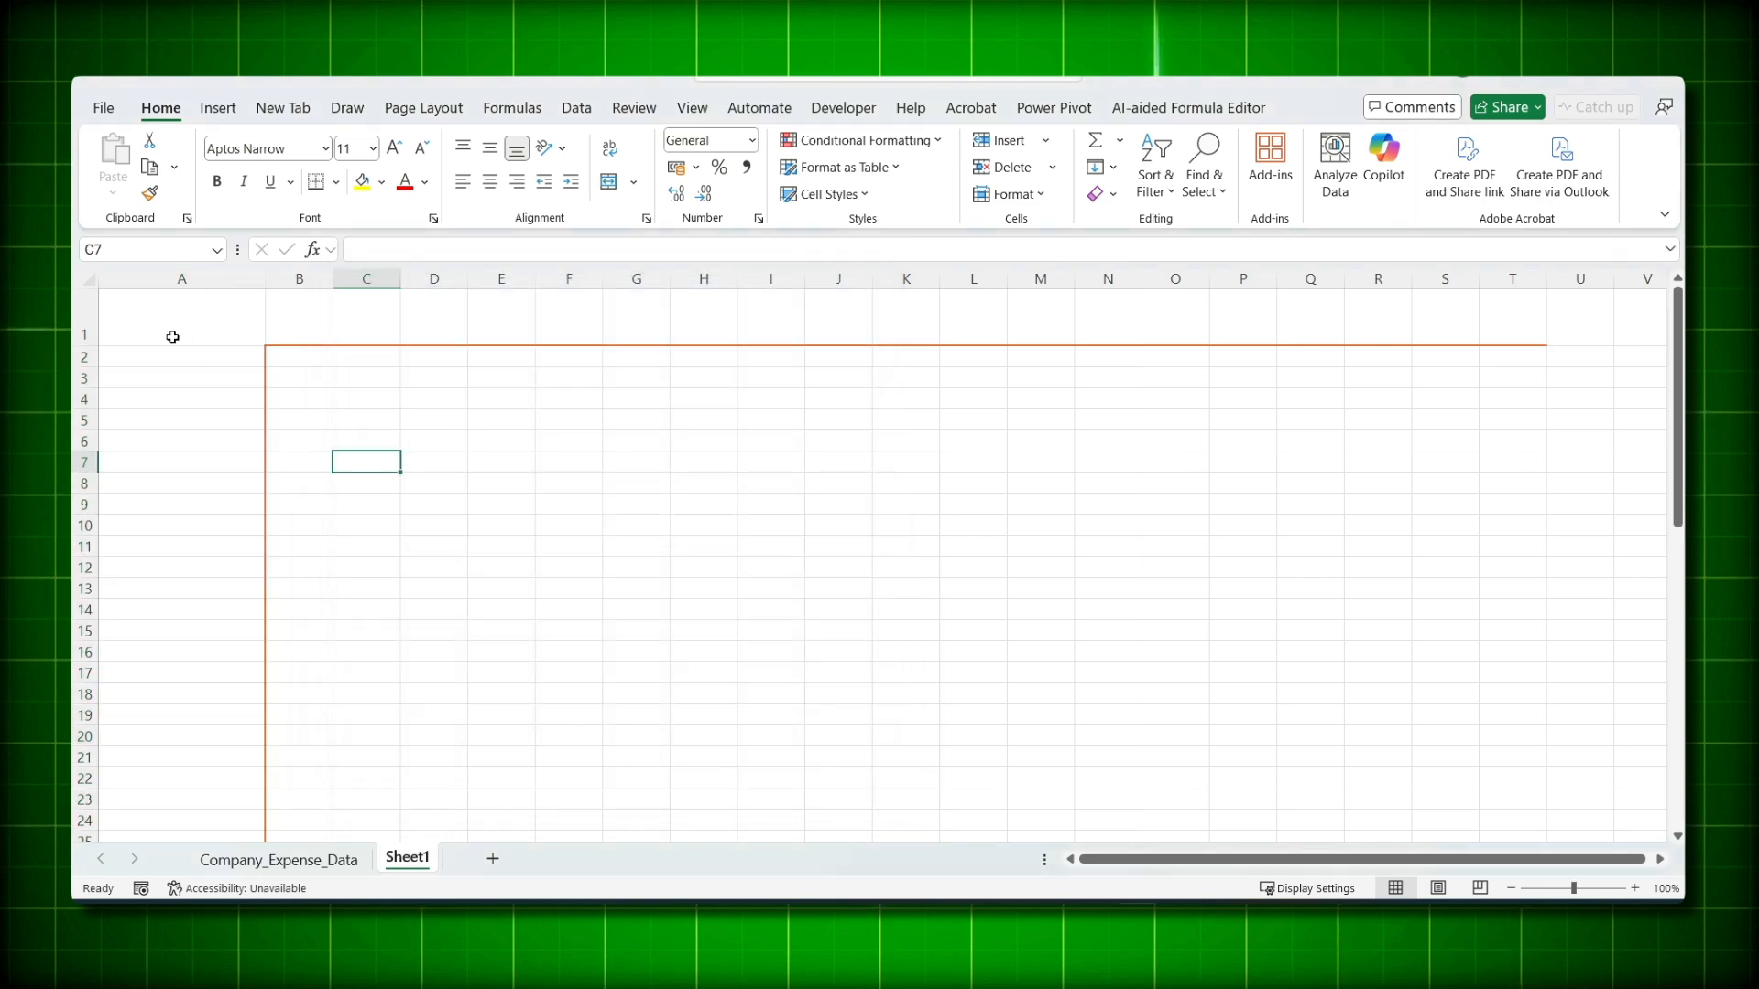
{"action": "key", "text": "ctrl+z"}
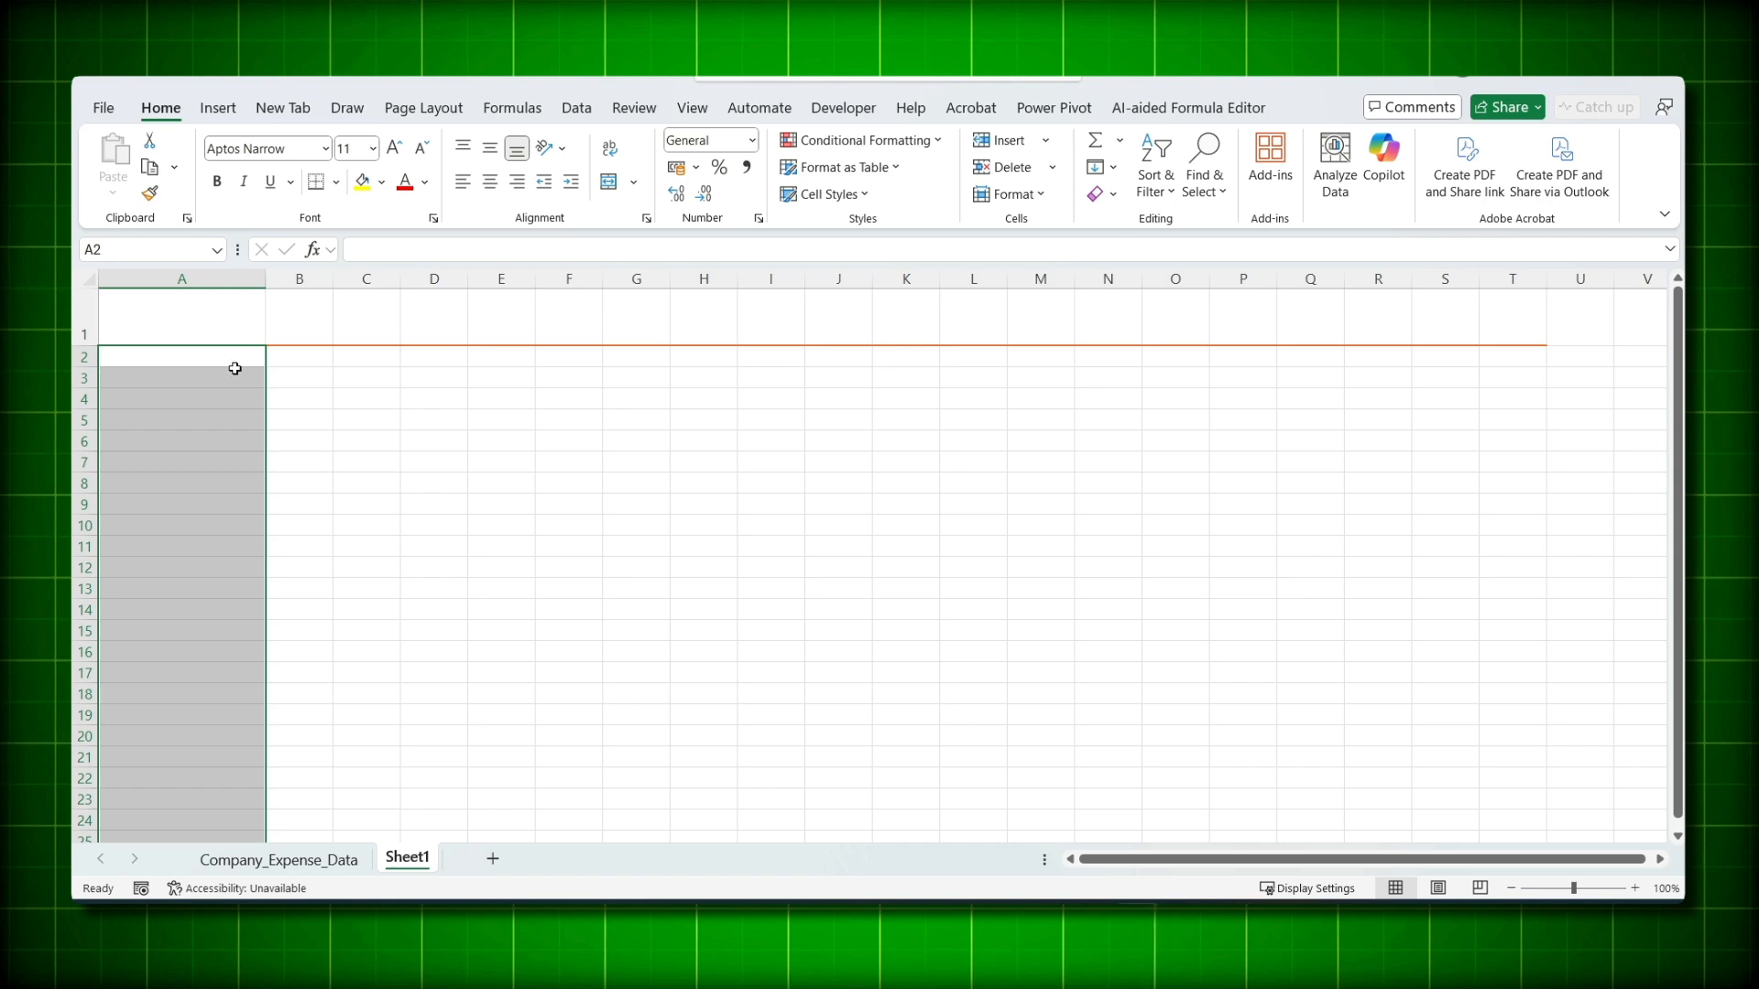
- Give the column A cells from row 2 down orange right and top borders
{"action": "key", "text": "ctrl+1"}
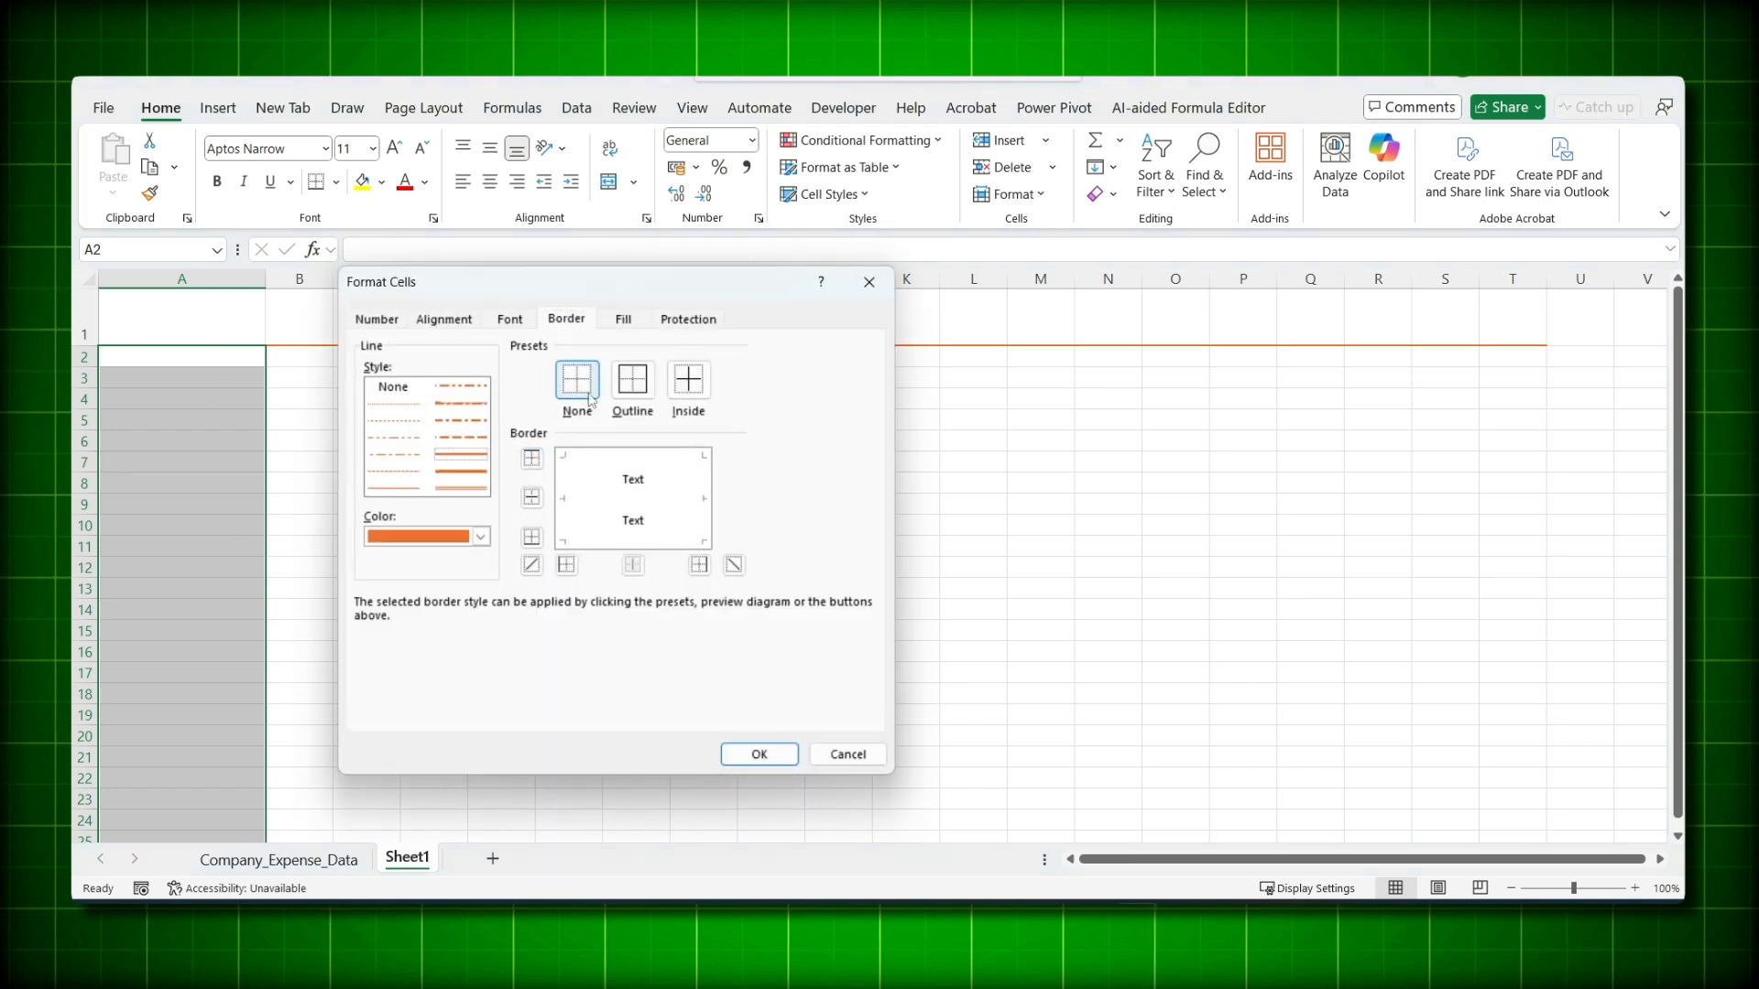
{"action": "left_click", "coordinate": [699, 564]}
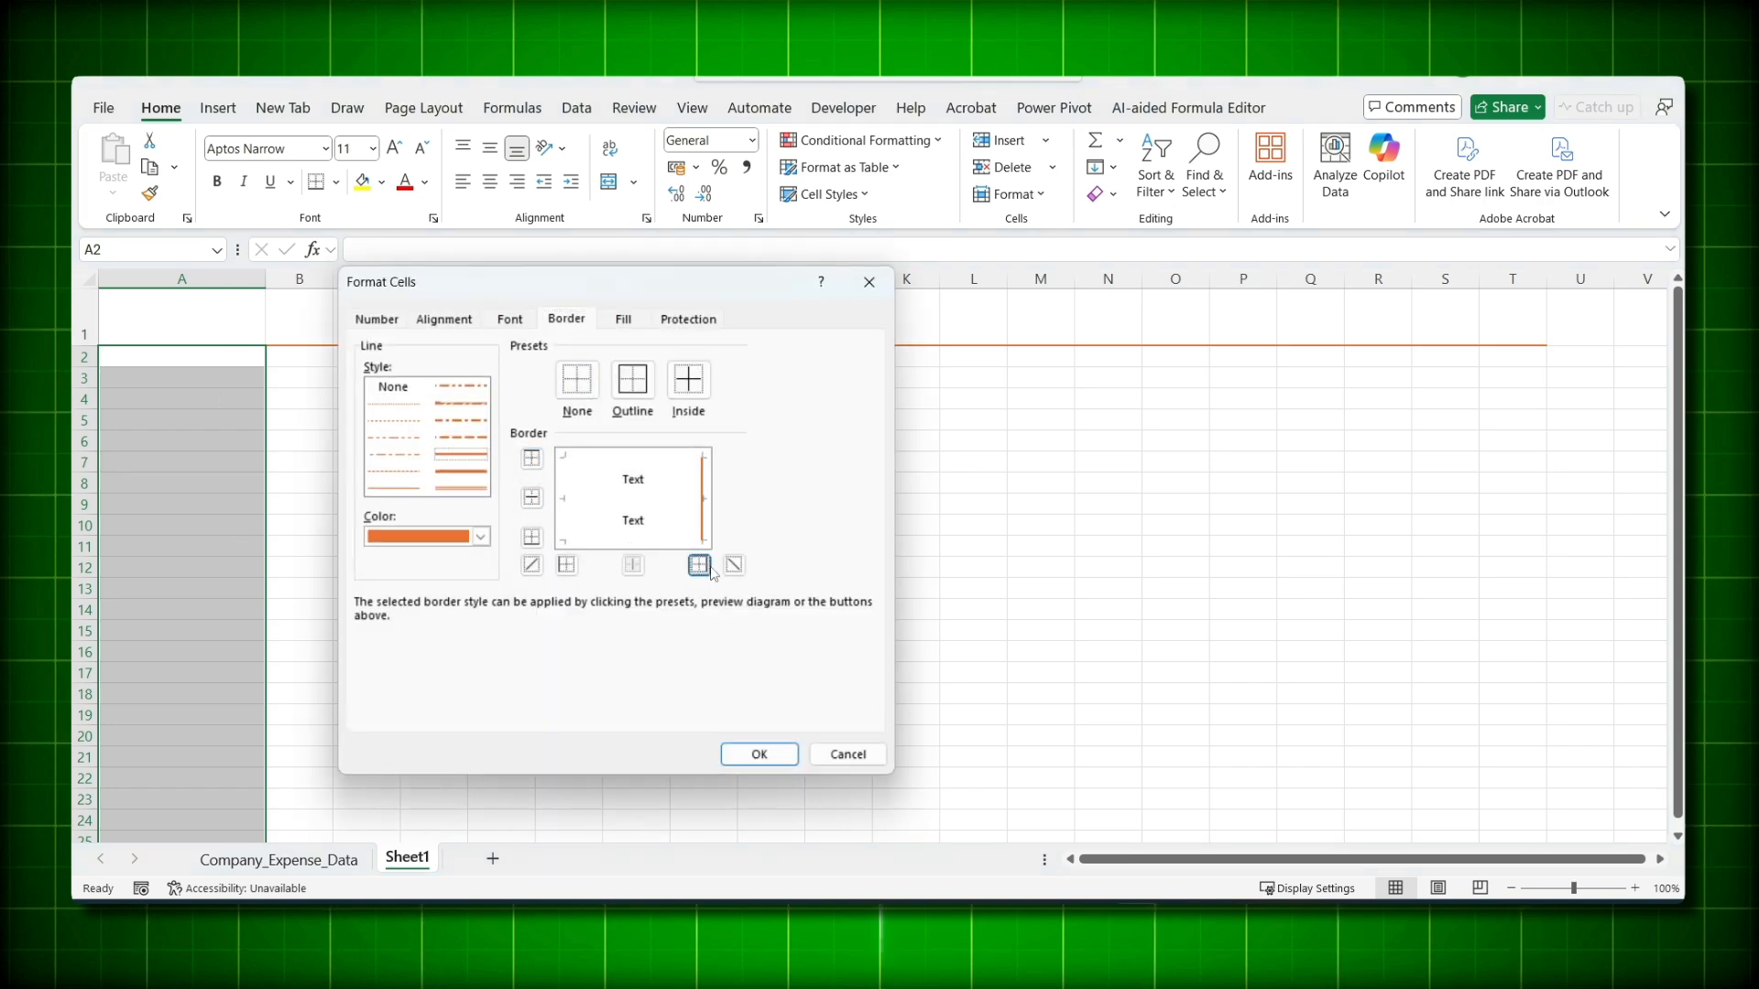
{"action": "left_click", "coordinate": [623, 455]}
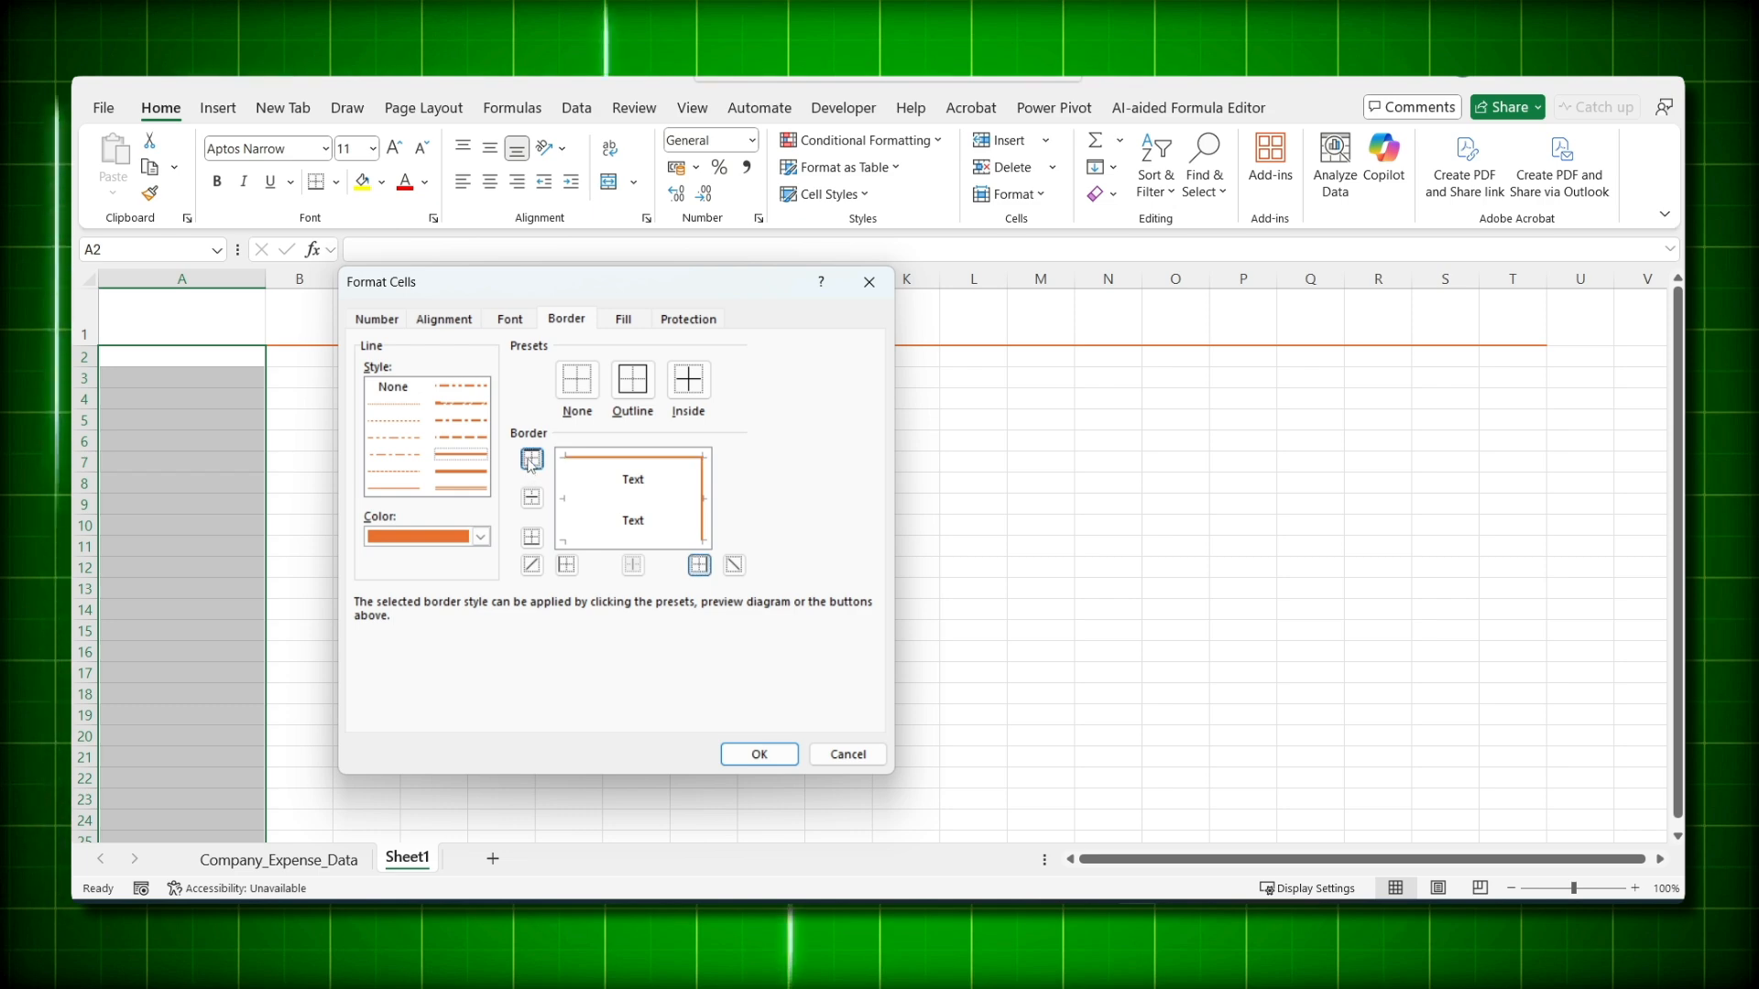
{"action": "left_click", "coordinate": [760, 753]}
{"action": "left_click", "coordinate": [367, 504]}
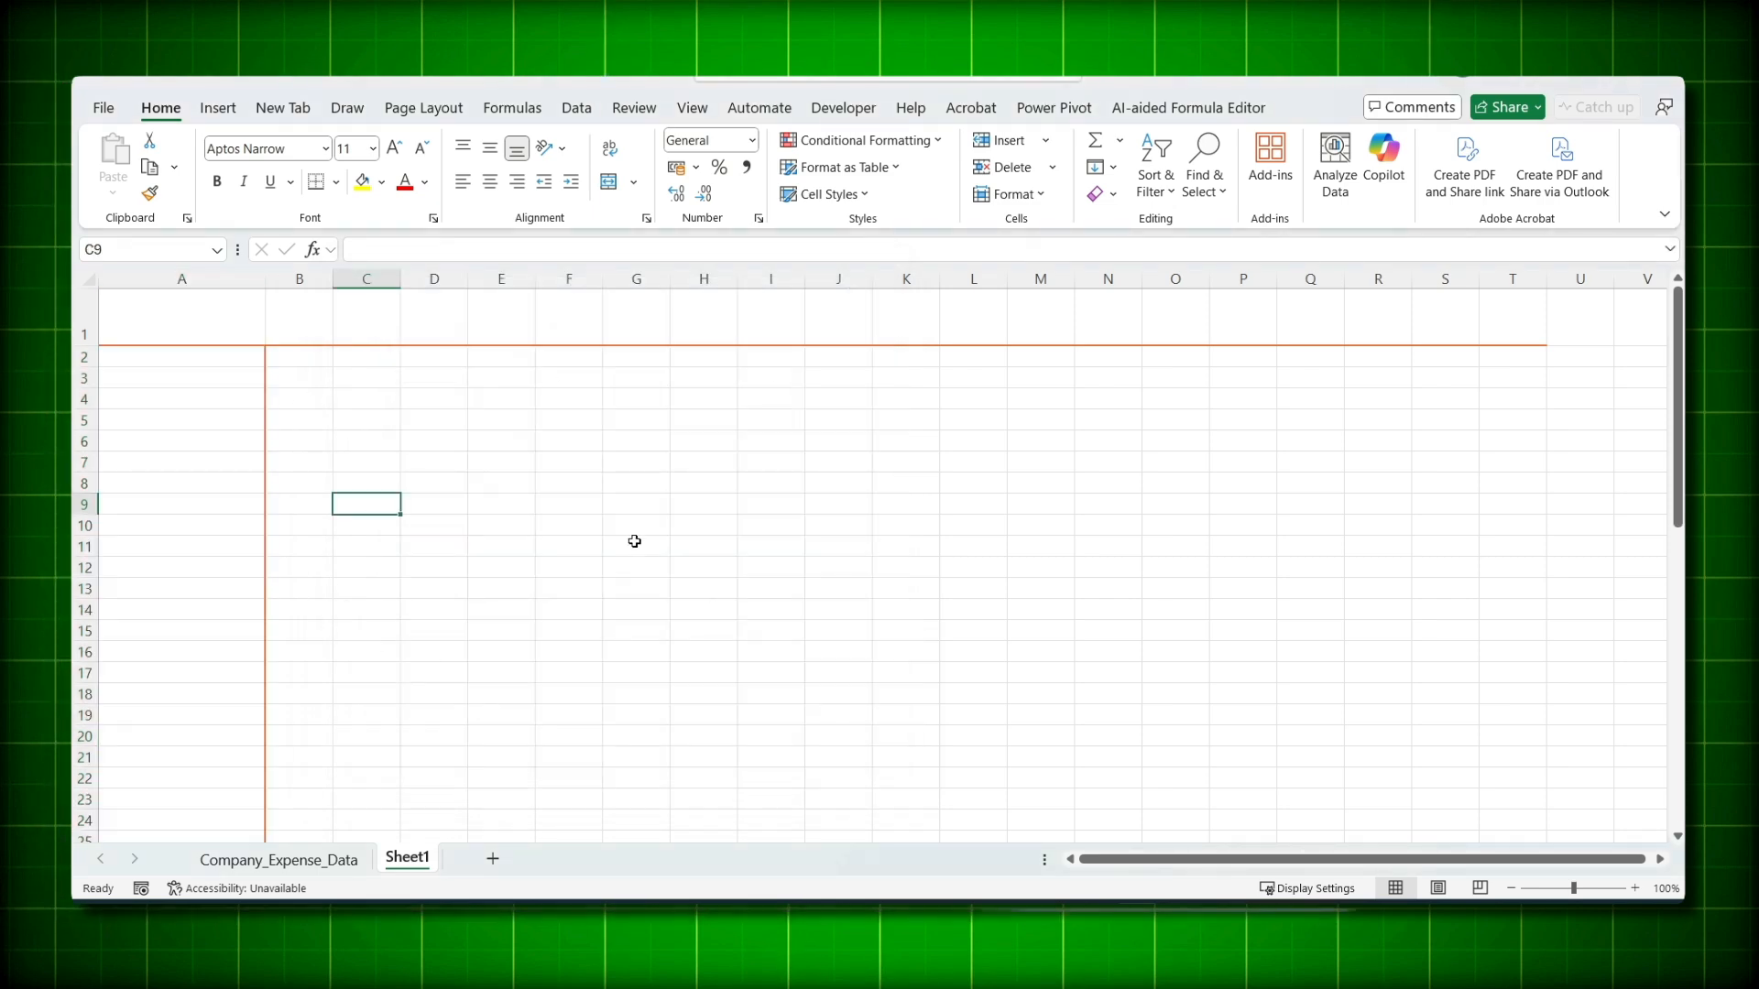
{"action": "left_click", "coordinate": [572, 460]}
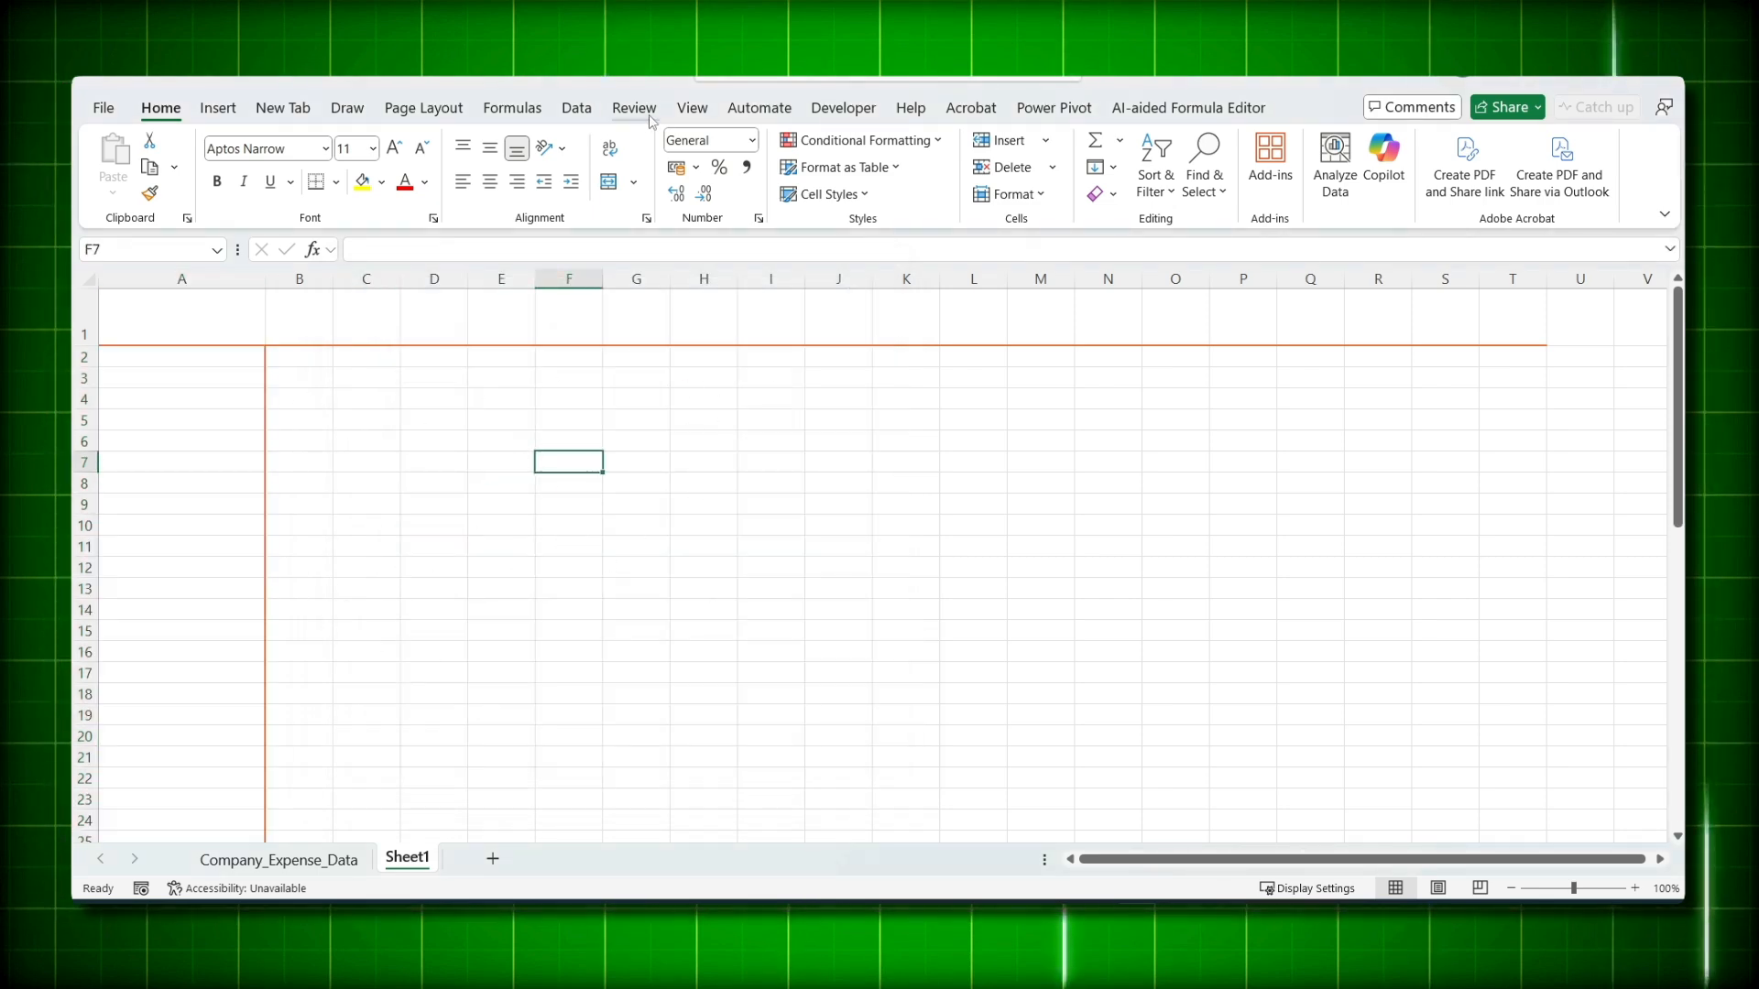
- Turn off the Gridlines option on the View tab
{"action": "left_click", "coordinate": [693, 108]}
{"action": "left_click", "coordinate": [707, 167]}
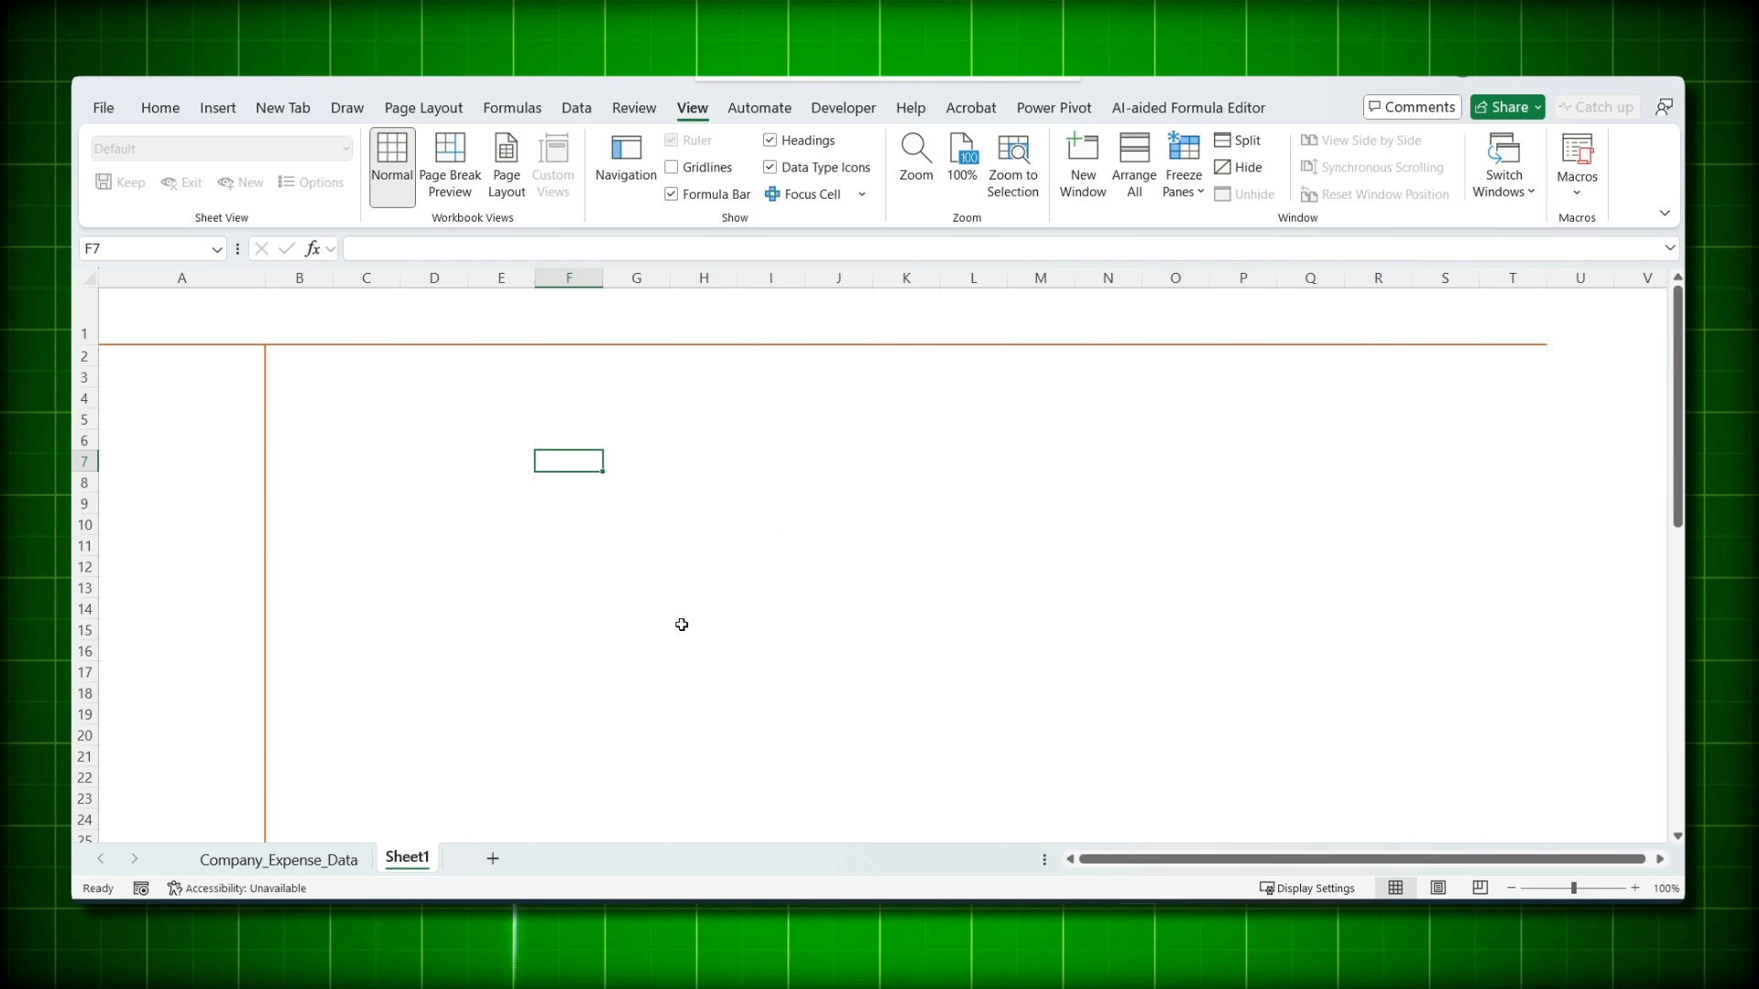
{"action": "left_click_drag", "start_coordinate": [1500, 318], "coordinate": [1500, 318]}
- Bring the selection back to cell B1, ready for the title
{"action": "left_click", "coordinate": [941, 419]}
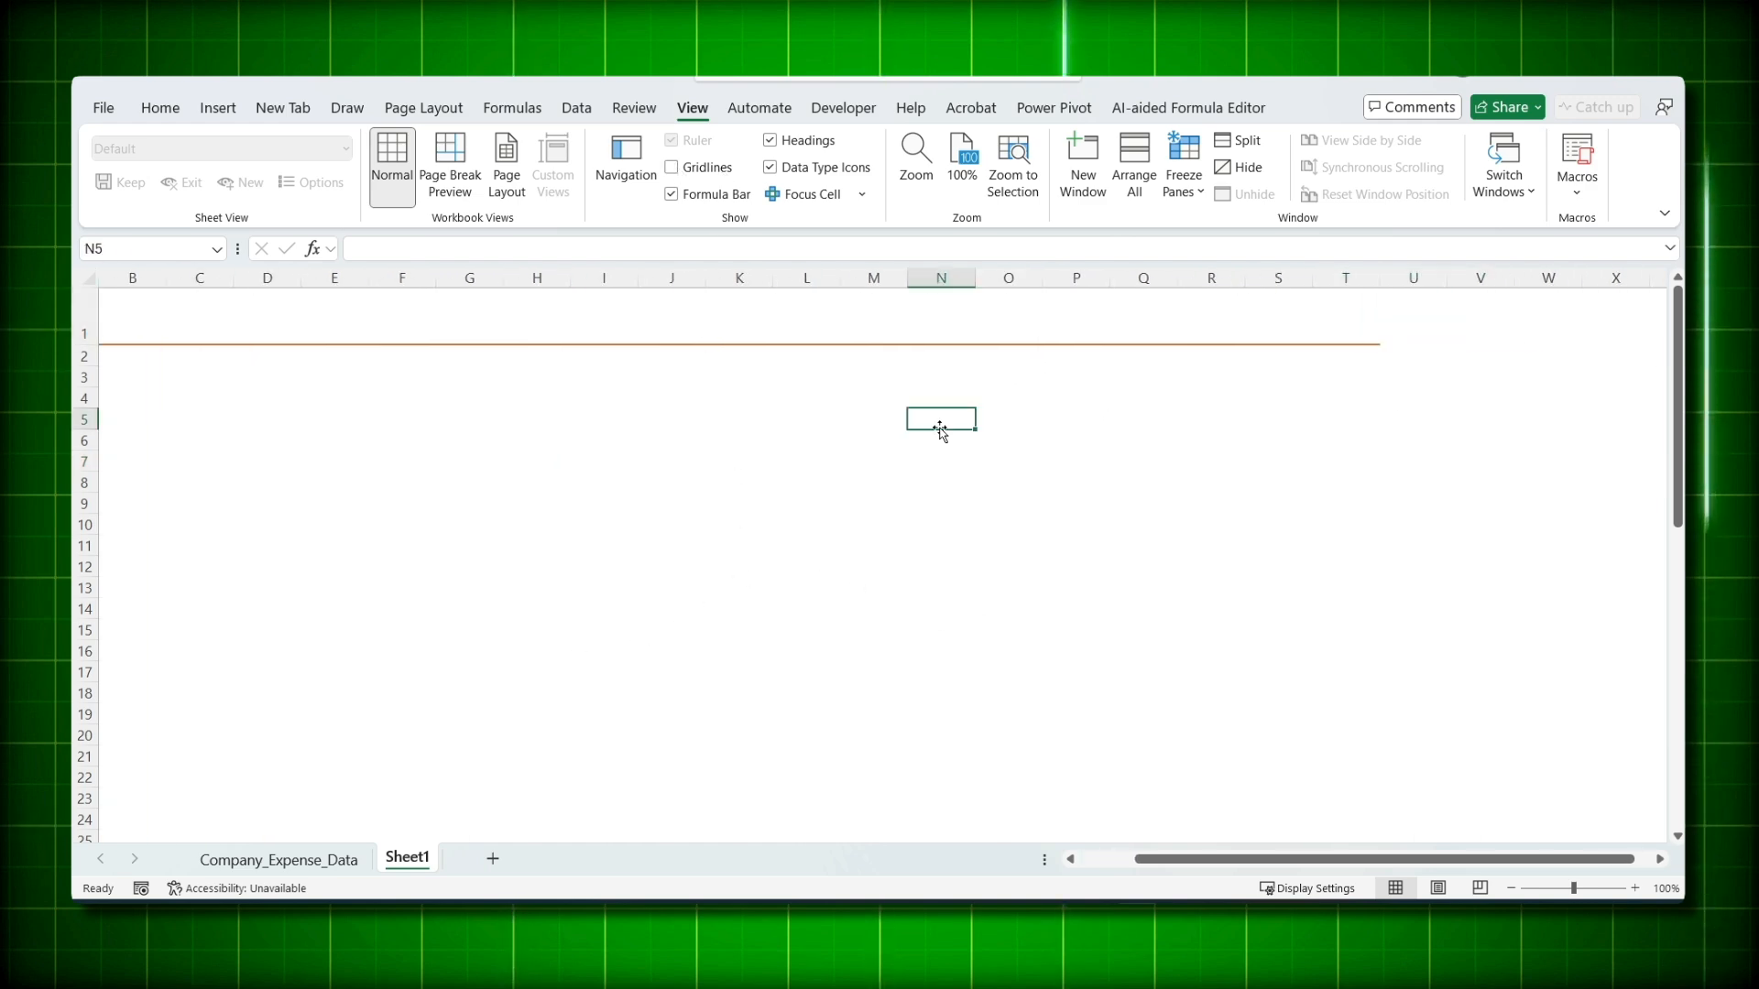
{"action": "key", "text": "Left"}
{"action": "key", "text": "Home"}
{"action": "key", "text": "Up"}
{"action": "key", "text": "Up"}
{"action": "key", "text": "Up"}
{"action": "key", "text": "Up"}
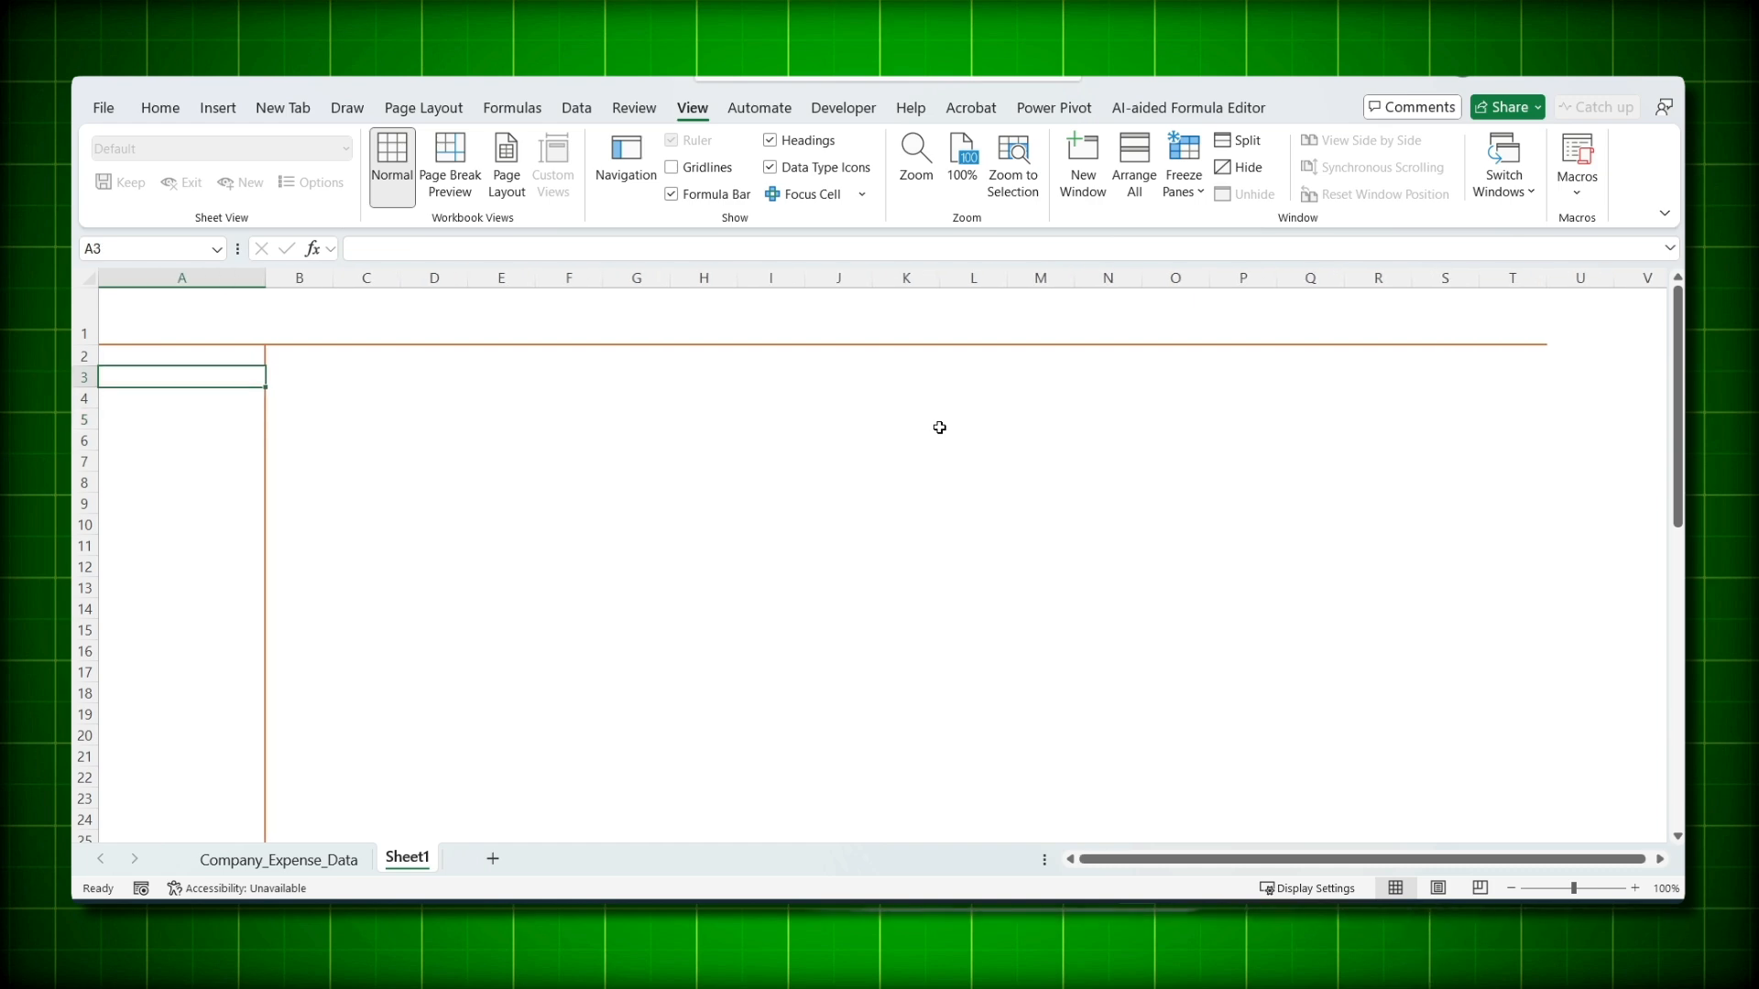
{"action": "key", "text": "Right"}
- Enter the bold title EXPENSE DASHBOARD in cell B1
{"action": "type", "text": "EXPENSE"}
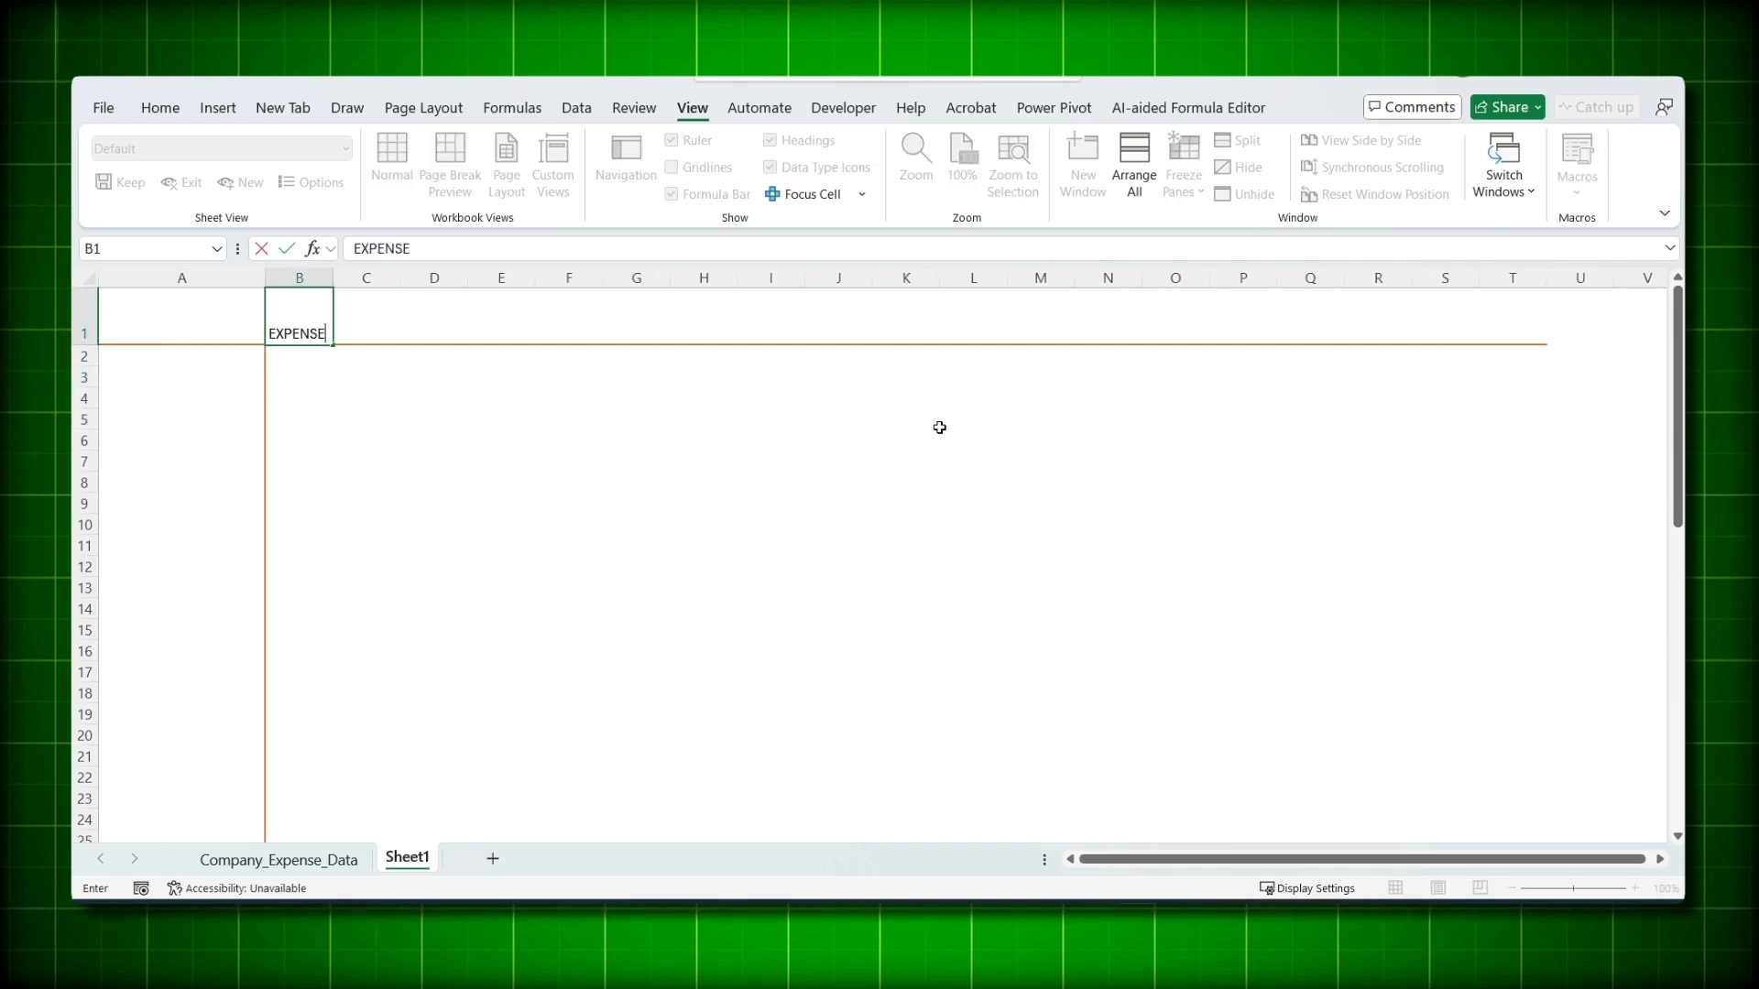
{"action": "type", "text": " DASHBOARD"}
{"action": "key", "text": "ctrl+Return"}
{"action": "key", "text": "ctrl+b"}
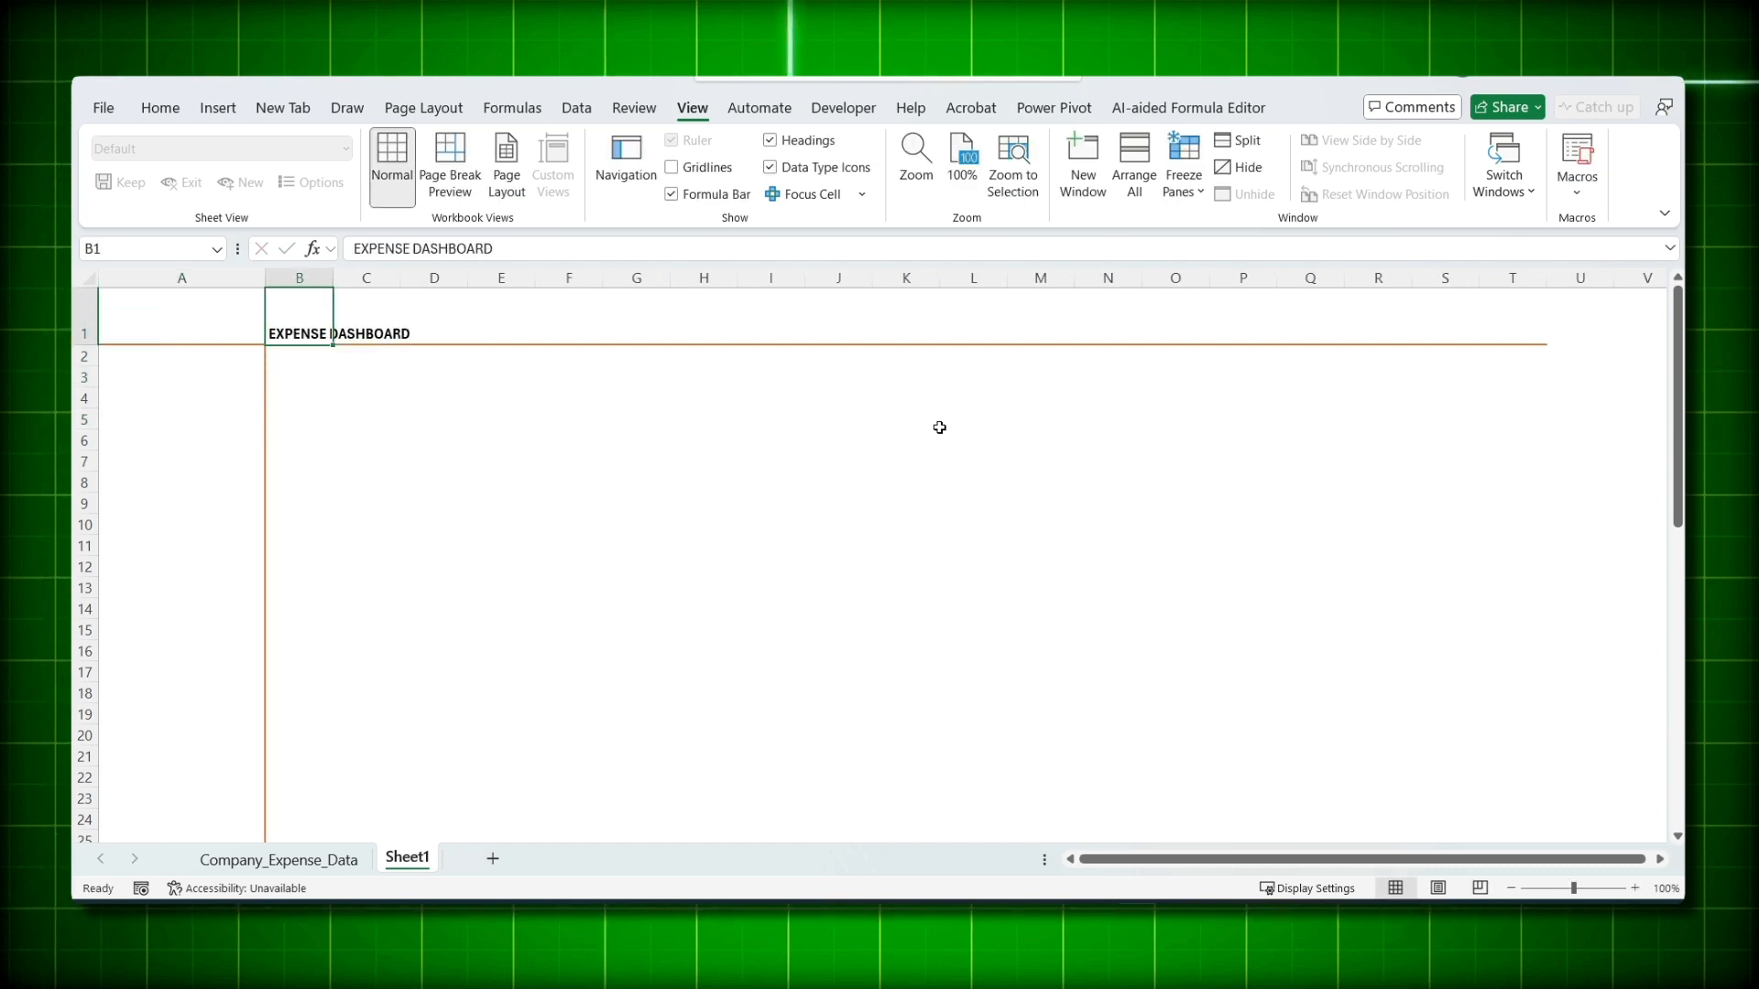
- Format B1 with no fill, dark orange-brown text and a 12-point font
{"action": "left_click", "coordinate": [163, 109]}
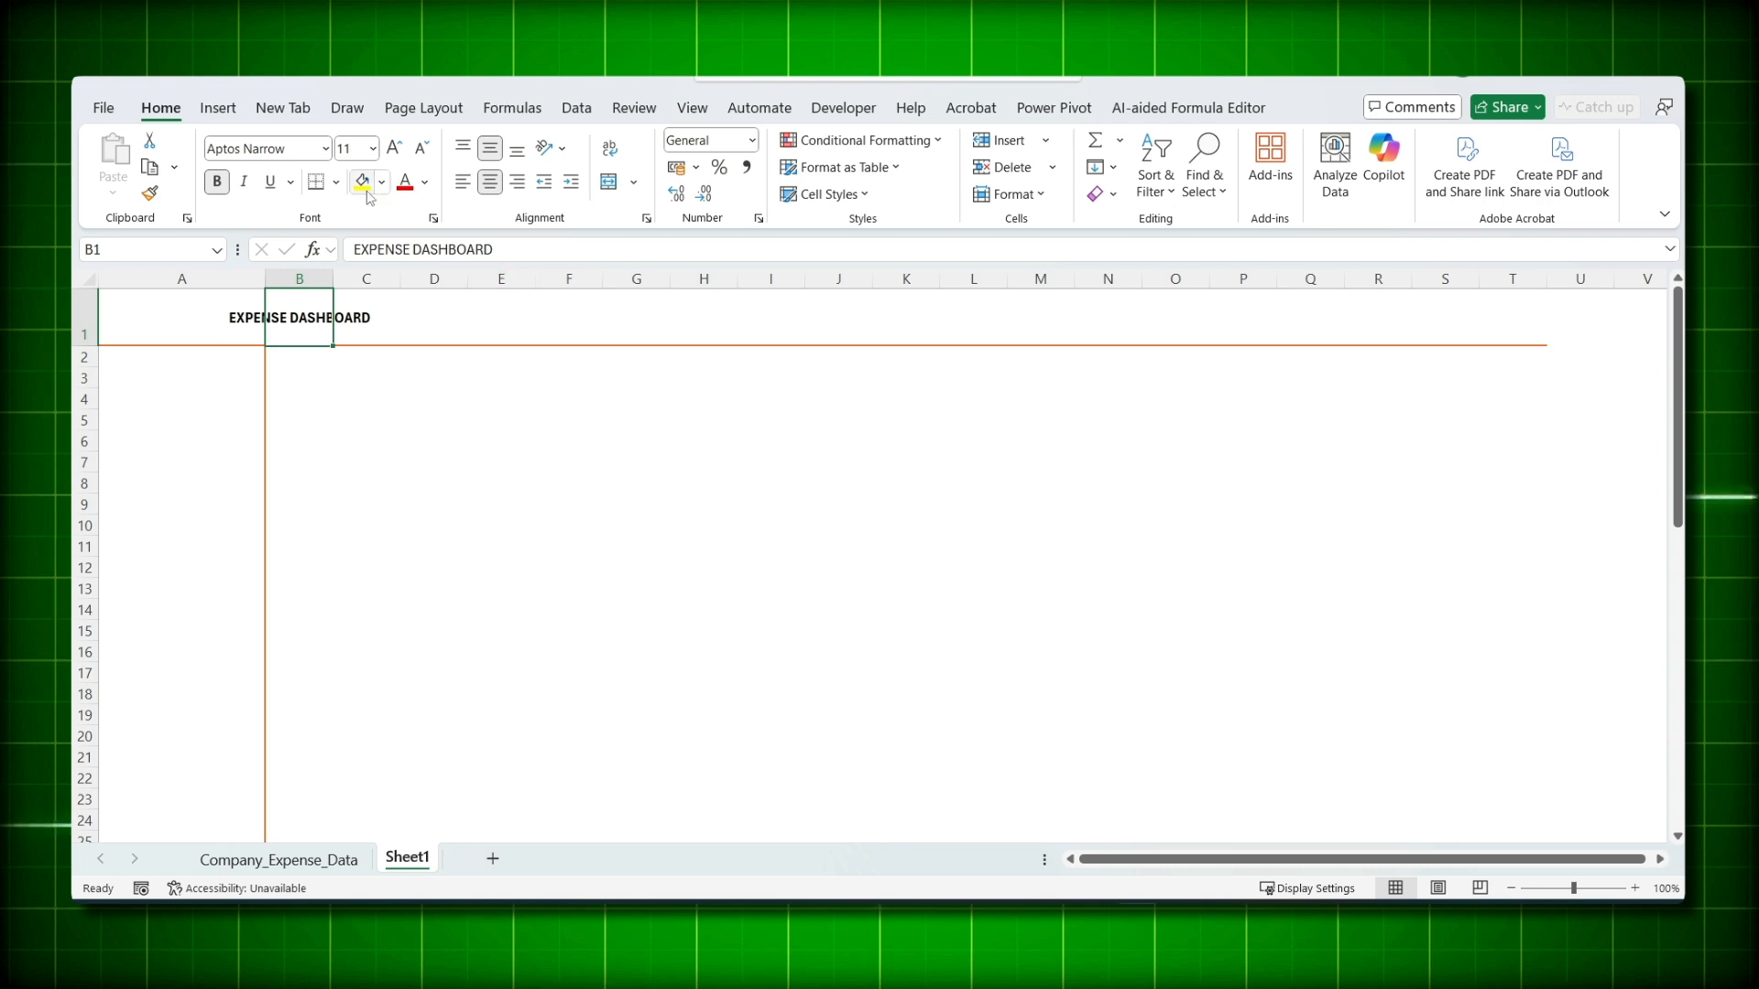
{"action": "left_click", "coordinate": [382, 183]}
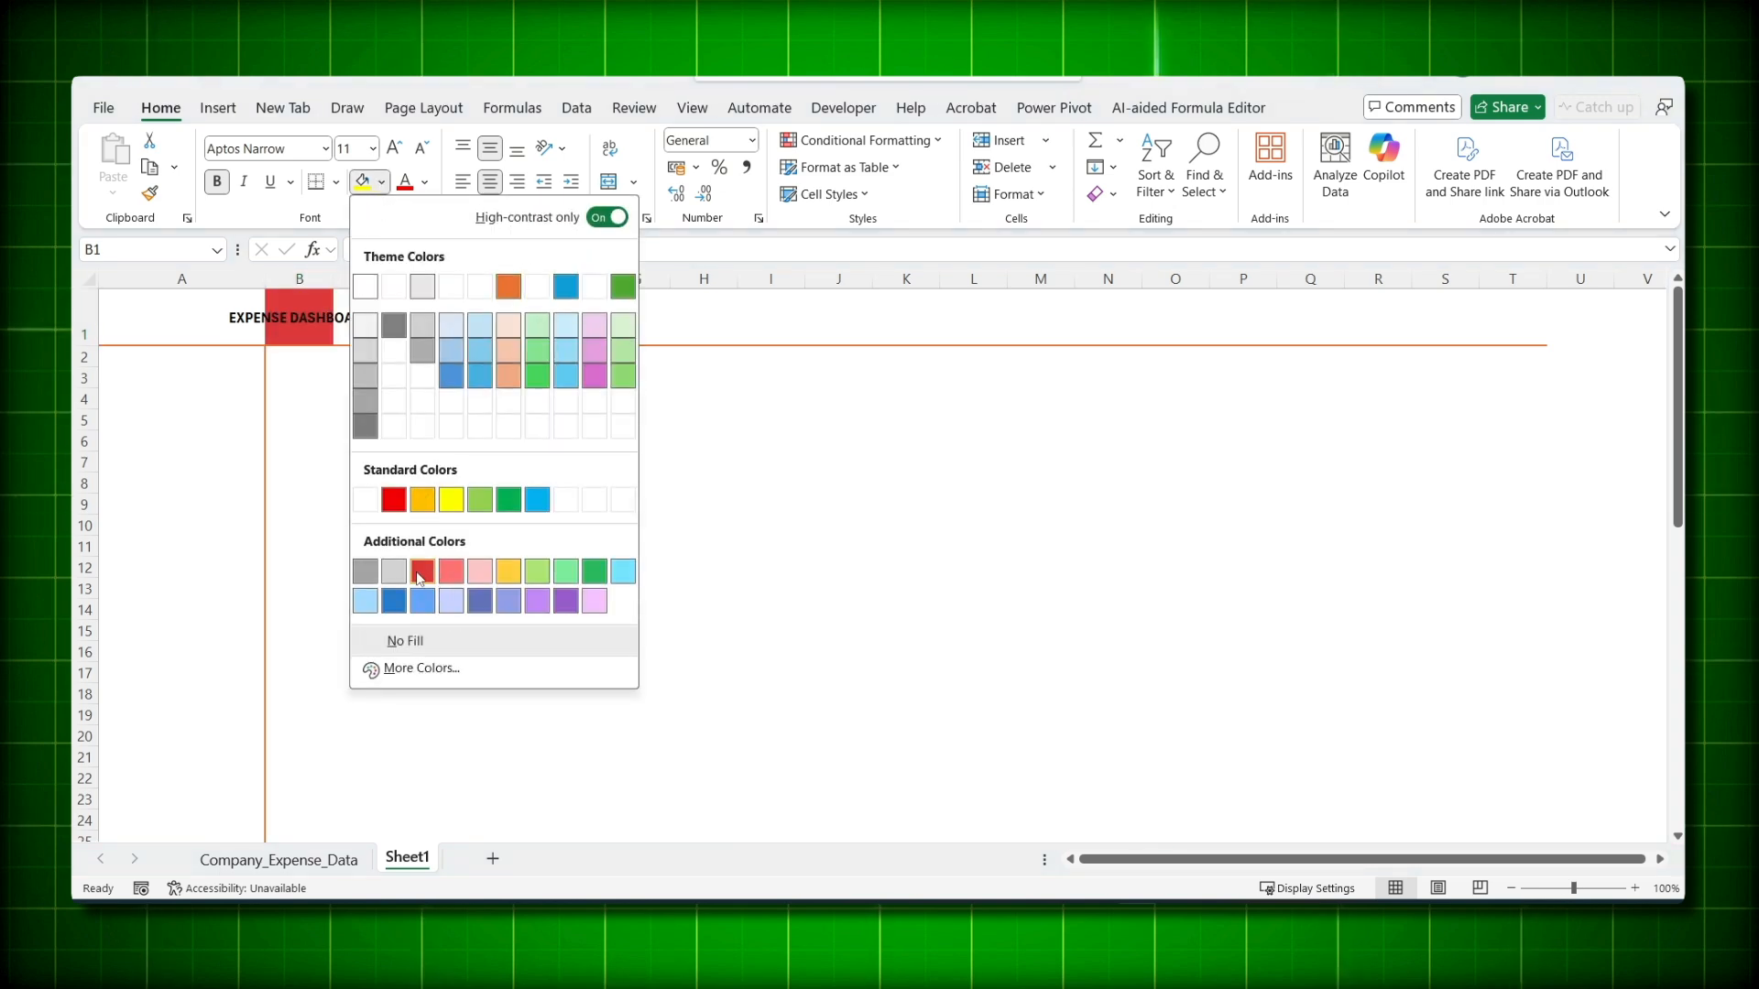
{"action": "left_click", "coordinate": [404, 640]}
{"action": "left_click", "coordinate": [426, 182]}
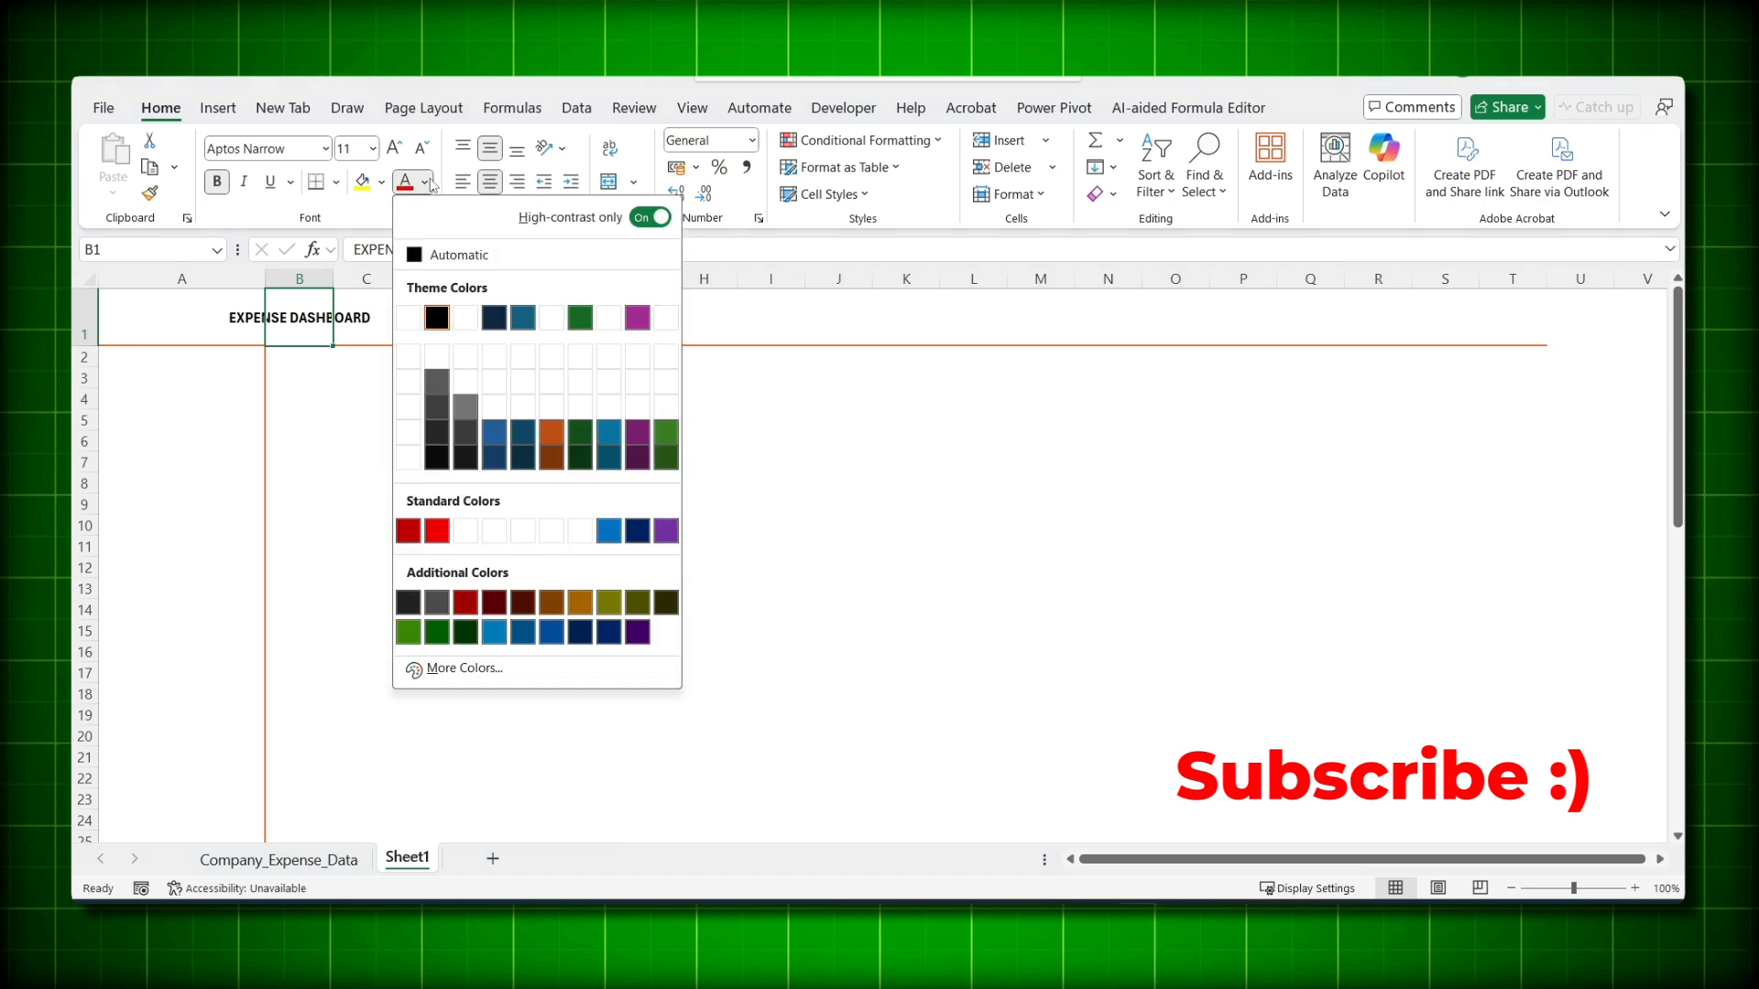
{"action": "left_click", "coordinate": [551, 455]}
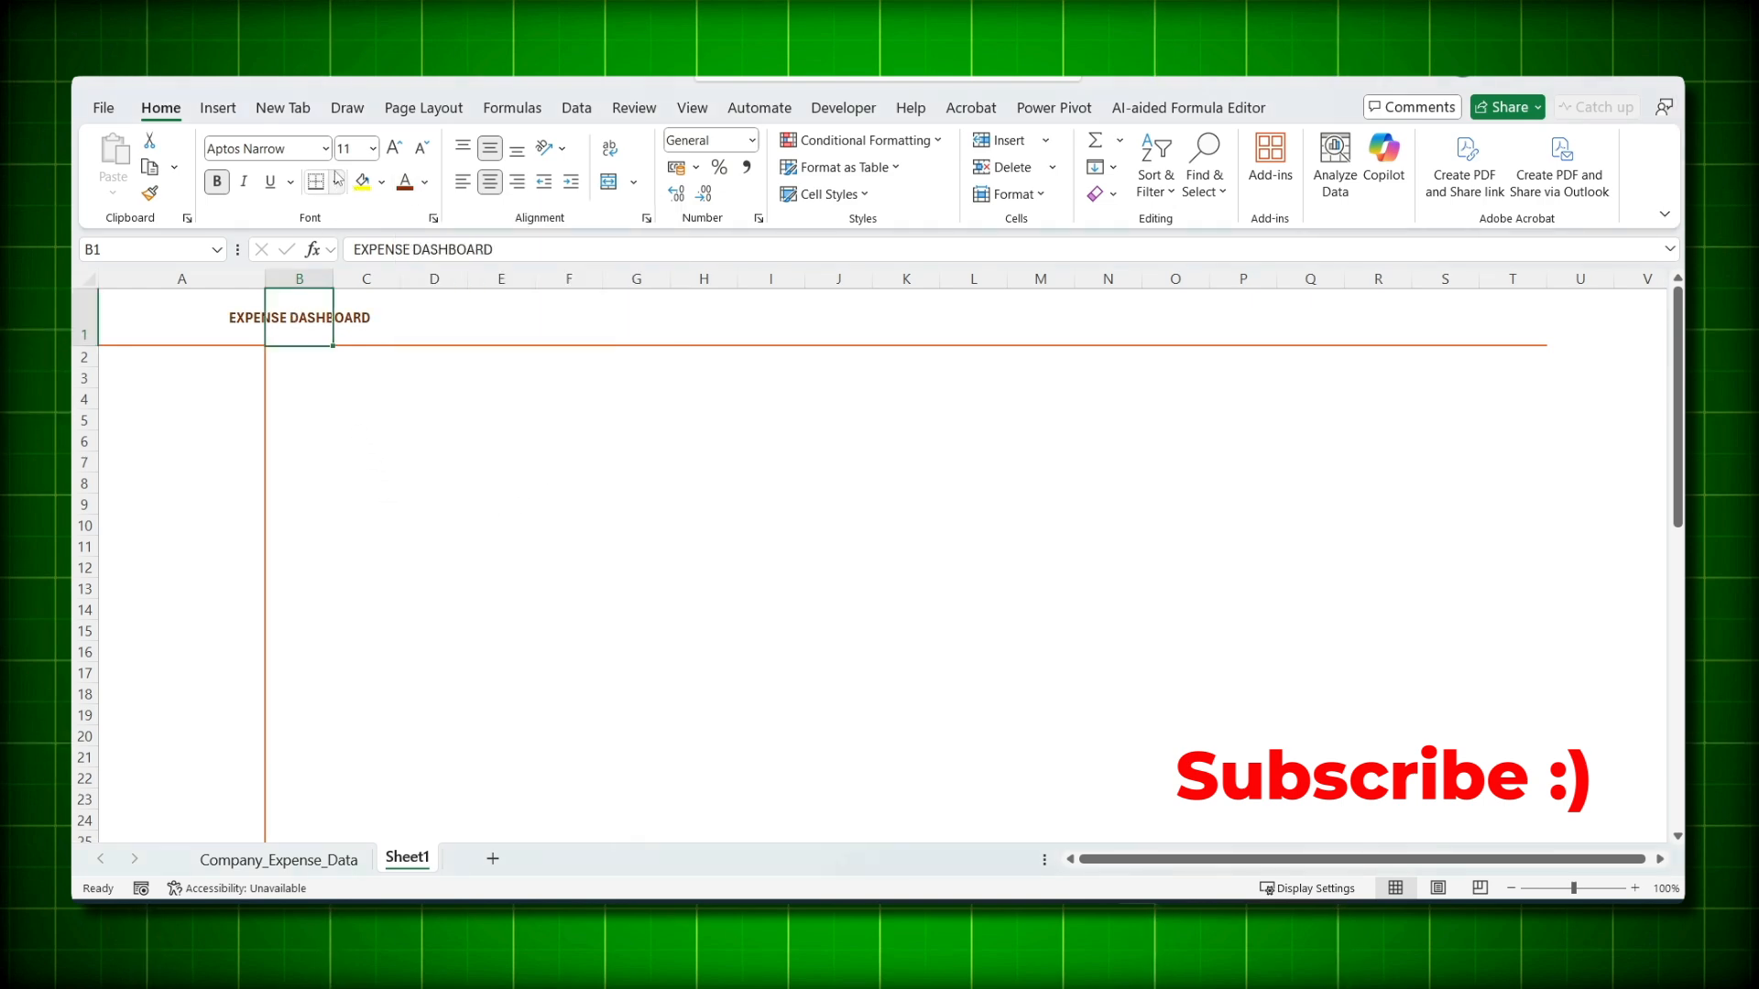
{"action": "left_click", "coordinate": [394, 147]}
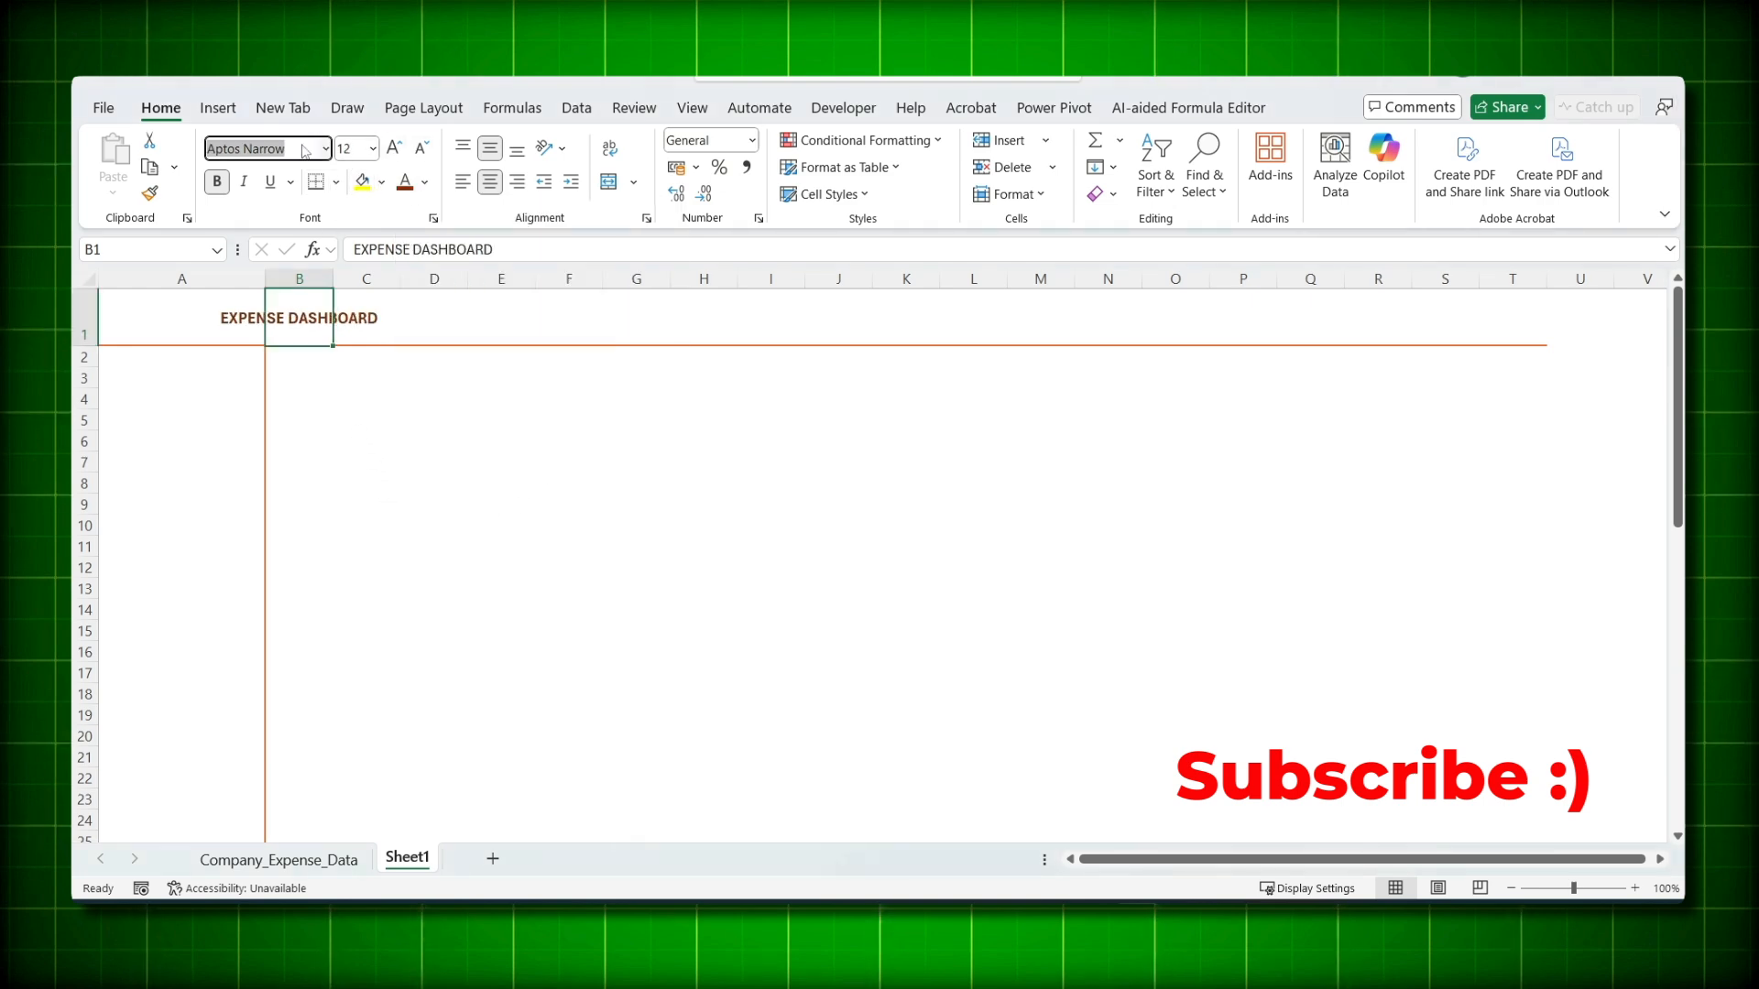
{"action": "left_click", "coordinate": [318, 375]}
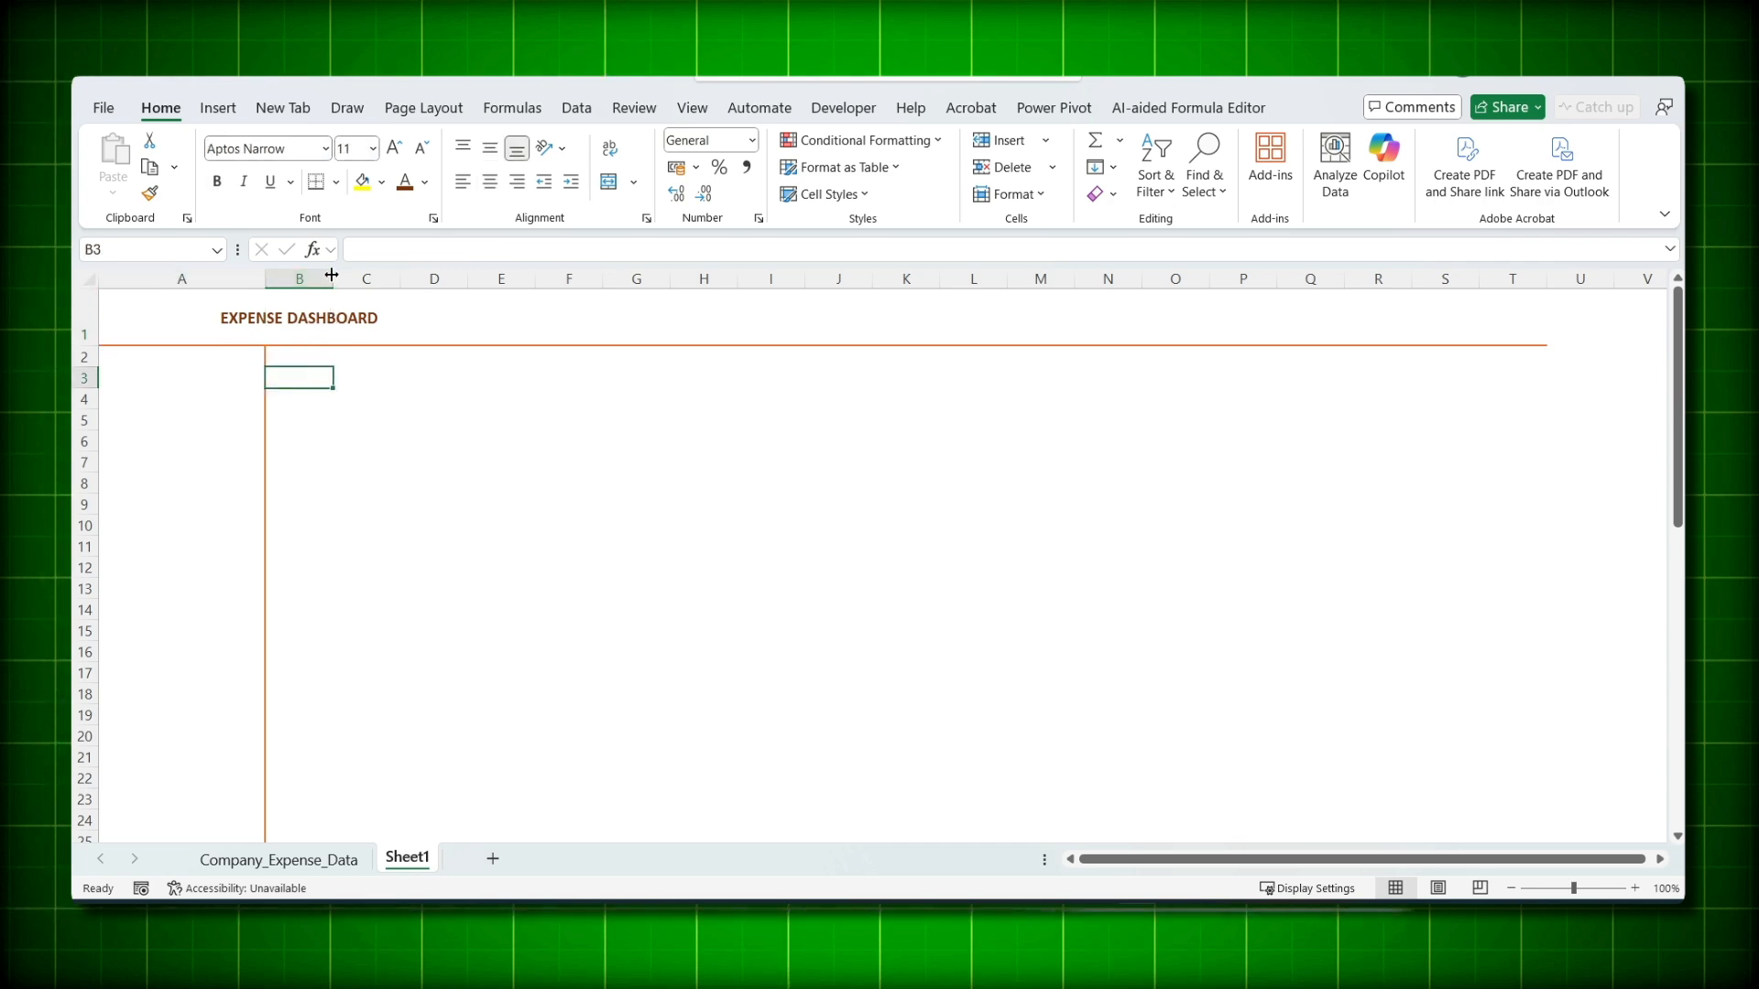
- Shrink column B to width 1.00 and create an empty PivotTable at C2 from 'source'
{"action": "left_click_drag", "start_coordinate": [331, 274], "coordinate": [273, 275]}
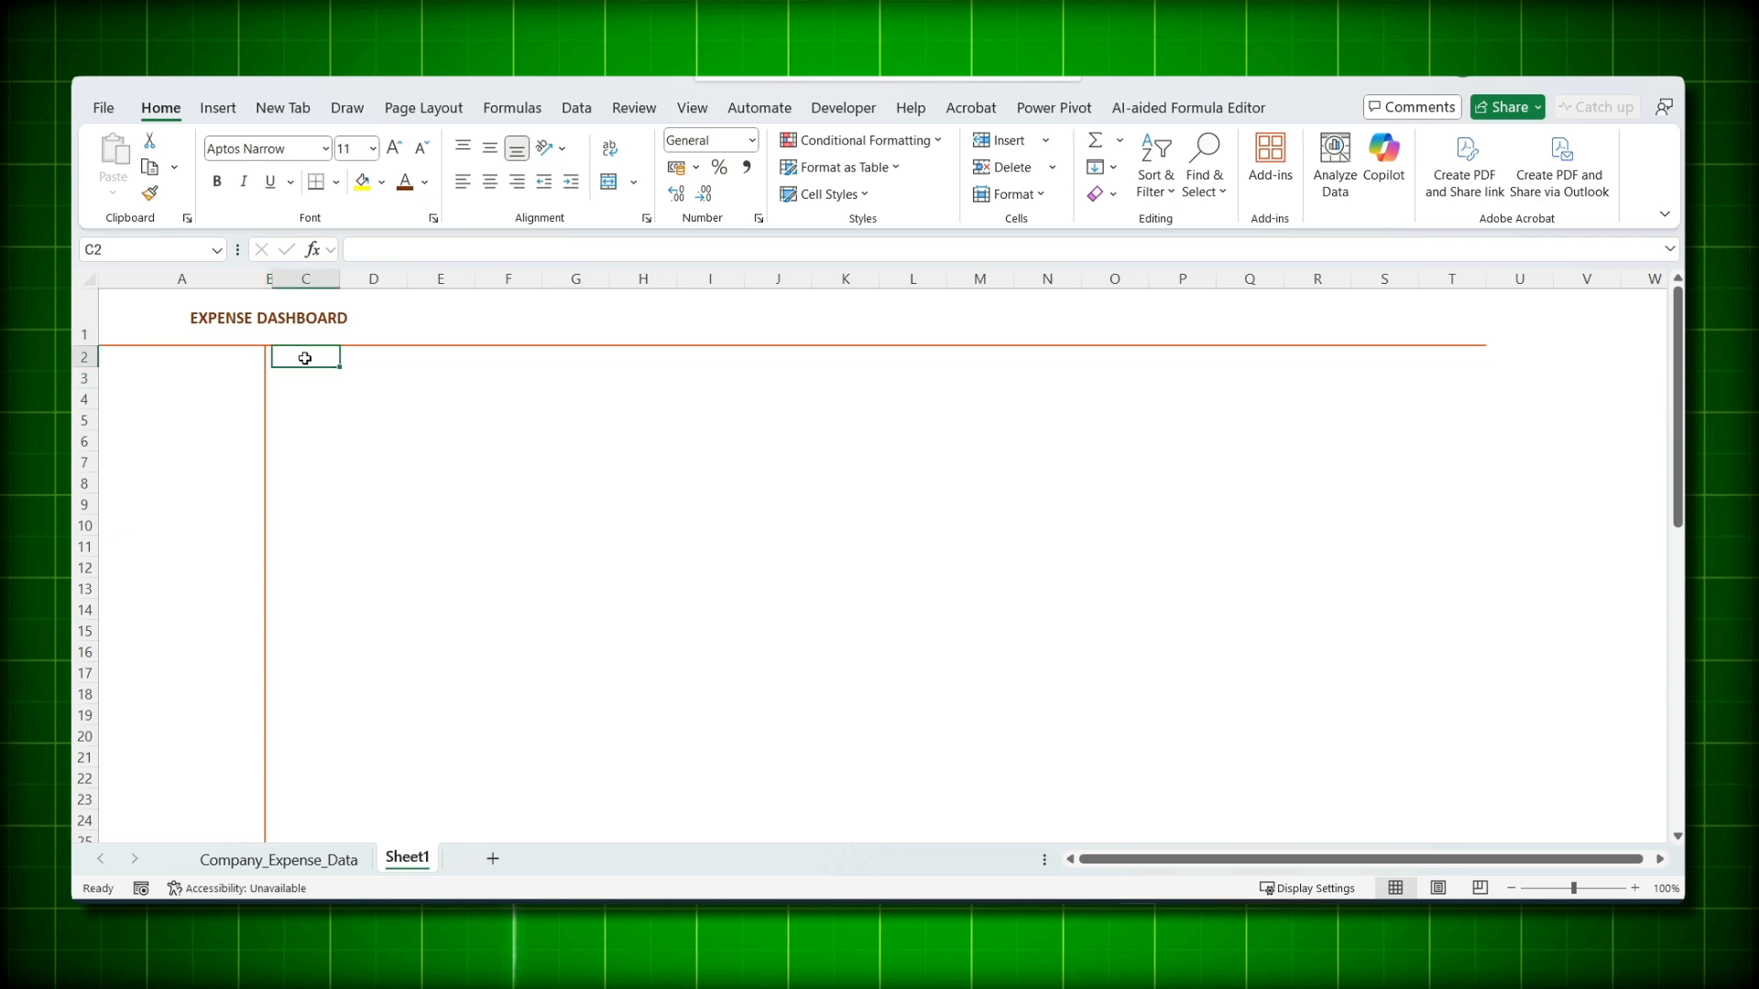
{"action": "left_click", "coordinate": [218, 108]}
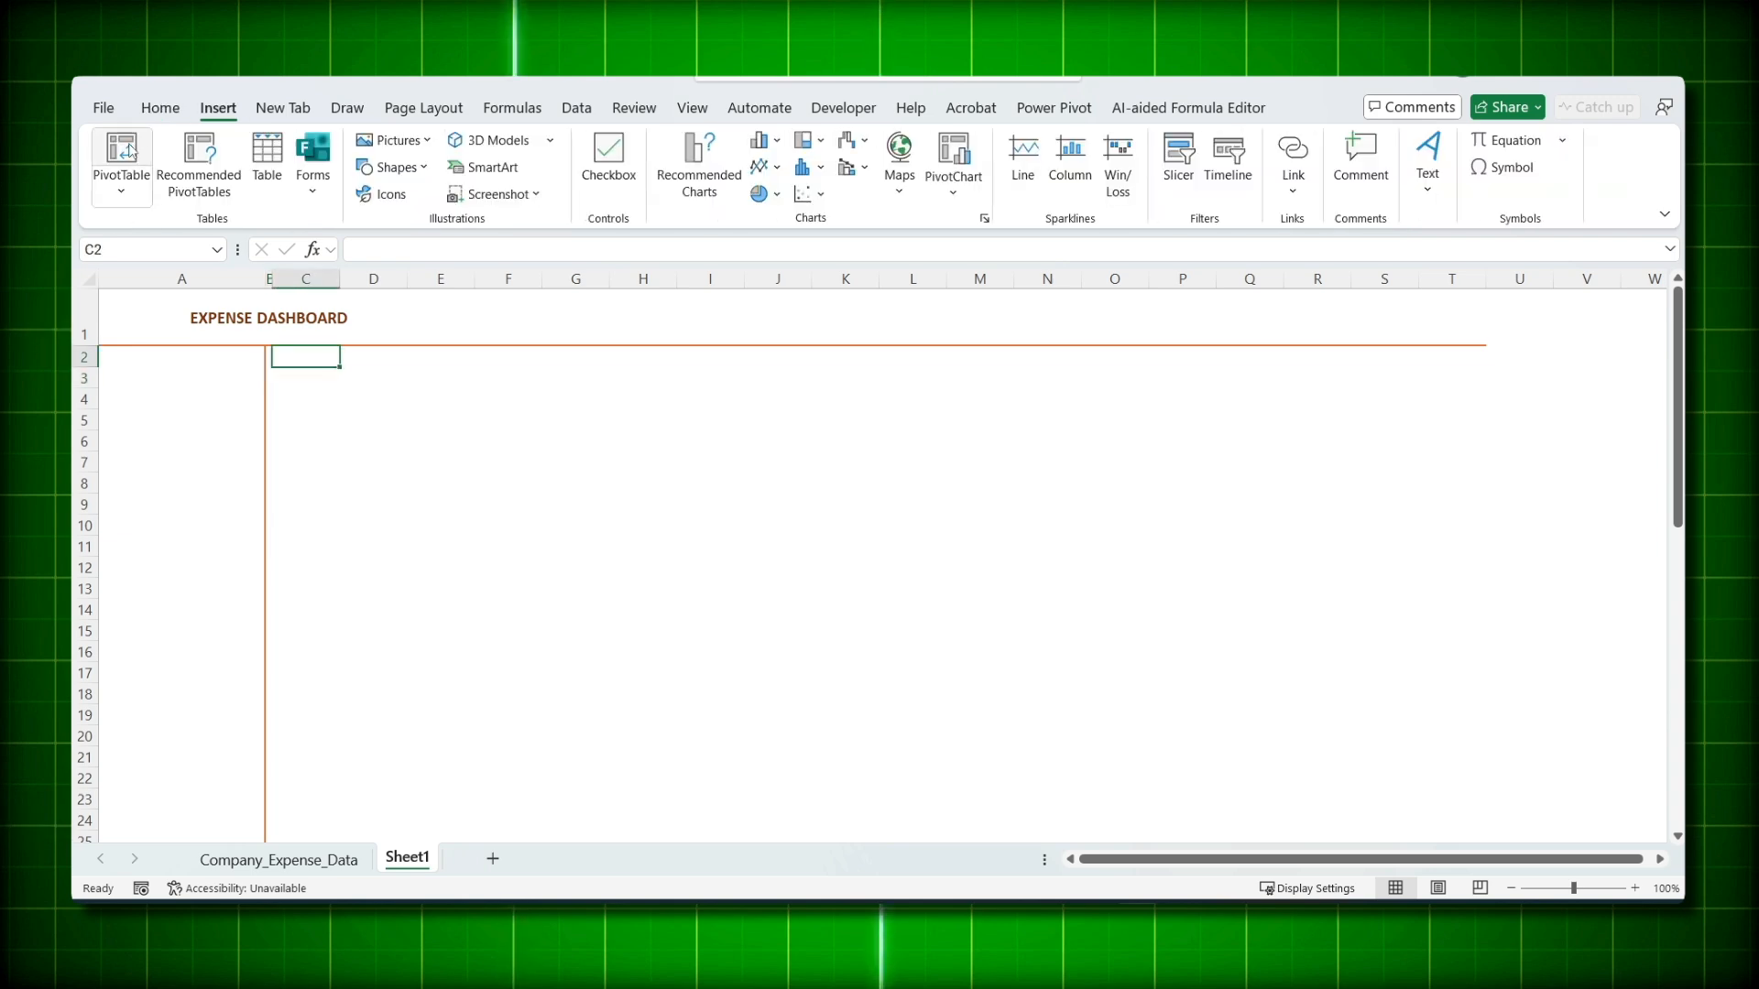
{"action": "left_click", "coordinate": [121, 151]}
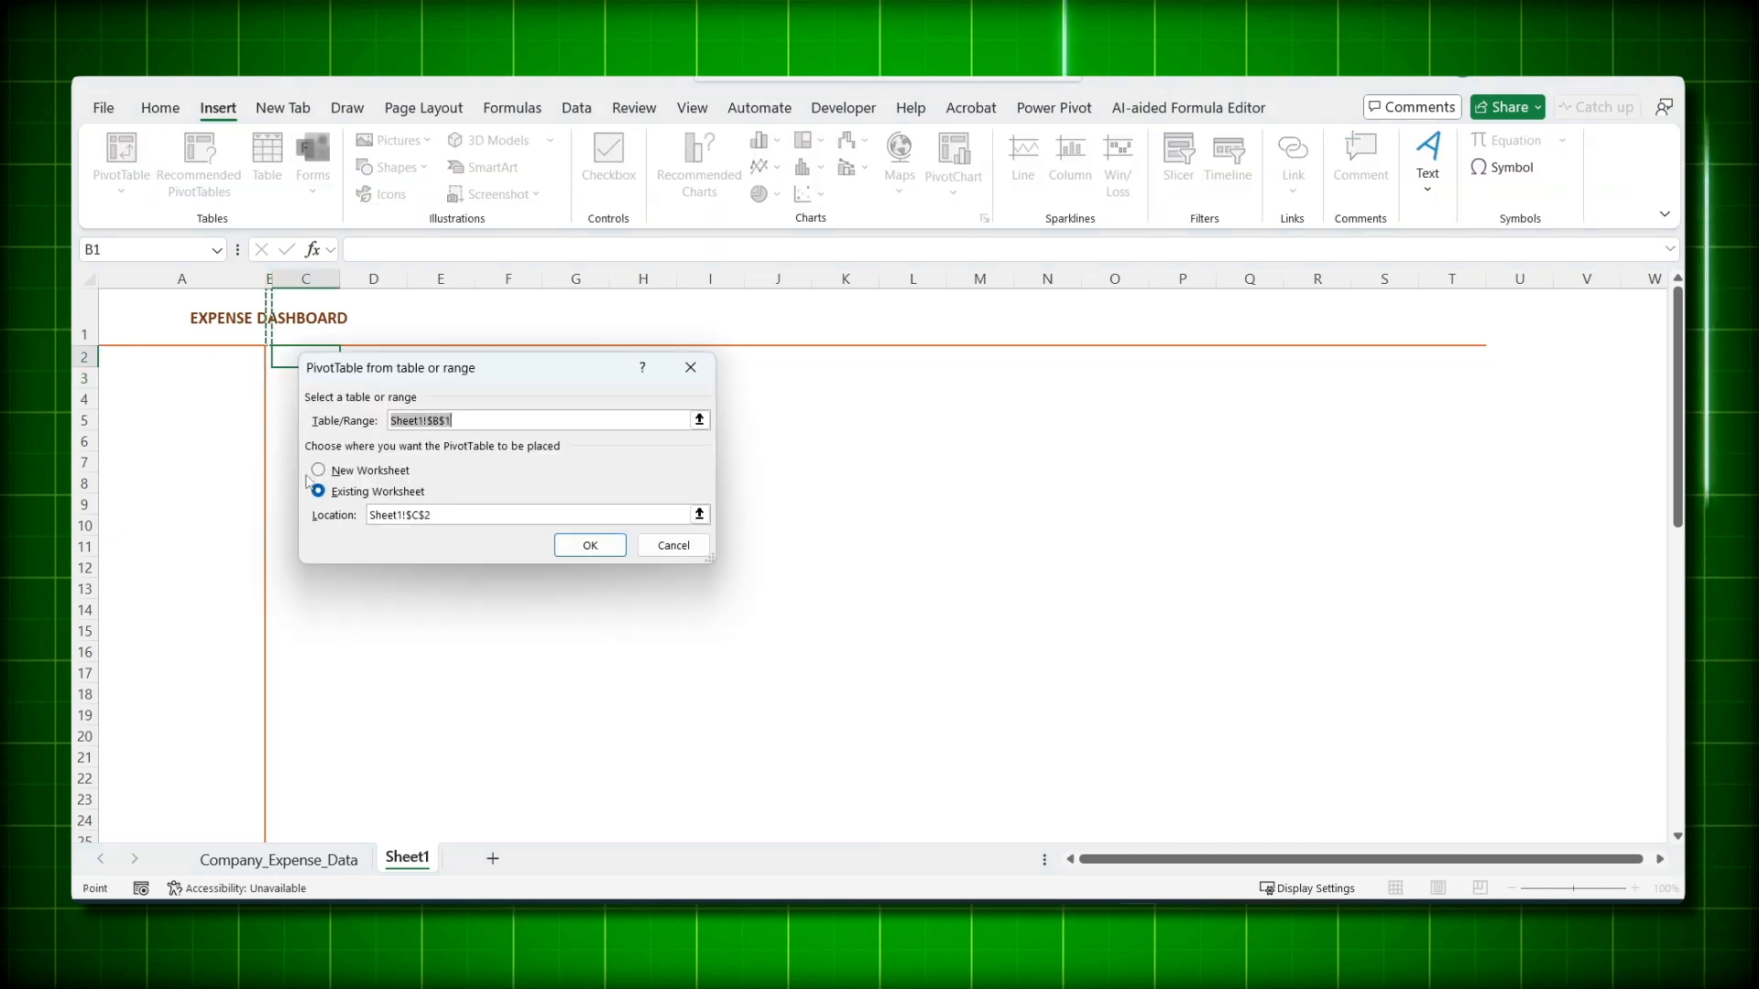
{"action": "type", "text": "source"}
{"action": "key", "text": "Return"}
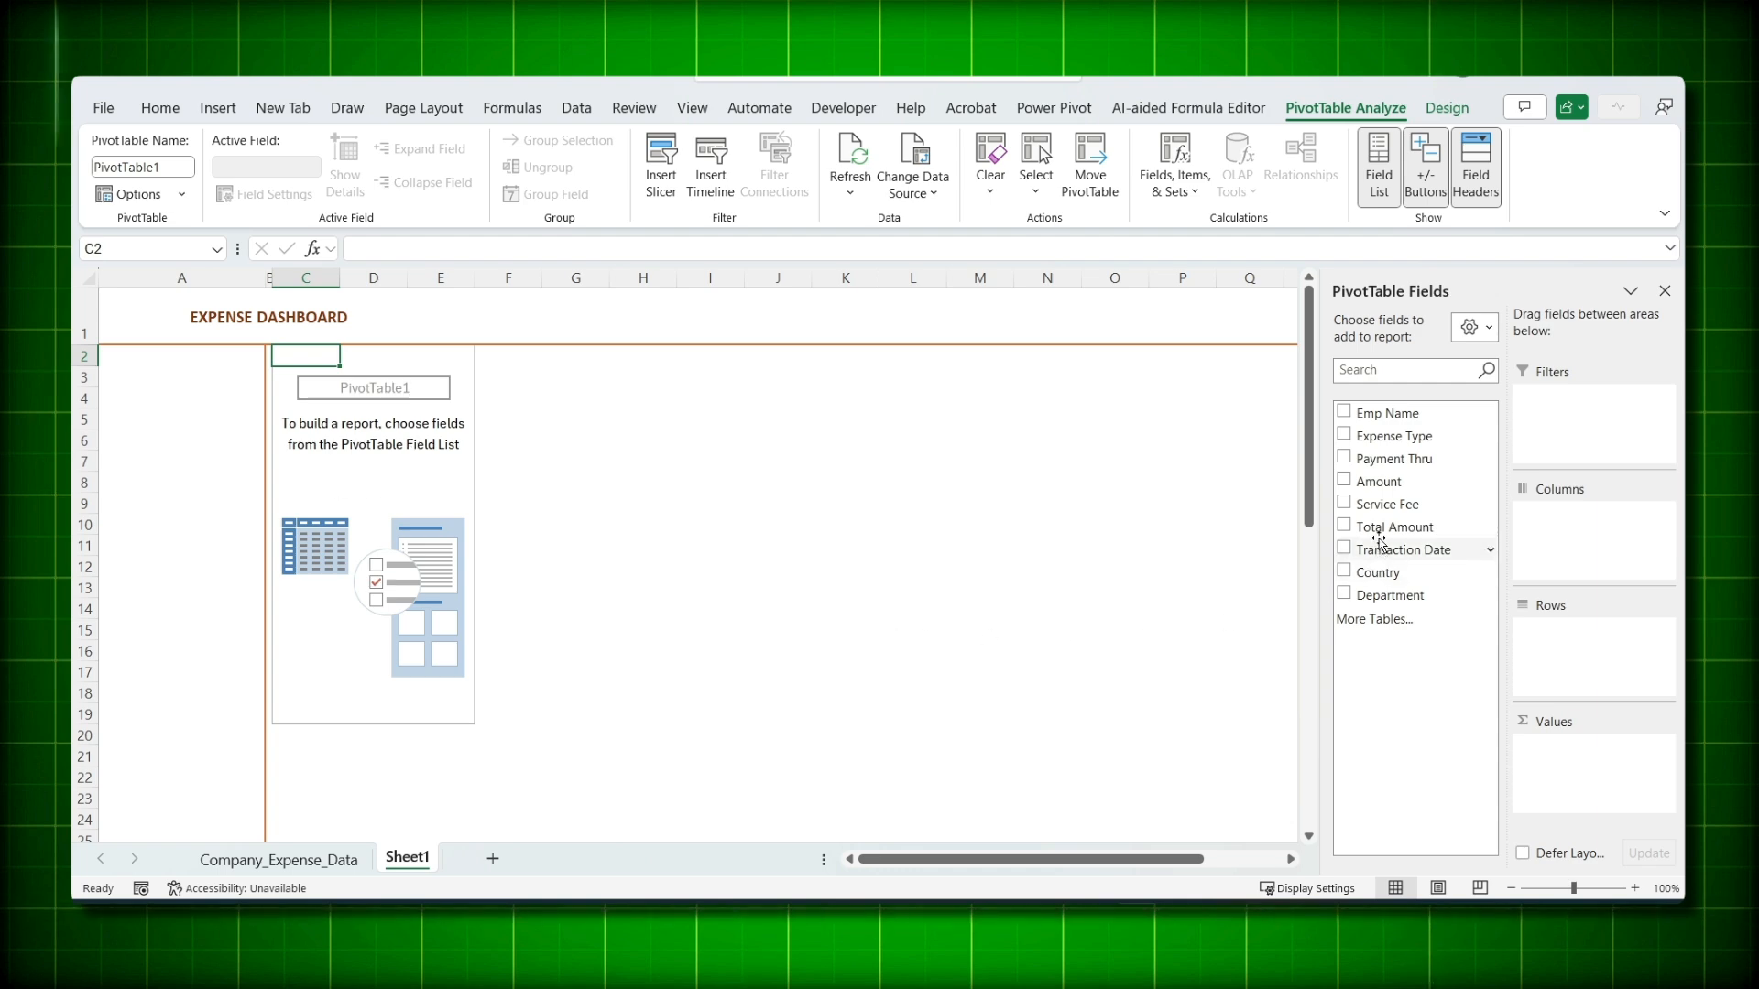
- Sum Total Amount in the pivot, formatted as rupee currency with 0 decimals
{"action": "mouse_move", "coordinate": [1378, 540]}
{"action": "left_mouse_down"}
{"action": "mouse_move", "coordinate": [1437, 573]}
{"action": "mouse_move", "coordinate": [1569, 764]}
{"action": "left_mouse_up"}
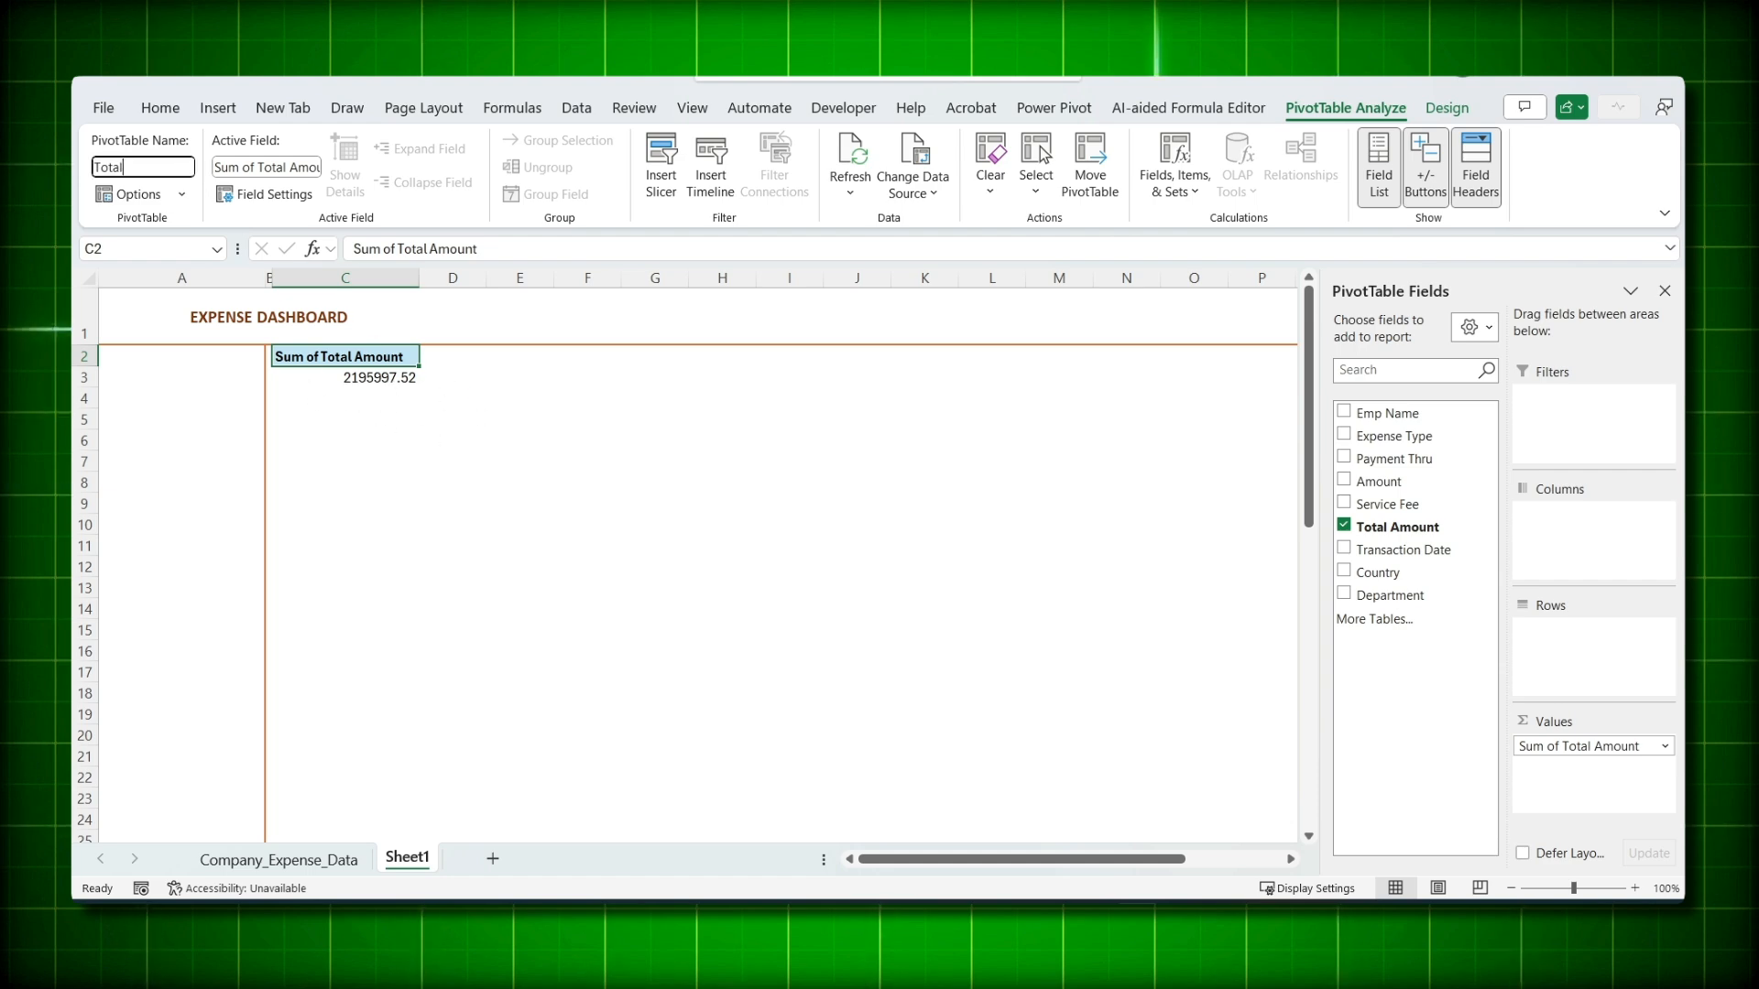
{"action": "right_click", "coordinate": [380, 361]}
{"action": "left_click", "coordinate": [463, 466]}
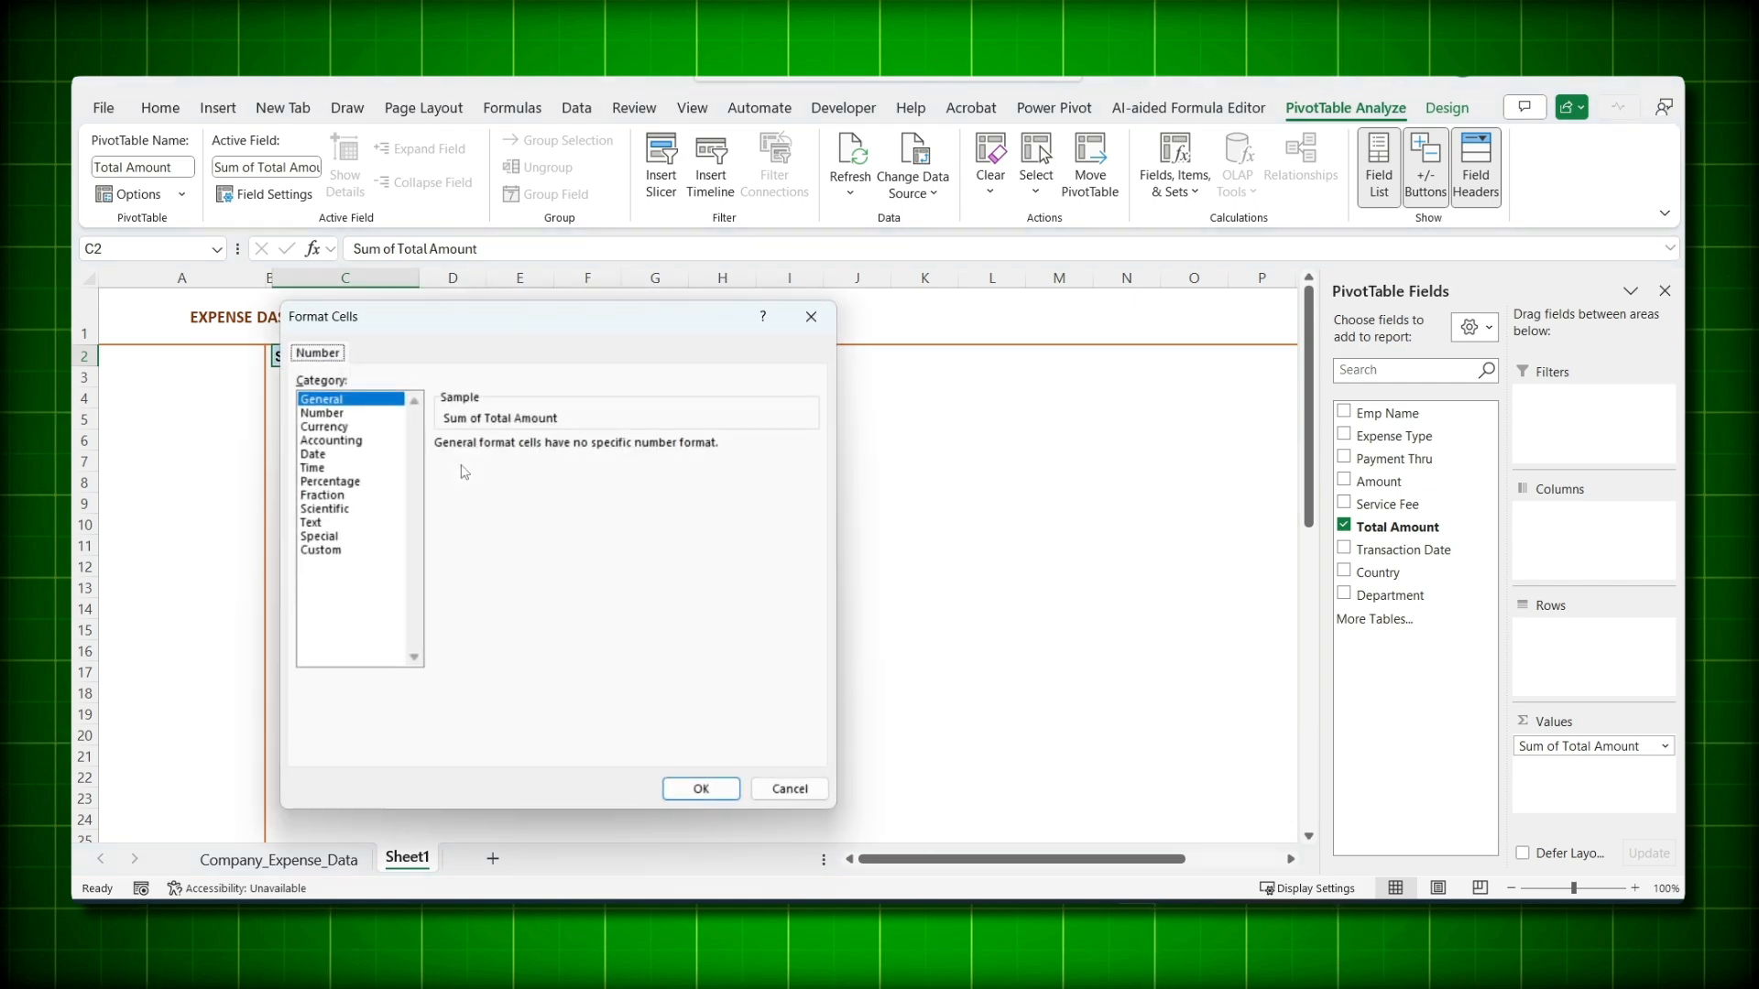
{"action": "left_click", "coordinate": [327, 427]}
{"action": "left_click", "coordinate": [578, 450]}
{"action": "left_click", "coordinate": [578, 450]}
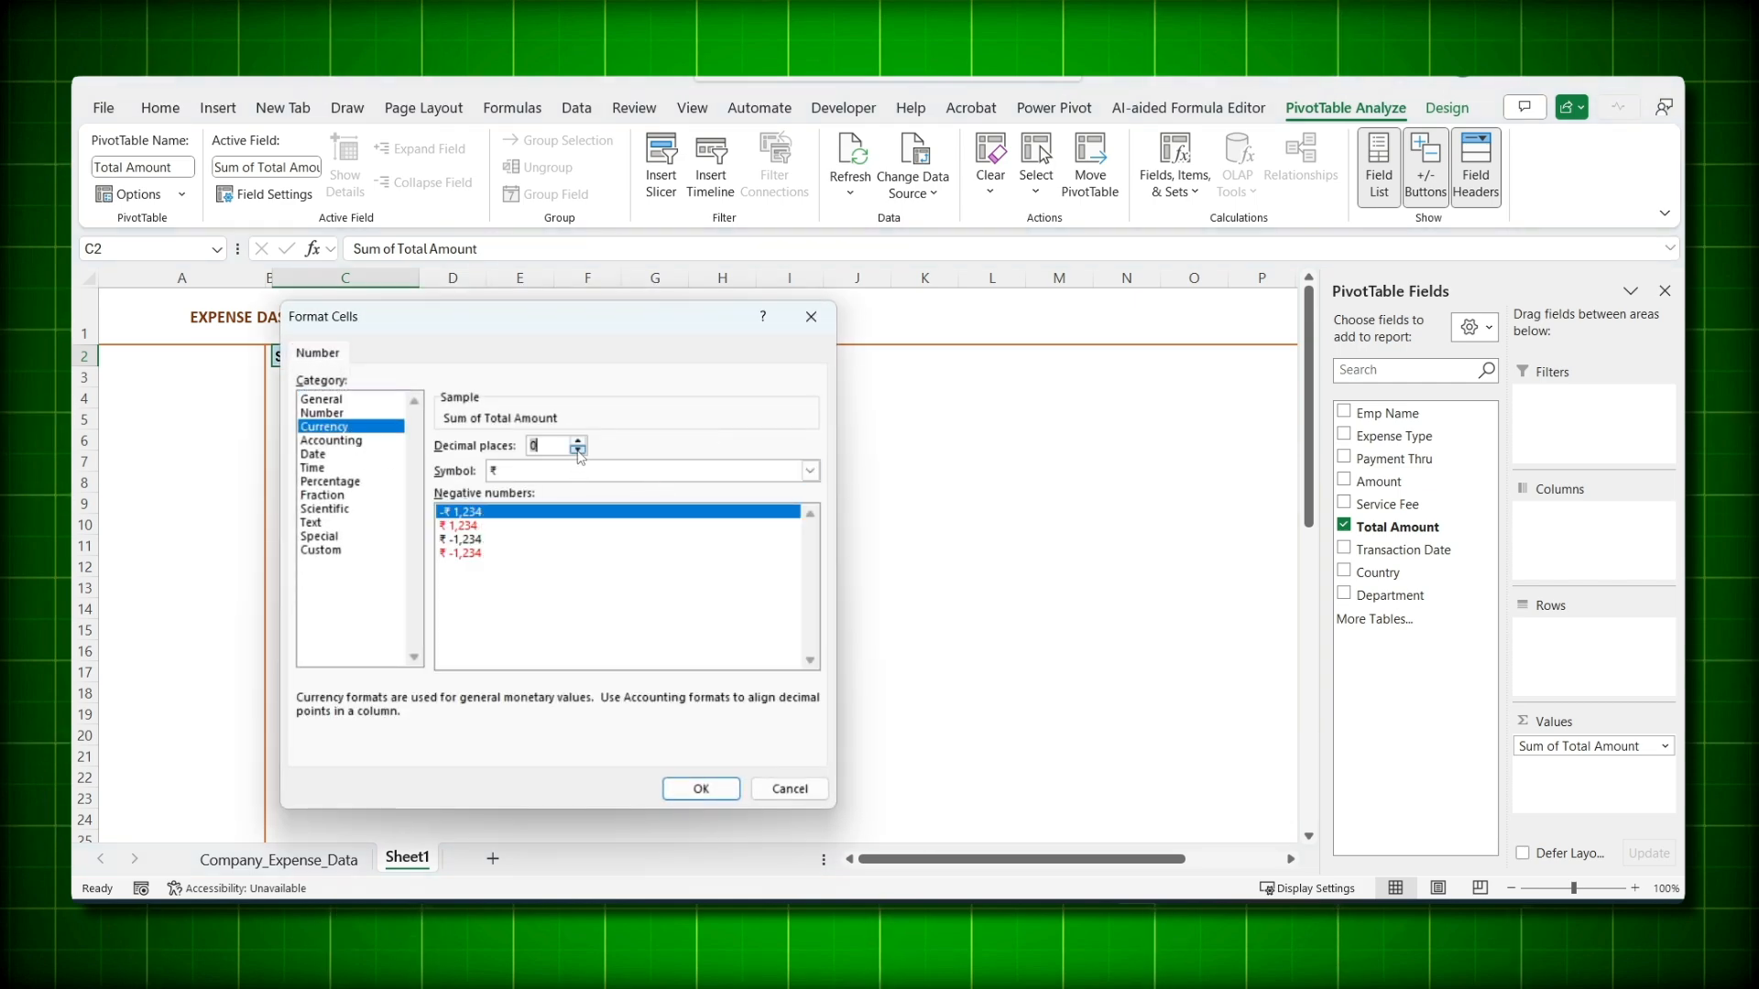
{"action": "left_click", "coordinate": [701, 788]}
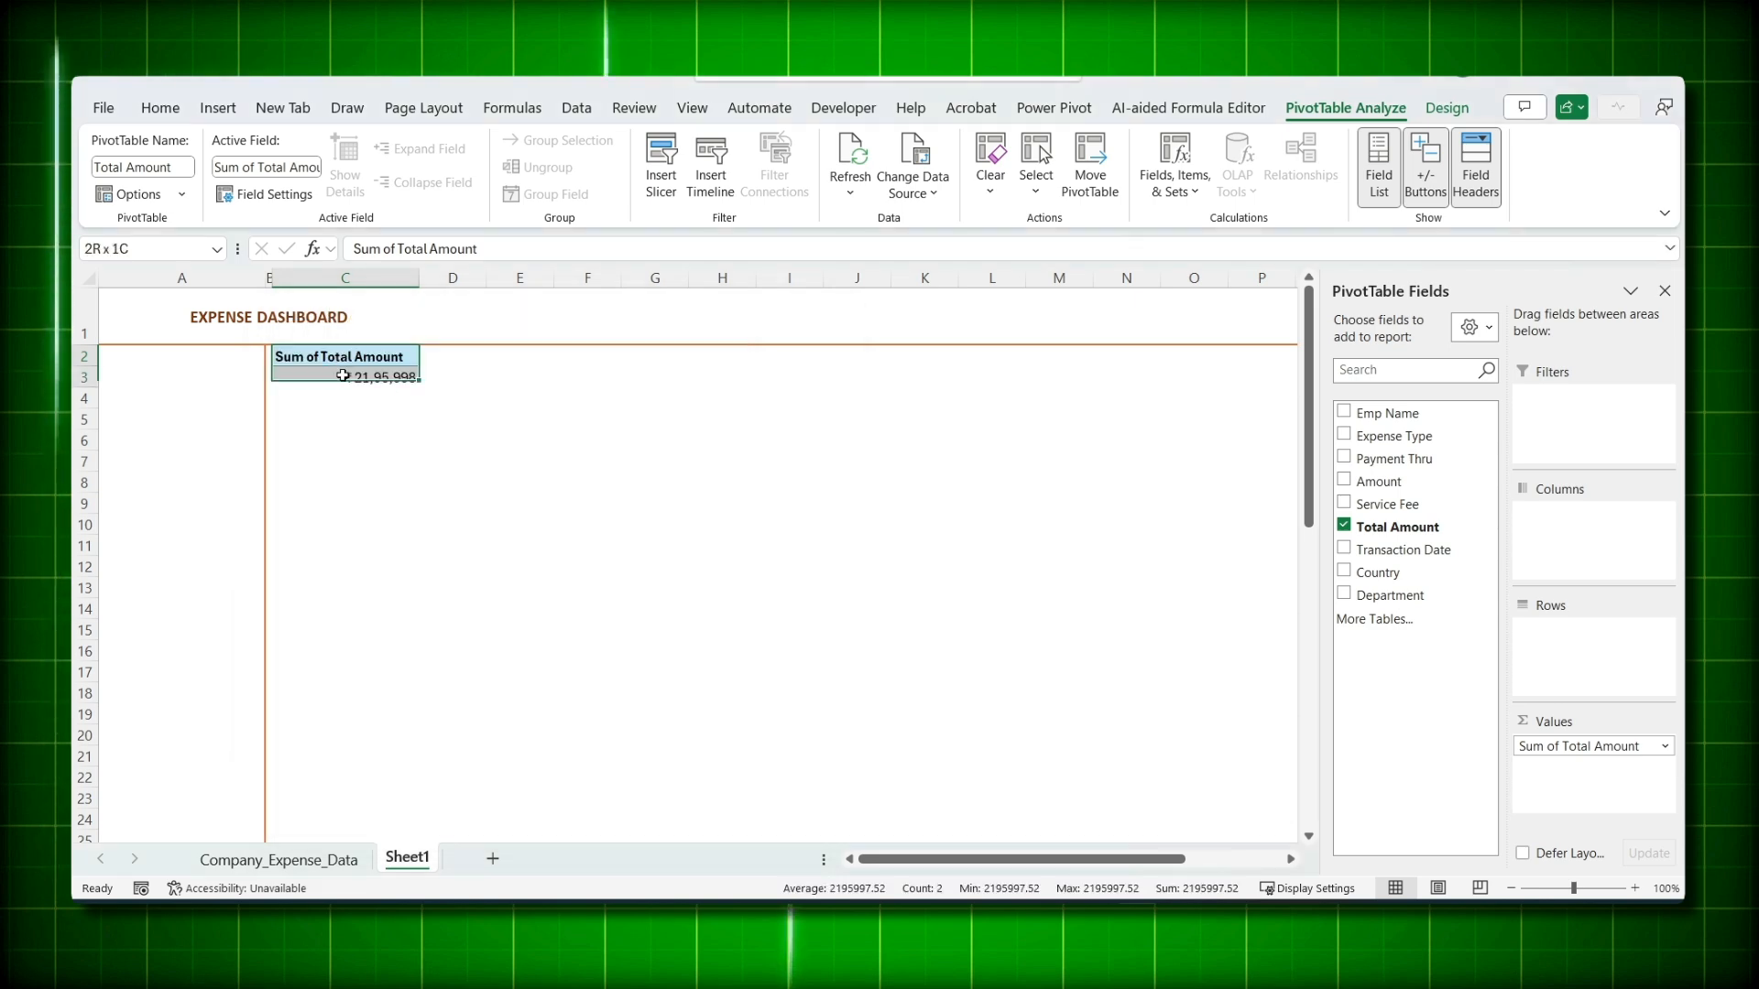
- Centre the pivot's header and value, then bring up PivotTable Options
{"action": "left_click", "coordinate": [162, 109]}
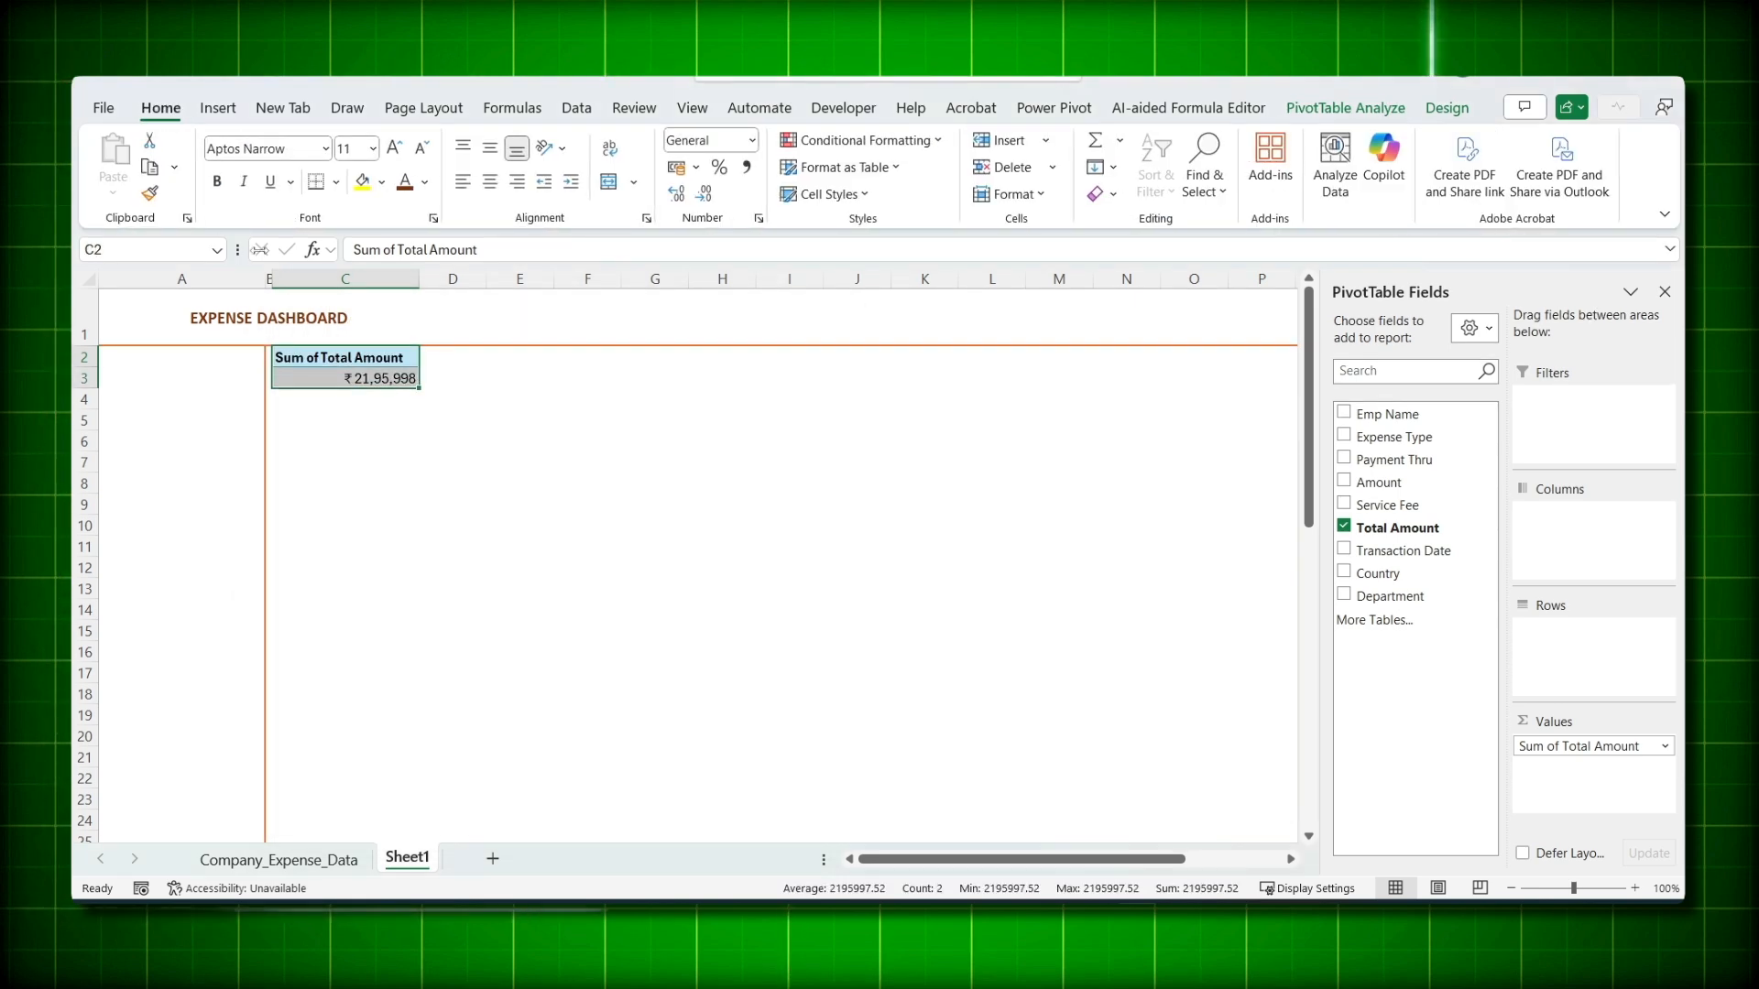
{"action": "left_click", "coordinate": [490, 182]}
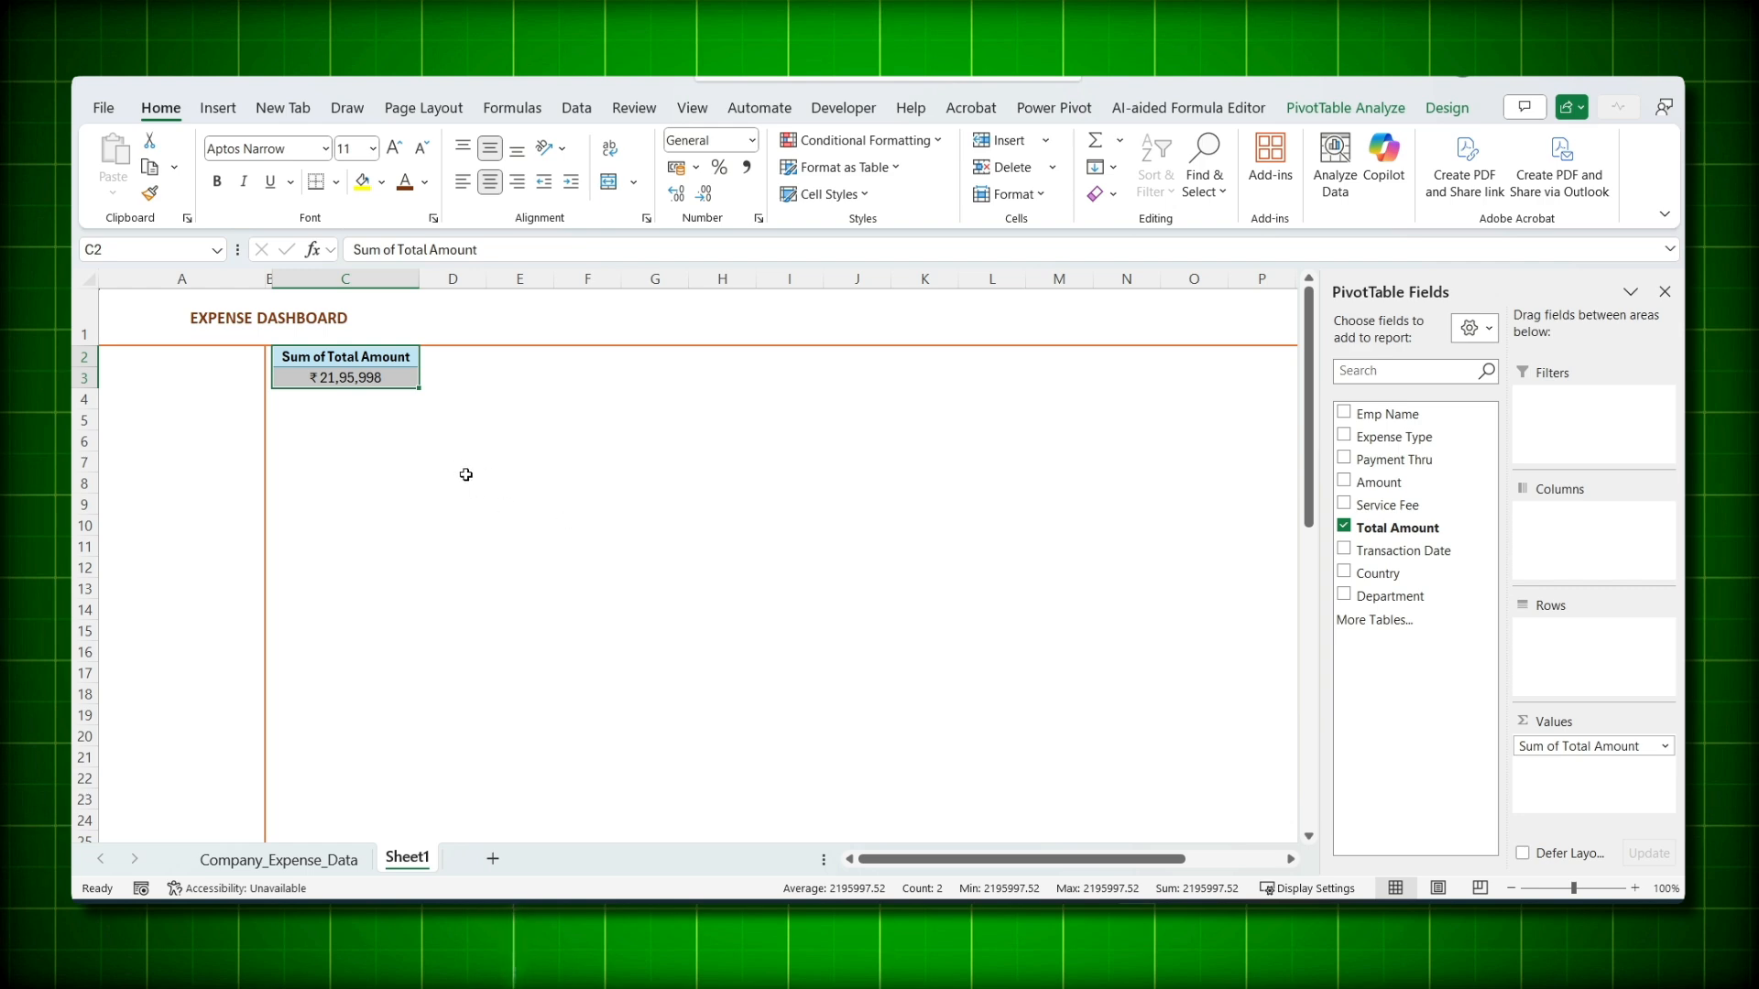
{"action": "right_click", "coordinate": [352, 361]}
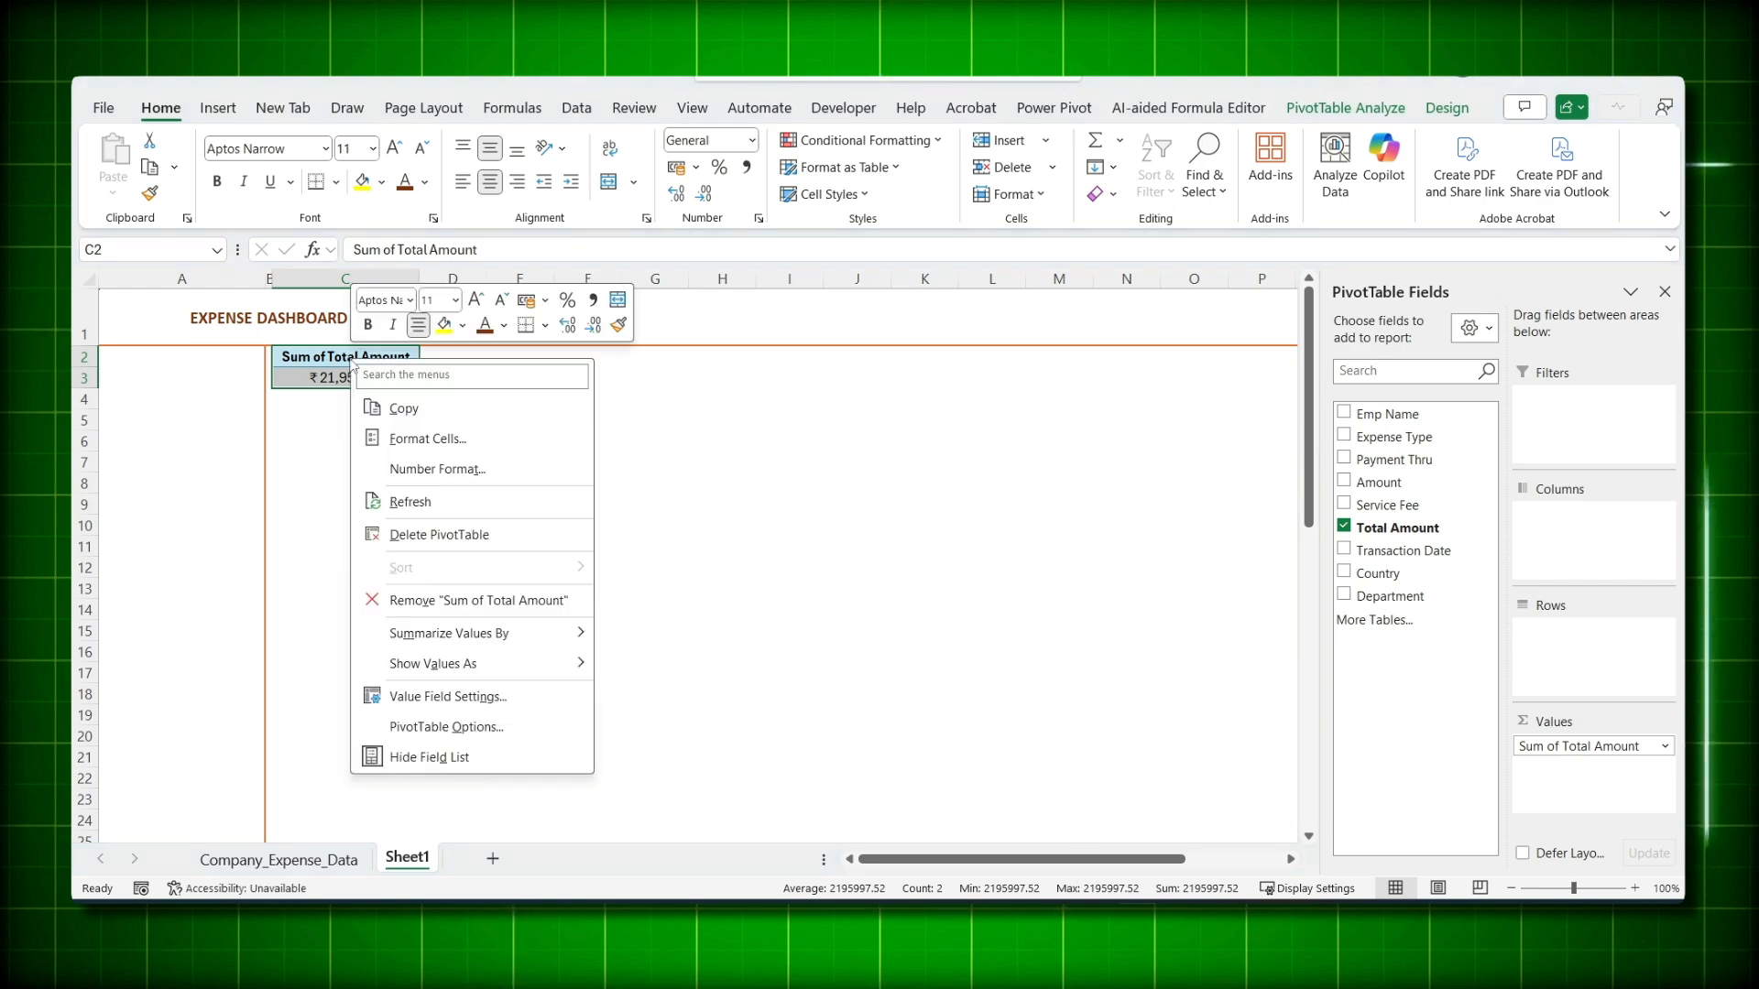
{"action": "left_click", "coordinate": [411, 725]}
- Enable Allow multiple filters per field in the PivotTable options
{"action": "left_click", "coordinate": [241, 471]}
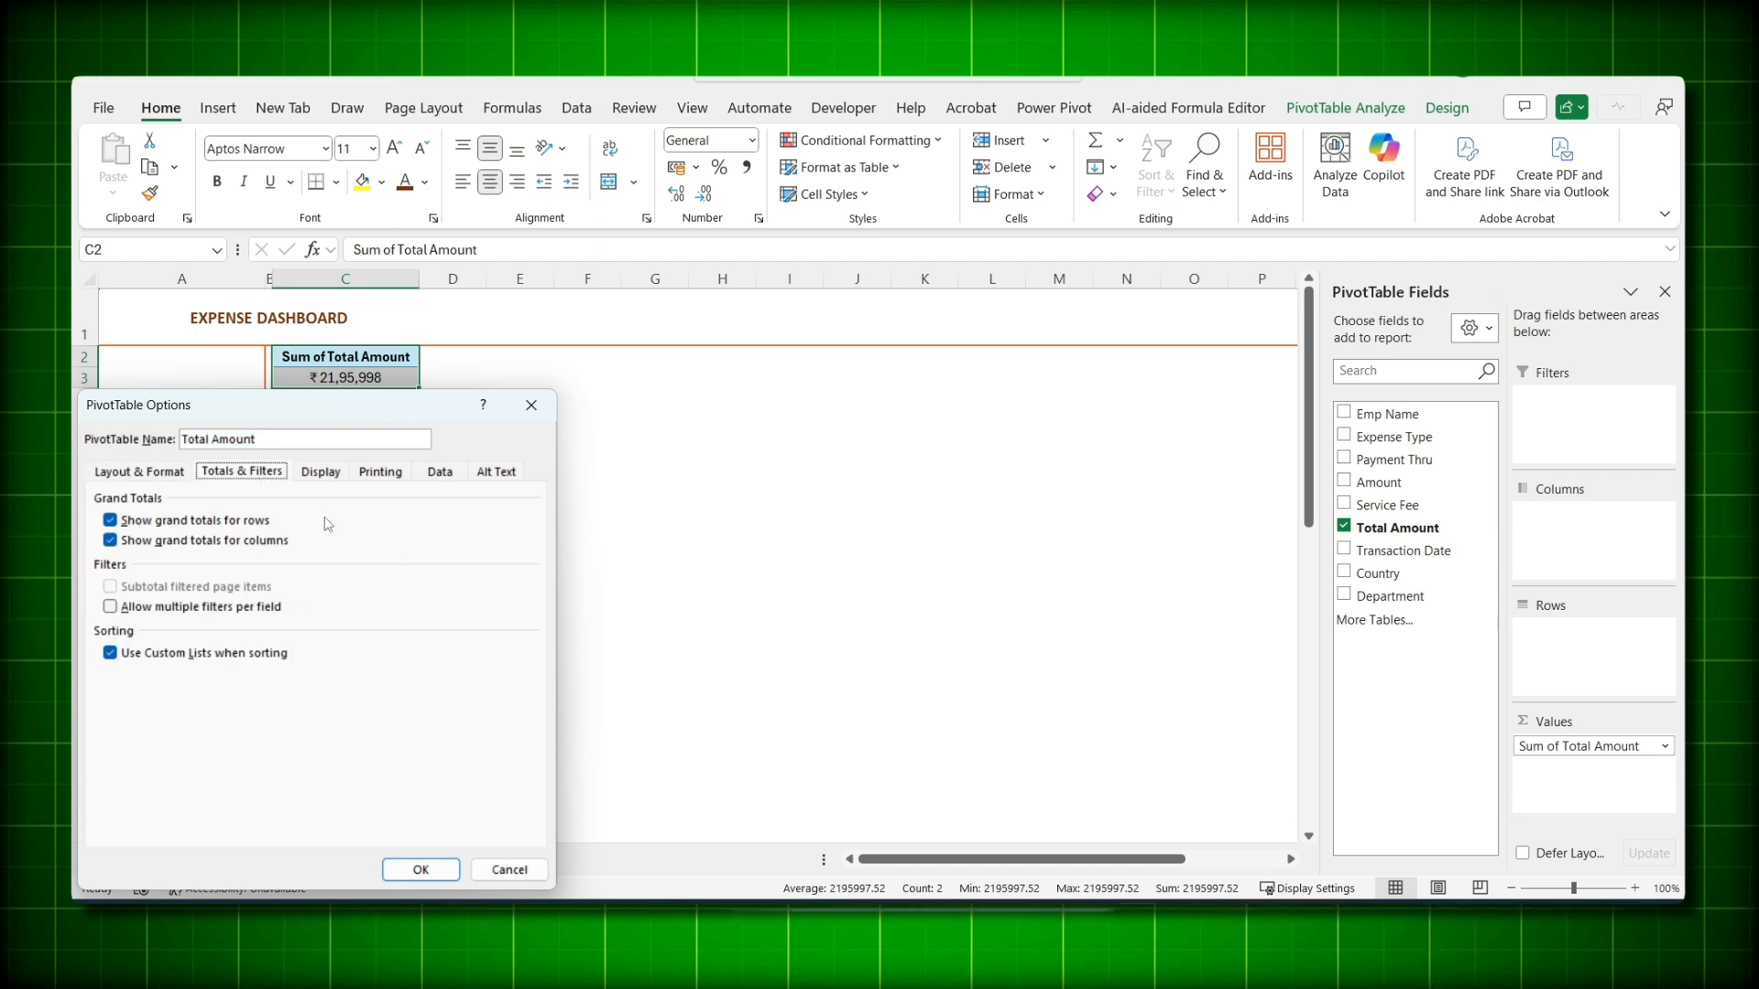
{"action": "left_click", "coordinate": [177, 608]}
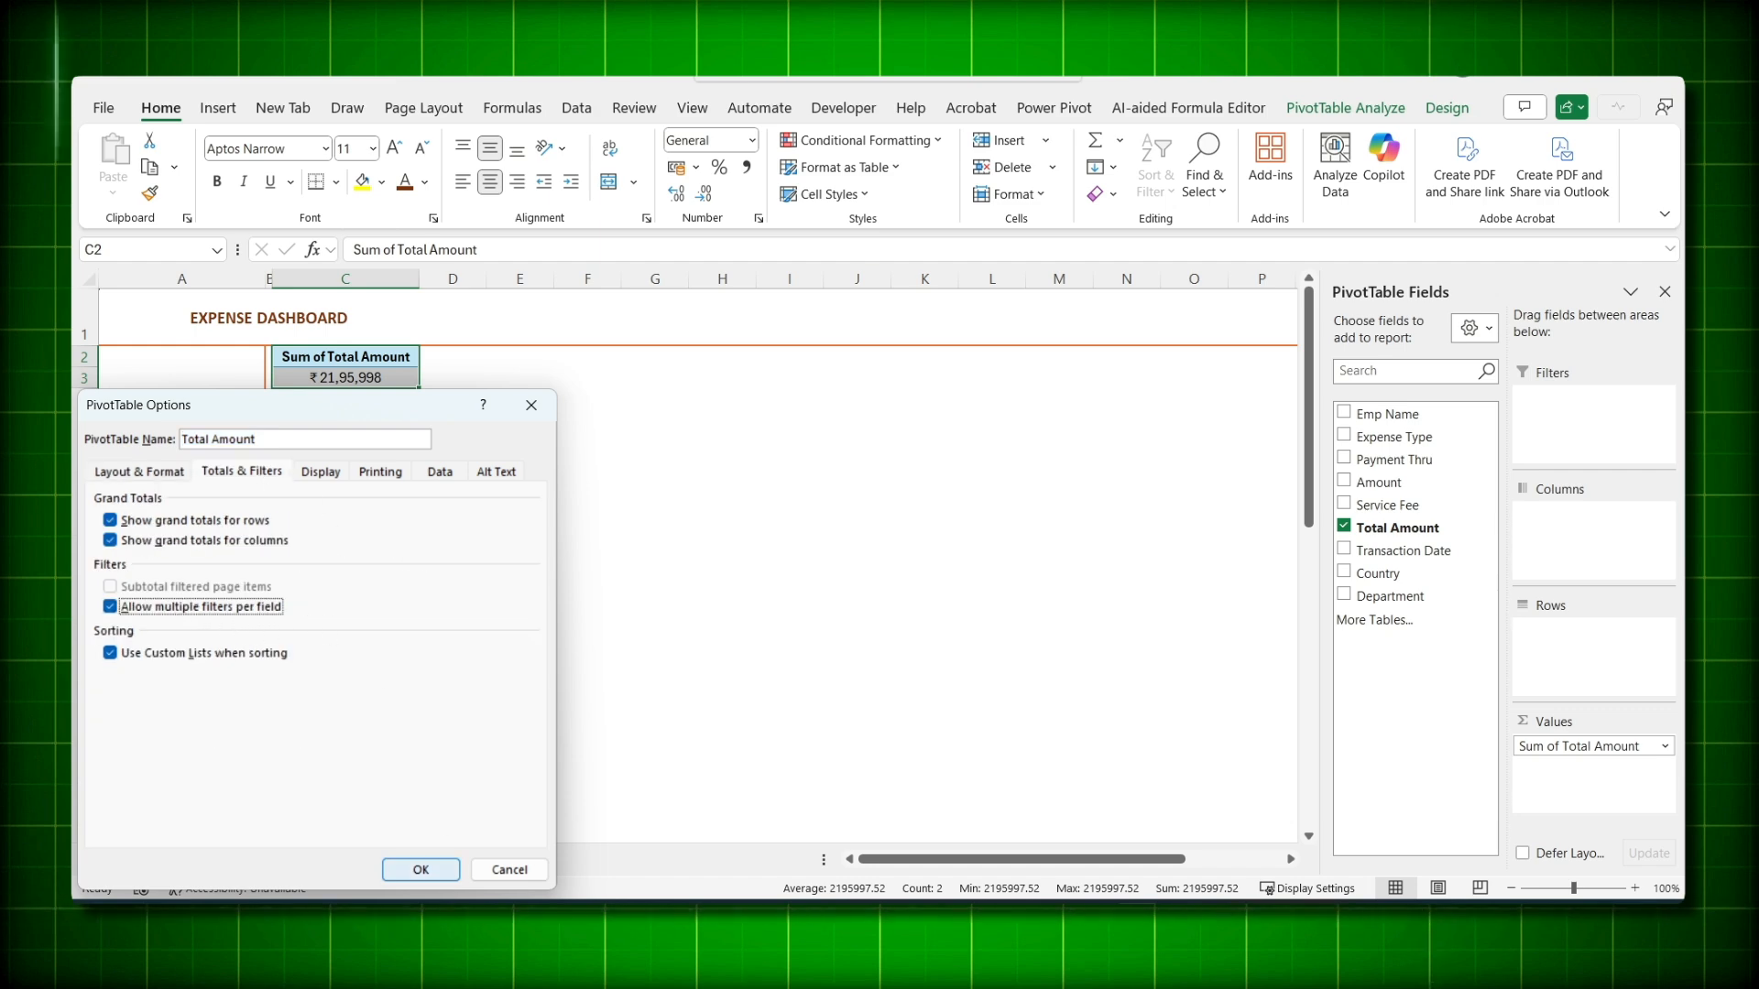
{"action": "left_click", "coordinate": [420, 869]}
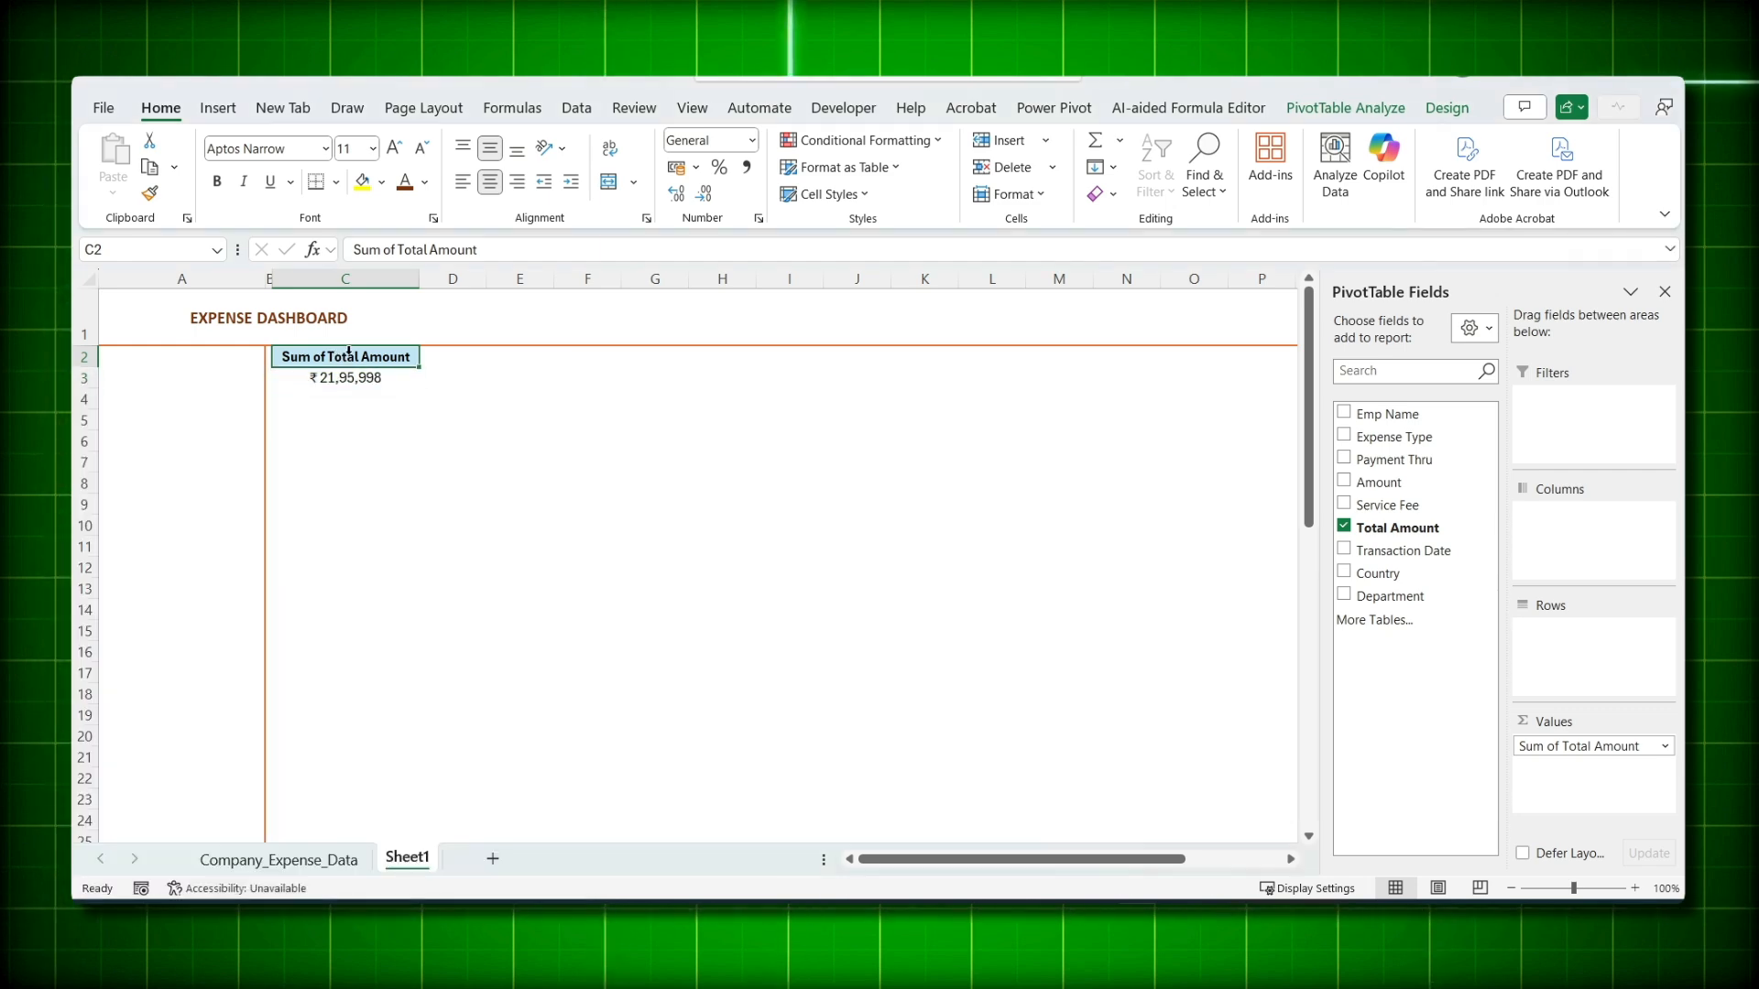
- Rename the value field heading to 'Total Amount'
{"action": "double_click", "coordinate": [347, 358]}
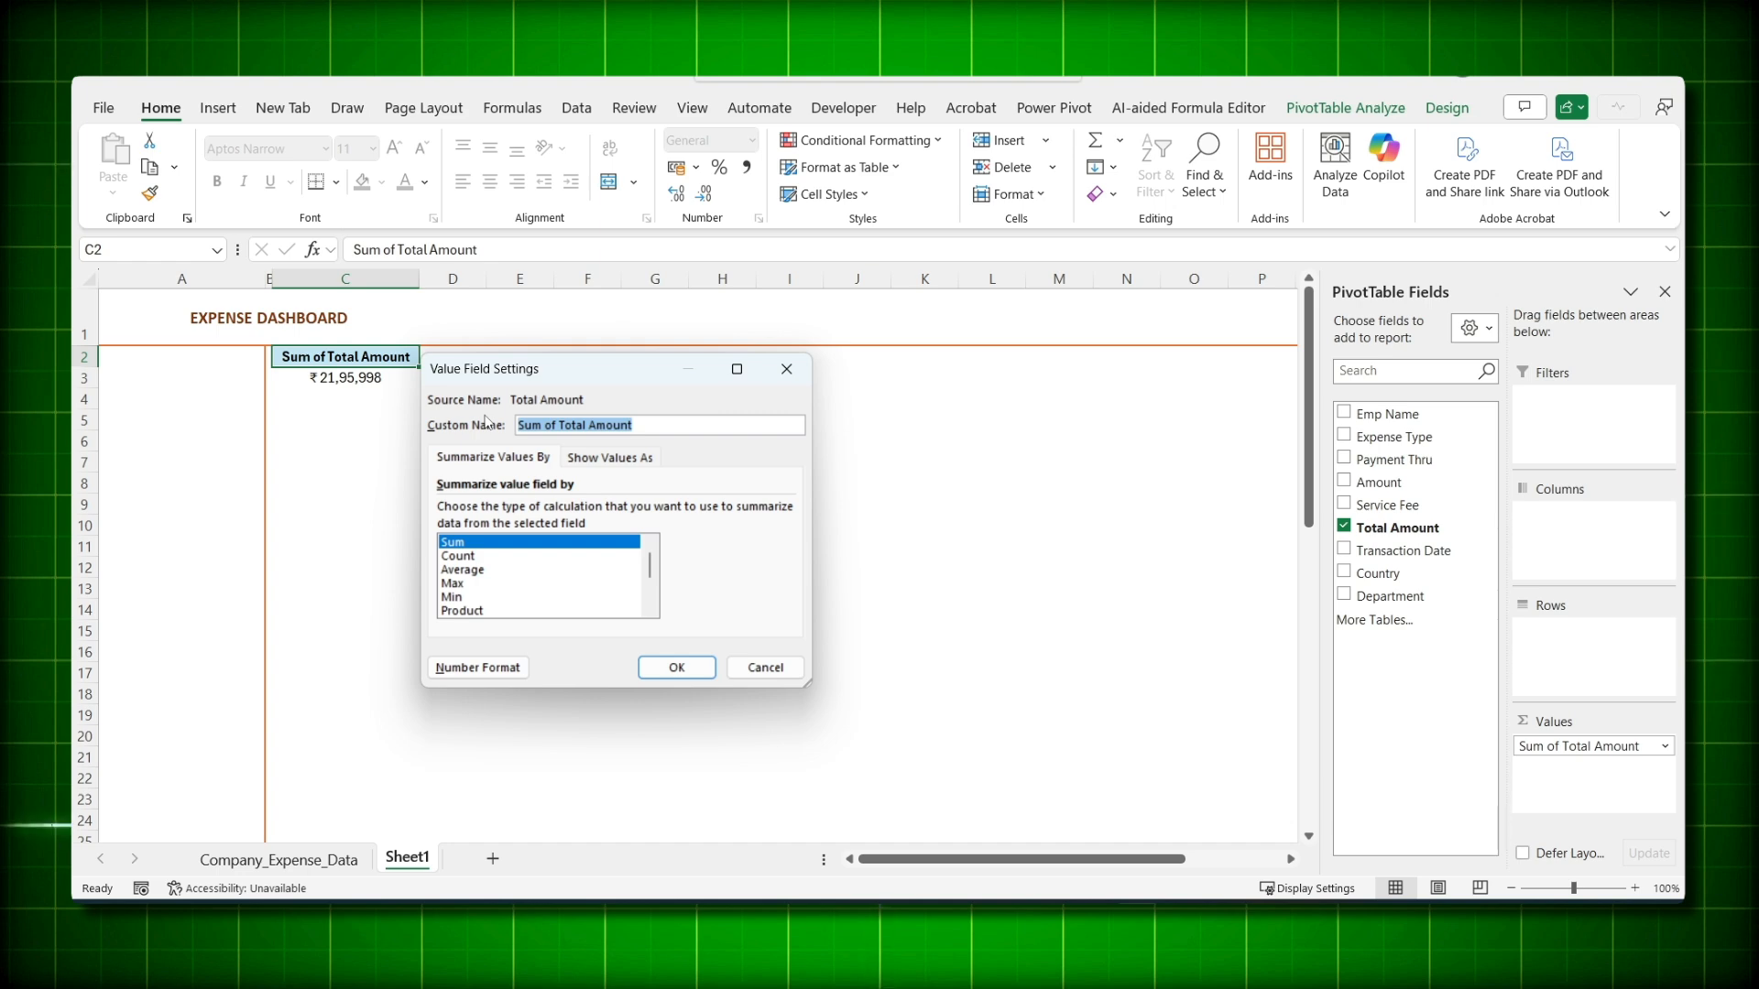
{"action": "type", "text": "Total Am"}
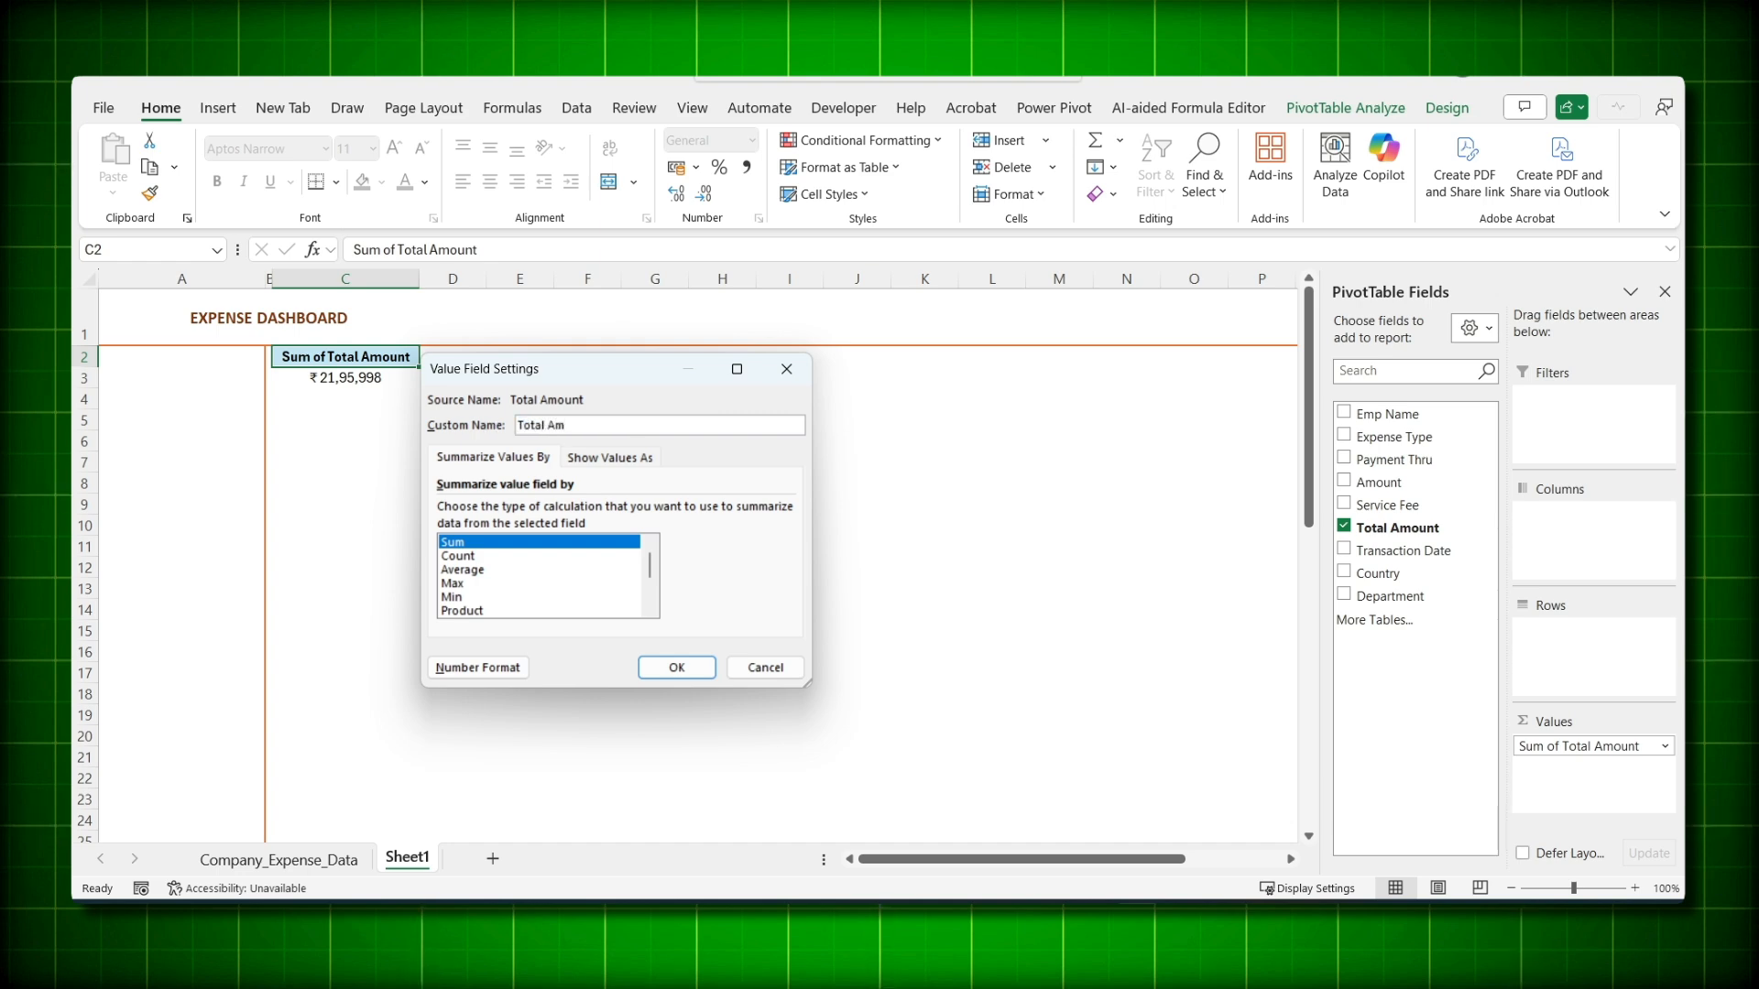
{"action": "type", "text": "ount"}
{"action": "key", "text": "Return"}
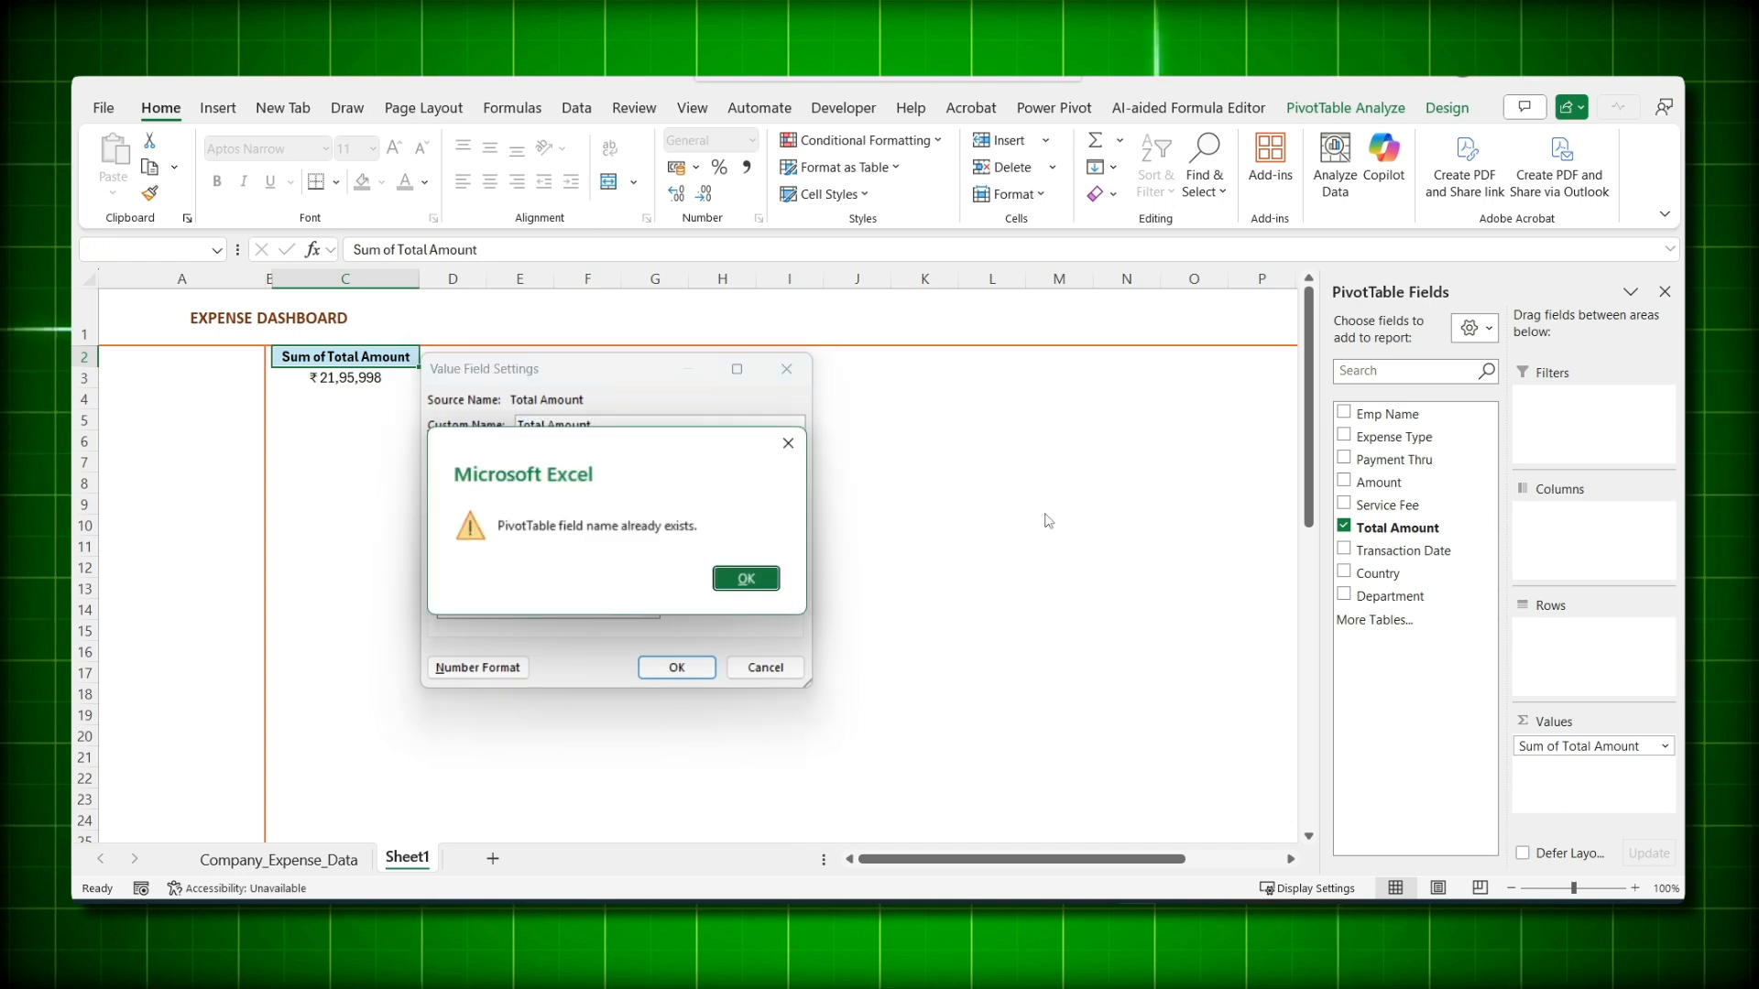
{"action": "left_click", "coordinate": [732, 584]}
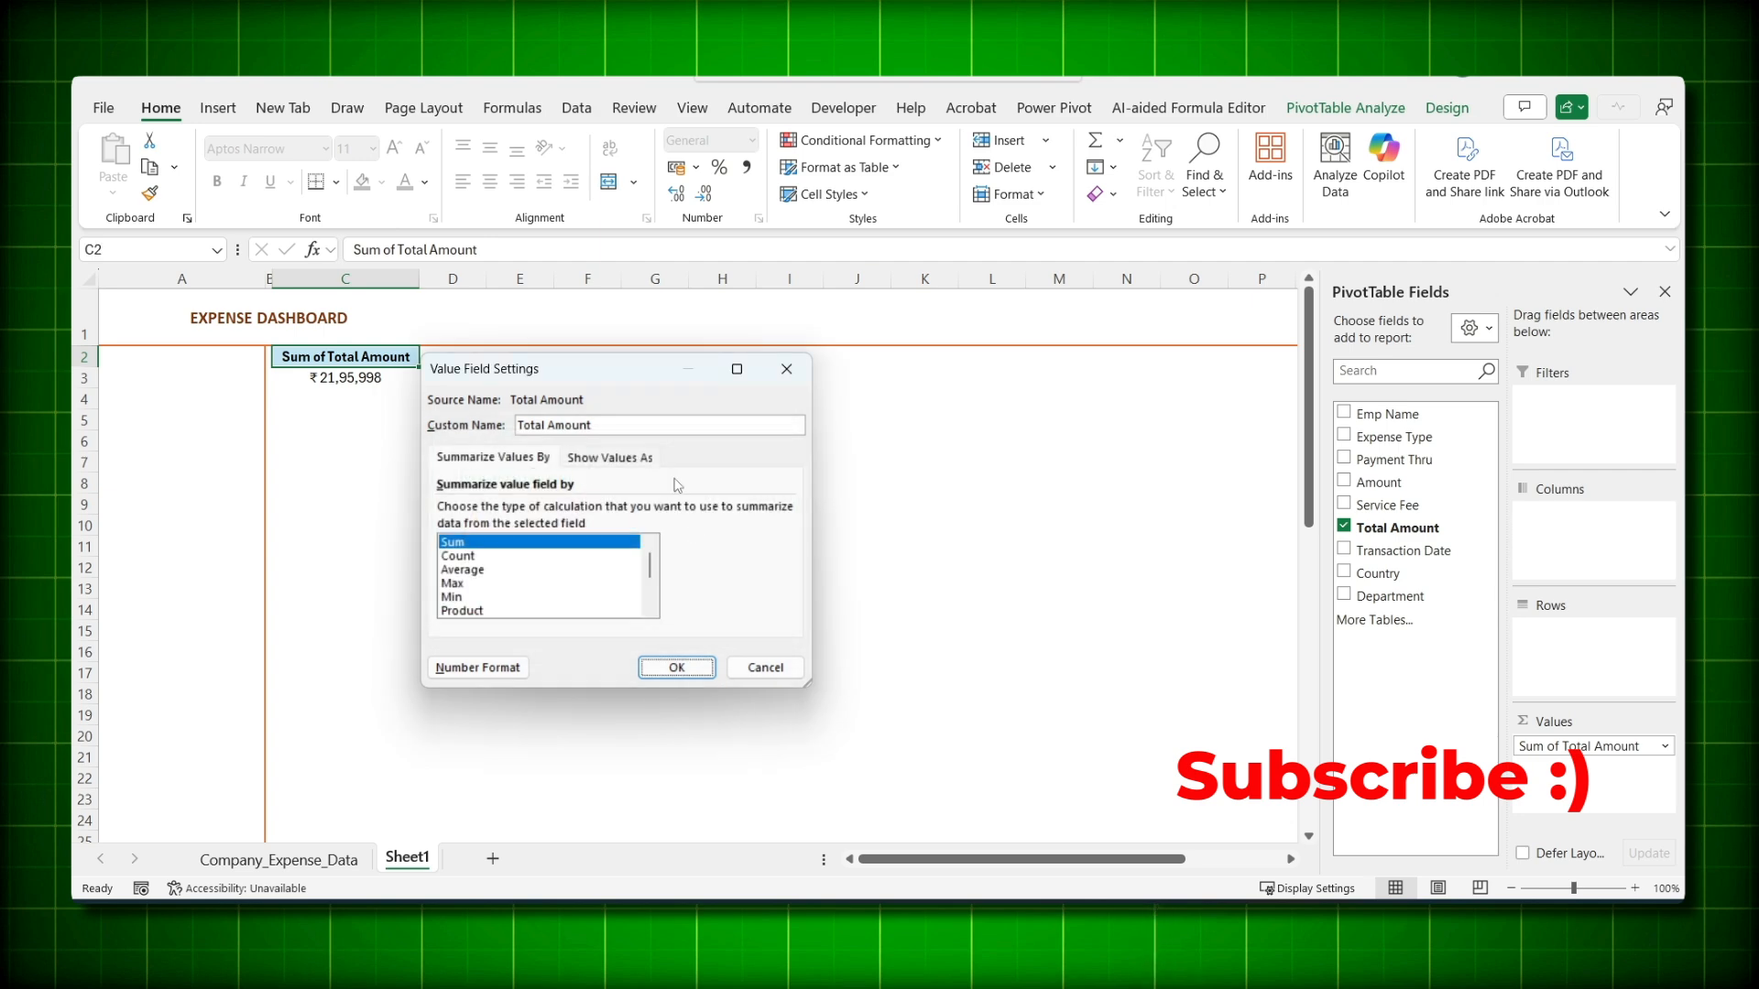
{"action": "key", "text": "Return"}
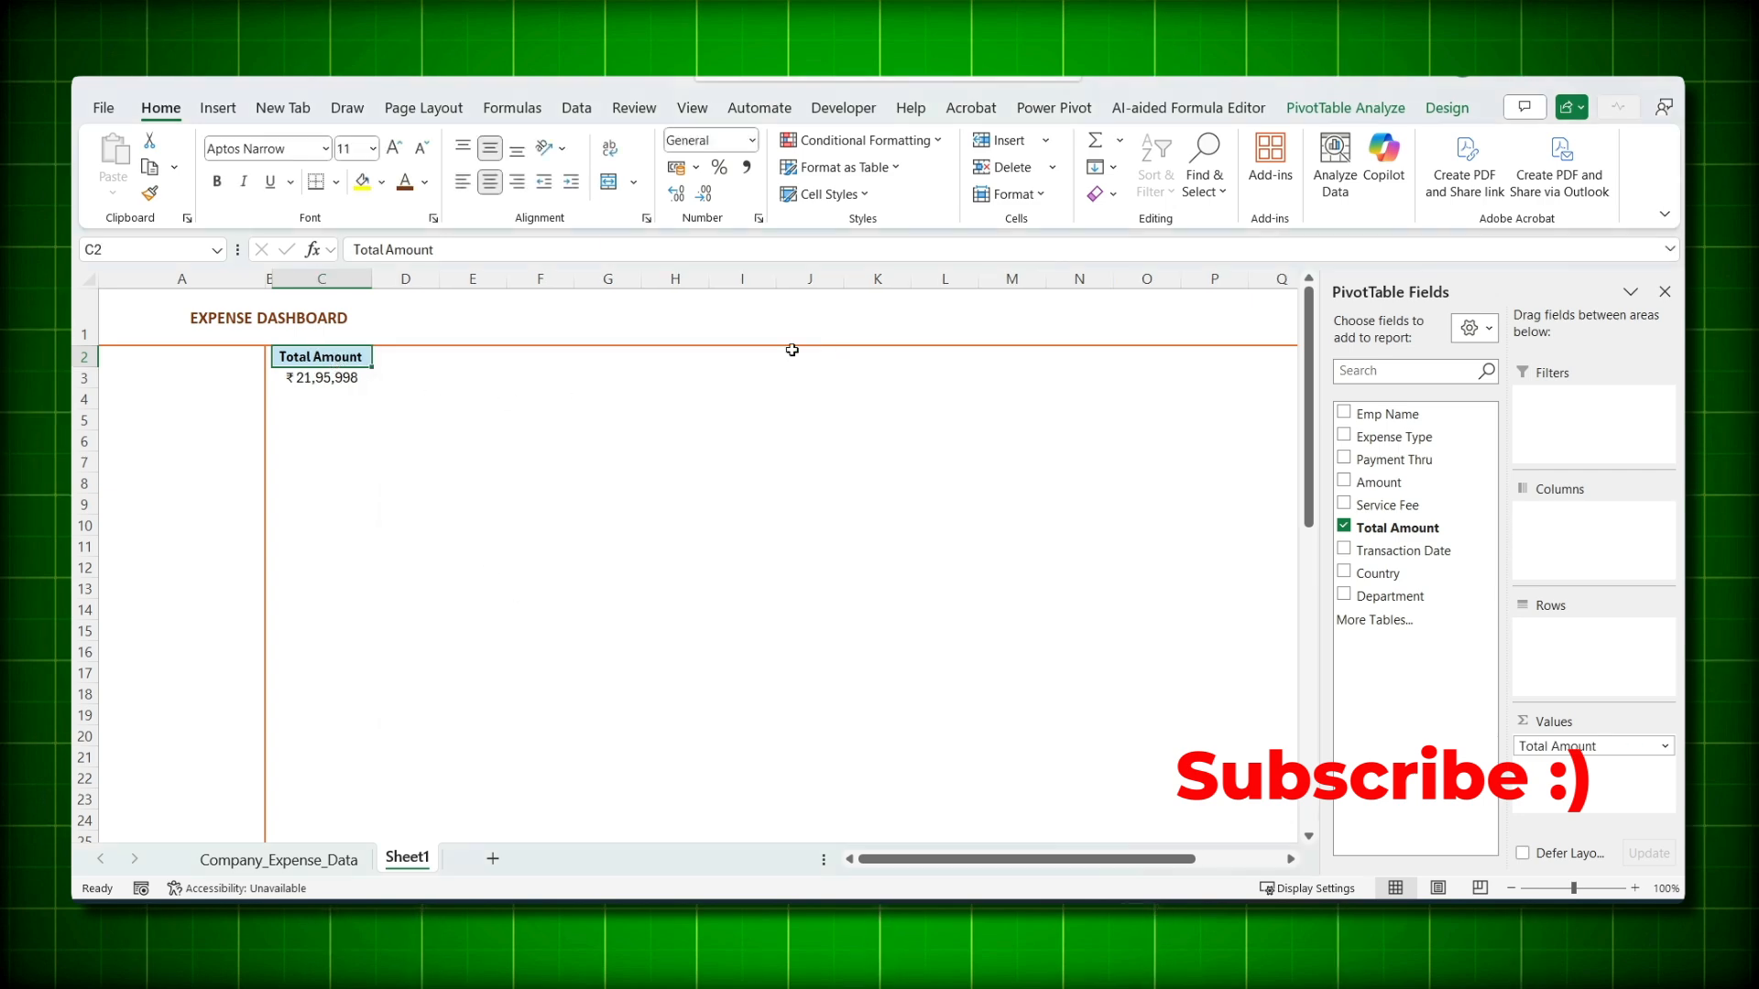
{"action": "left_click", "coordinate": [1446, 108]}
- Apply a light pivot style, fill A2:A55 light peach, and copy the pivot
{"action": "left_click", "coordinate": [1117, 189]}
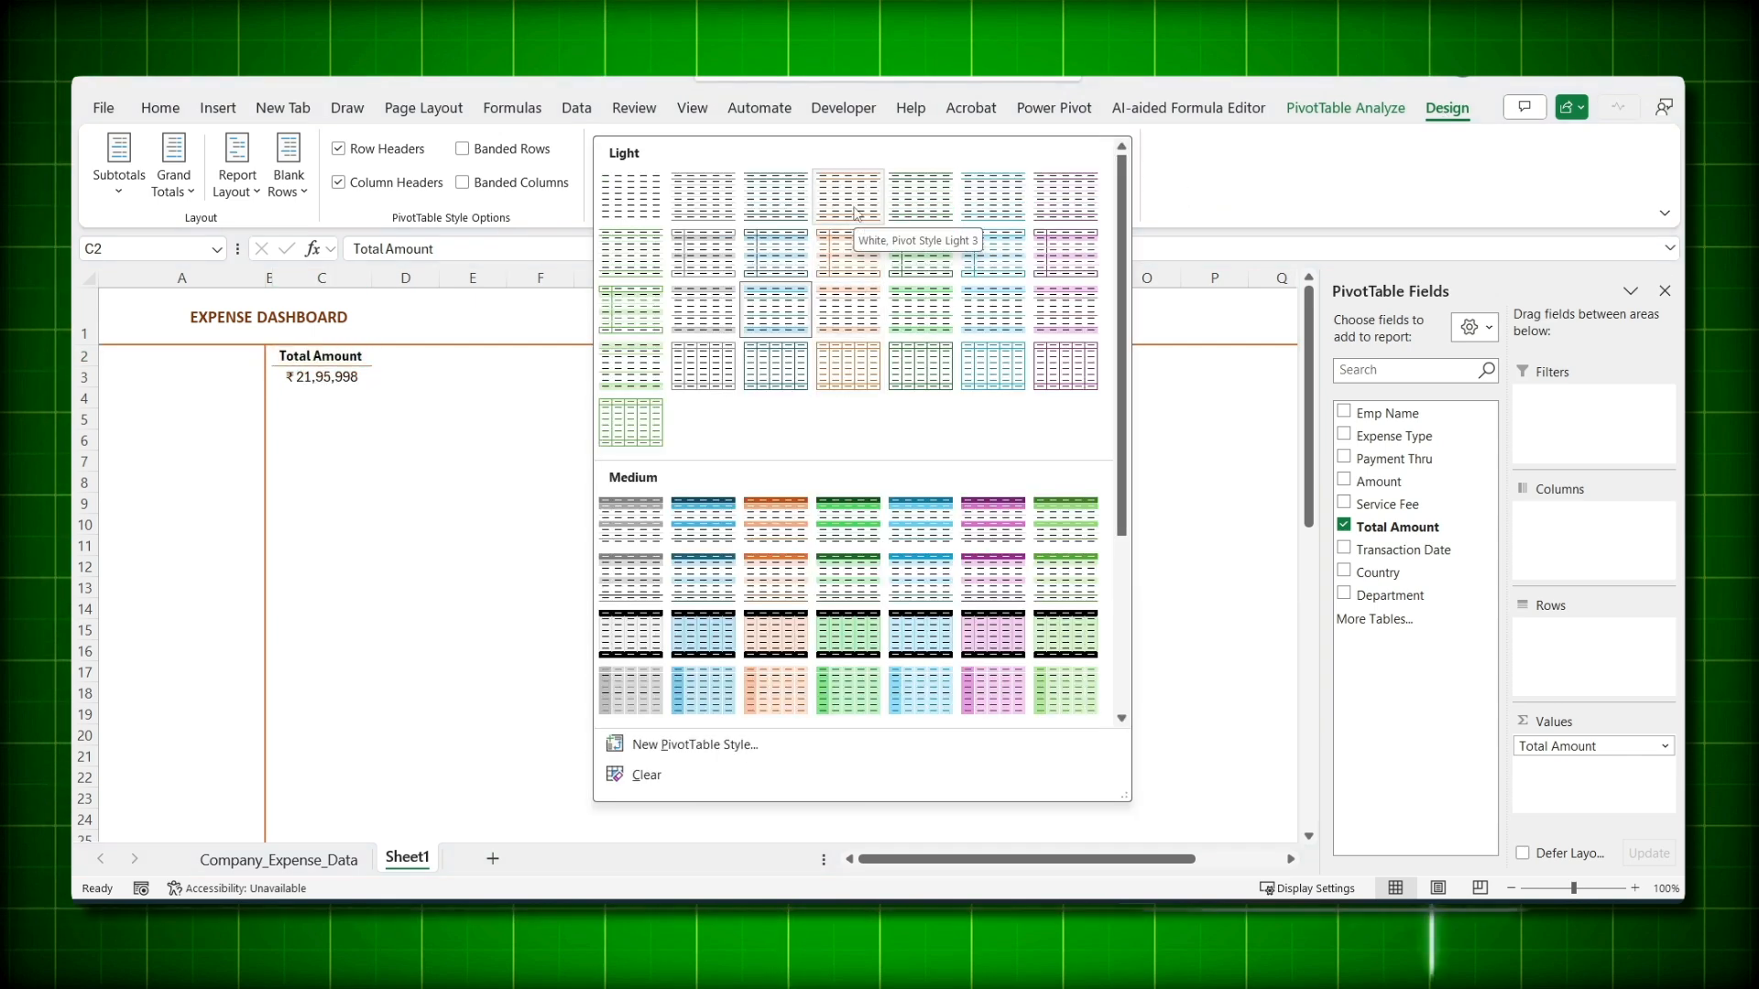
{"action": "left_click_drag", "start_coordinate": [233, 357], "coordinate": [219, 747]}
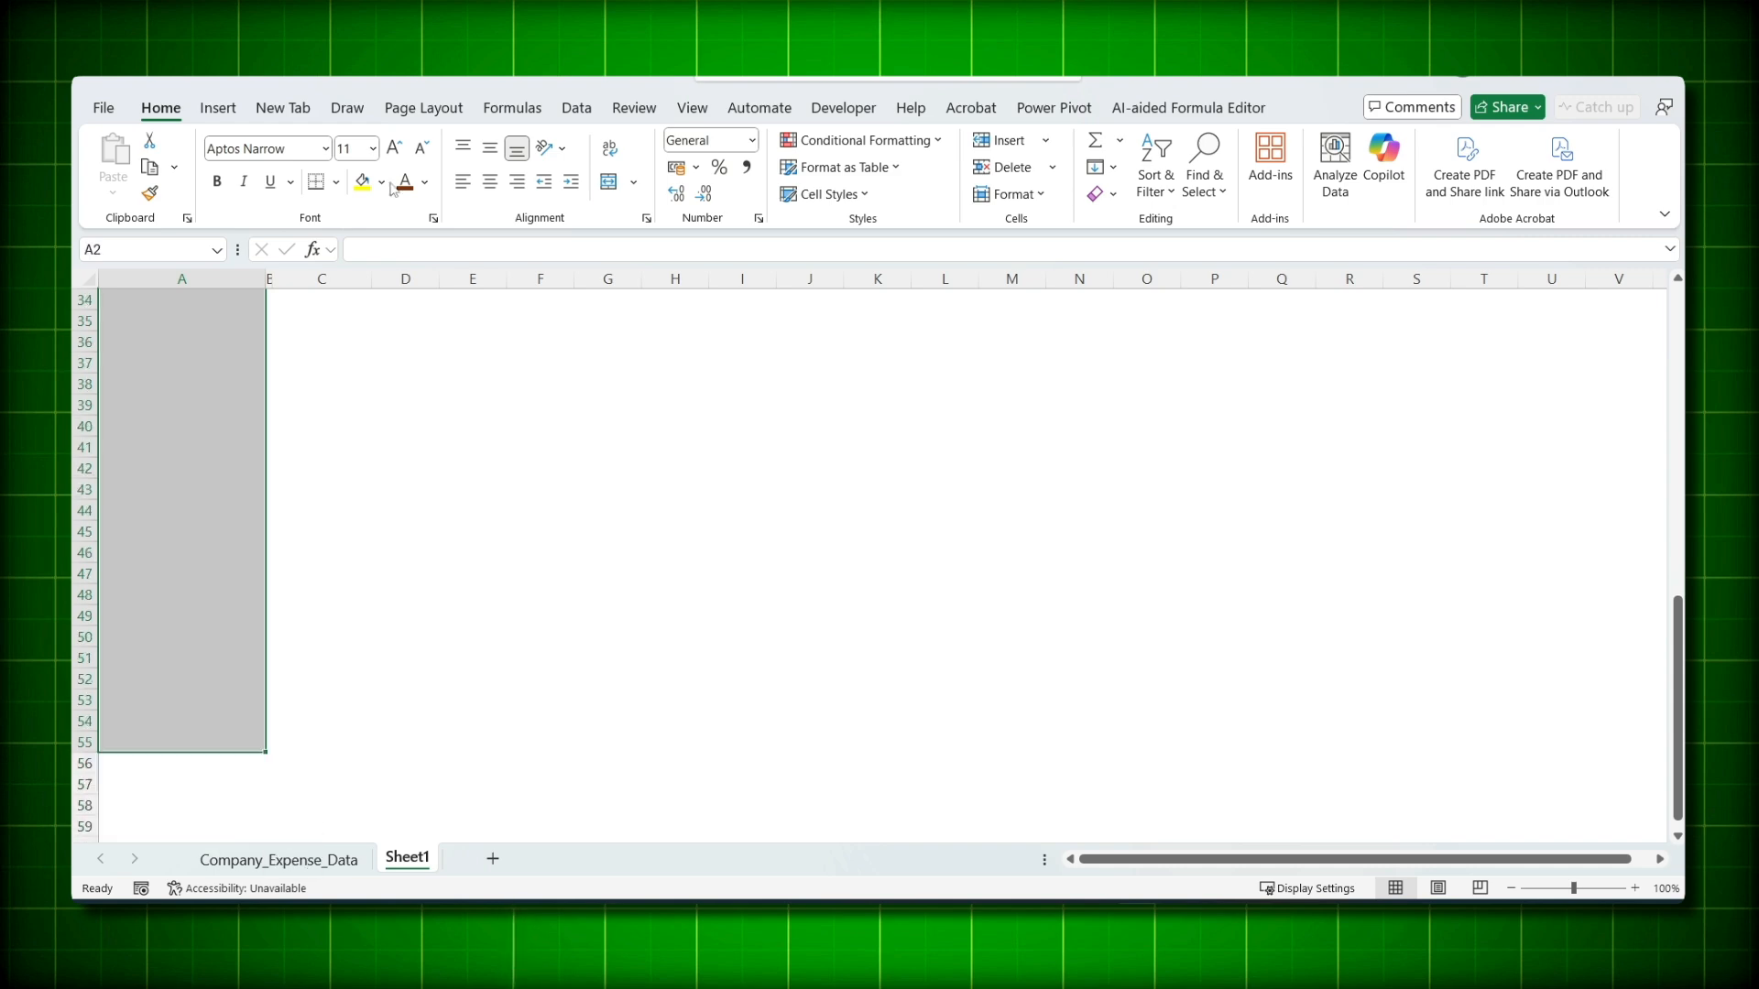
{"action": "left_click", "coordinate": [382, 182]}
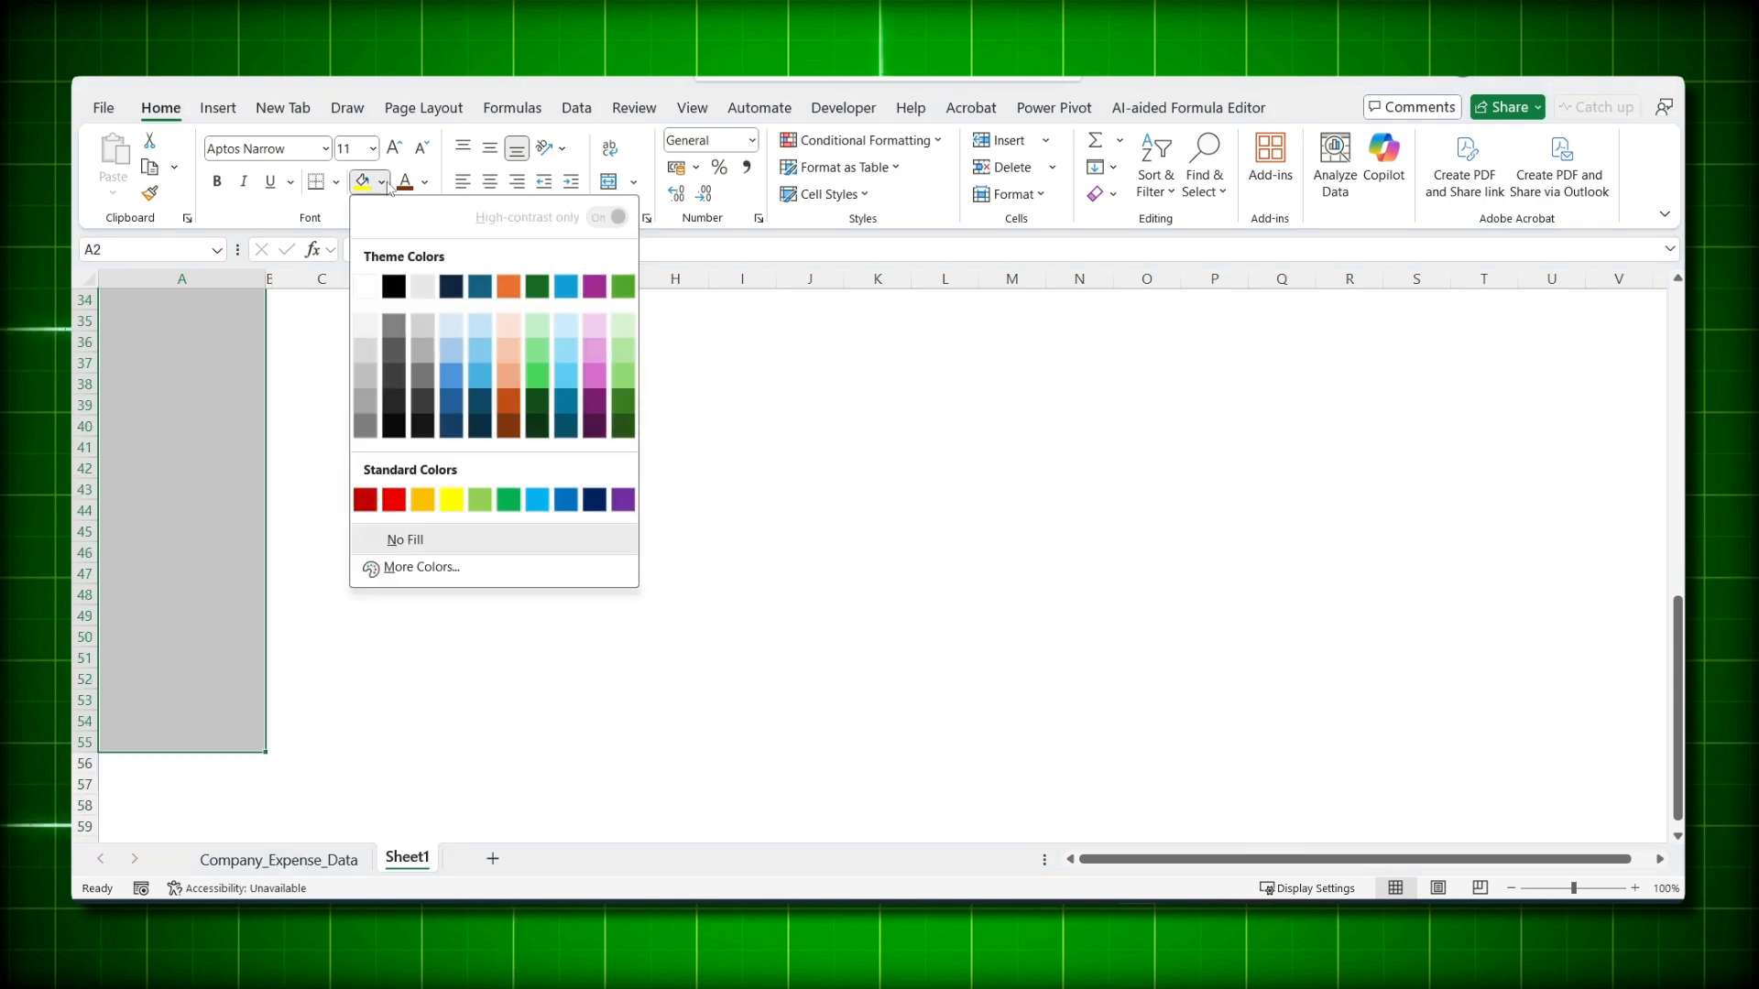
{"action": "left_click", "coordinate": [507, 335]}
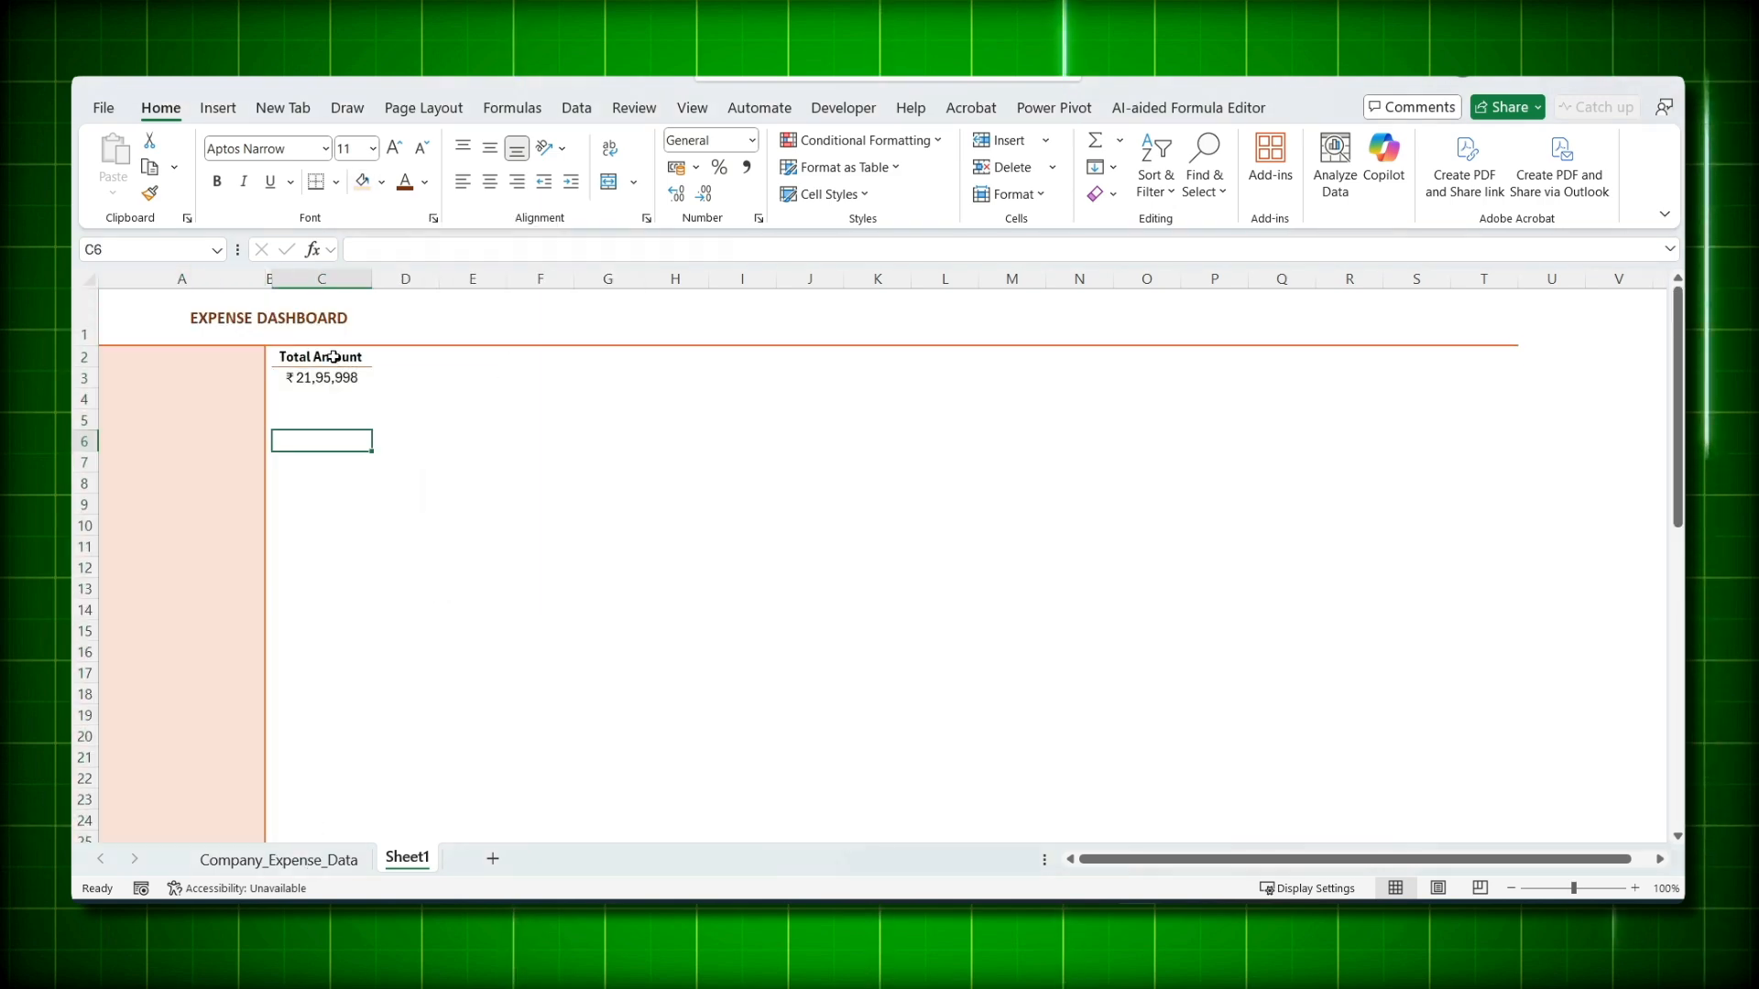
{"action": "left_click_drag", "start_coordinate": [333, 357], "coordinate": [325, 377]}
{"action": "key", "text": "ctrl+c"}
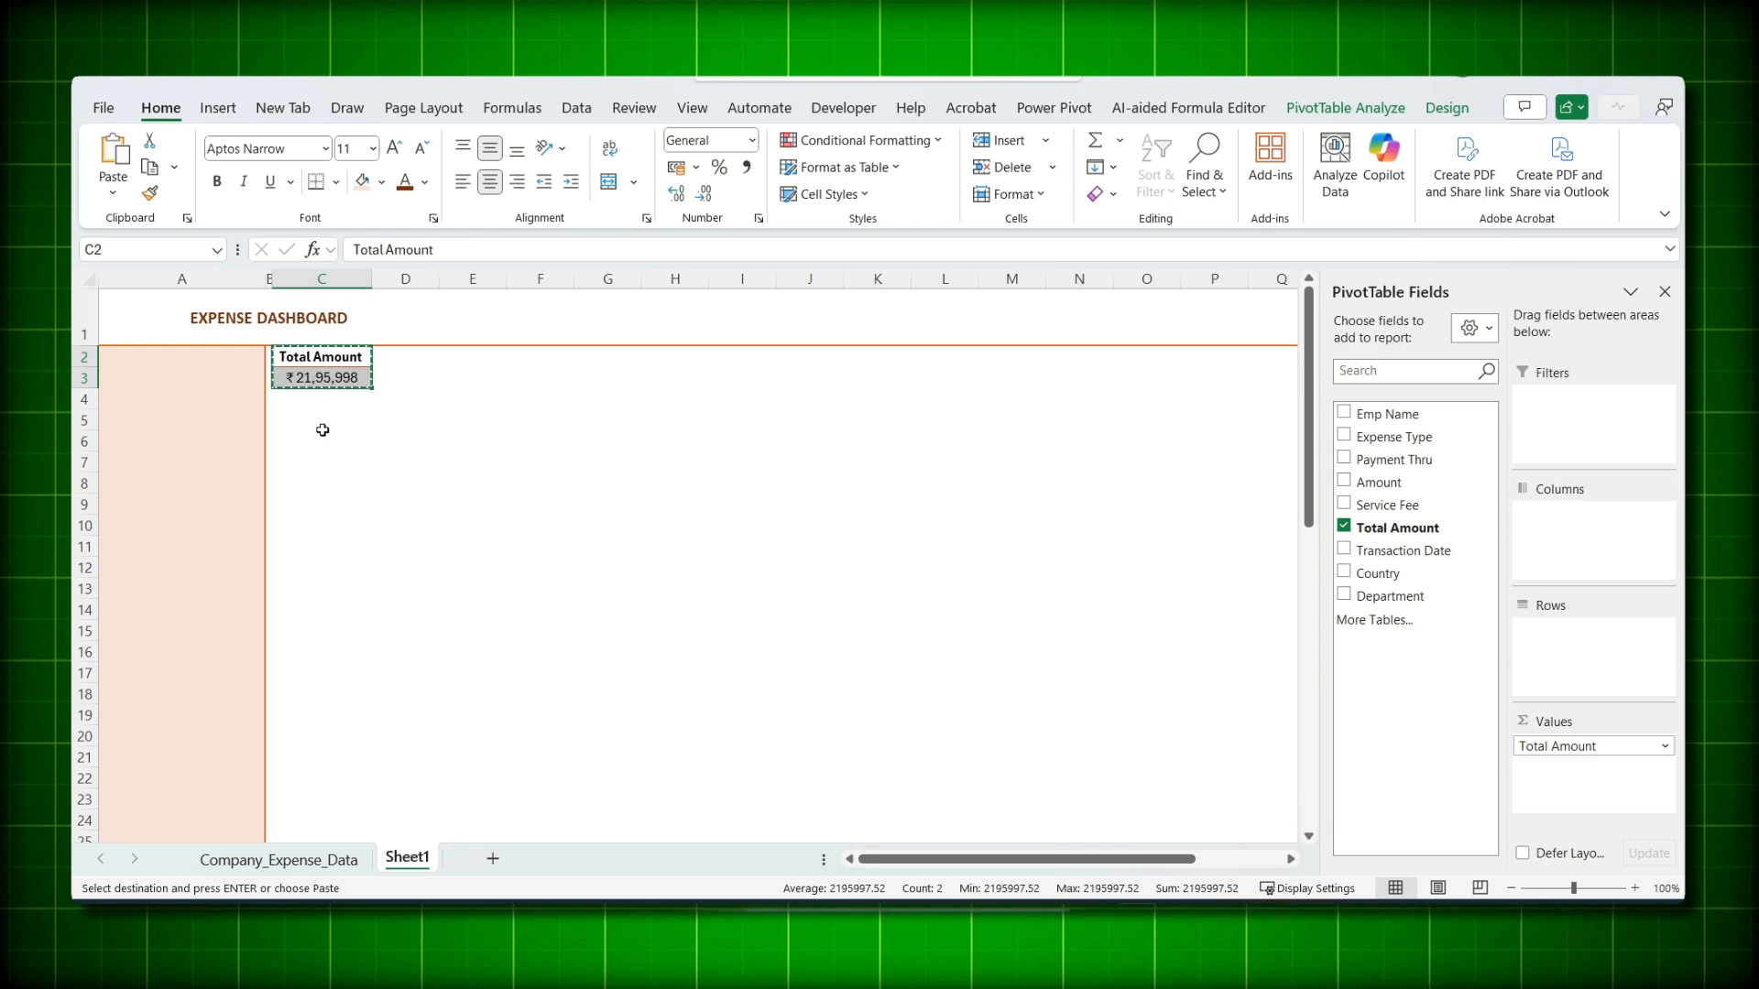
- Paste the pivot at C5, split it by Payment Thru, and label rows 'Payment Type'
{"action": "left_click", "coordinate": [323, 425]}
{"action": "key", "text": "ctrl+v"}
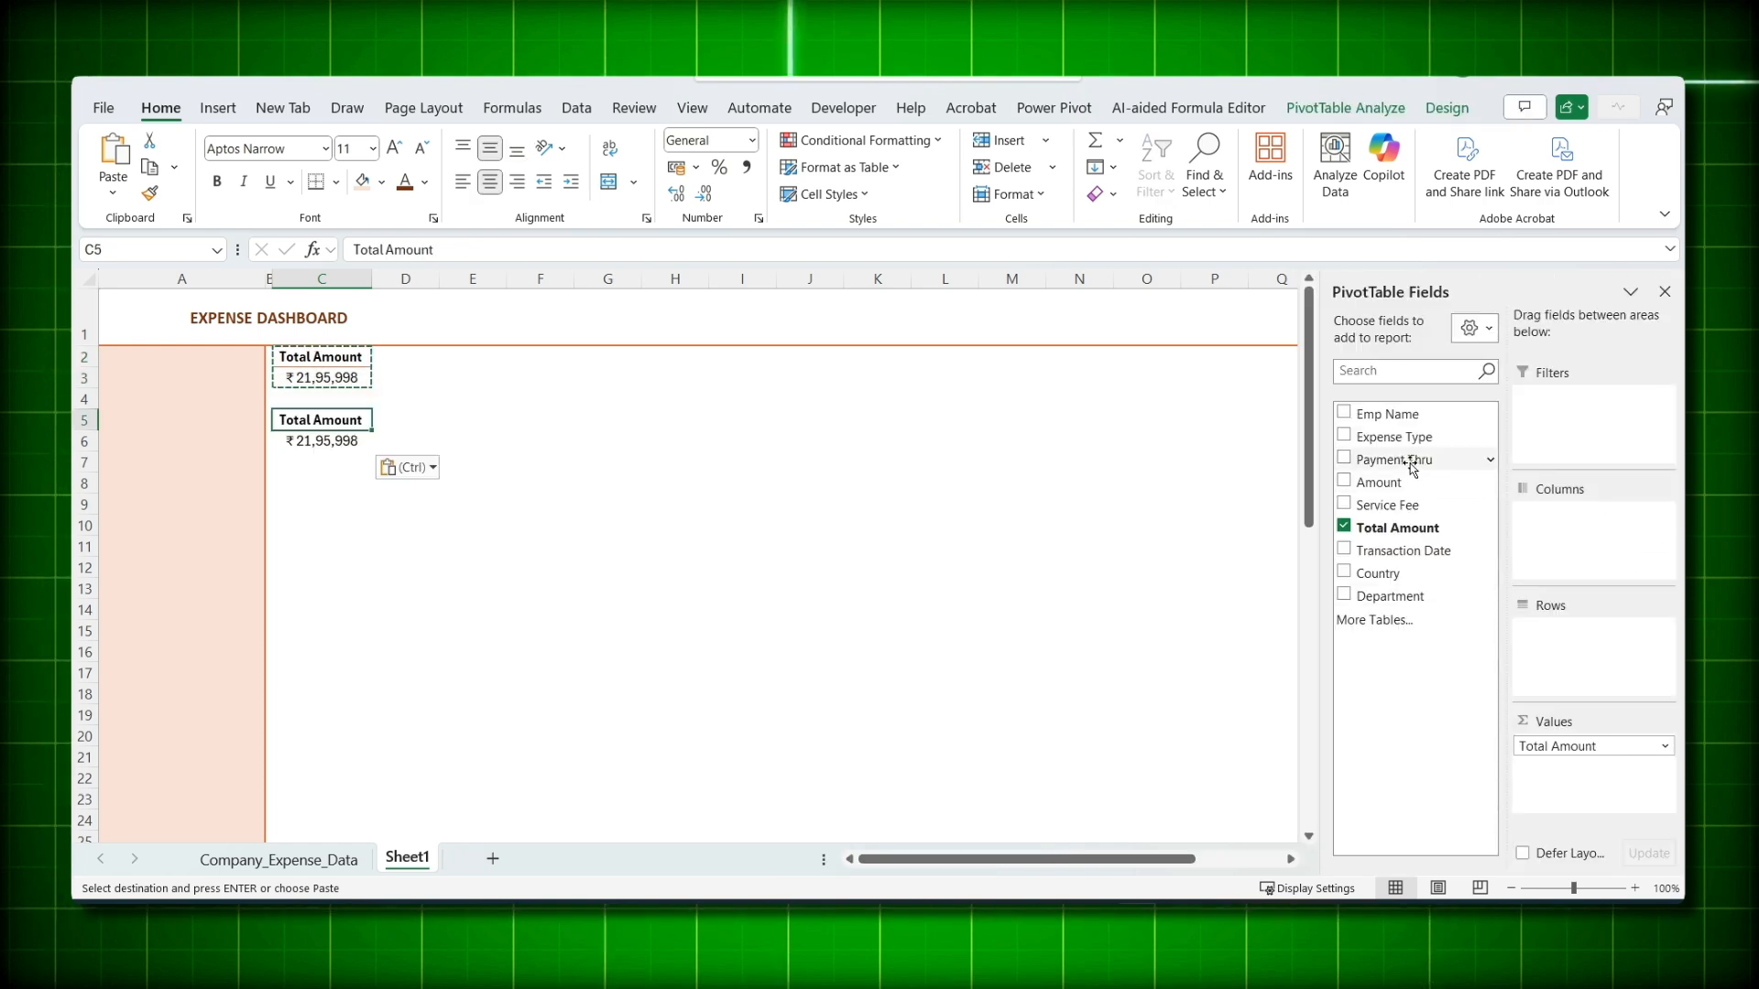
{"action": "left_click_drag", "start_coordinate": [1411, 467], "coordinate": [1595, 679]}
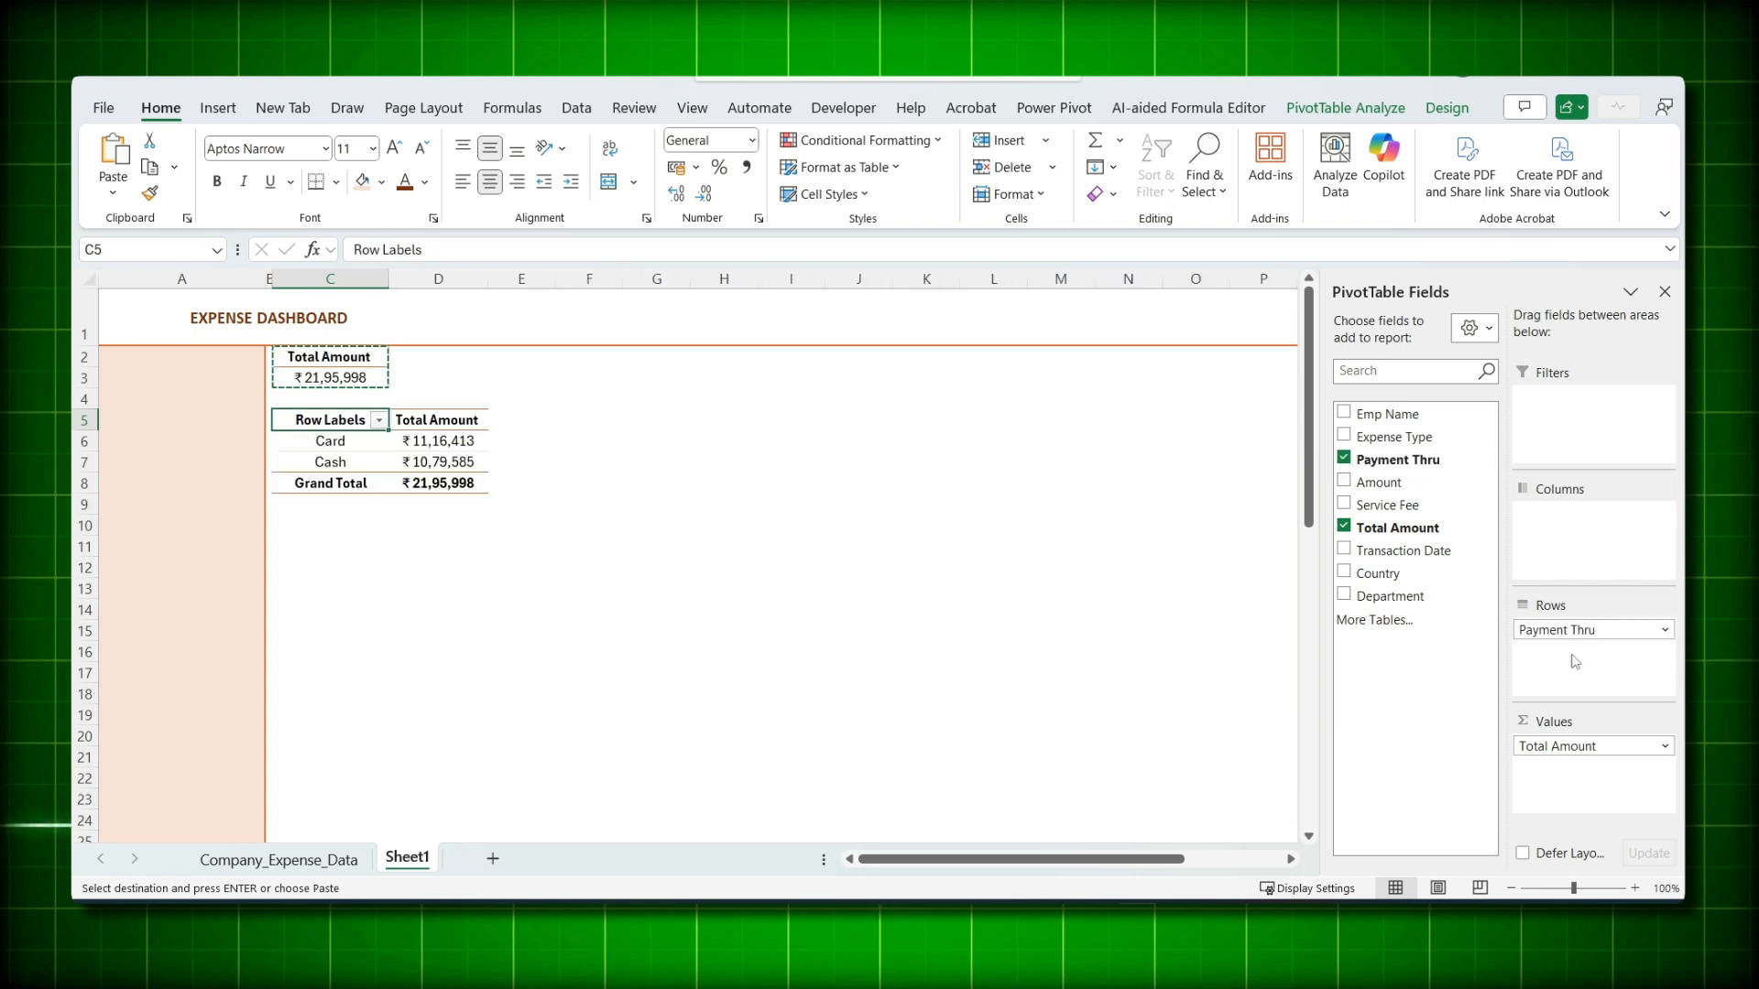
{"action": "double_click", "coordinate": [330, 422]}
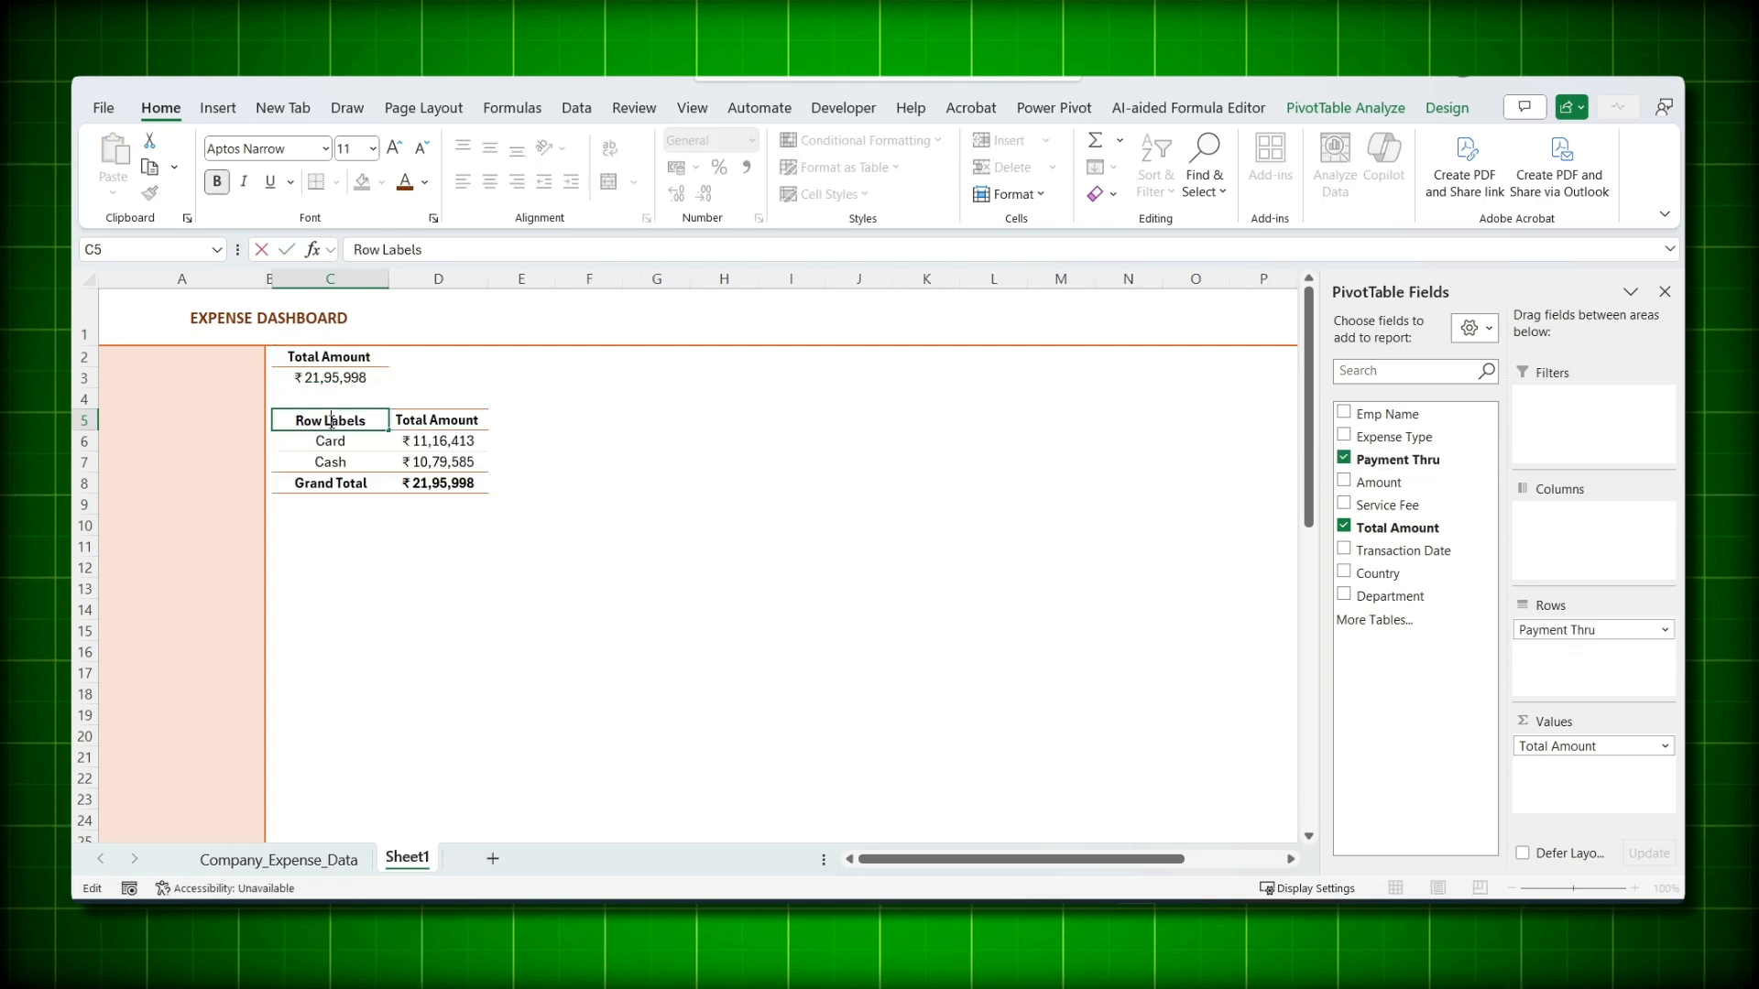
{"action": "type", "text": "Payment Type"}
{"action": "left_click", "coordinate": [1345, 108]}
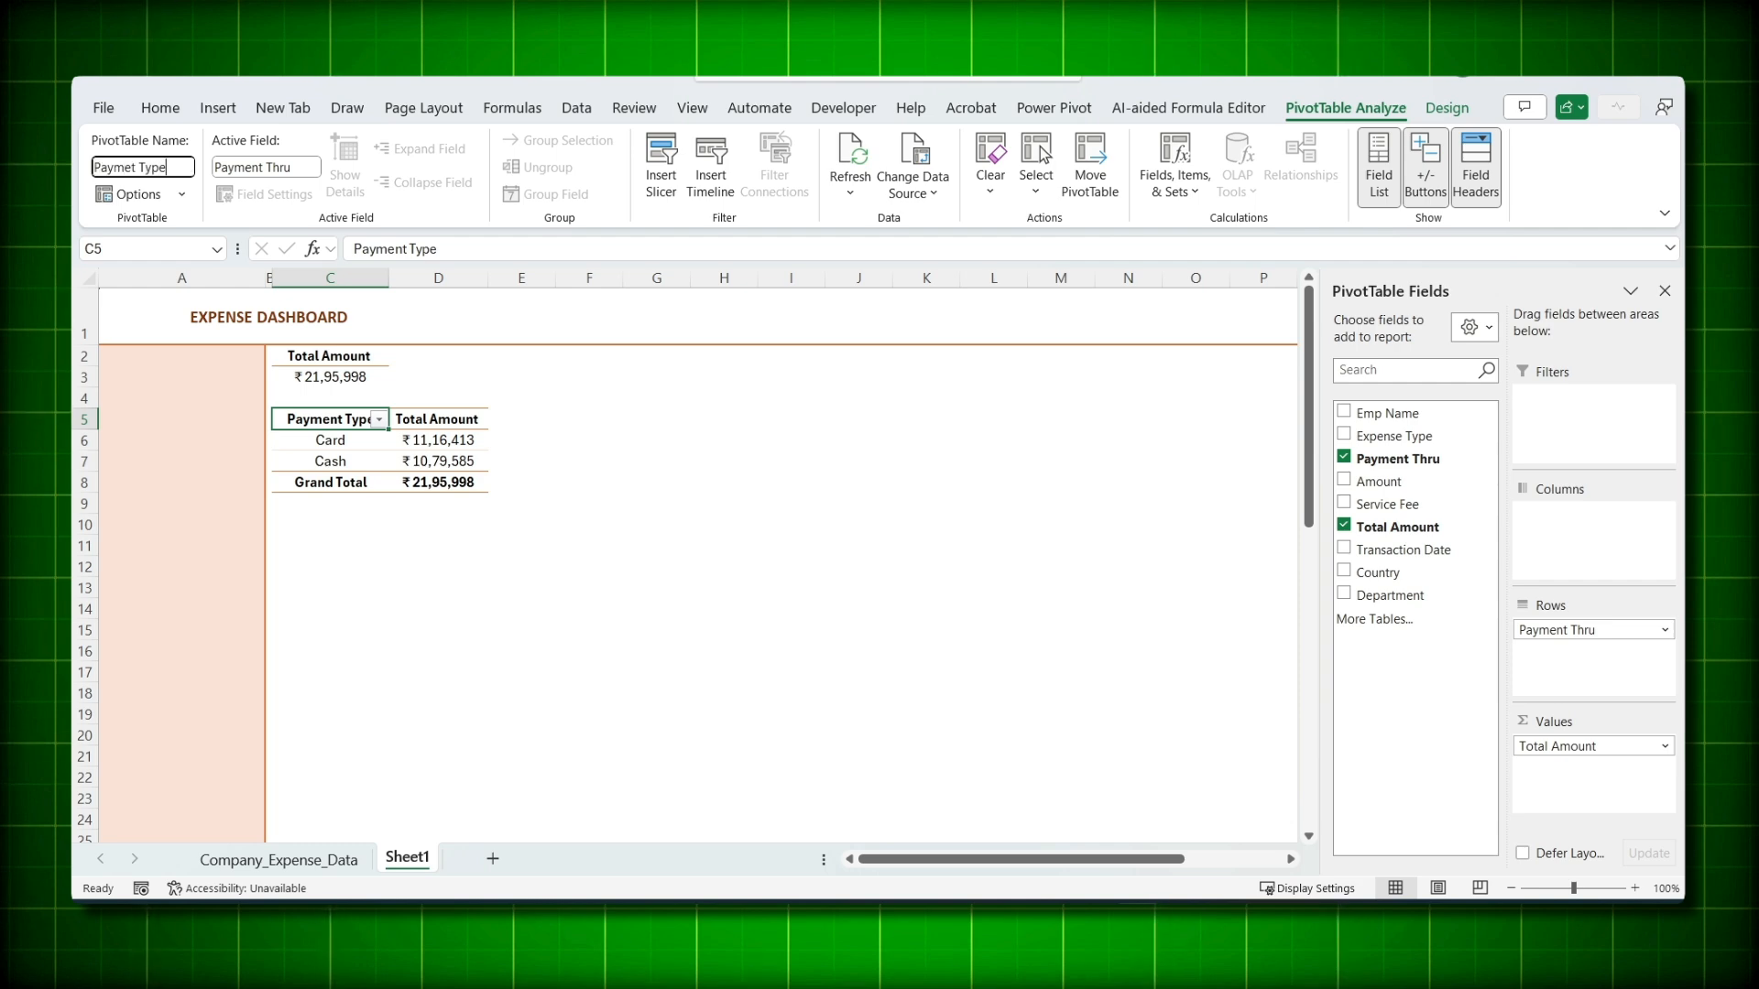
- Copy the Payment Type pivot at C5:D8 and paste it at C10
{"action": "left_click", "coordinate": [316, 546]}
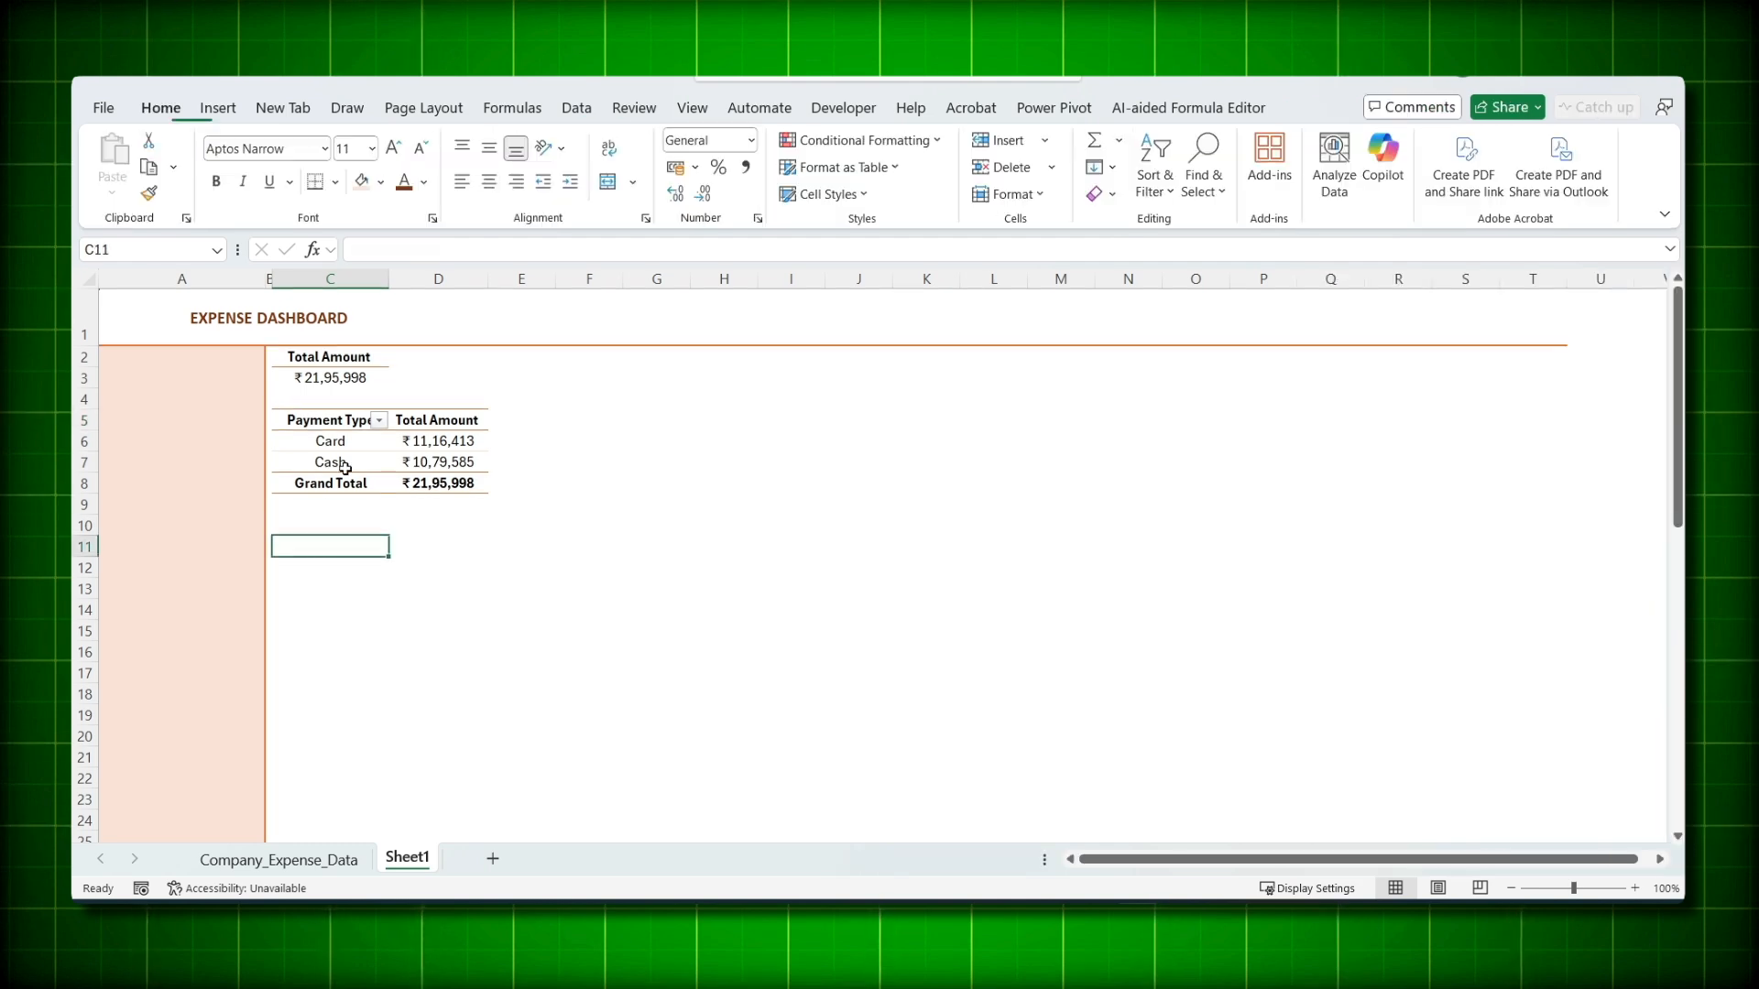
{"action": "left_click_drag", "start_coordinate": [341, 419], "coordinate": [426, 490]}
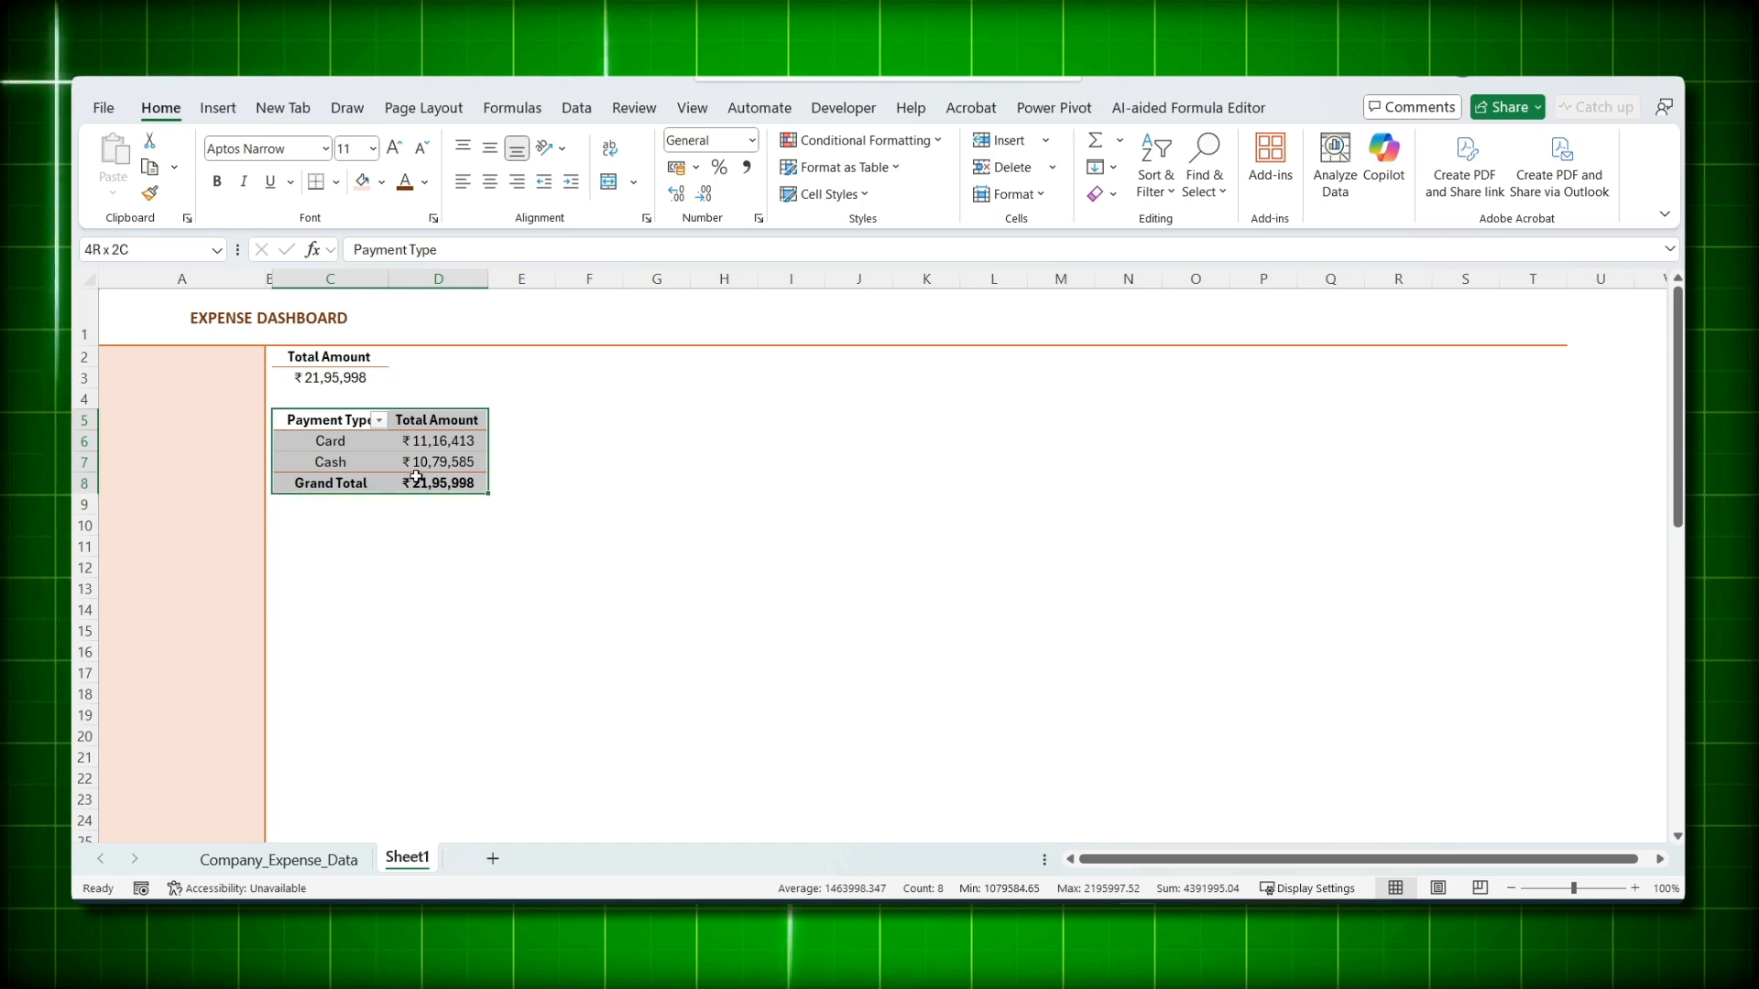
{"action": "key", "text": "ctrl+c"}
{"action": "left_click", "coordinate": [321, 529]}
{"action": "key", "text": "ctrl+v"}
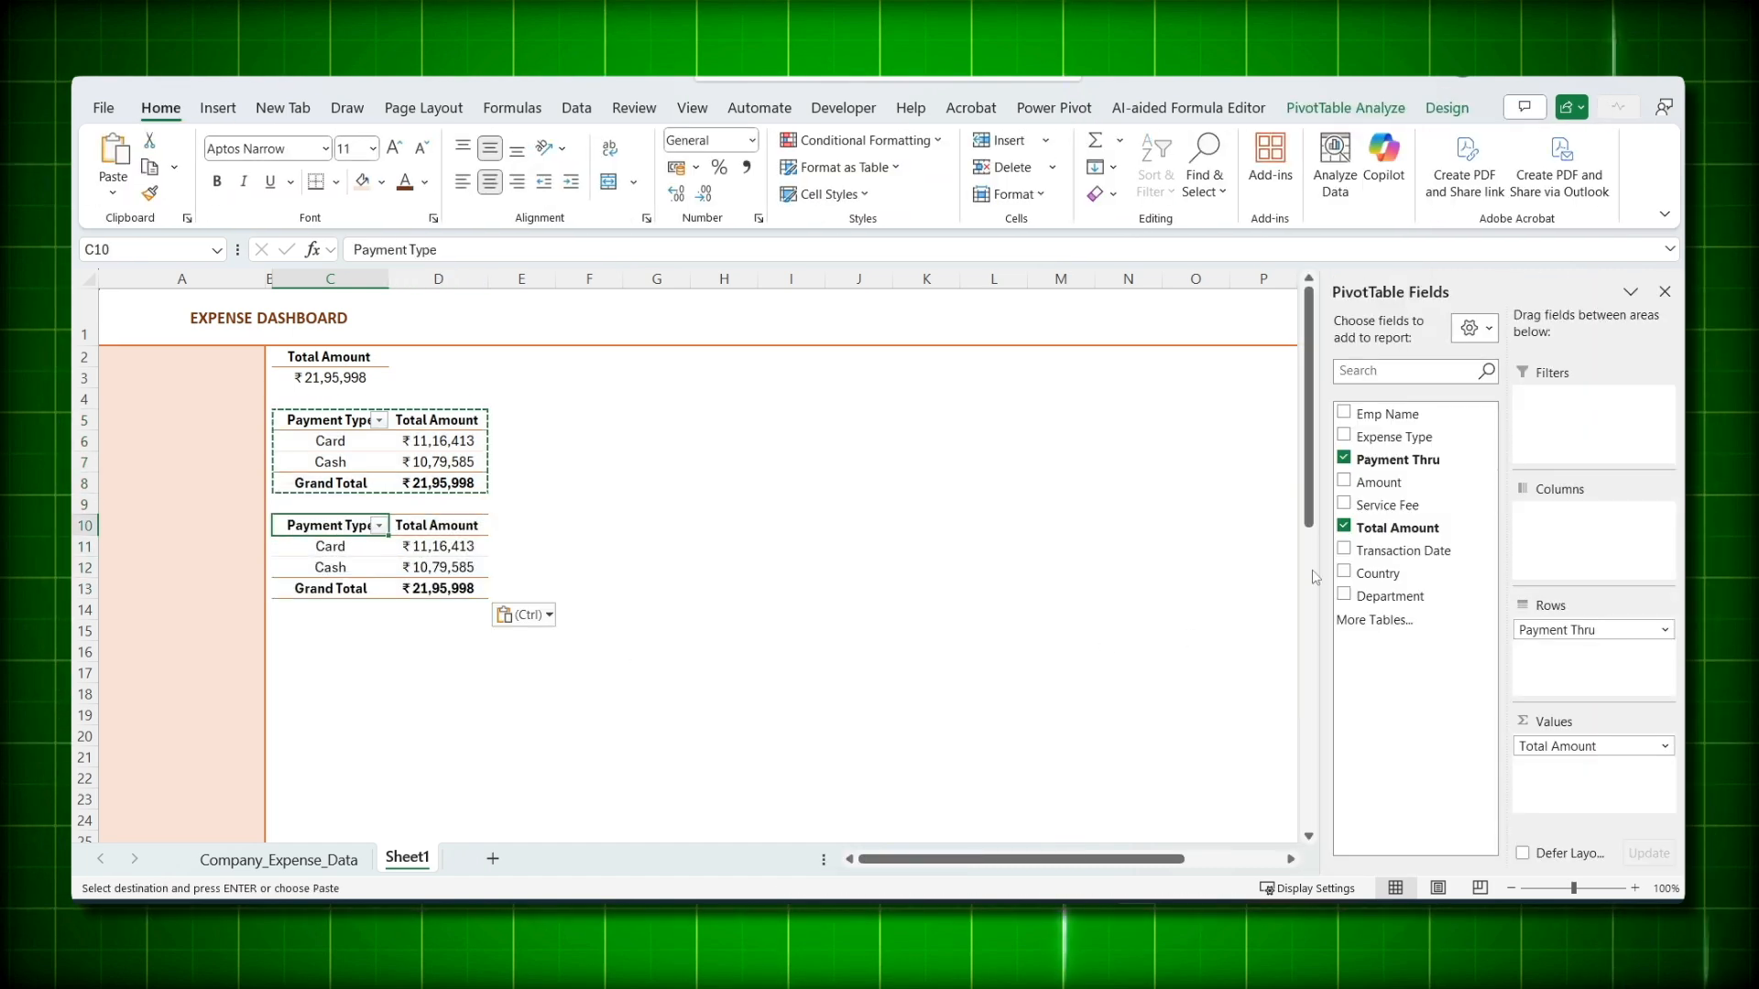
- Swap Payment Thru for Expense Type in the C10 copy, then copy the new Expense Type pivot
{"action": "left_click", "coordinate": [1377, 456]}
{"action": "left_click_drag", "start_coordinate": [1401, 437], "coordinate": [1485, 523]}
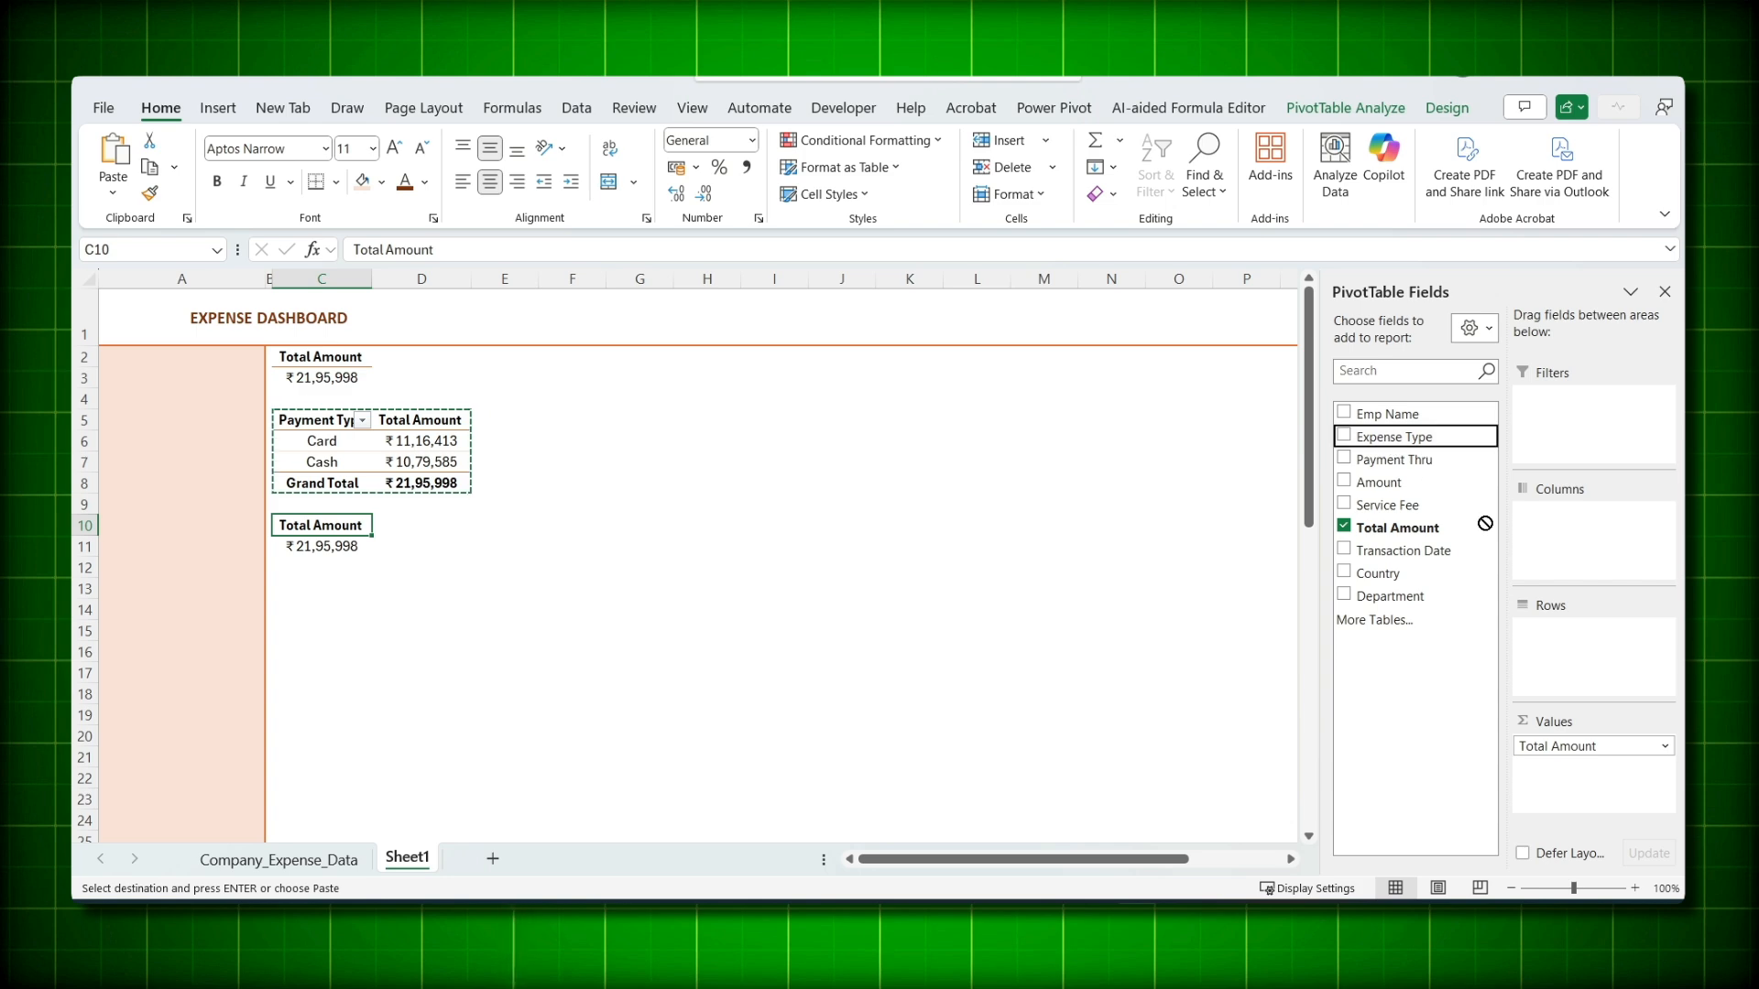
{"action": "left_click_drag", "start_coordinate": [1604, 655], "coordinate": [1548, 670]}
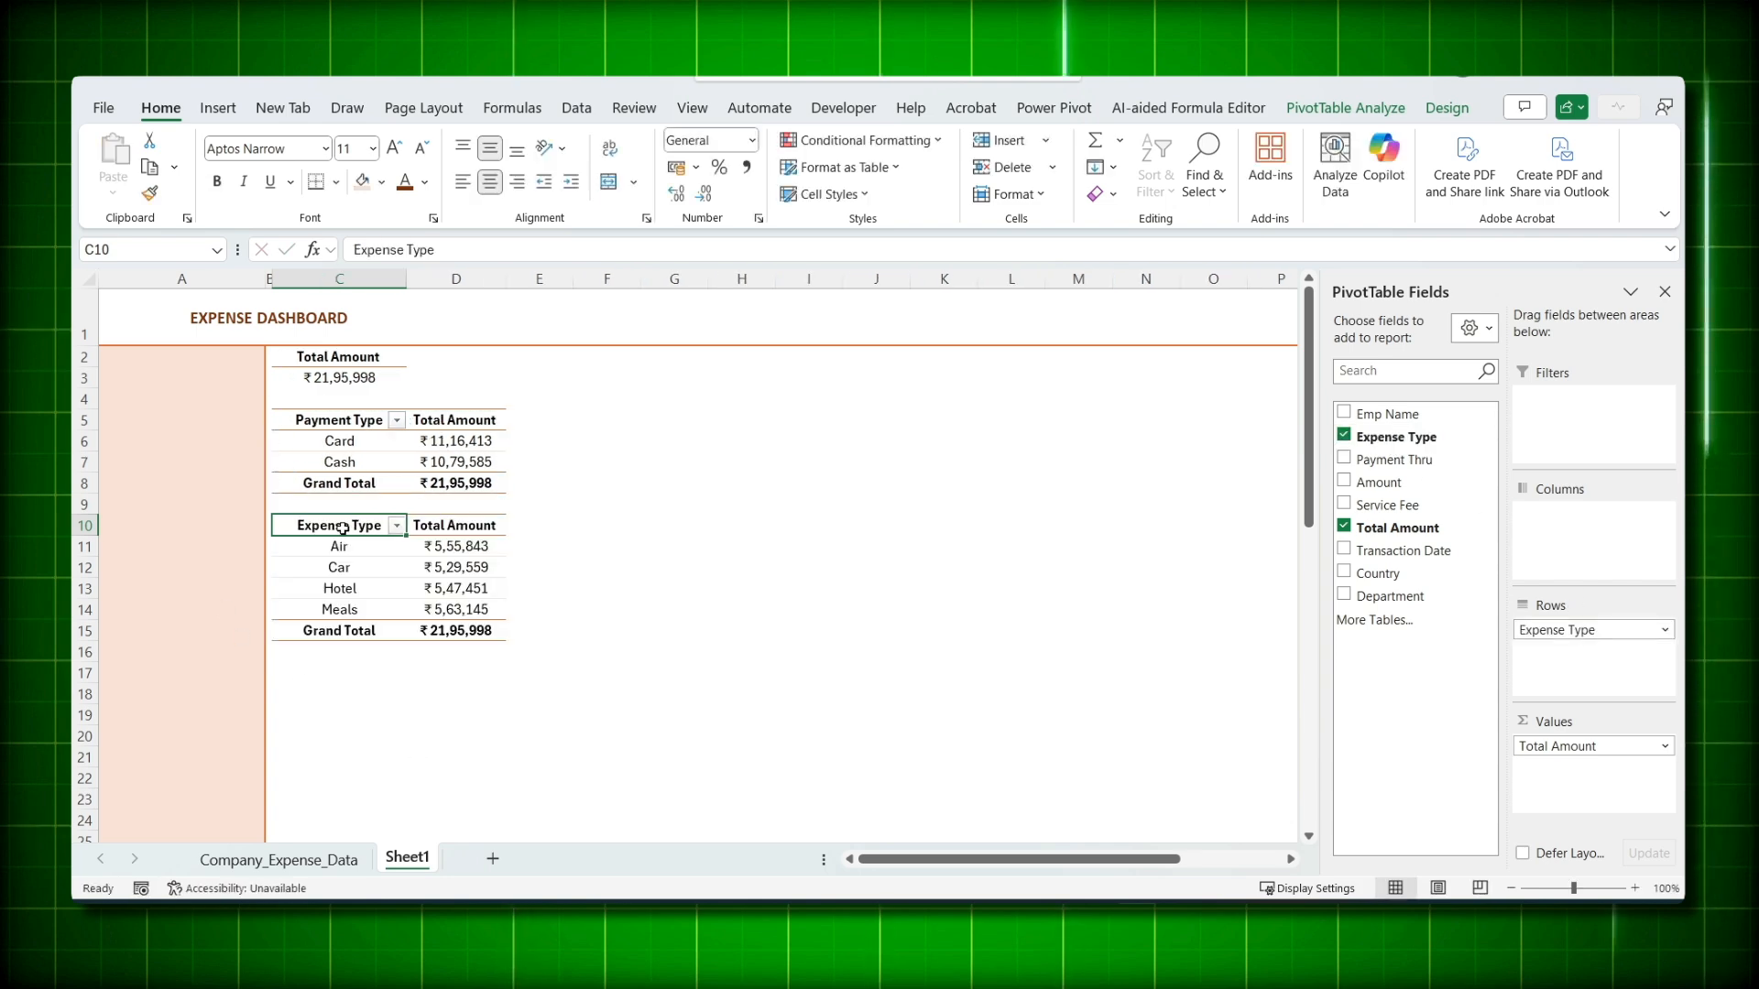
{"action": "left_click_drag", "start_coordinate": [343, 529], "coordinate": [458, 632]}
{"action": "key", "text": "ctrl+c"}
{"action": "left_click", "coordinate": [457, 279]}
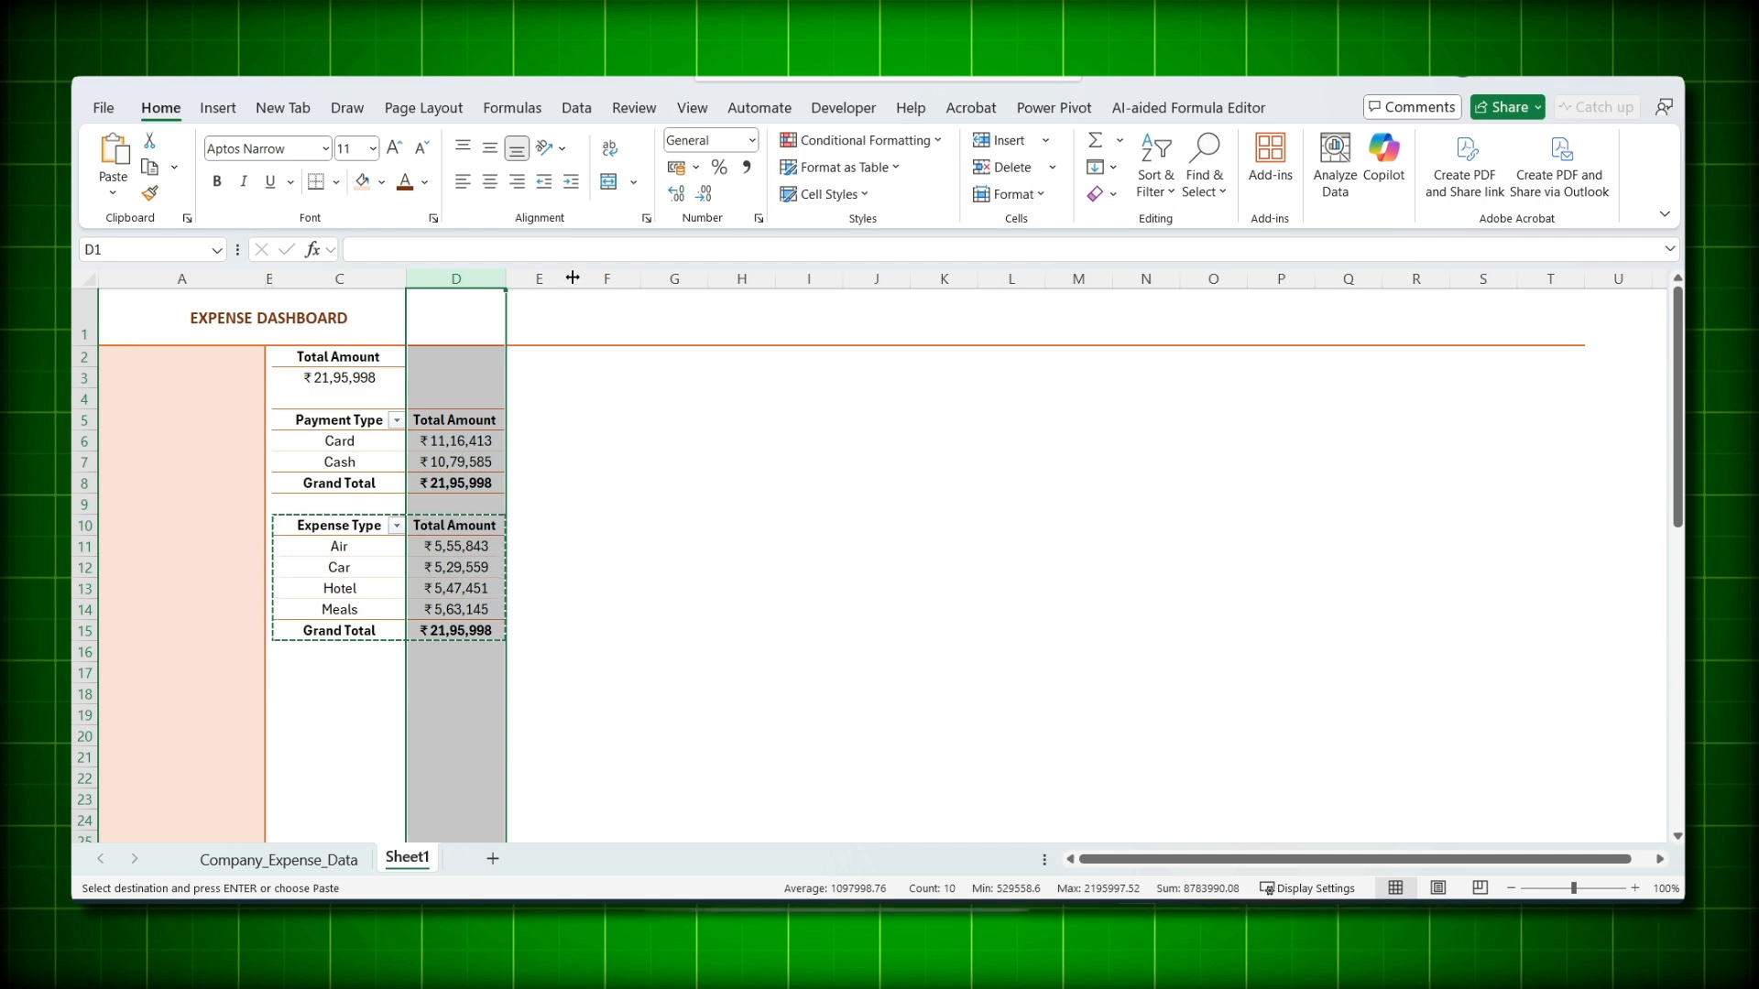
- Narrow column E to a spacer and paste a pivot at F2 that totals by Country only
{"action": "left_click", "coordinate": [546, 356]}
{"action": "left_click_drag", "start_coordinate": [572, 278], "coordinate": [513, 279]}
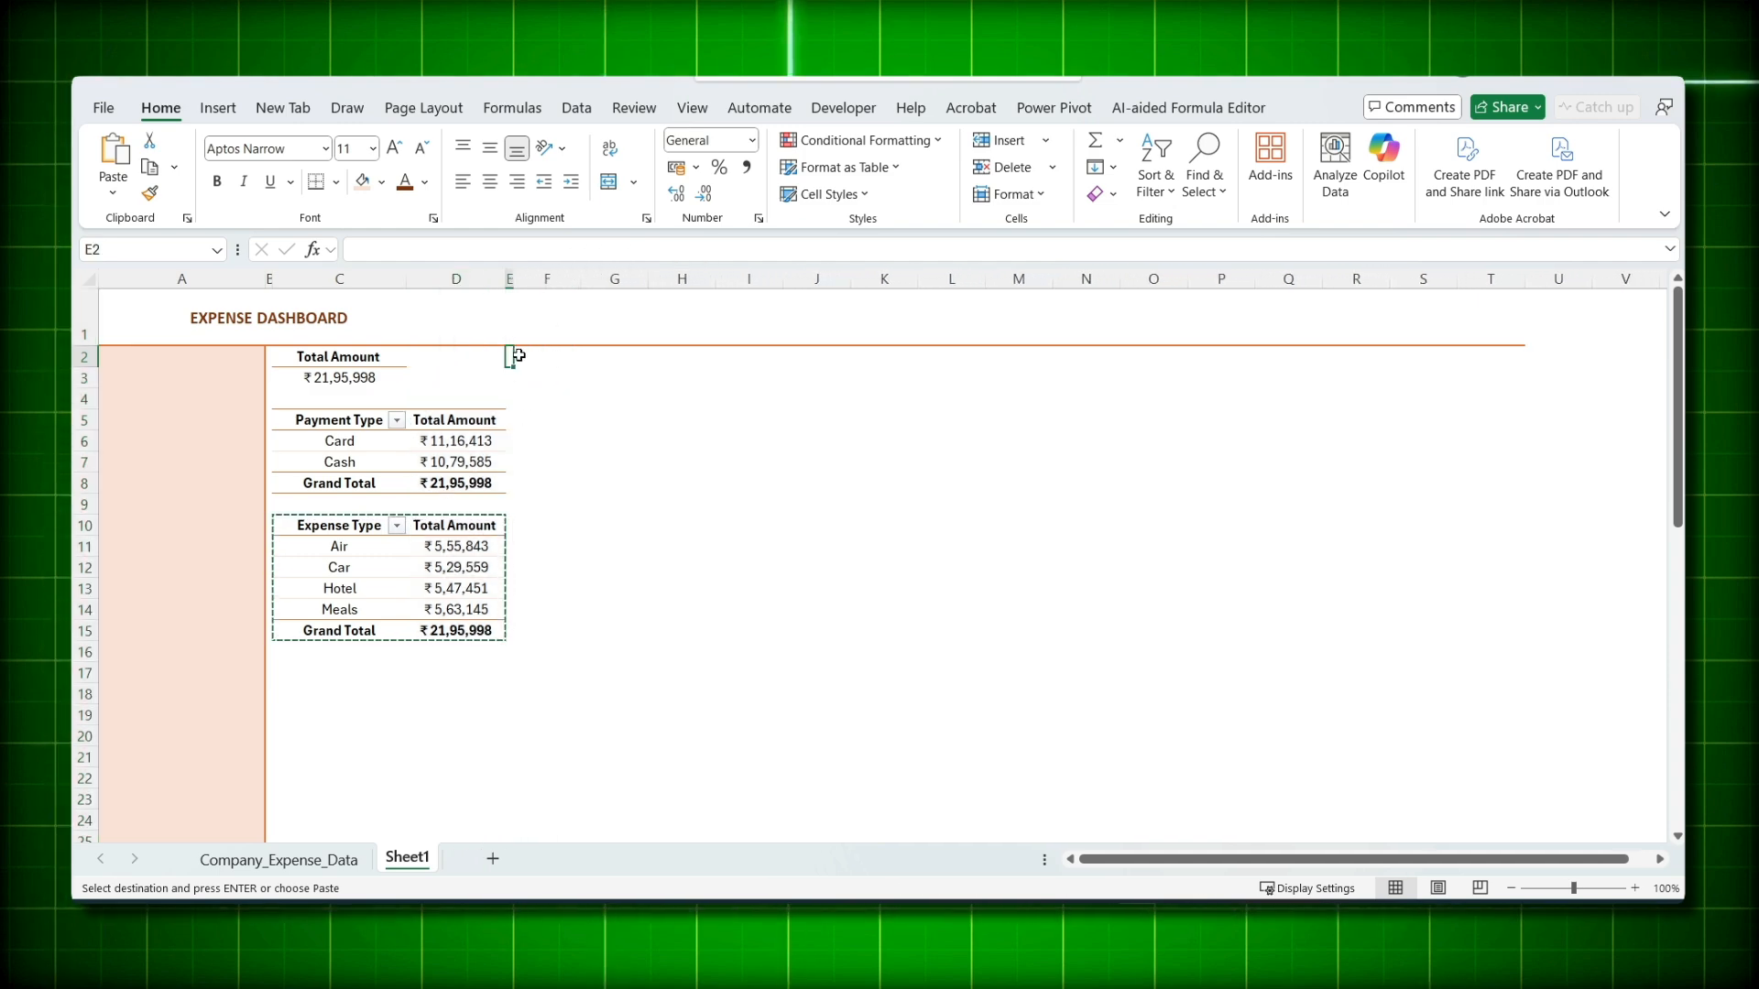
{"action": "key", "text": "ctrl+v"}
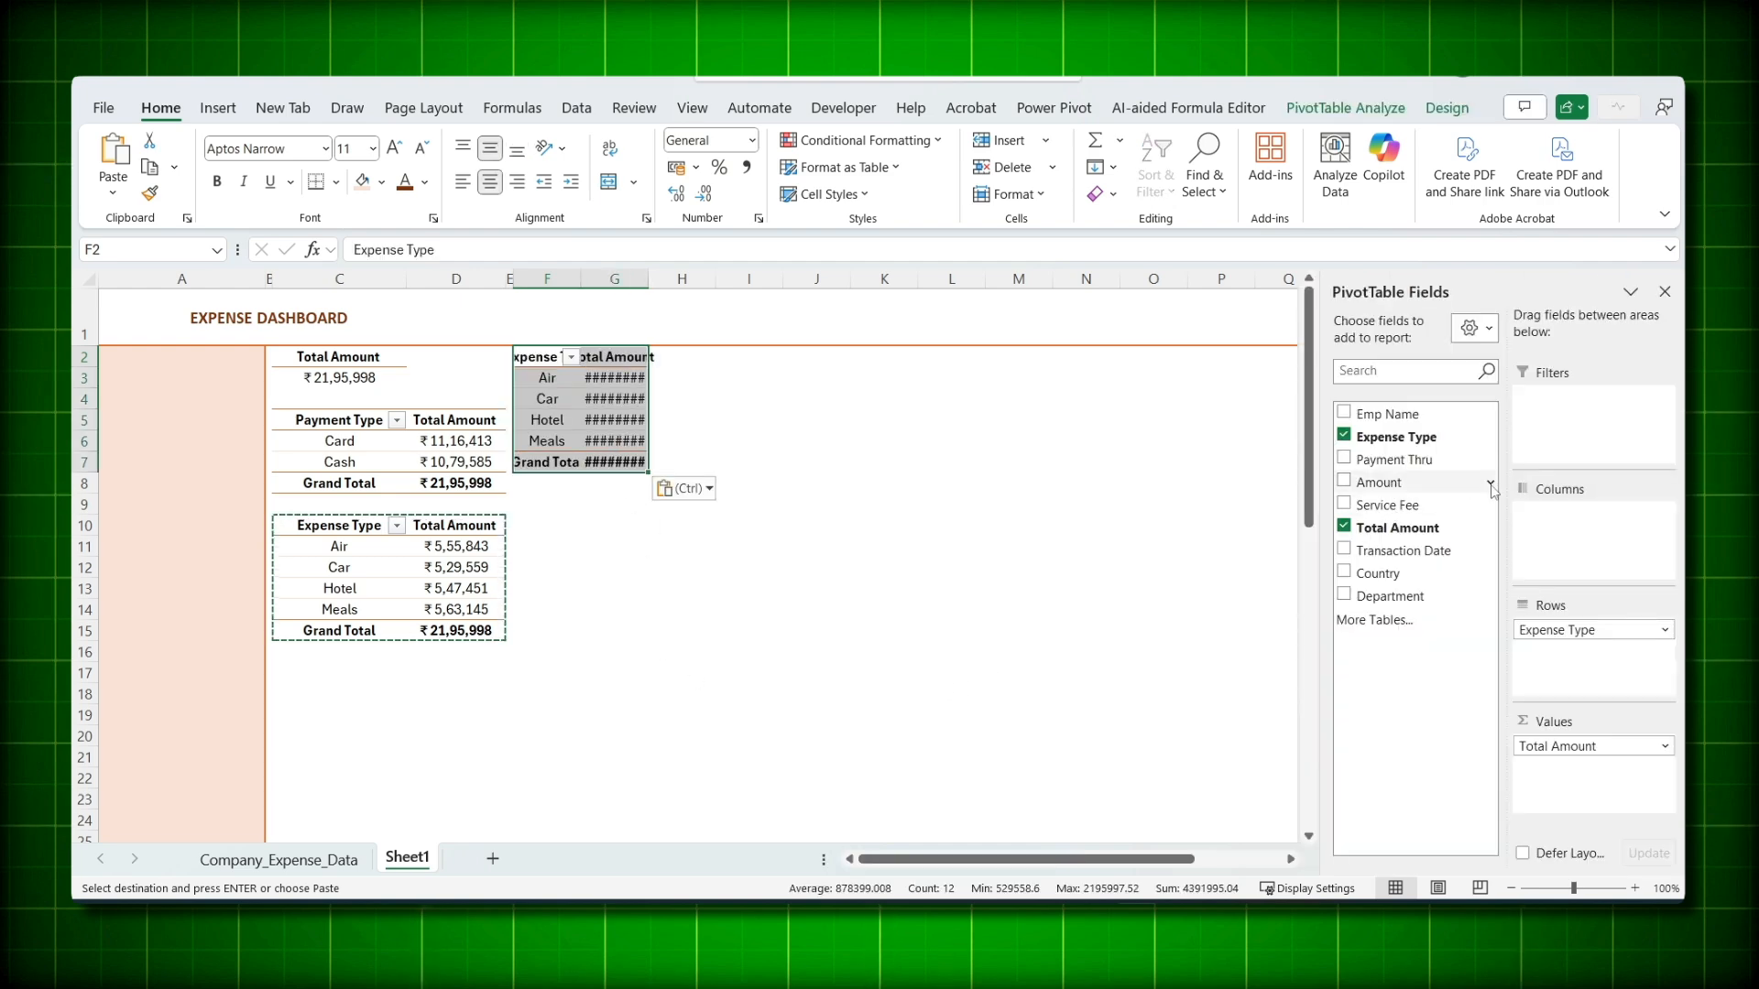
{"action": "left_click", "coordinate": [1396, 583]}
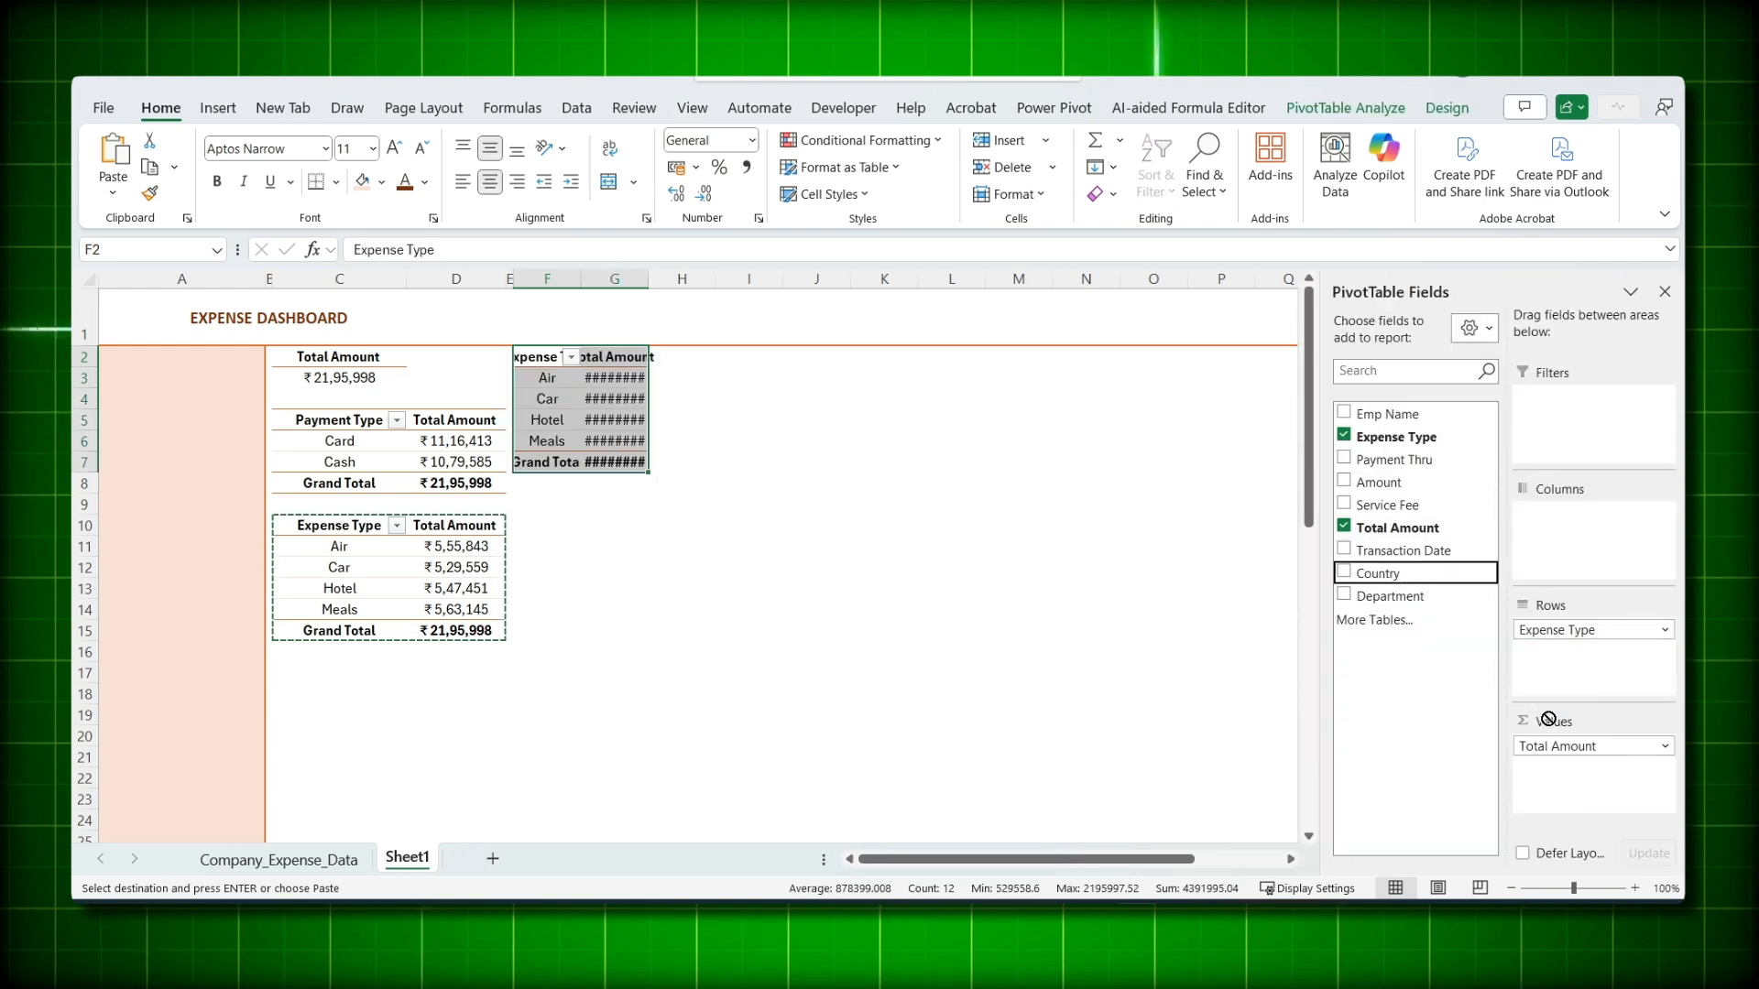
{"action": "left_click_drag", "start_coordinate": [1575, 630], "coordinate": [647, 626]}
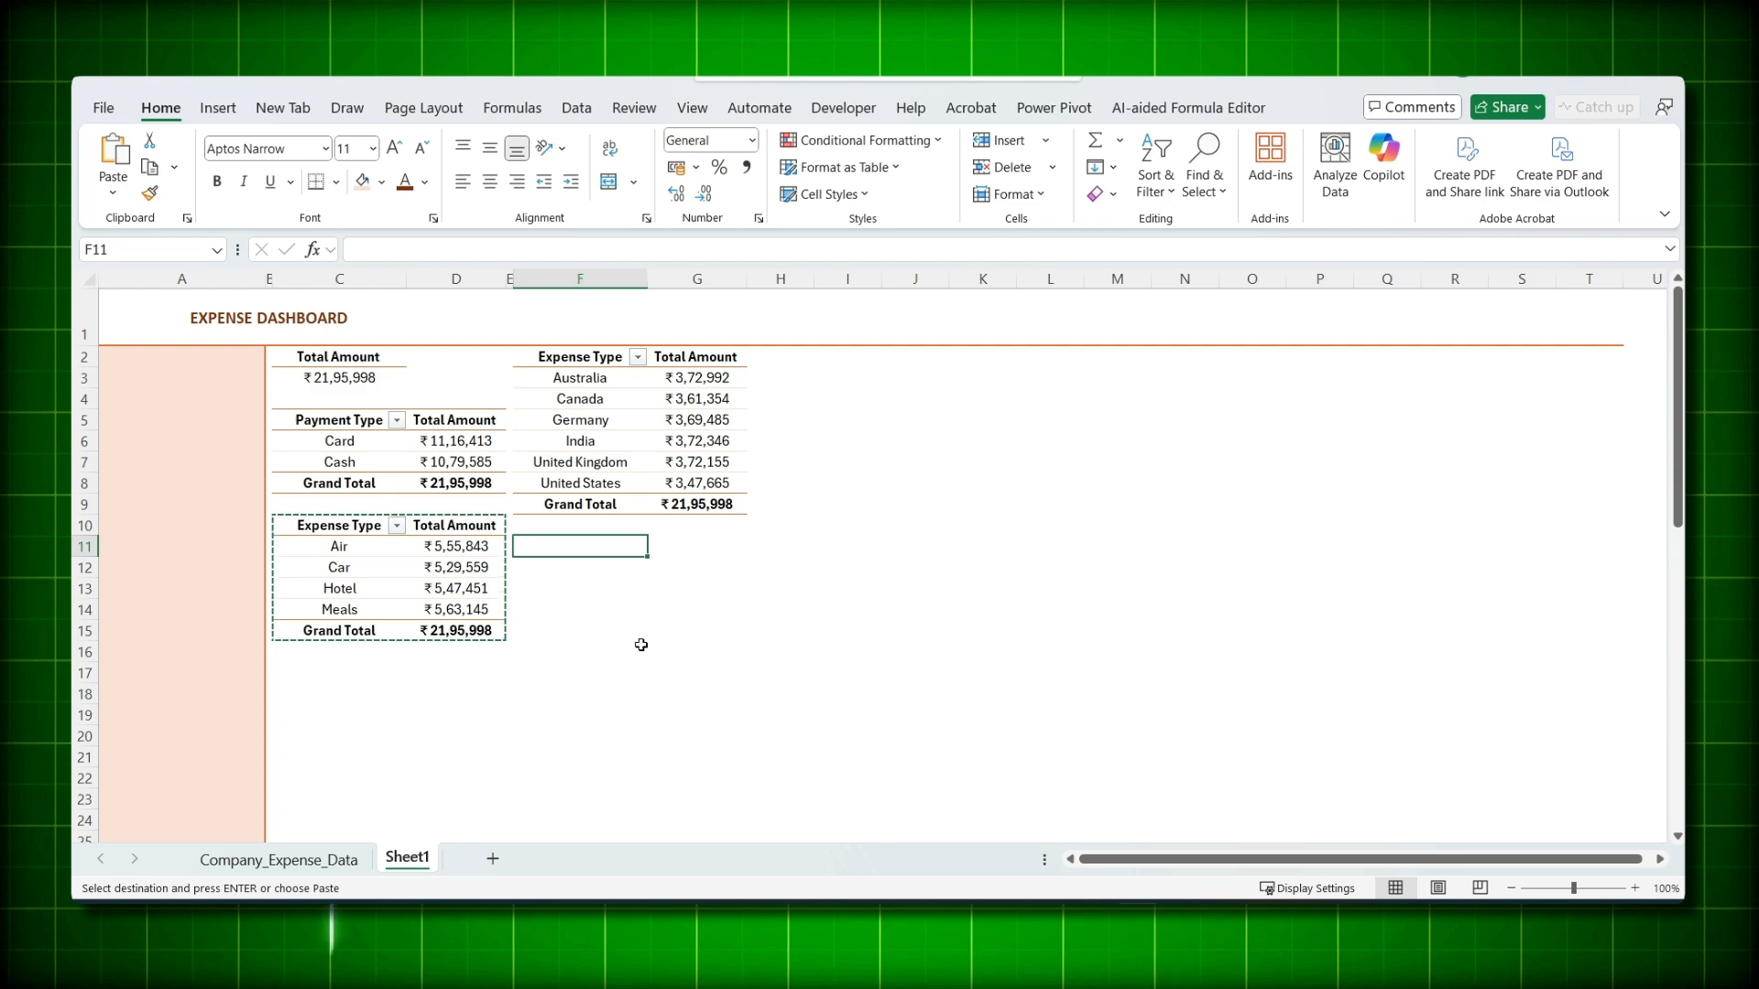
- Copy the Country pivot F2:G8 to F11
{"action": "left_click_drag", "start_coordinate": [580, 357], "coordinate": [702, 495]}
{"action": "key", "text": "ctrl+c"}
{"action": "left_click", "coordinate": [580, 546]}
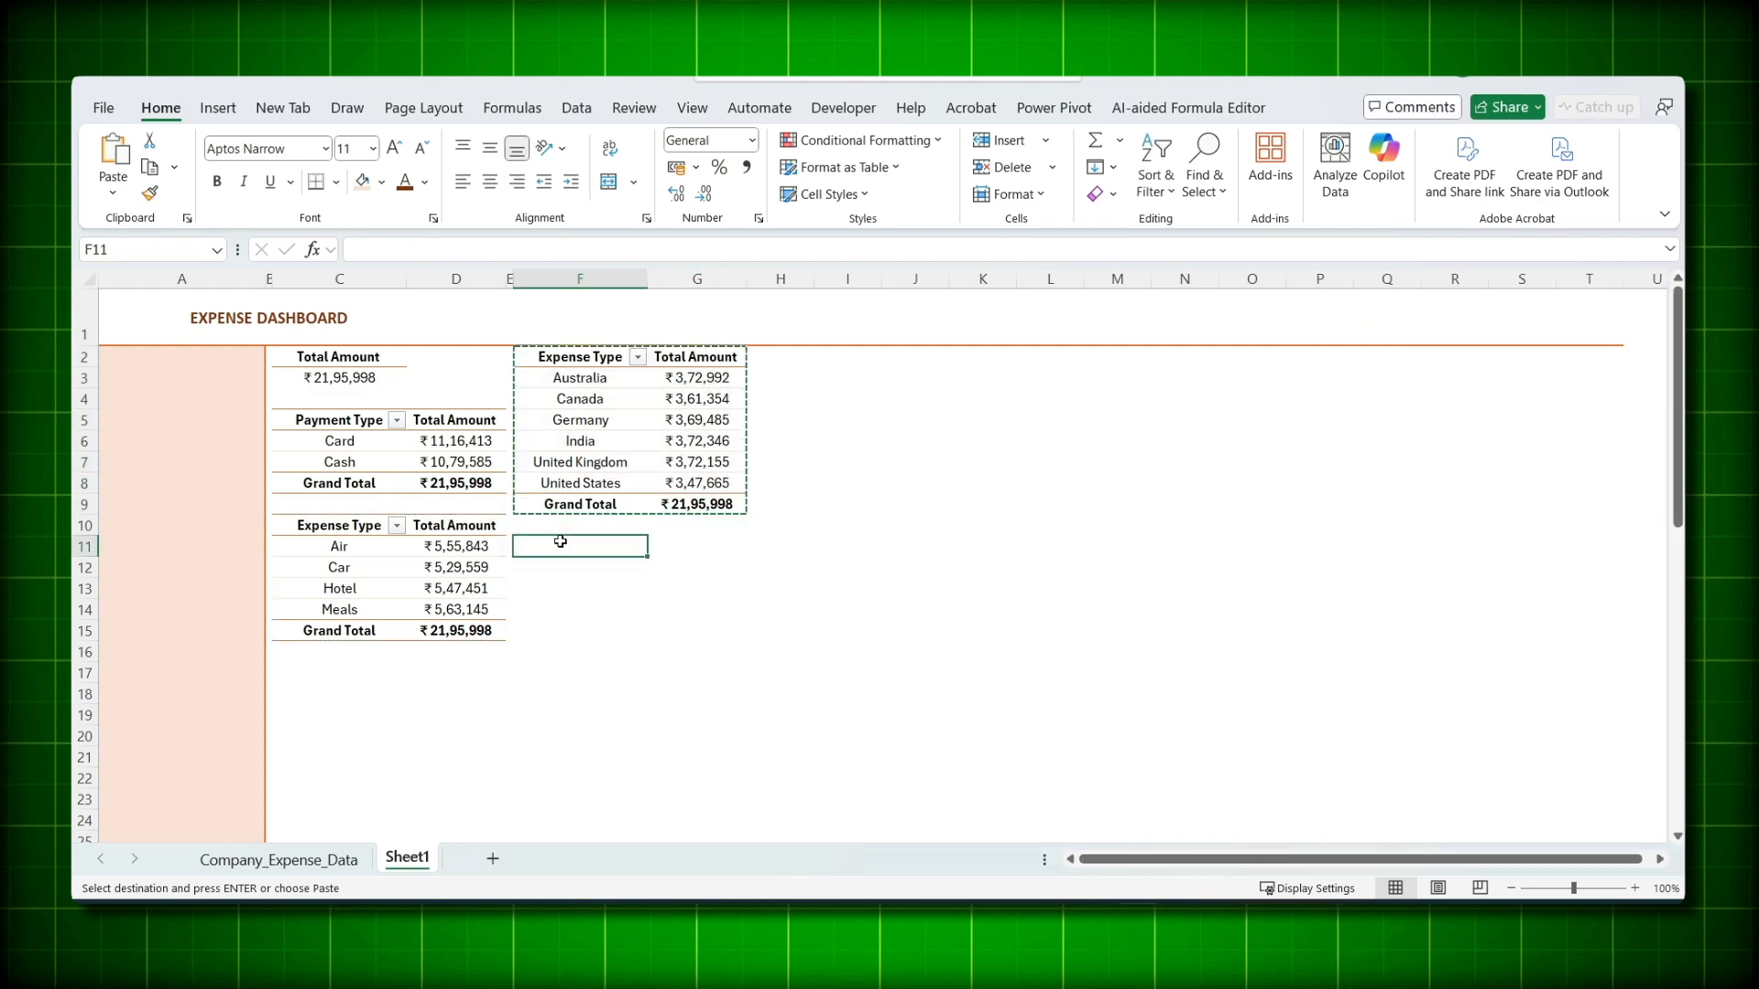
{"action": "key", "text": "ctrl+v"}
- Move the Expense Type pivot down one row to C11
{"action": "left_click_drag", "start_coordinate": [339, 524], "coordinate": [479, 631]}
{"action": "key", "text": "ctrl+c"}
{"action": "left_click", "coordinate": [335, 539]}
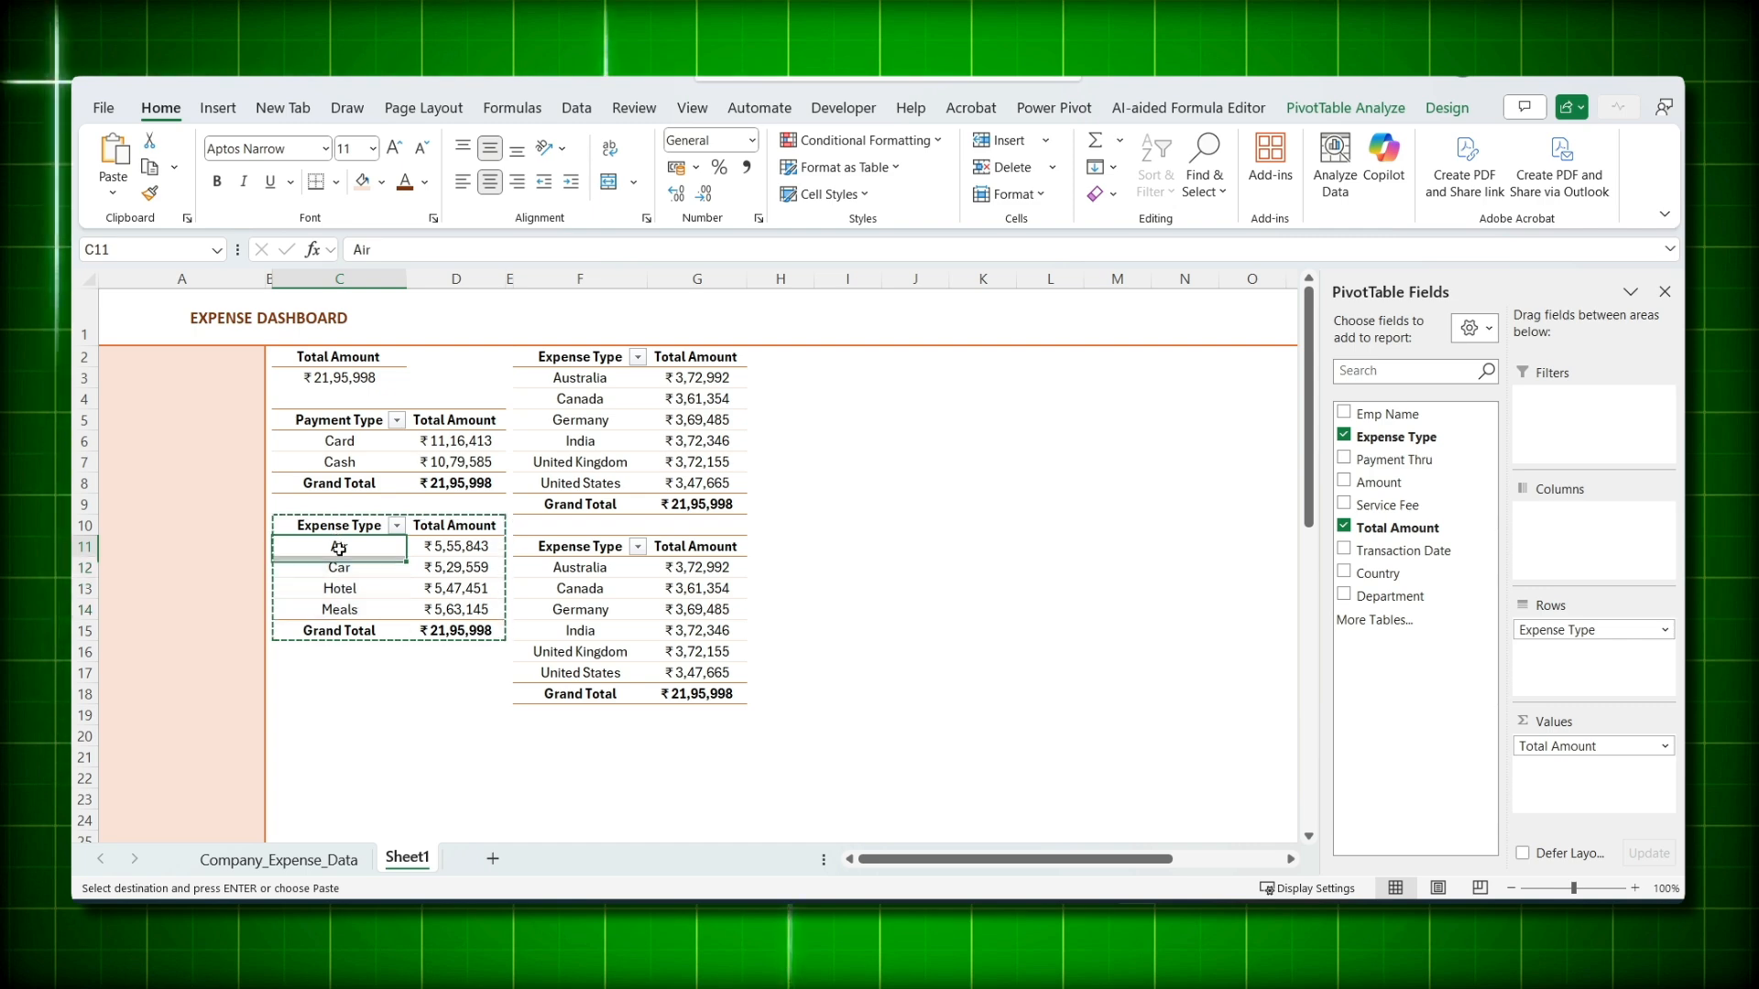
{"action": "key", "text": "Return"}
{"action": "left_click", "coordinate": [374, 733]}
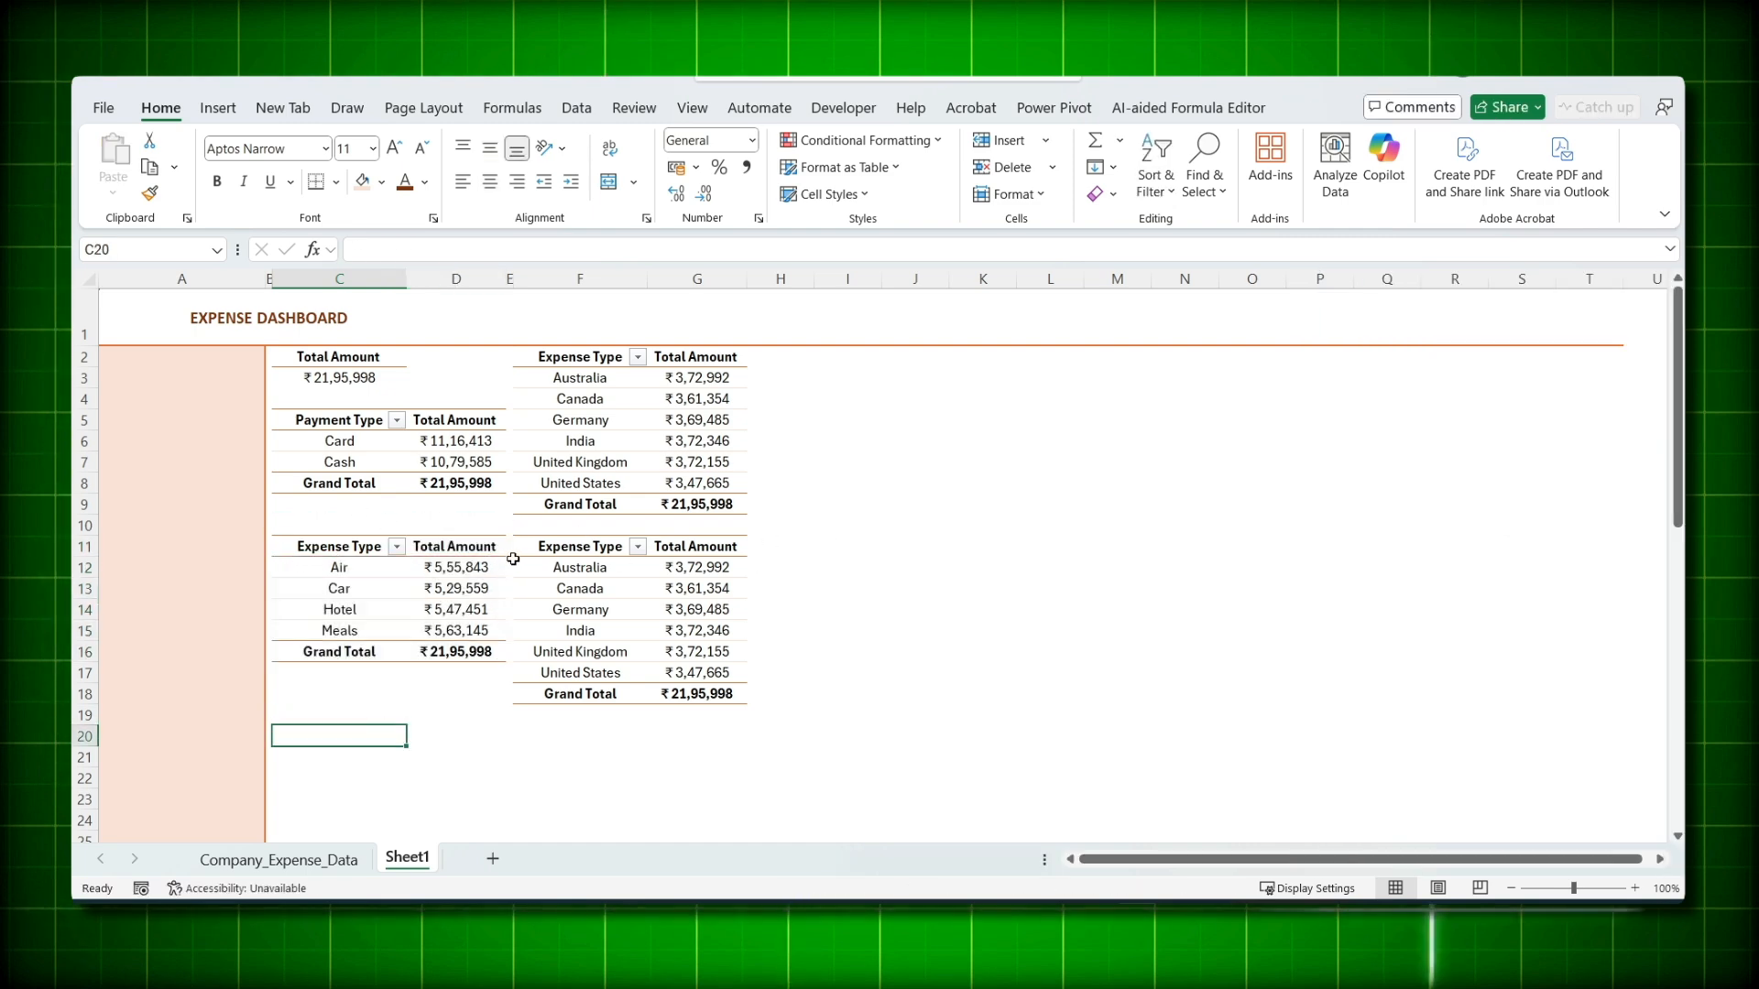
{"action": "left_click", "coordinate": [577, 546]}
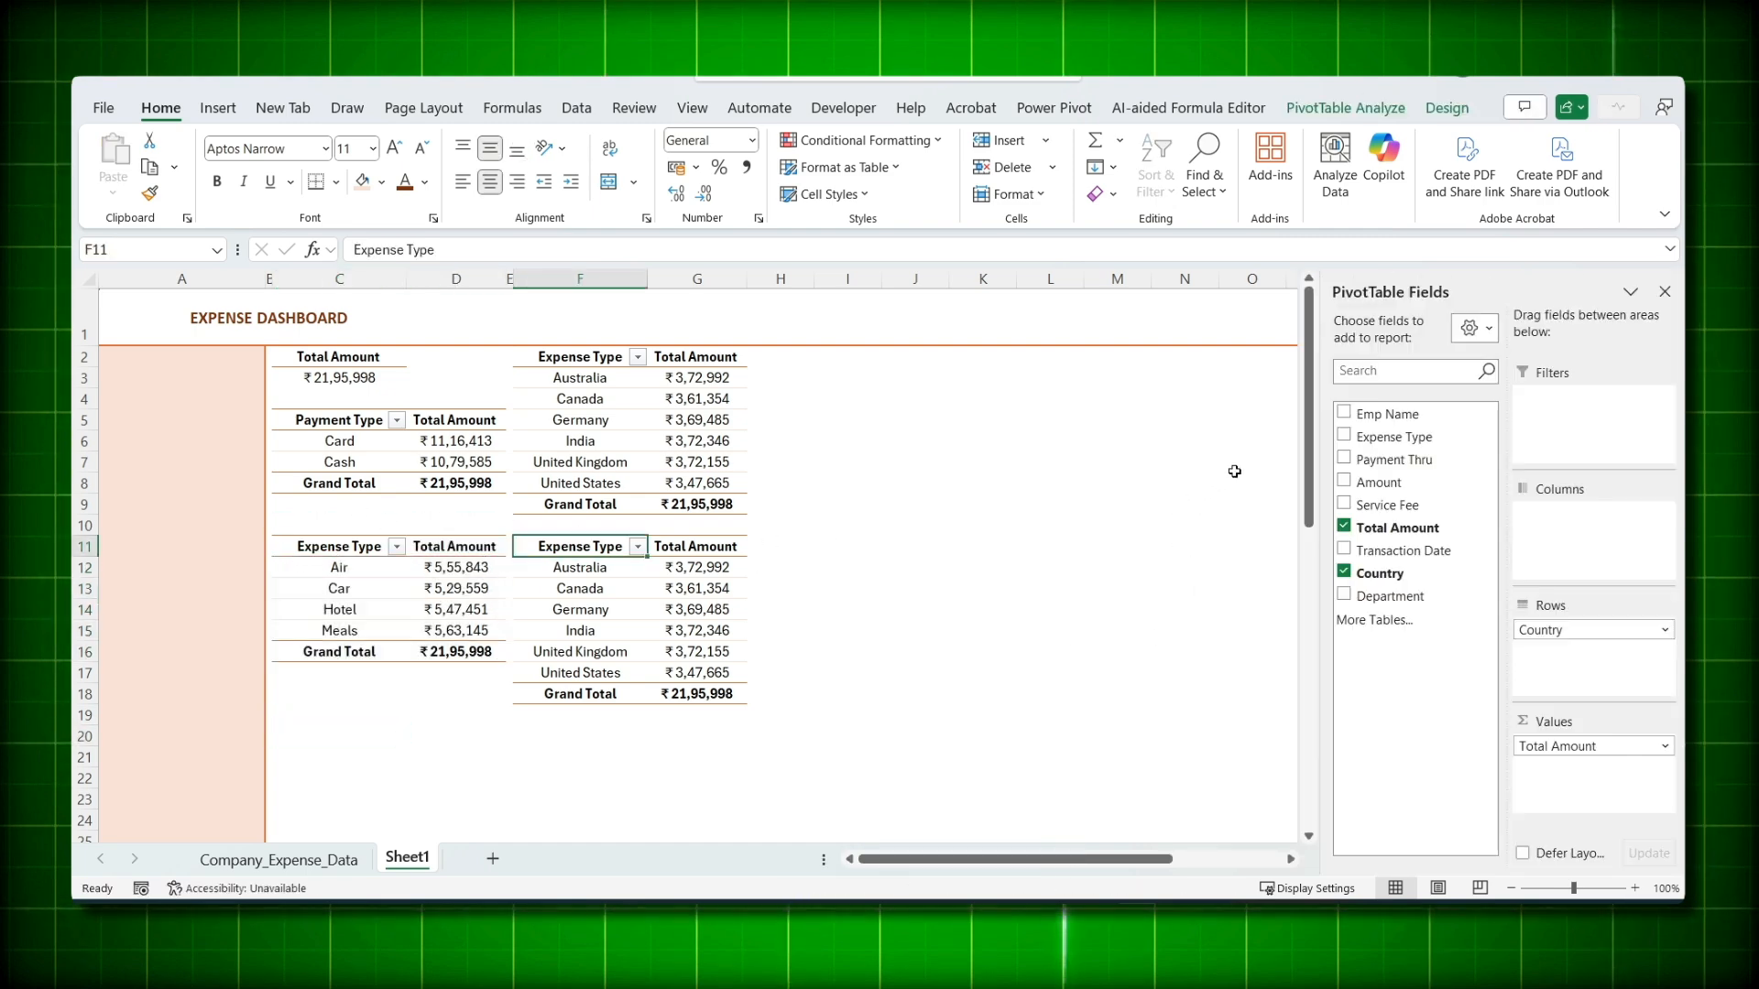
- Switch the F11 pivot's rows from Country to Department and retitle its header Department
{"action": "left_click_drag", "start_coordinate": [1371, 598], "coordinate": [1548, 768]}
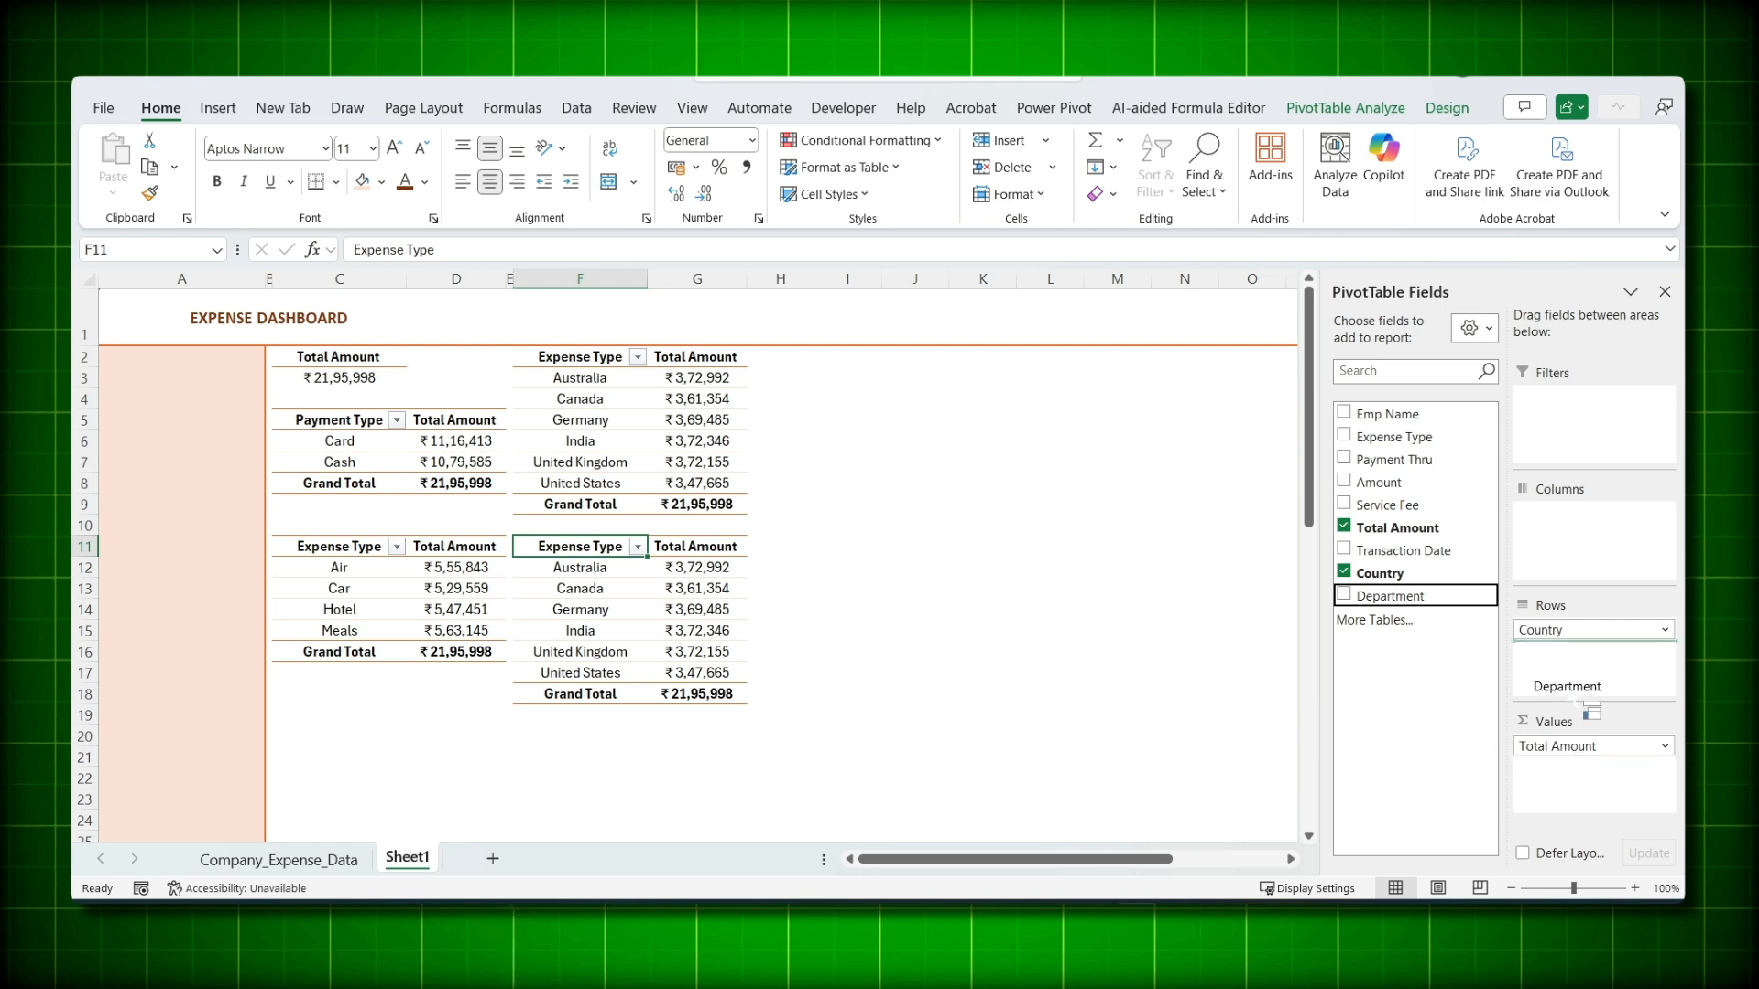
{"action": "left_click_drag", "start_coordinate": [1575, 701], "coordinate": [1571, 635]}
{"action": "left_click_drag", "start_coordinate": [1205, 555], "coordinate": [1181, 530]}
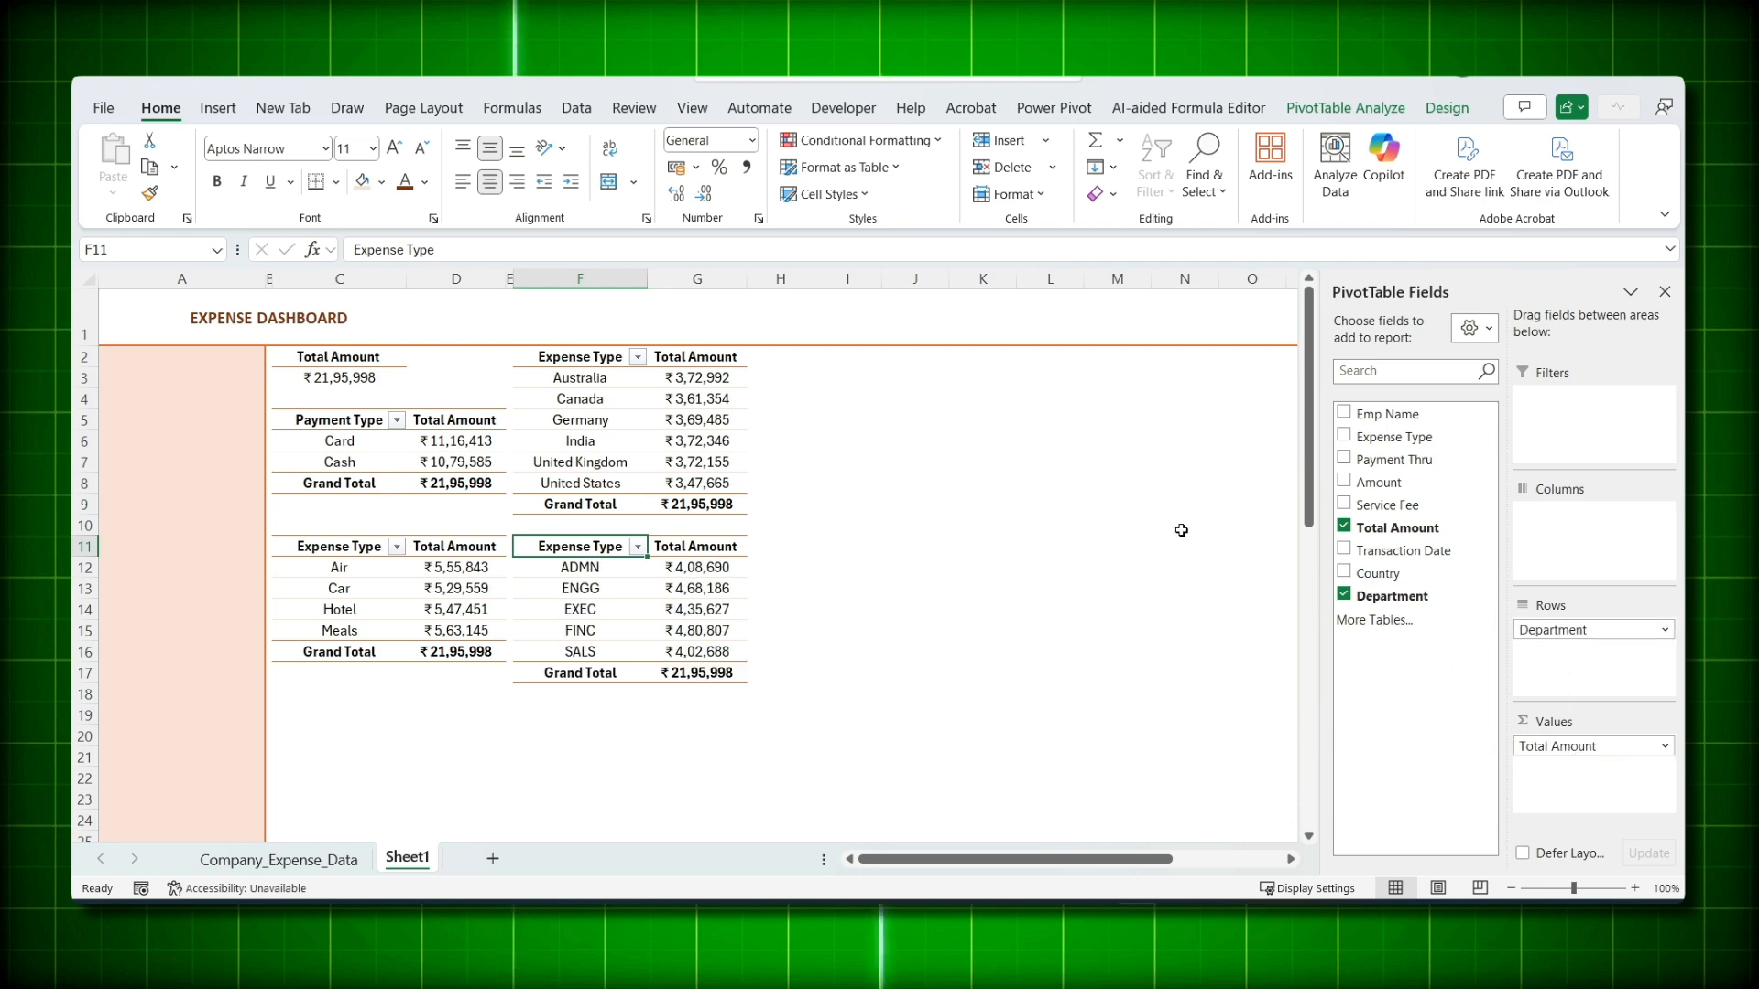
{"action": "double_click", "coordinate": [597, 546]}
{"action": "key", "text": "ctrl+a"}
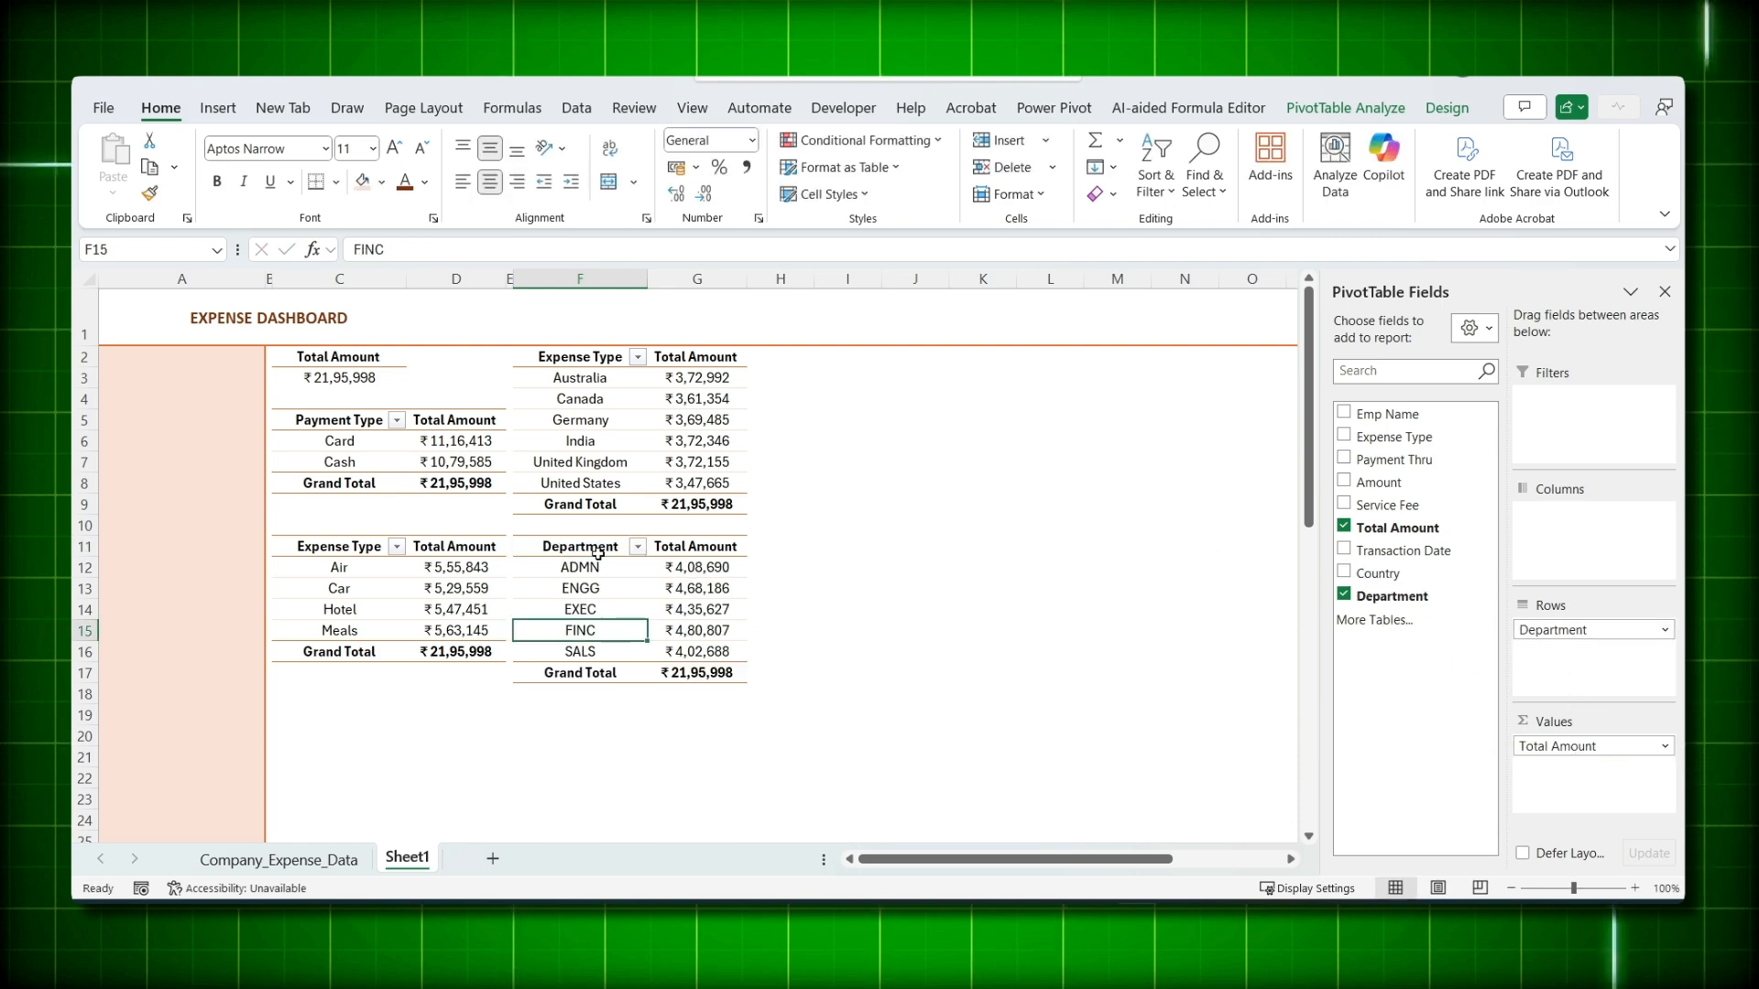
{"action": "left_click", "coordinate": [597, 546]}
- Set the pivot names in PivotTable Analyze, naming the F2 pivot 'Country'
{"action": "left_click", "coordinate": [1446, 107]}
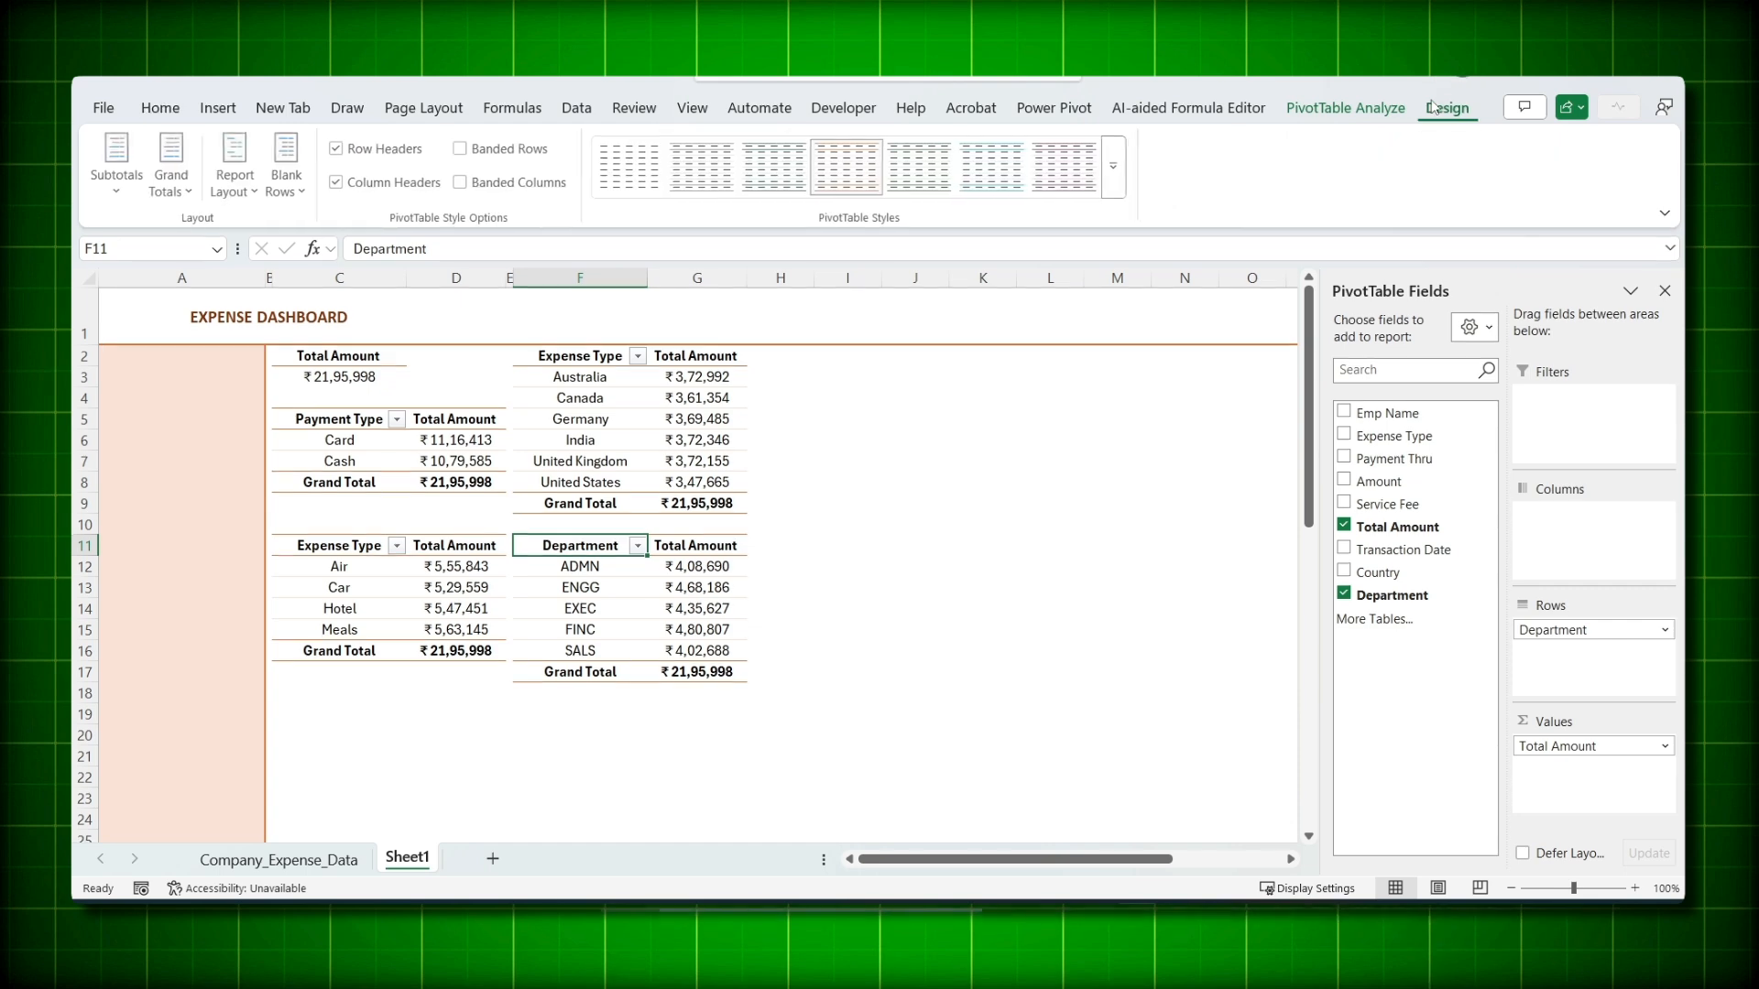
{"action": "left_click", "coordinate": [1344, 108]}
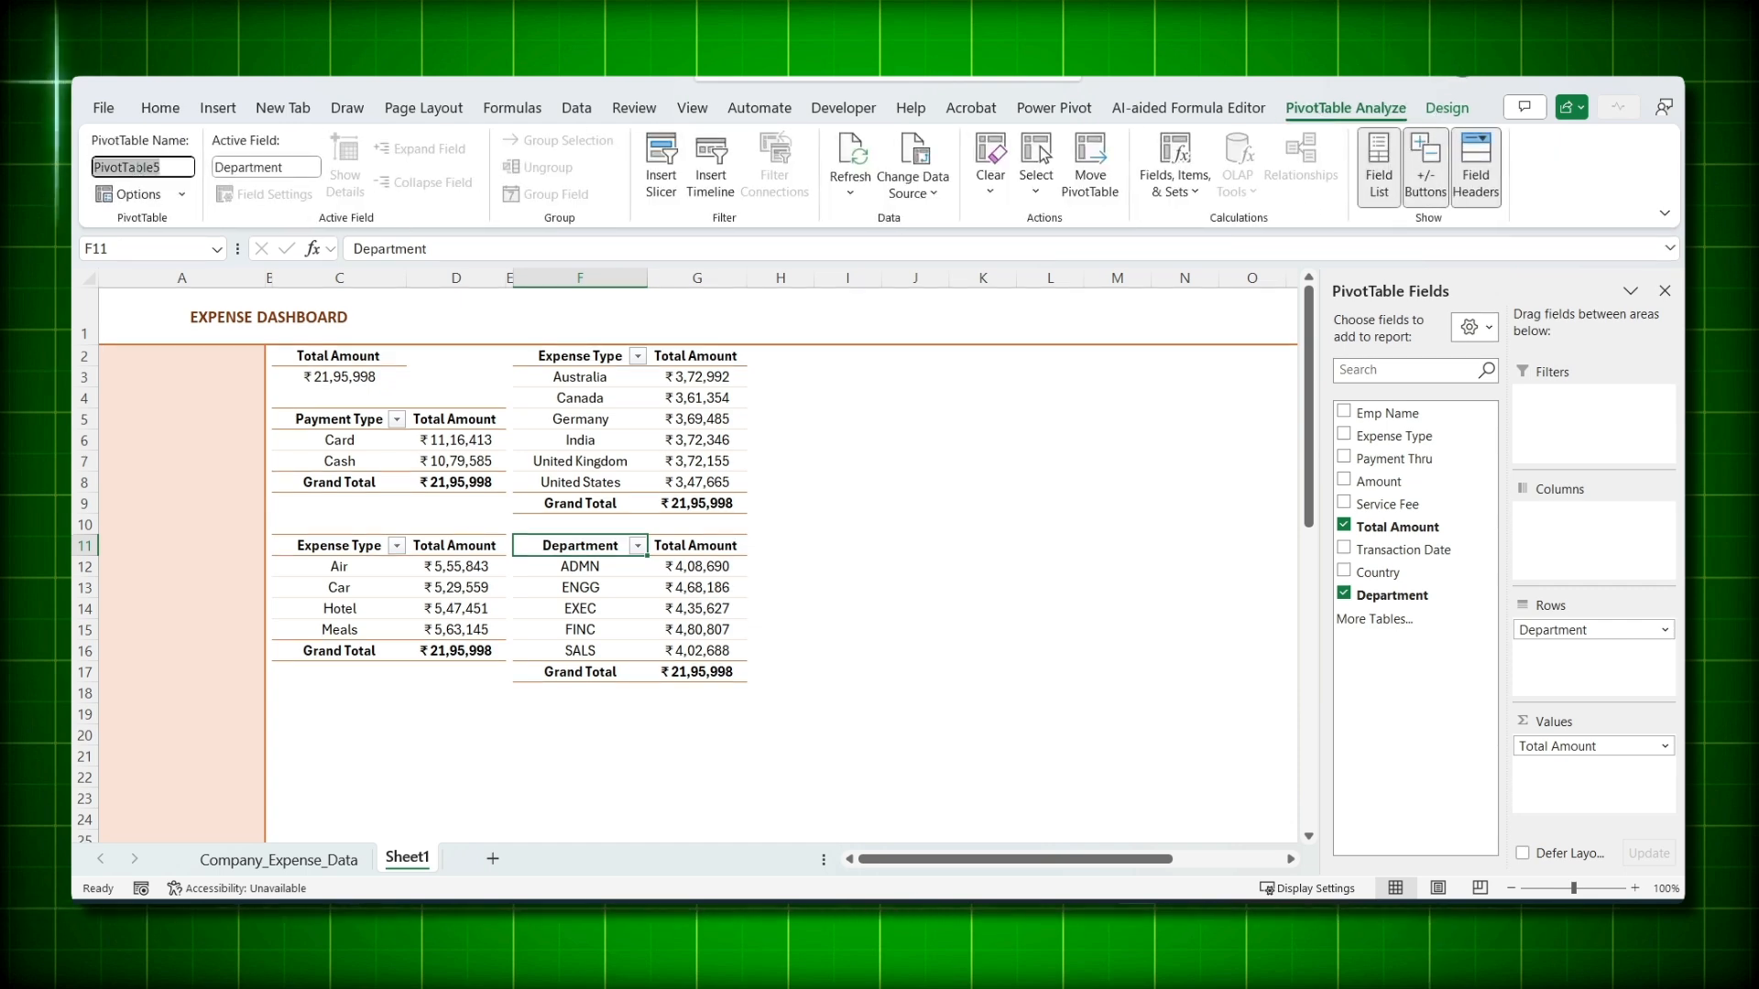
{"action": "left_click", "coordinate": [591, 414]}
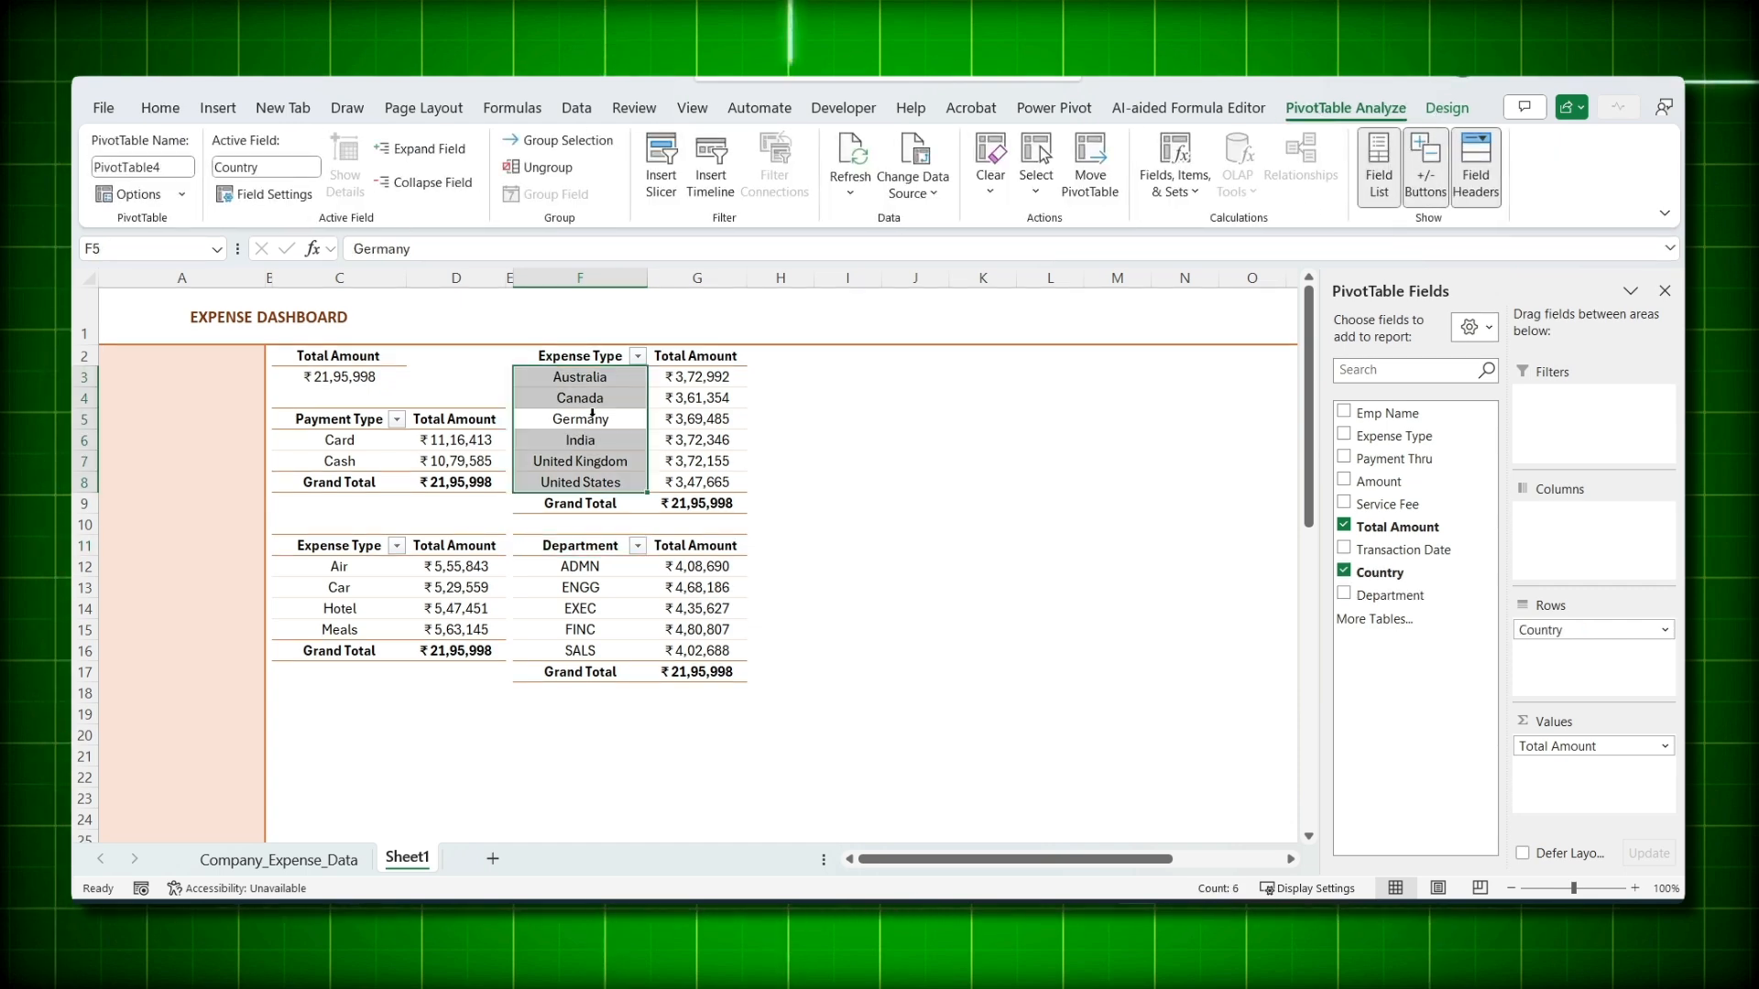
{"action": "left_click", "coordinate": [591, 420]}
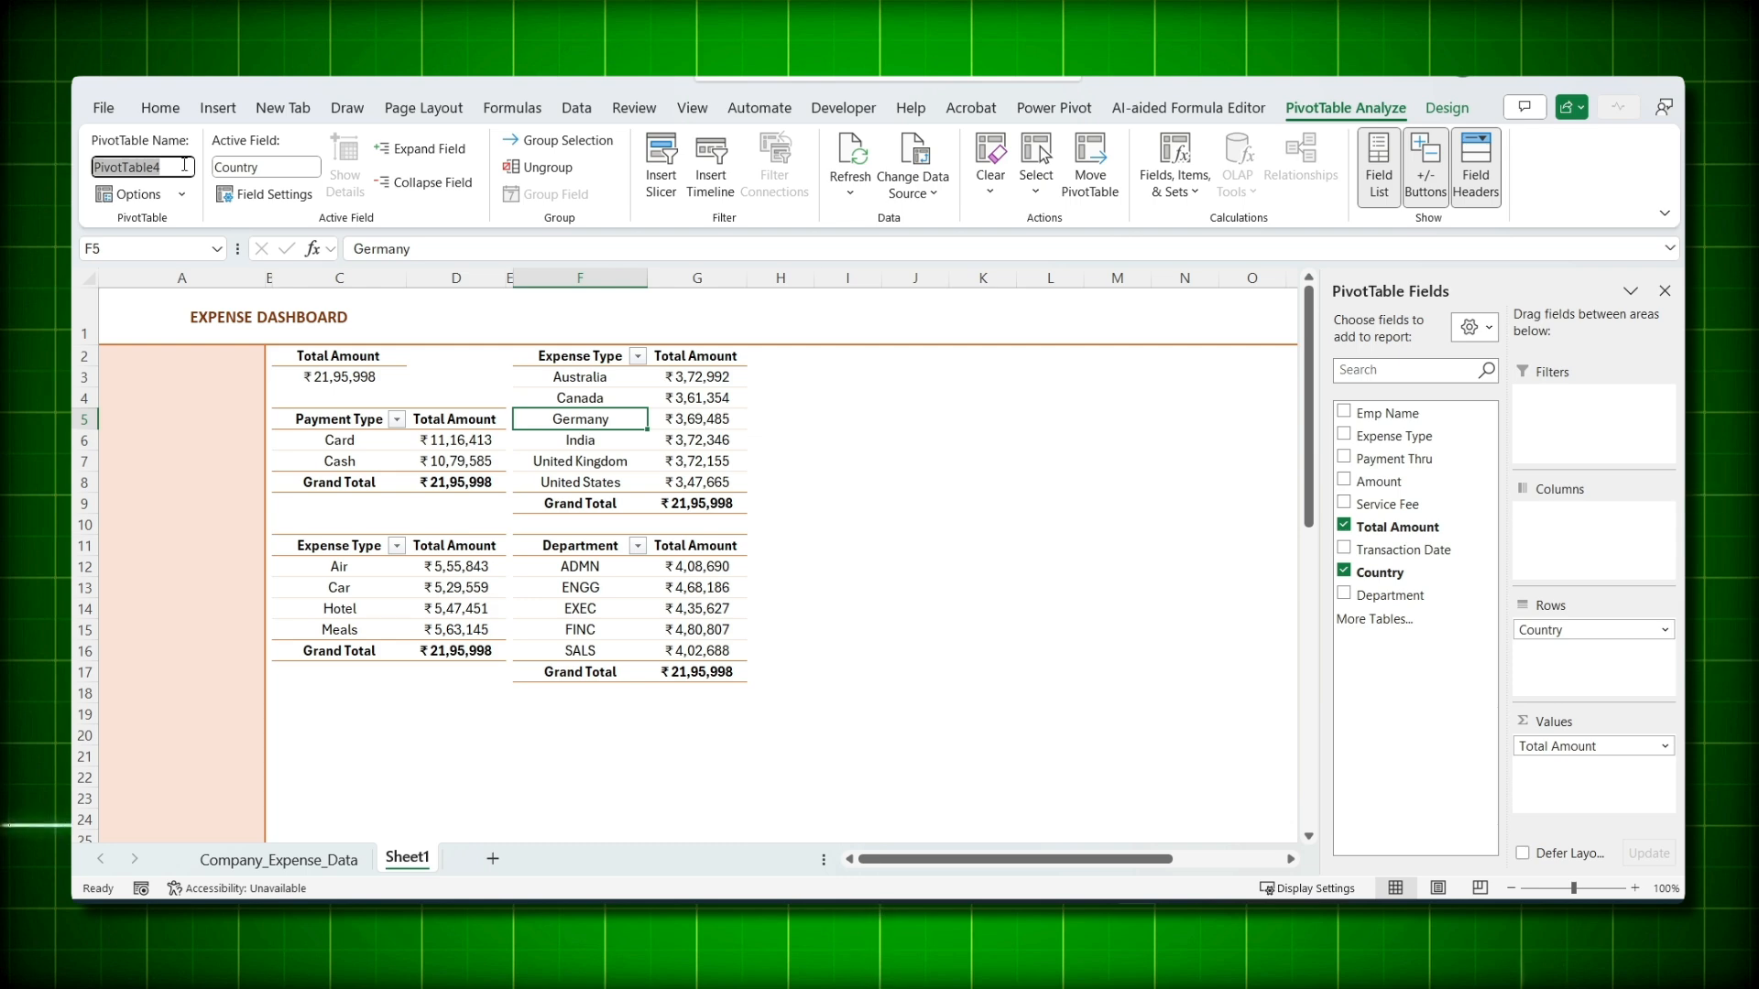
{"action": "type", "text": "Country"}
{"action": "left_click", "coordinate": [552, 354]}
{"action": "left_click", "coordinate": [584, 547]}
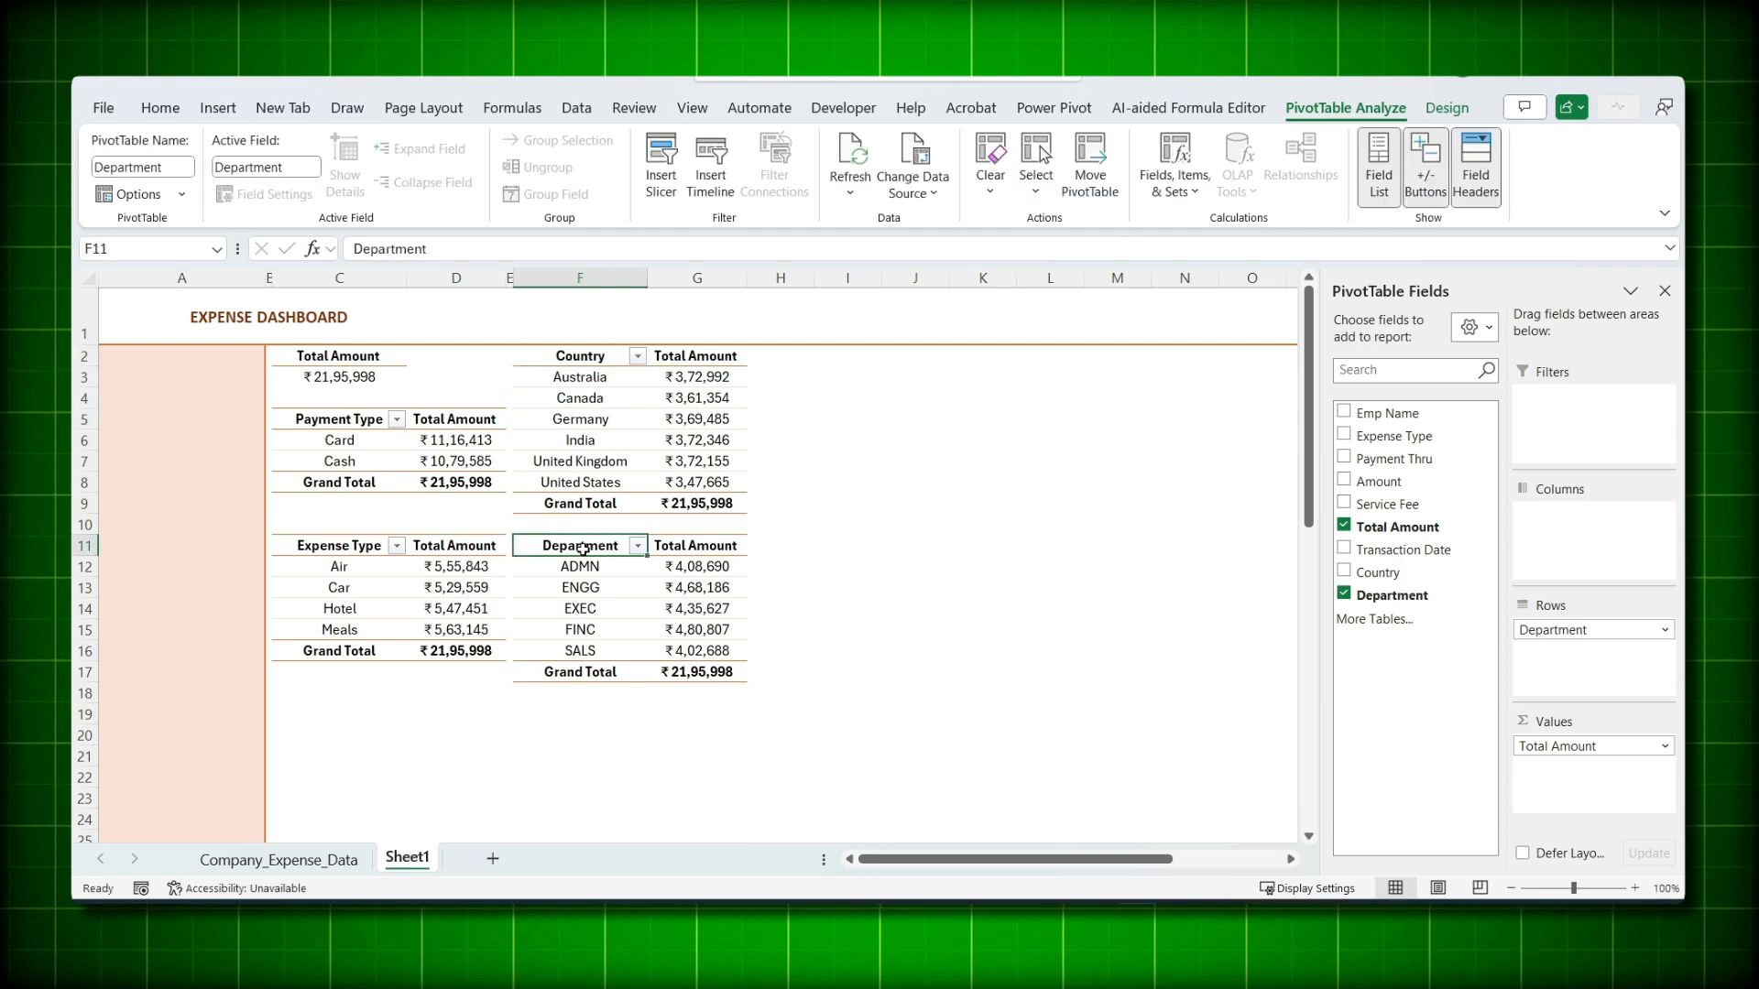
{"action": "left_click", "coordinate": [578, 356]}
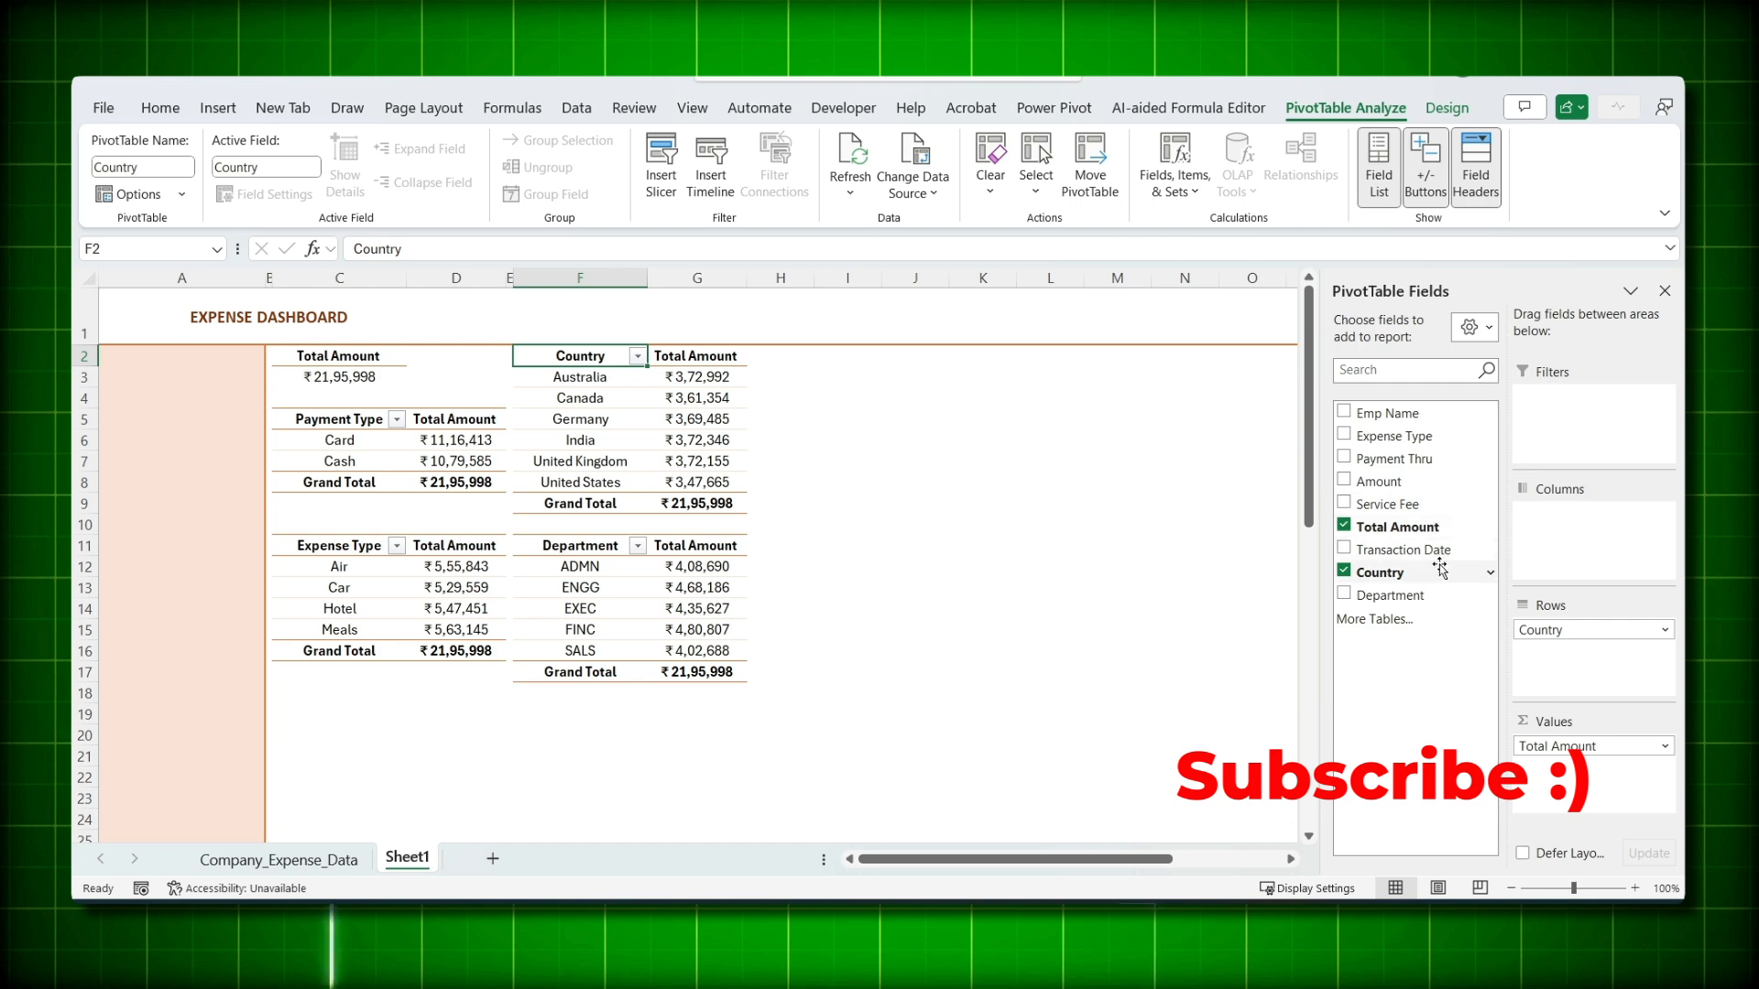
- Narrow column H and paste a copy of the Department pivot F11:G17 at I2
{"action": "left_click_drag", "start_coordinate": [564, 541], "coordinate": [705, 673]}
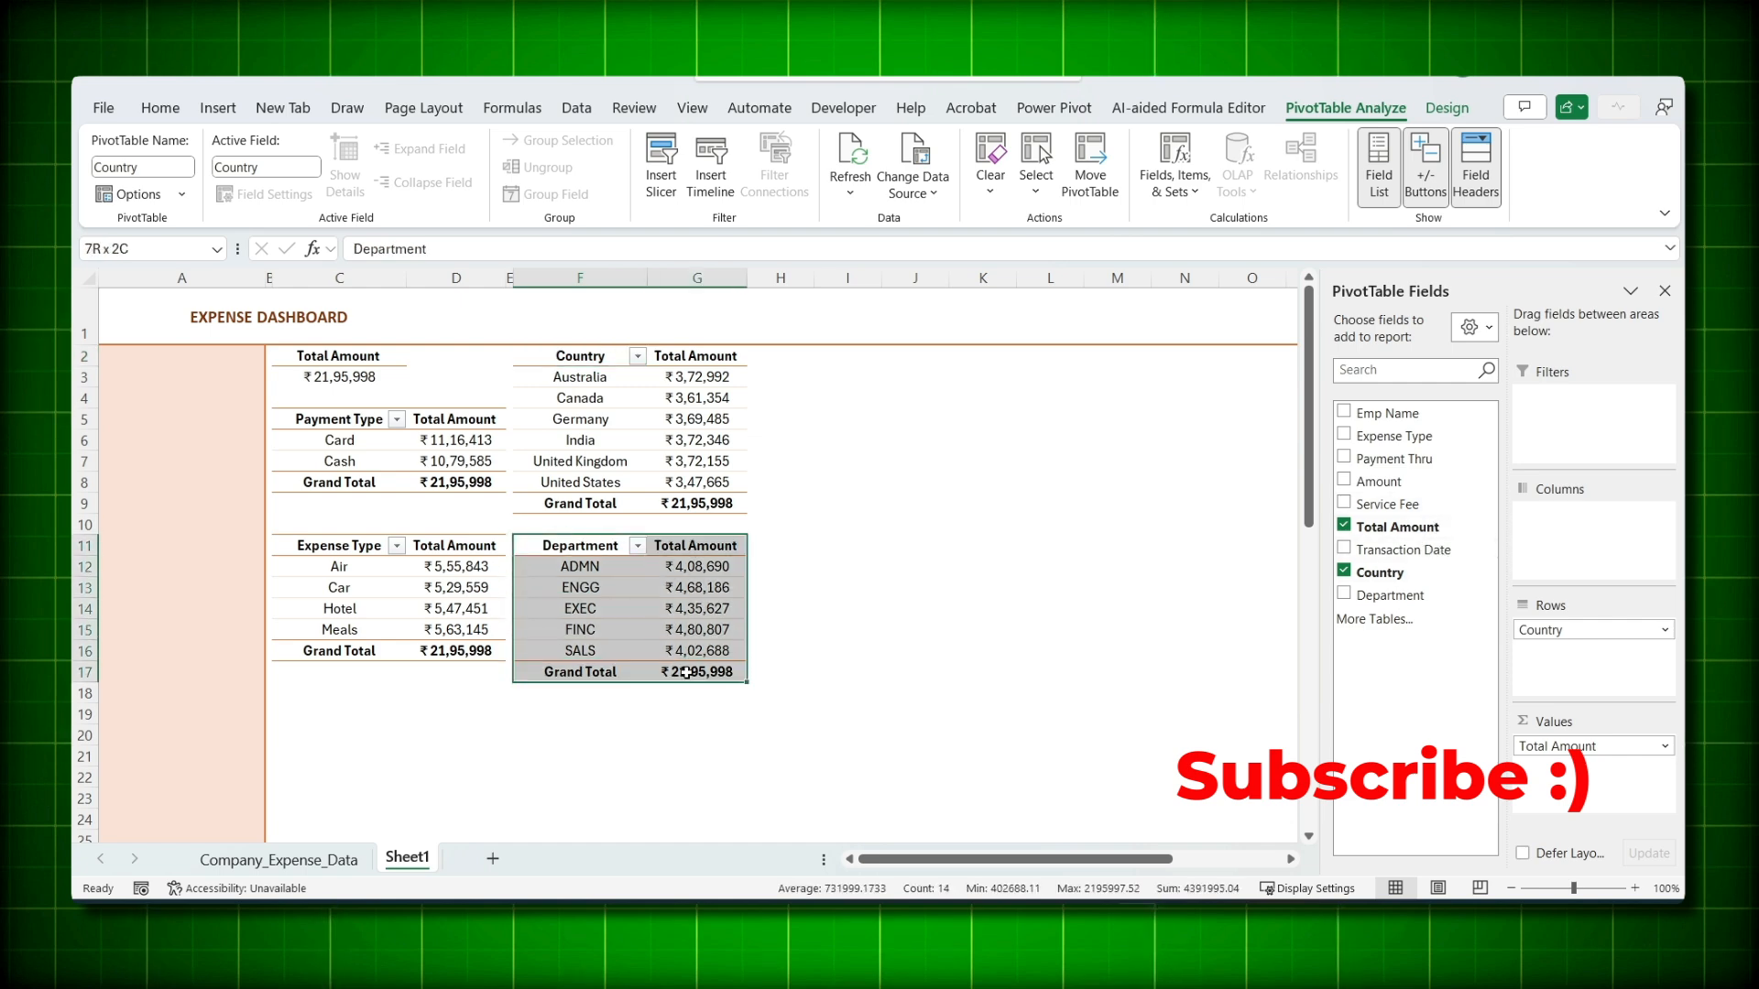
{"action": "key", "text": "ctrl+c"}
{"action": "left_click_drag", "start_coordinate": [814, 278], "coordinate": [753, 280]}
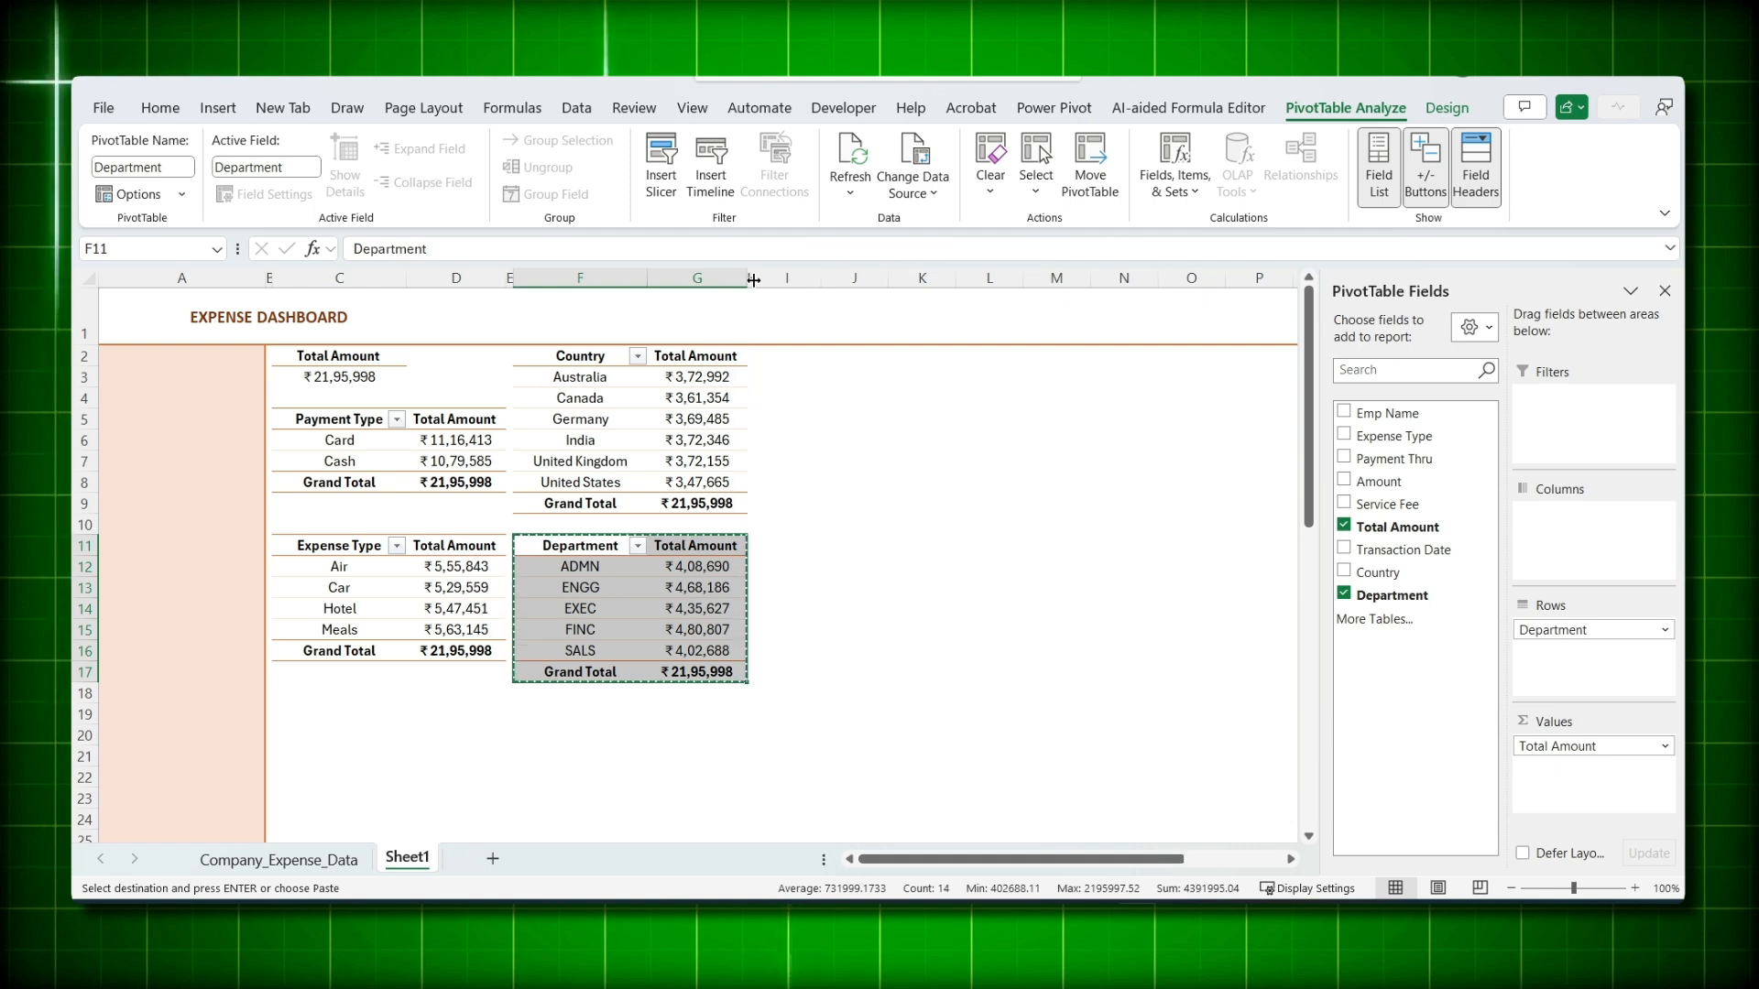
{"action": "left_click", "coordinate": [785, 357]}
{"action": "key", "text": "ctrl+v"}
- Regroup the I2 pivot by Transaction Date years and months, expanding 2023 and 2024
{"action": "left_click", "coordinate": [841, 430]}
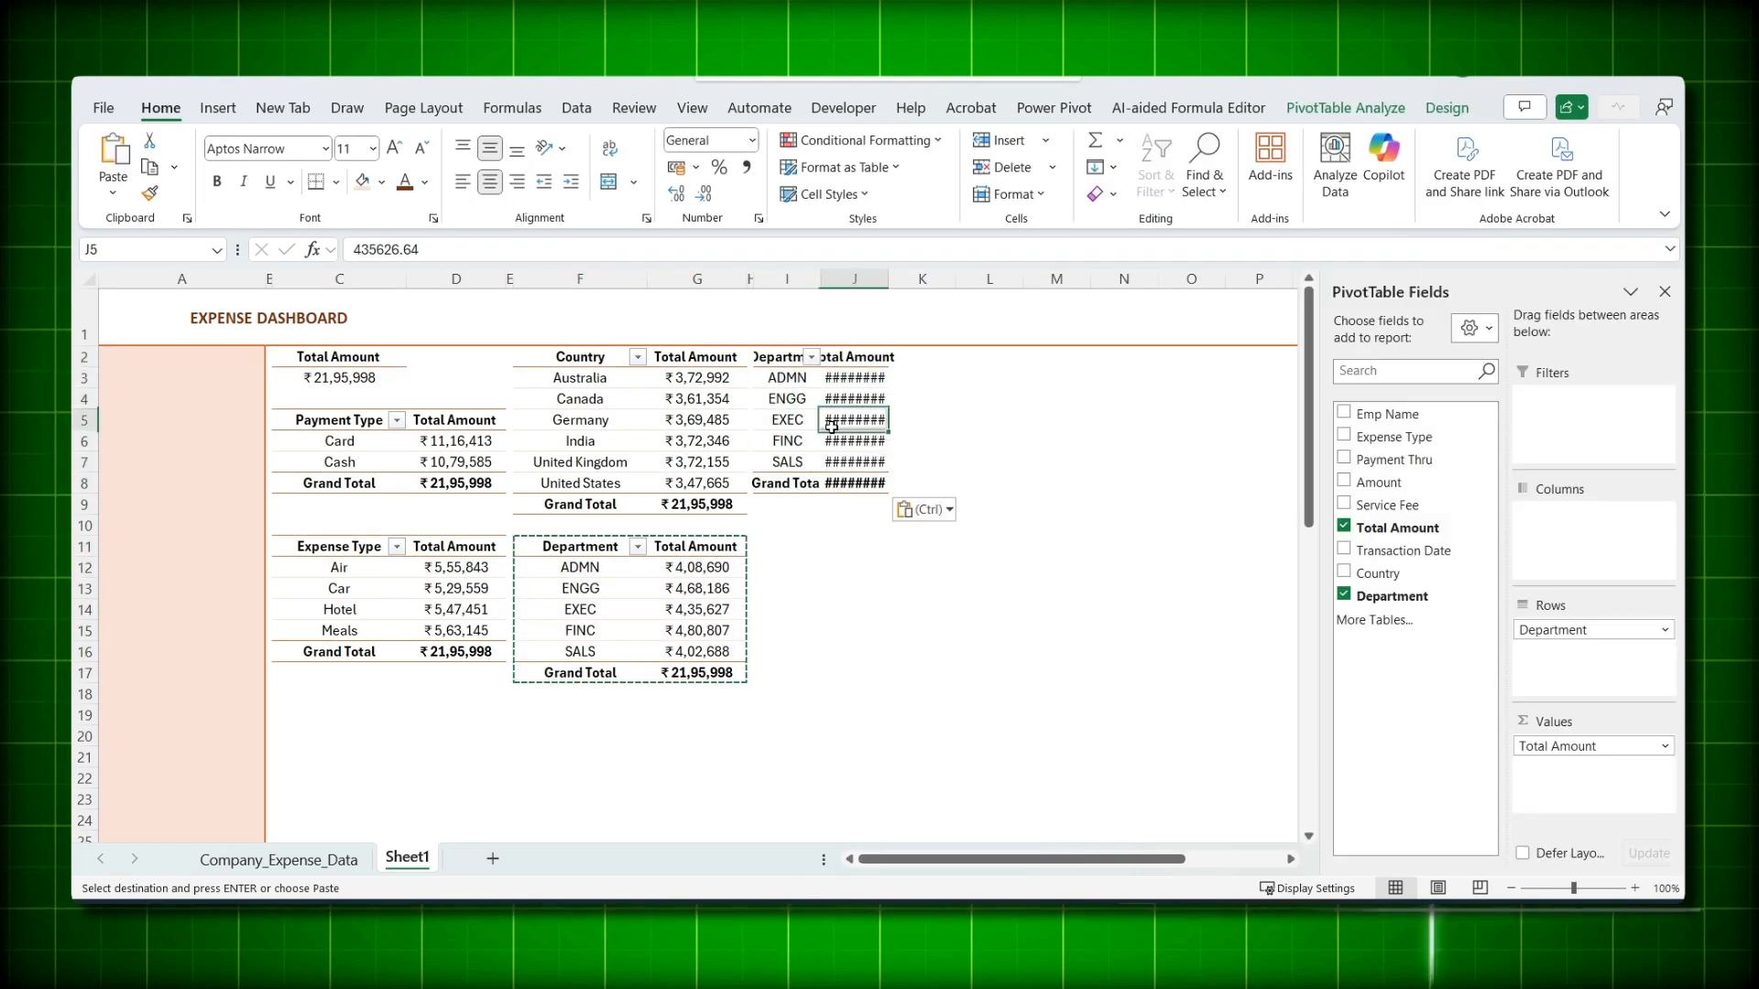
{"action": "left_click_drag", "start_coordinate": [1401, 549], "coordinate": [1603, 682]}
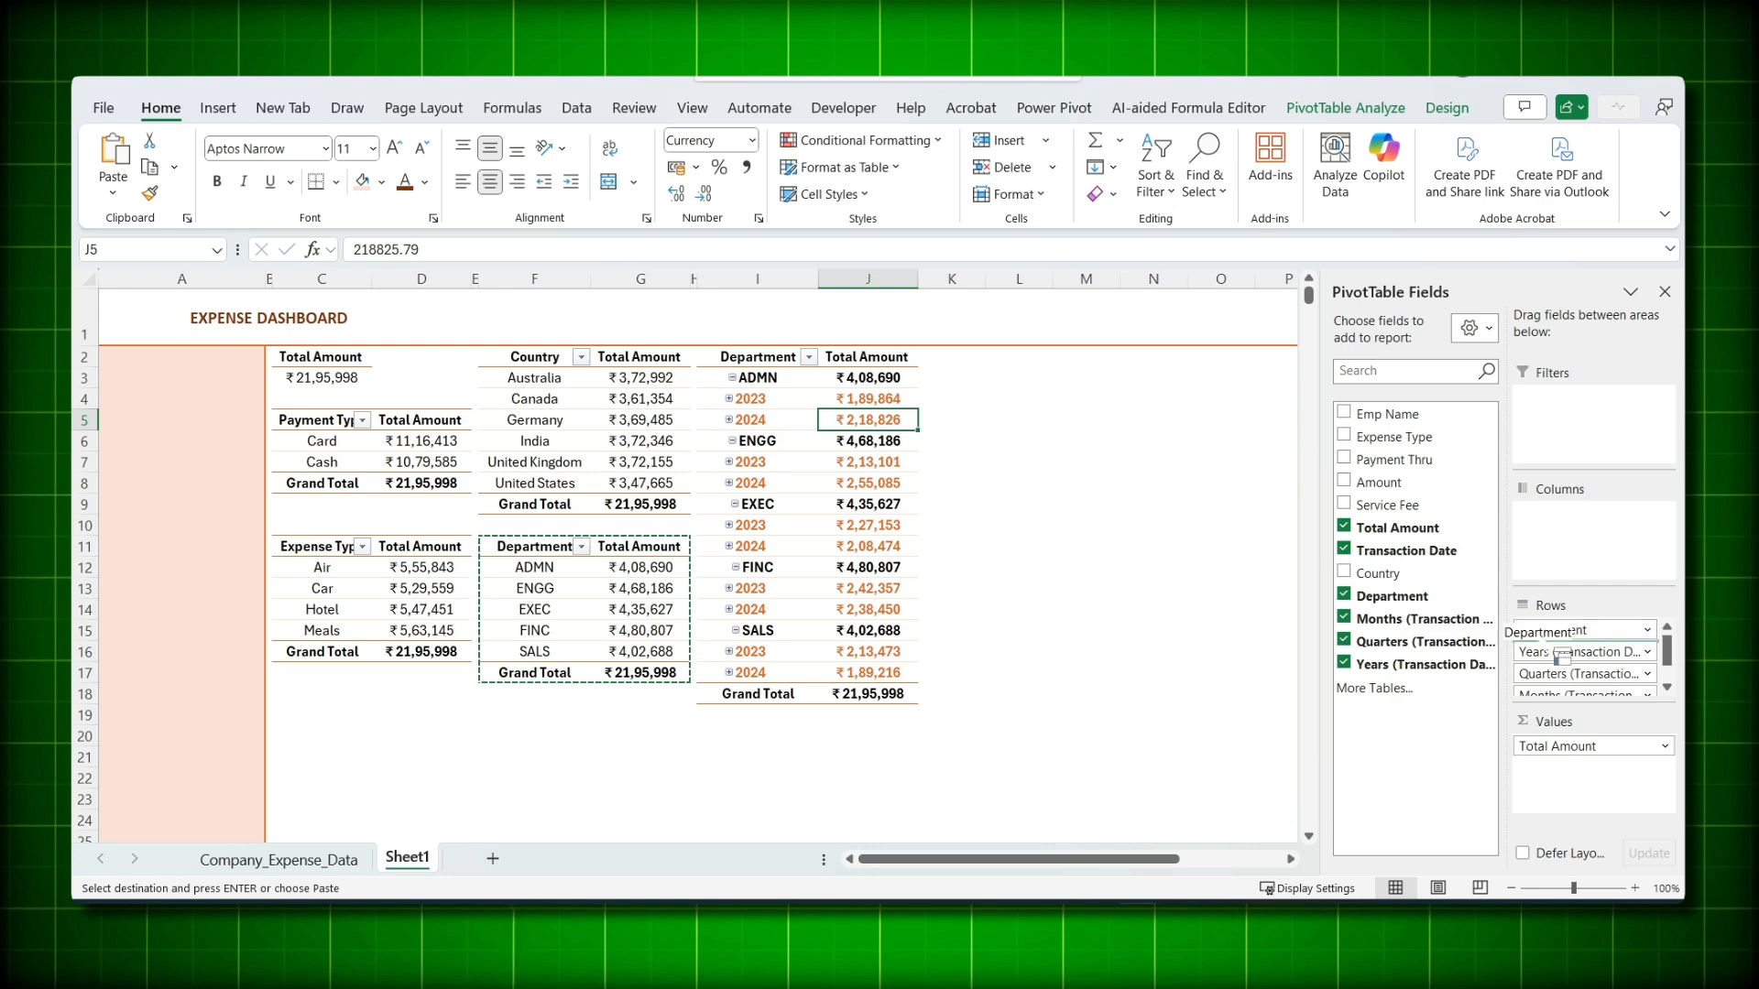
{"action": "left_click_drag", "start_coordinate": [1285, 626], "coordinate": [1283, 625]}
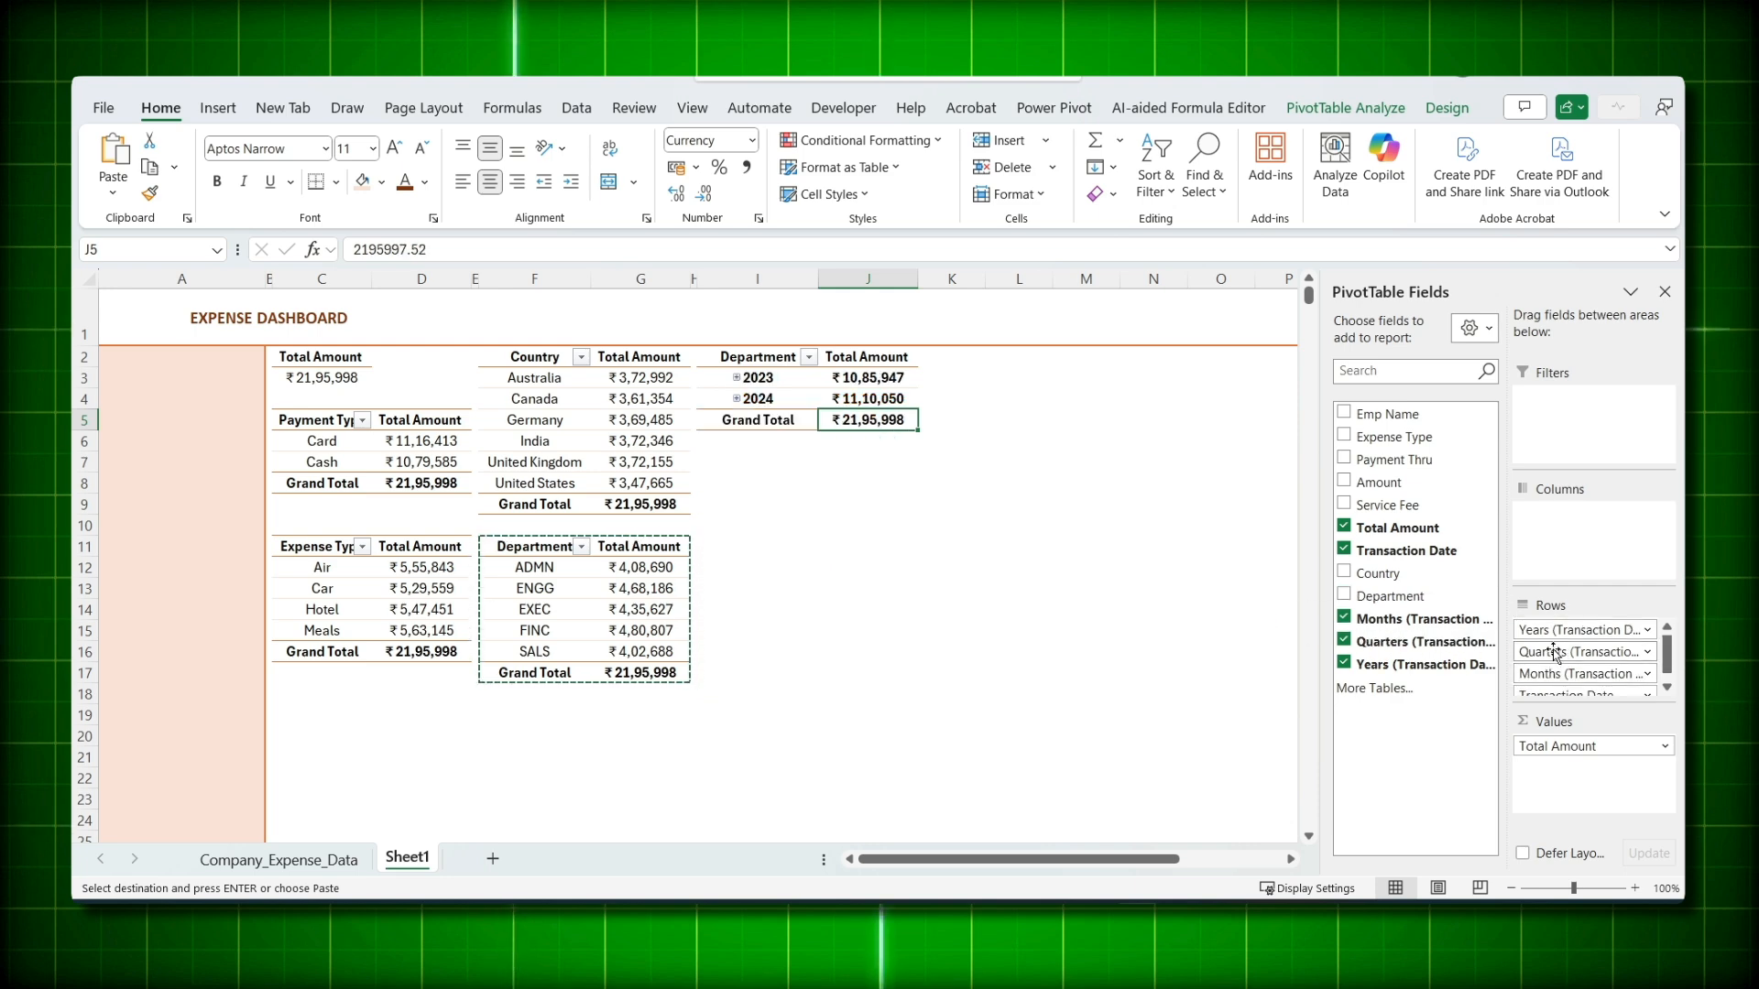
{"action": "left_click_drag", "start_coordinate": [1555, 652], "coordinate": [1263, 627]}
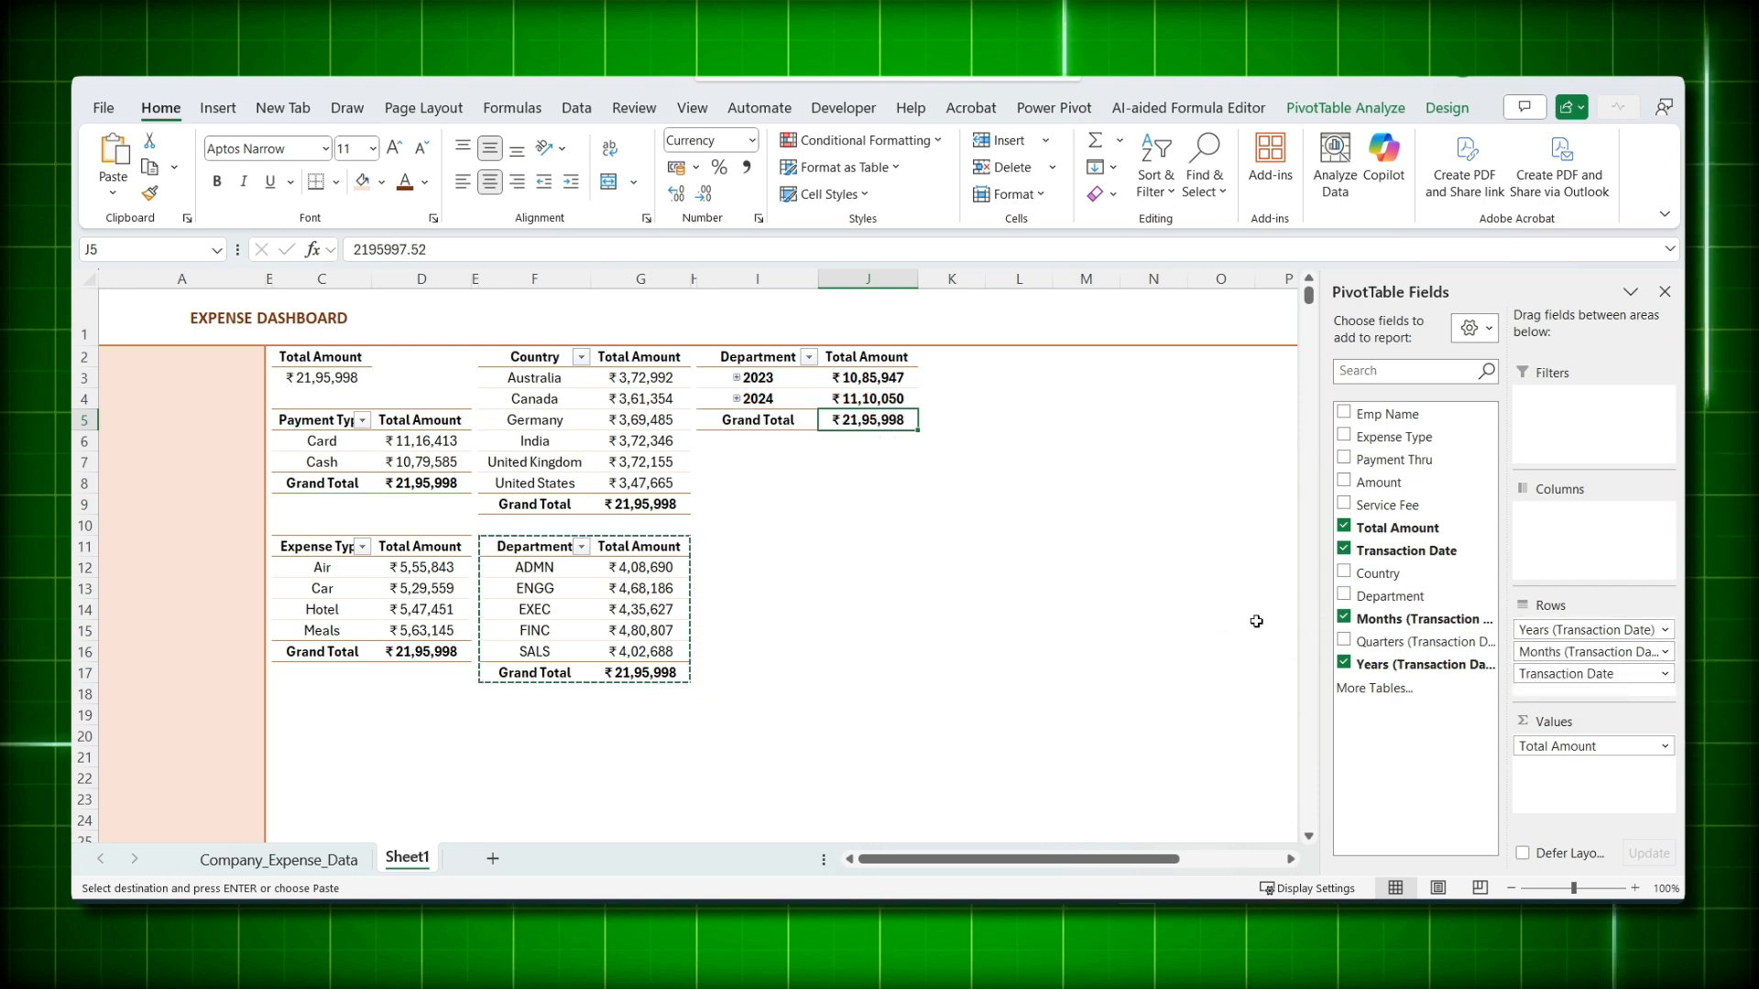
{"action": "left_click_drag", "start_coordinate": [1566, 673], "coordinate": [1200, 627]}
{"action": "left_click", "coordinate": [736, 378]}
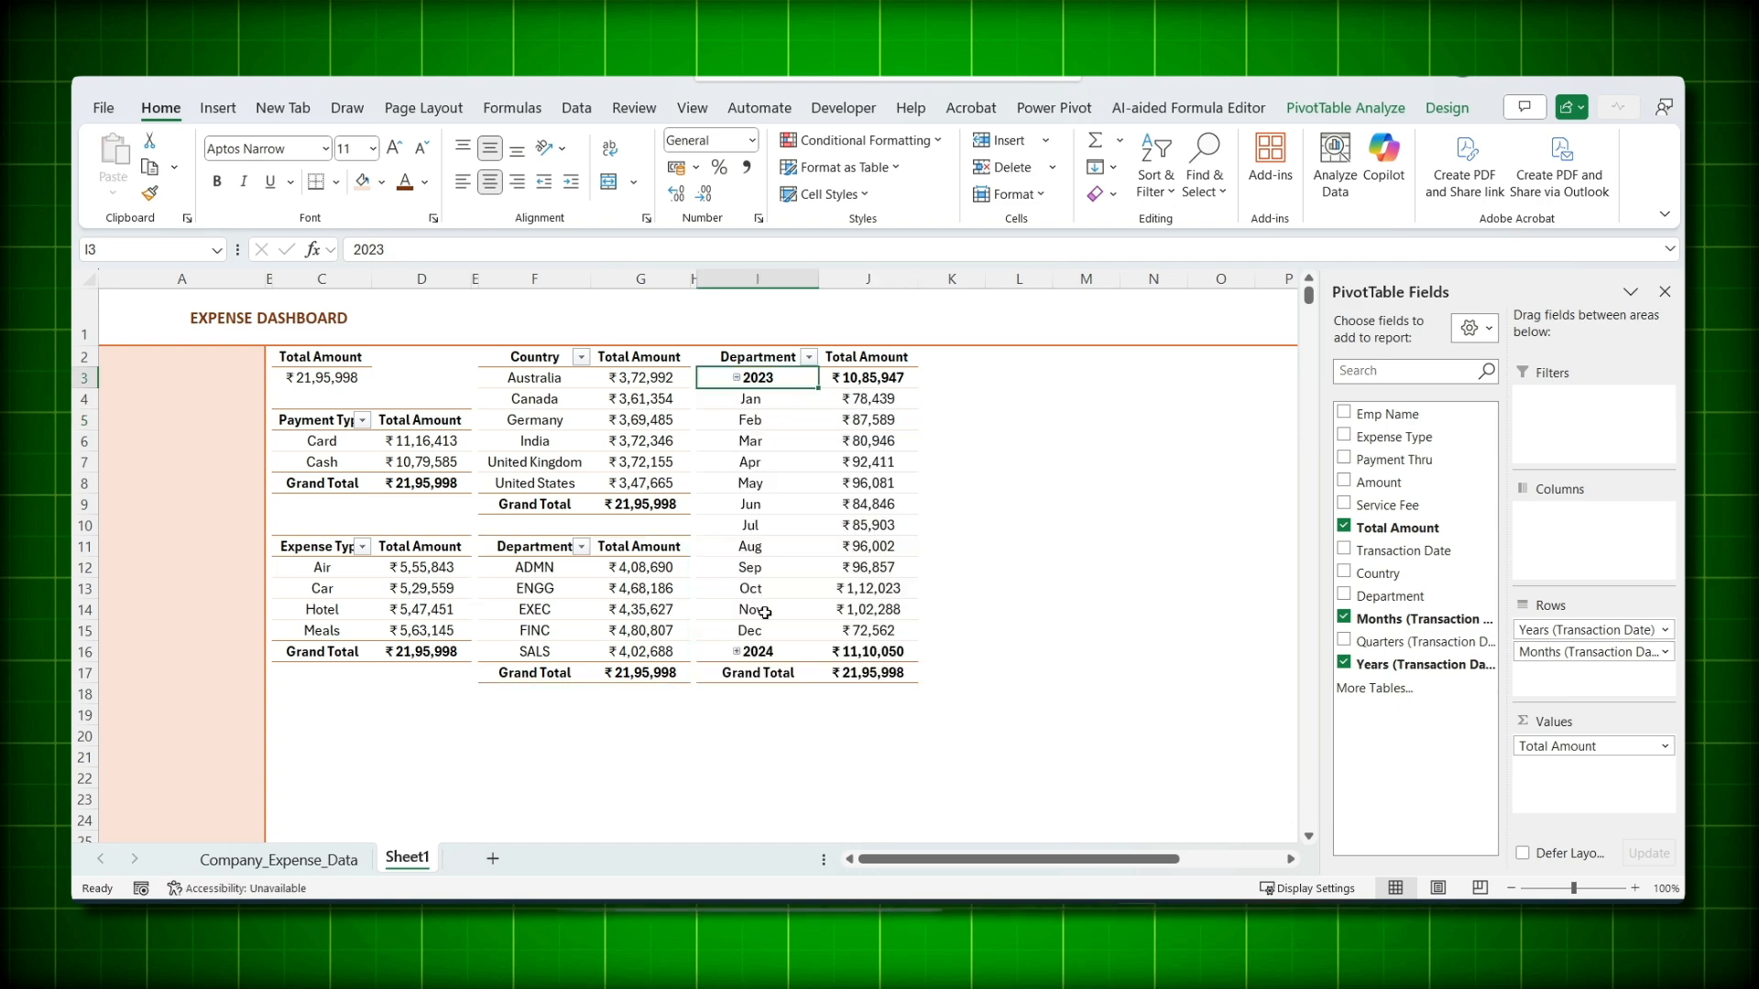
{"action": "left_click", "coordinate": [737, 652]}
- Zoom the sheet out from 100% to 80%
{"action": "left_click", "coordinate": [1019, 693]}
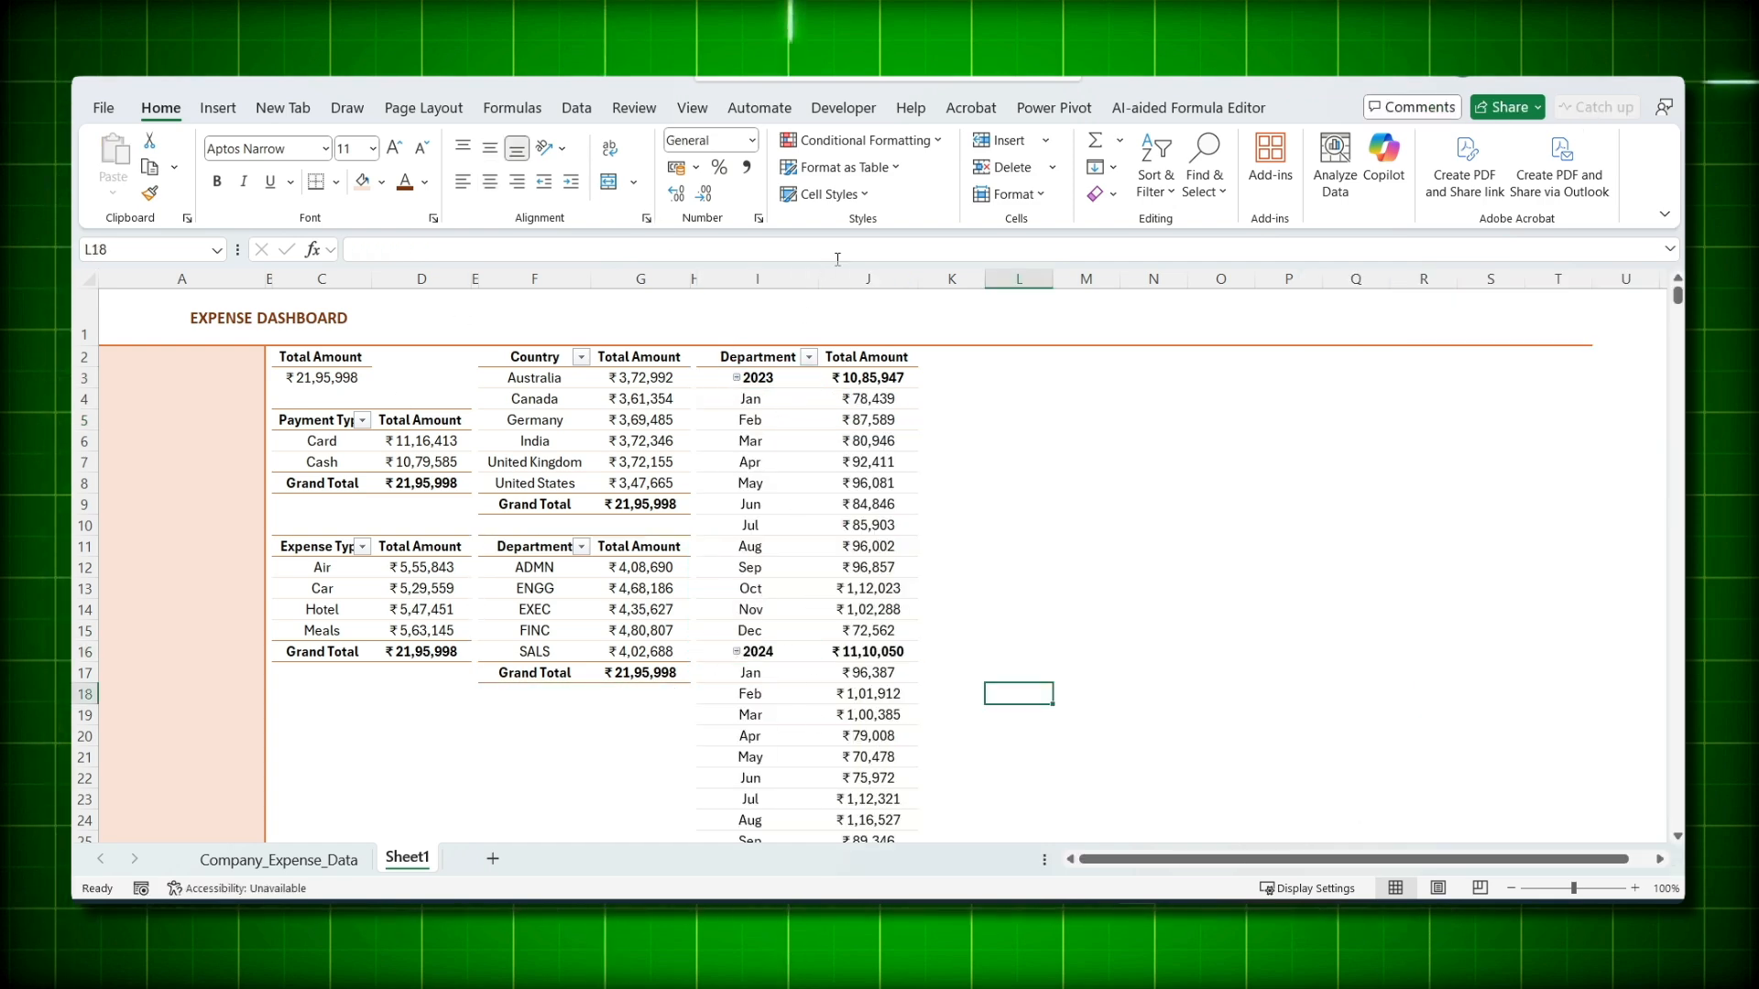
{"action": "left_click", "coordinate": [1511, 888]}
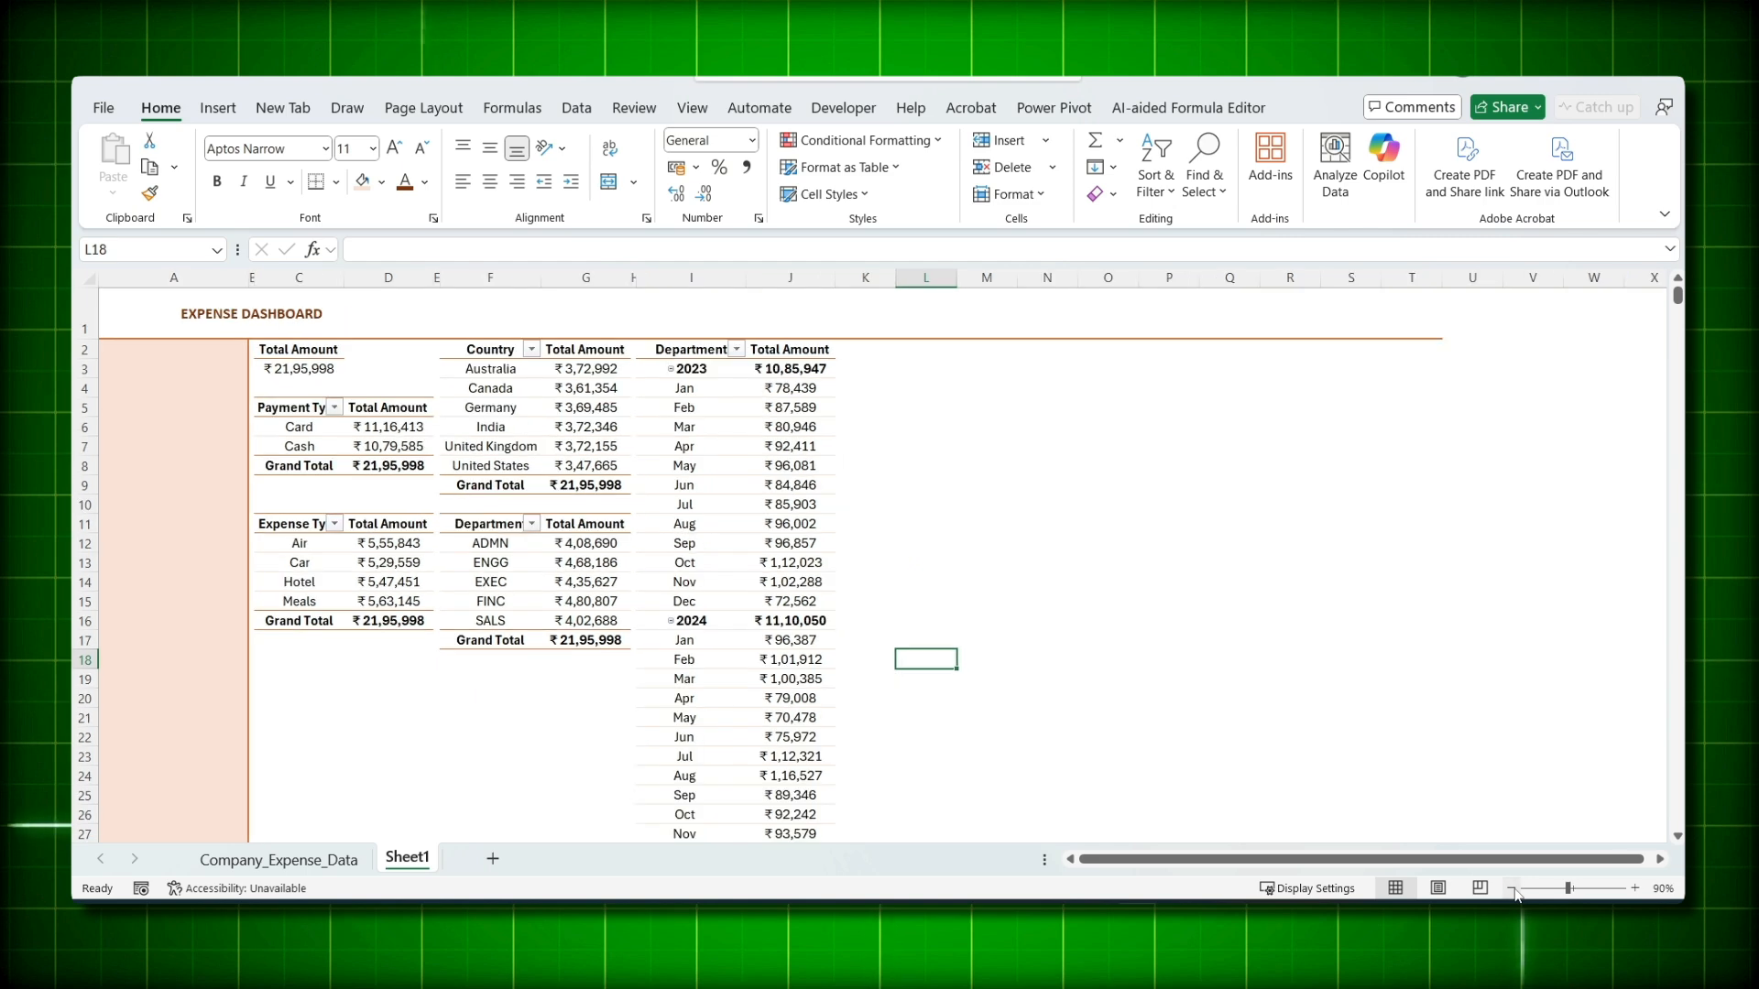
{"action": "left_click", "coordinate": [1511, 889]}
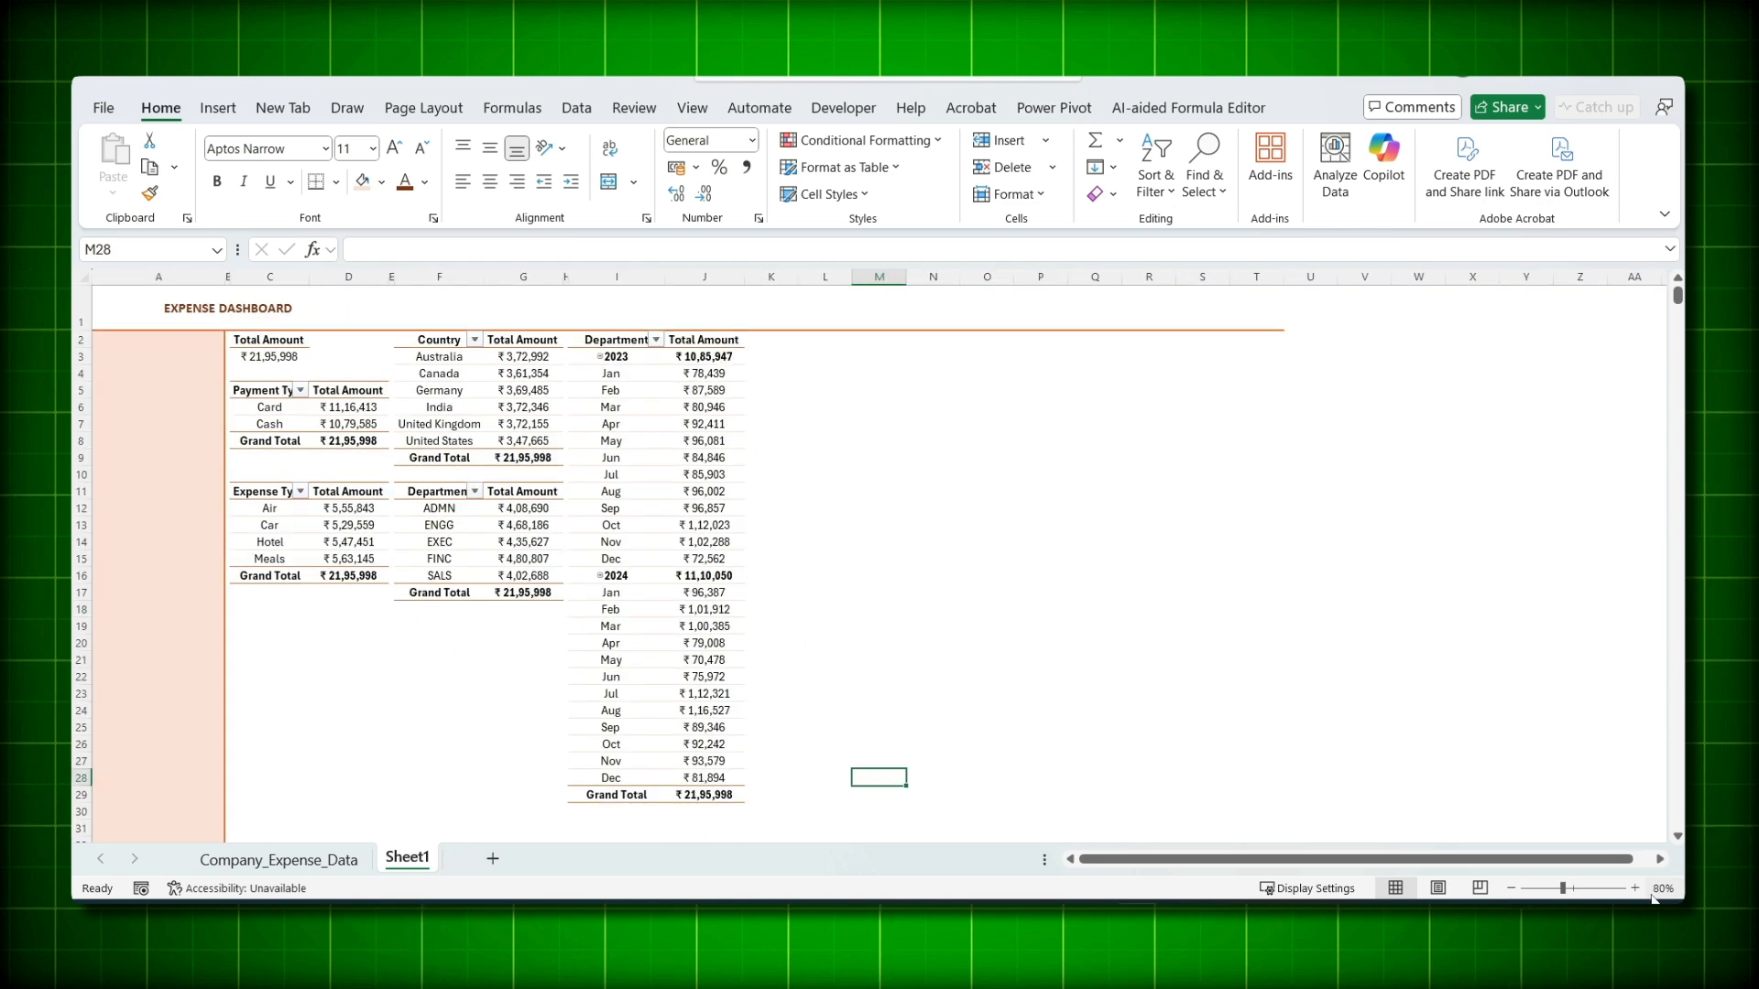
- Rename the monthly pivot's header to Year-month
{"action": "left_click", "coordinate": [677, 361]}
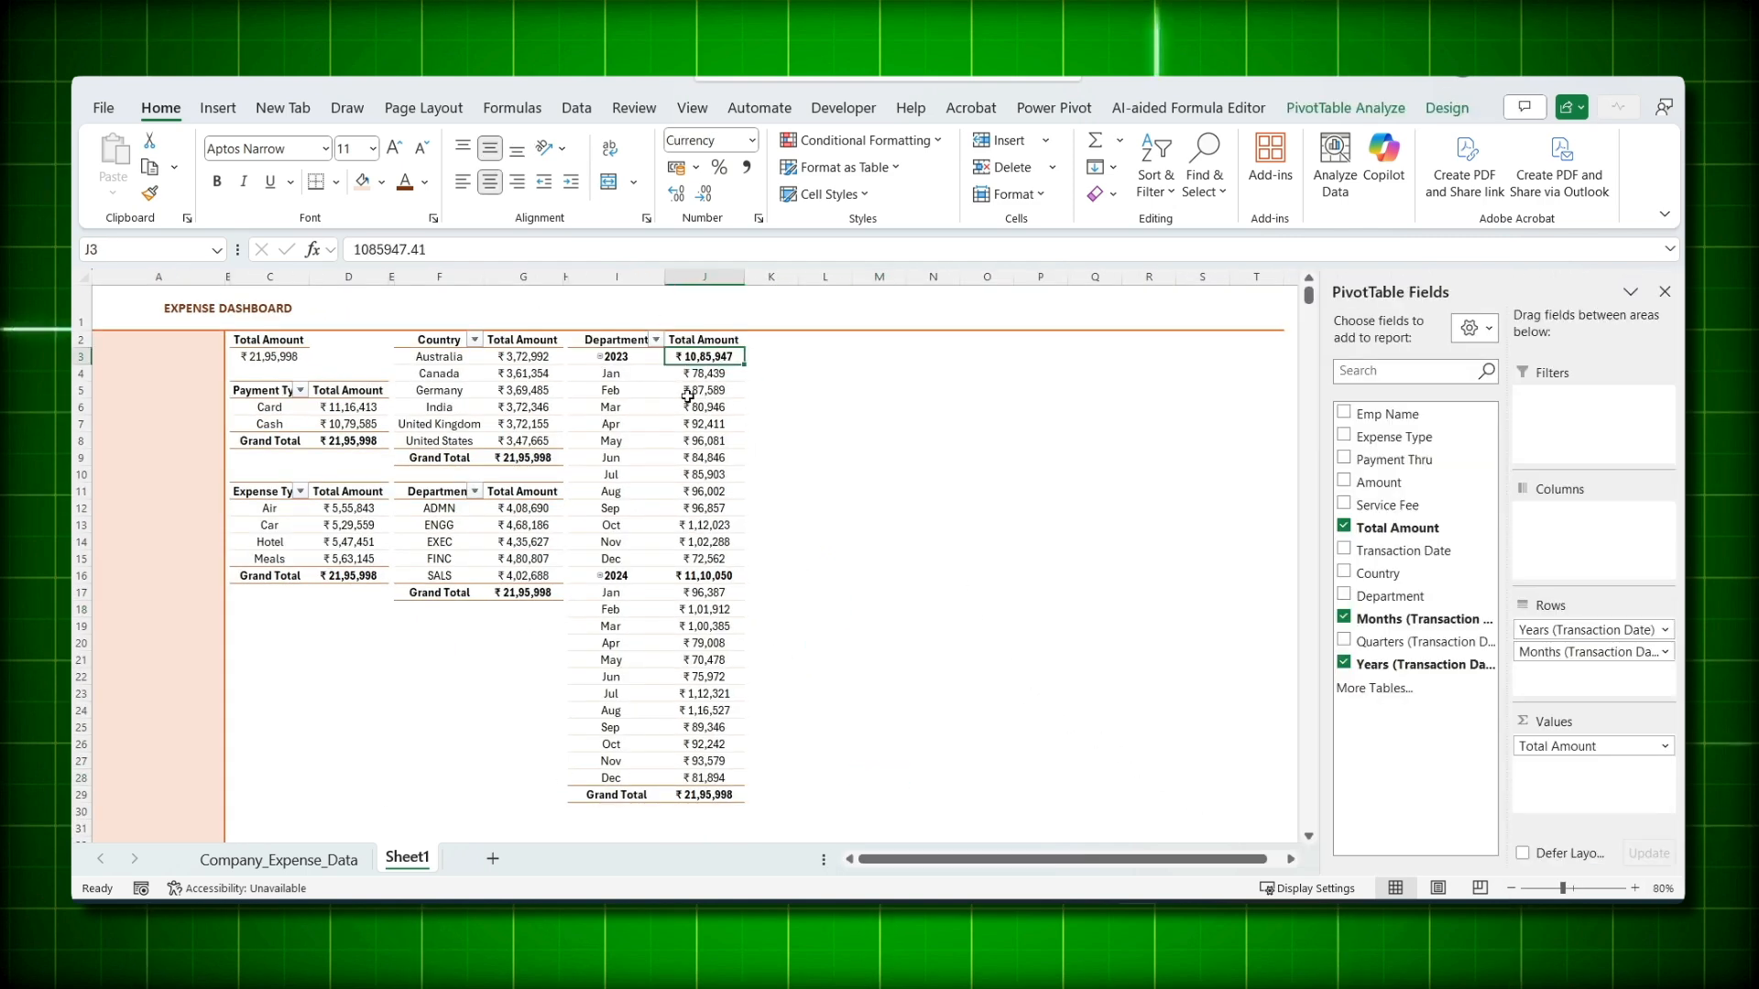
{"action": "left_click", "coordinate": [632, 333]}
{"action": "type", "text": "Year-month"}
{"action": "left_click", "coordinate": [719, 357]}
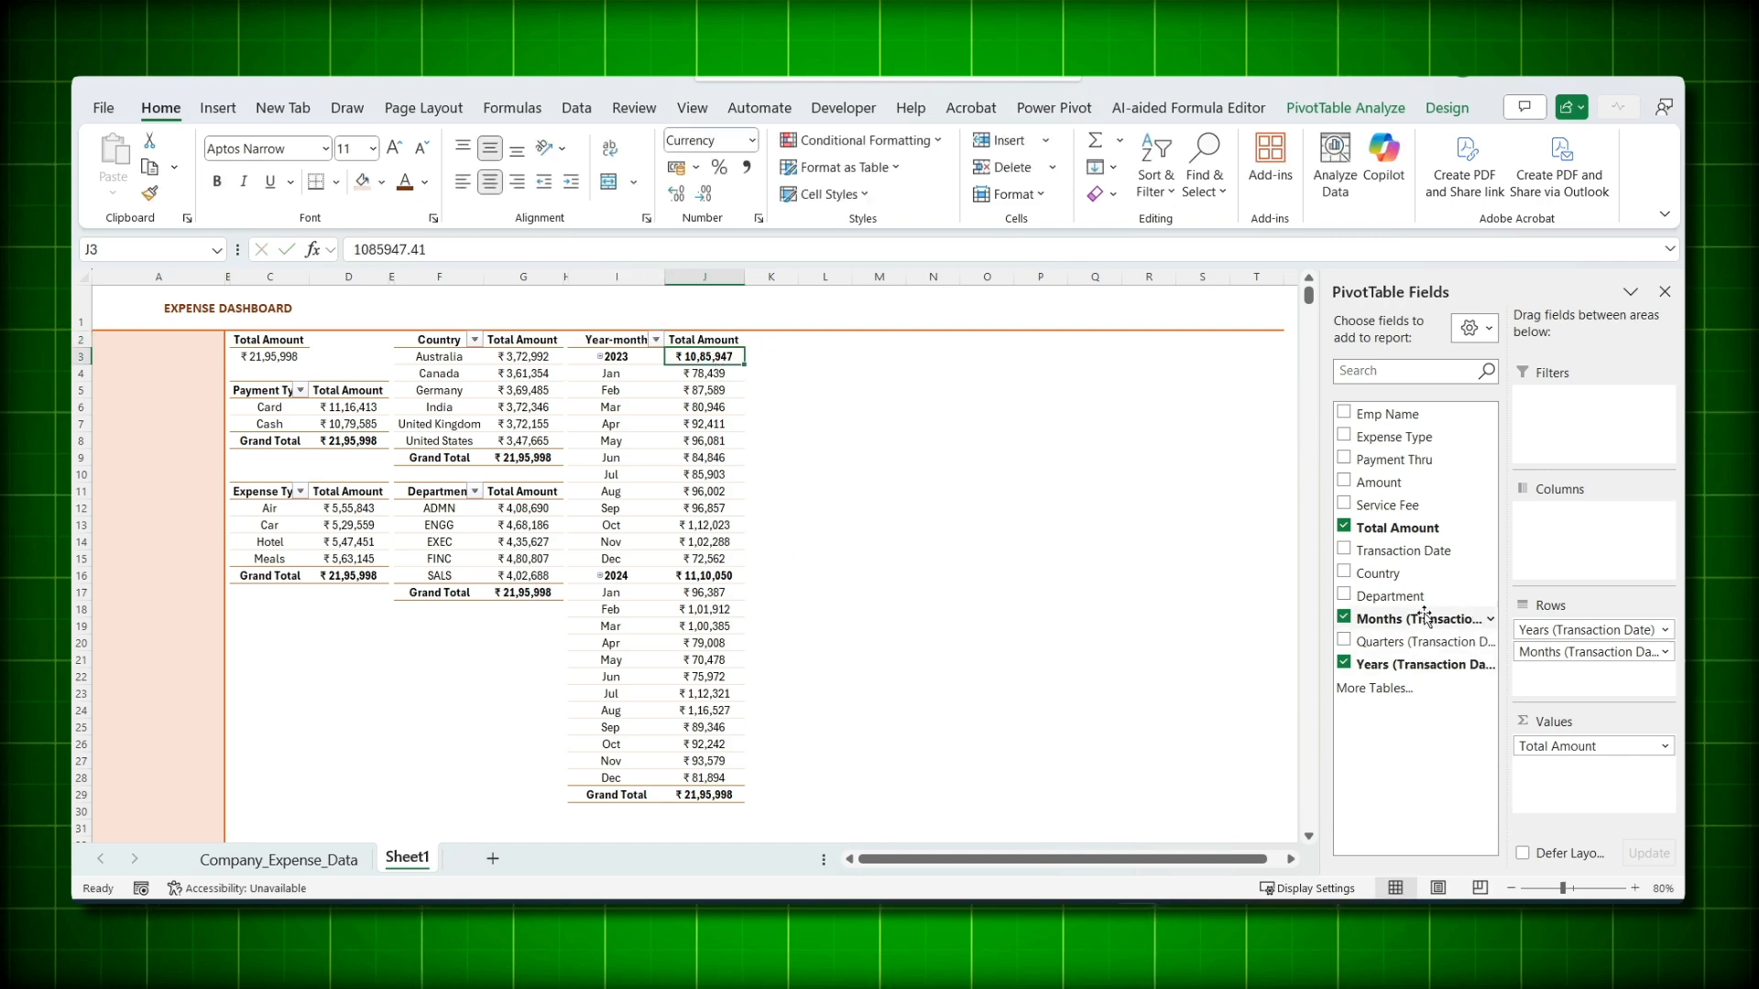
- Add a second Total Amount shown as % of Parent Row Total by year
{"action": "left_click_drag", "start_coordinate": [1412, 540], "coordinate": [1594, 768]}
{"action": "right_click", "coordinate": [806, 357]}
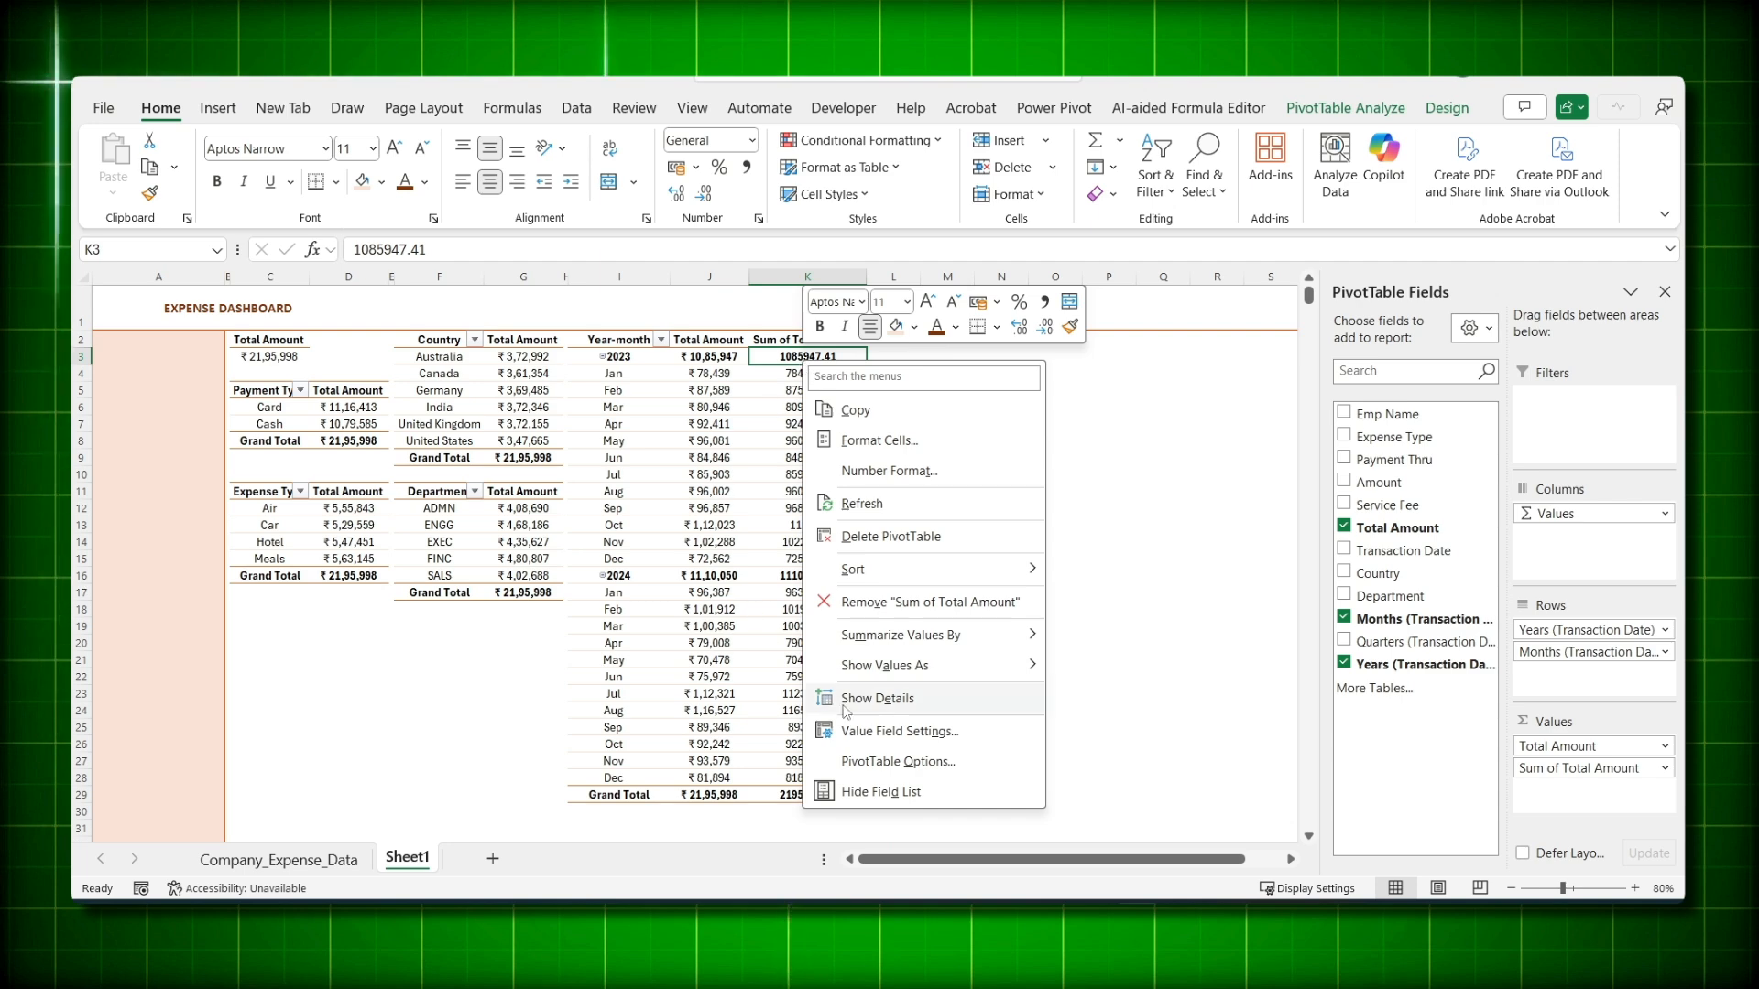
{"action": "mouse_move", "coordinate": [874, 666]}
{"action": "left_click", "coordinate": [1133, 724]}
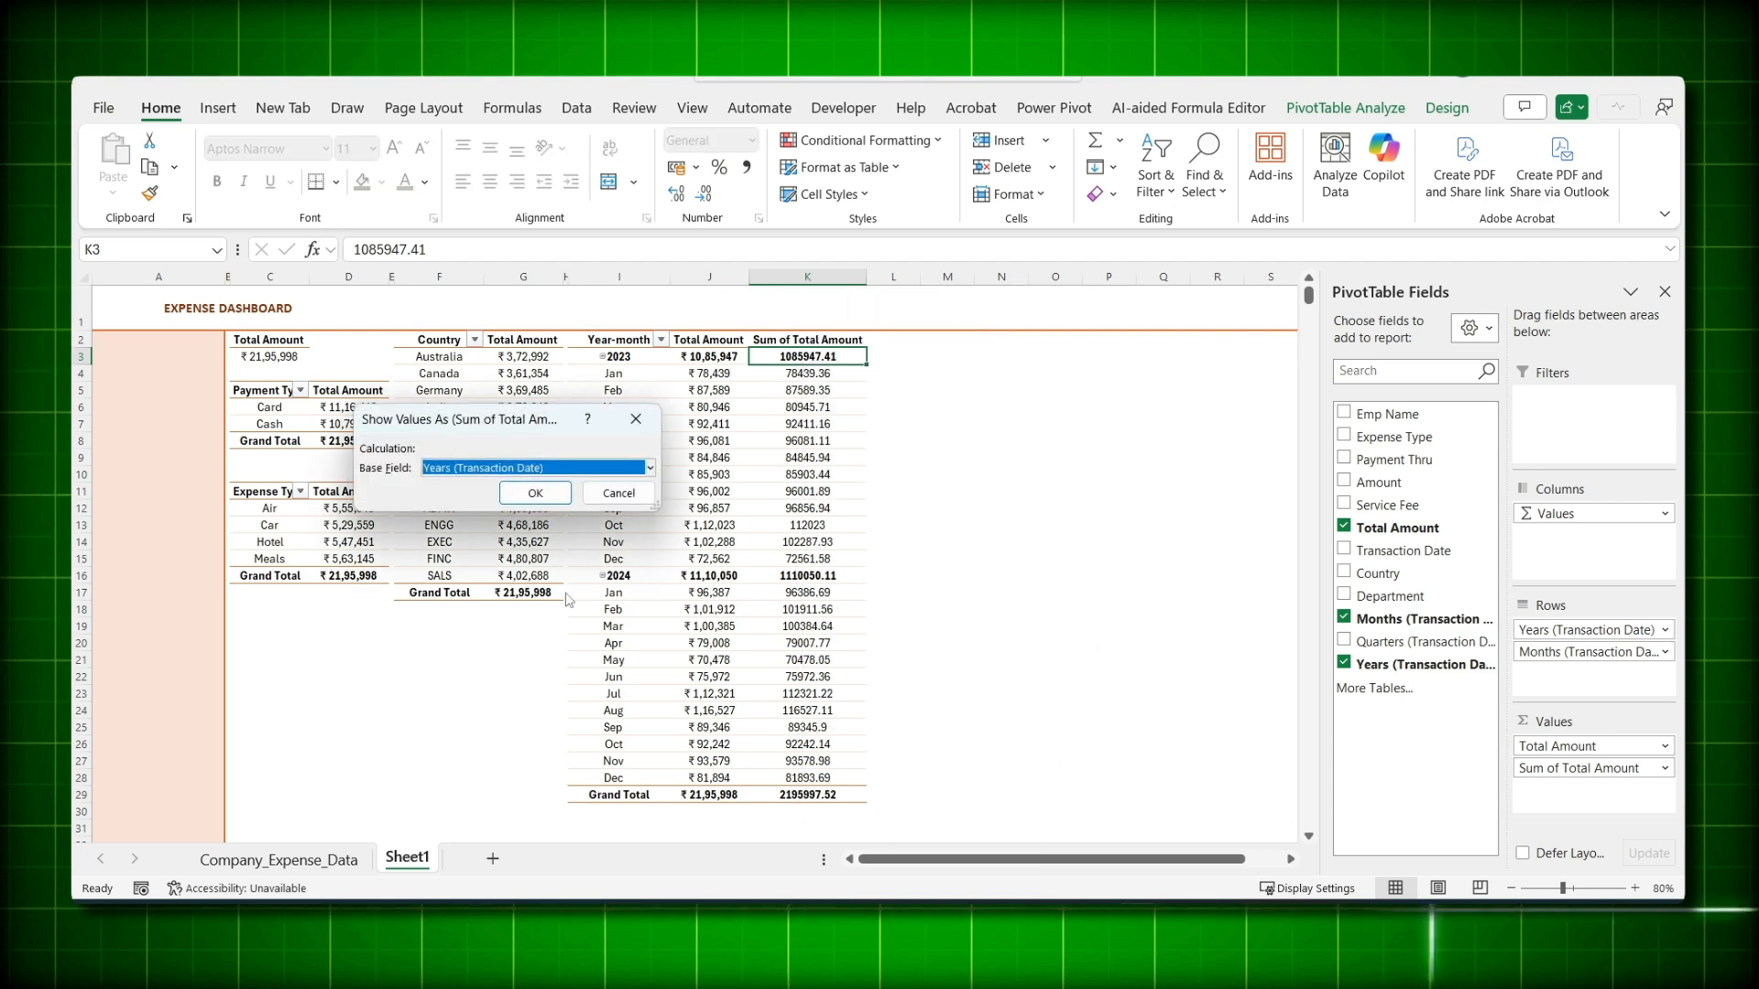
{"action": "left_click", "coordinate": [535, 495]}
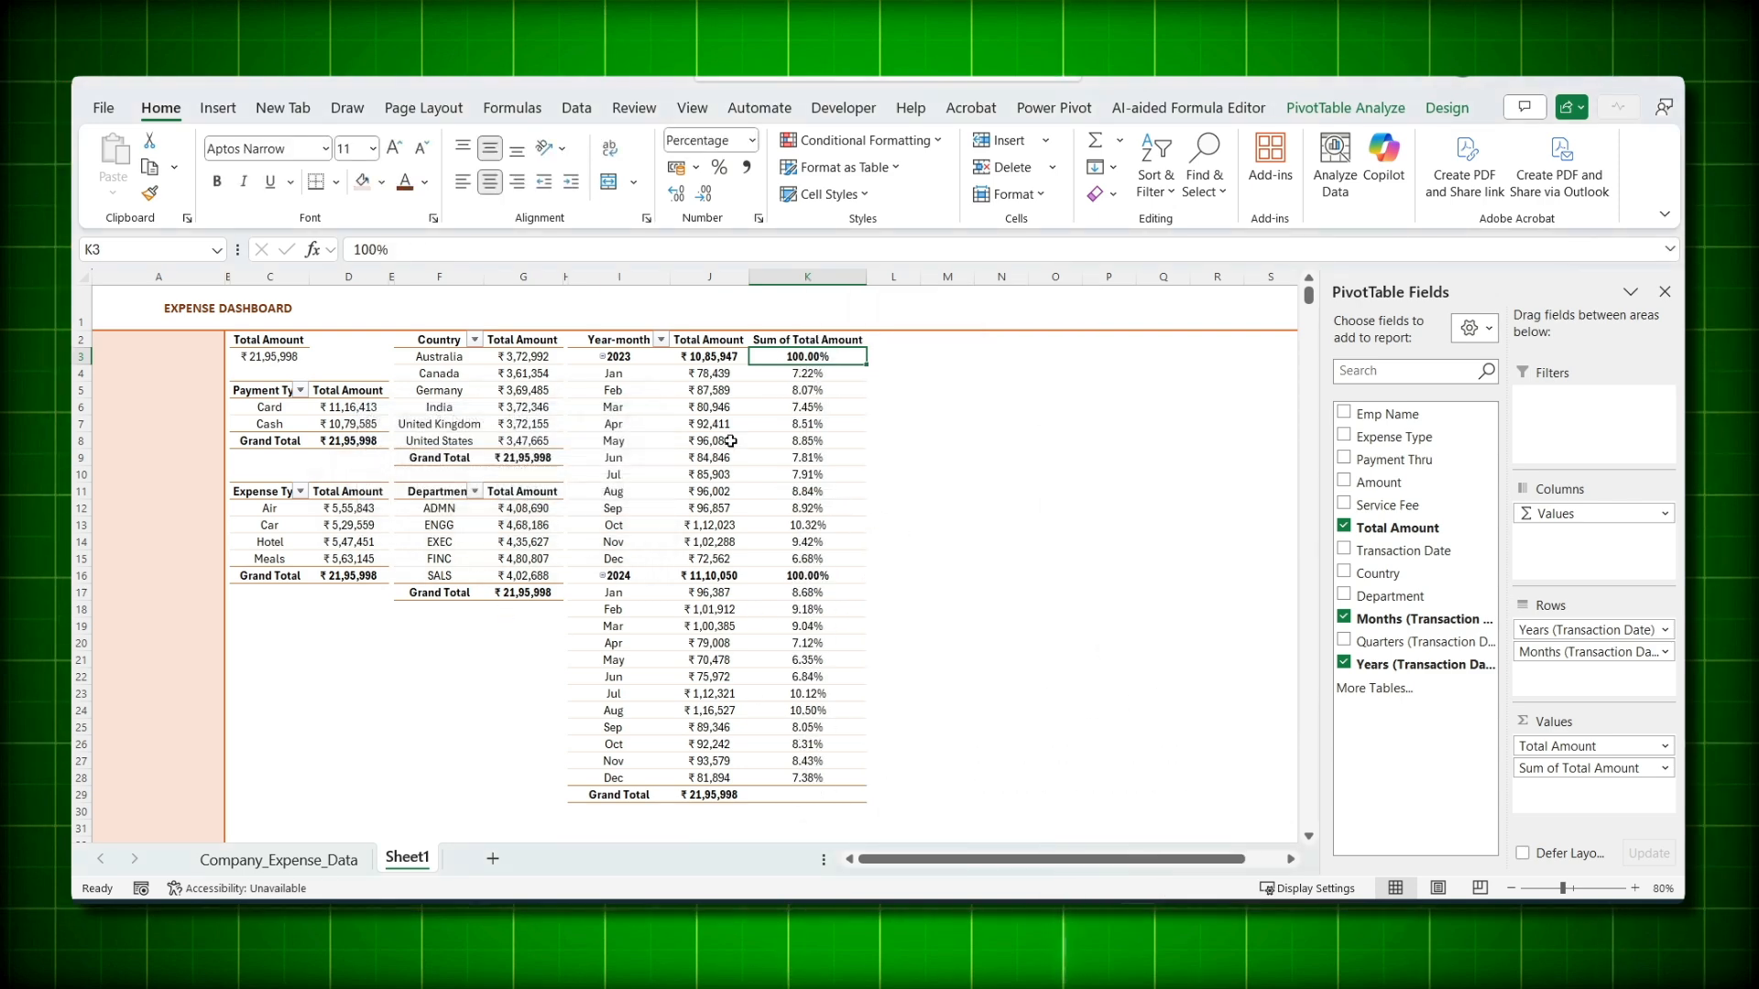
- Select the monthly amounts and percentages to check their totals, then select the Country pivot
{"action": "left_click_drag", "start_coordinate": [709, 373], "coordinate": [709, 474]}
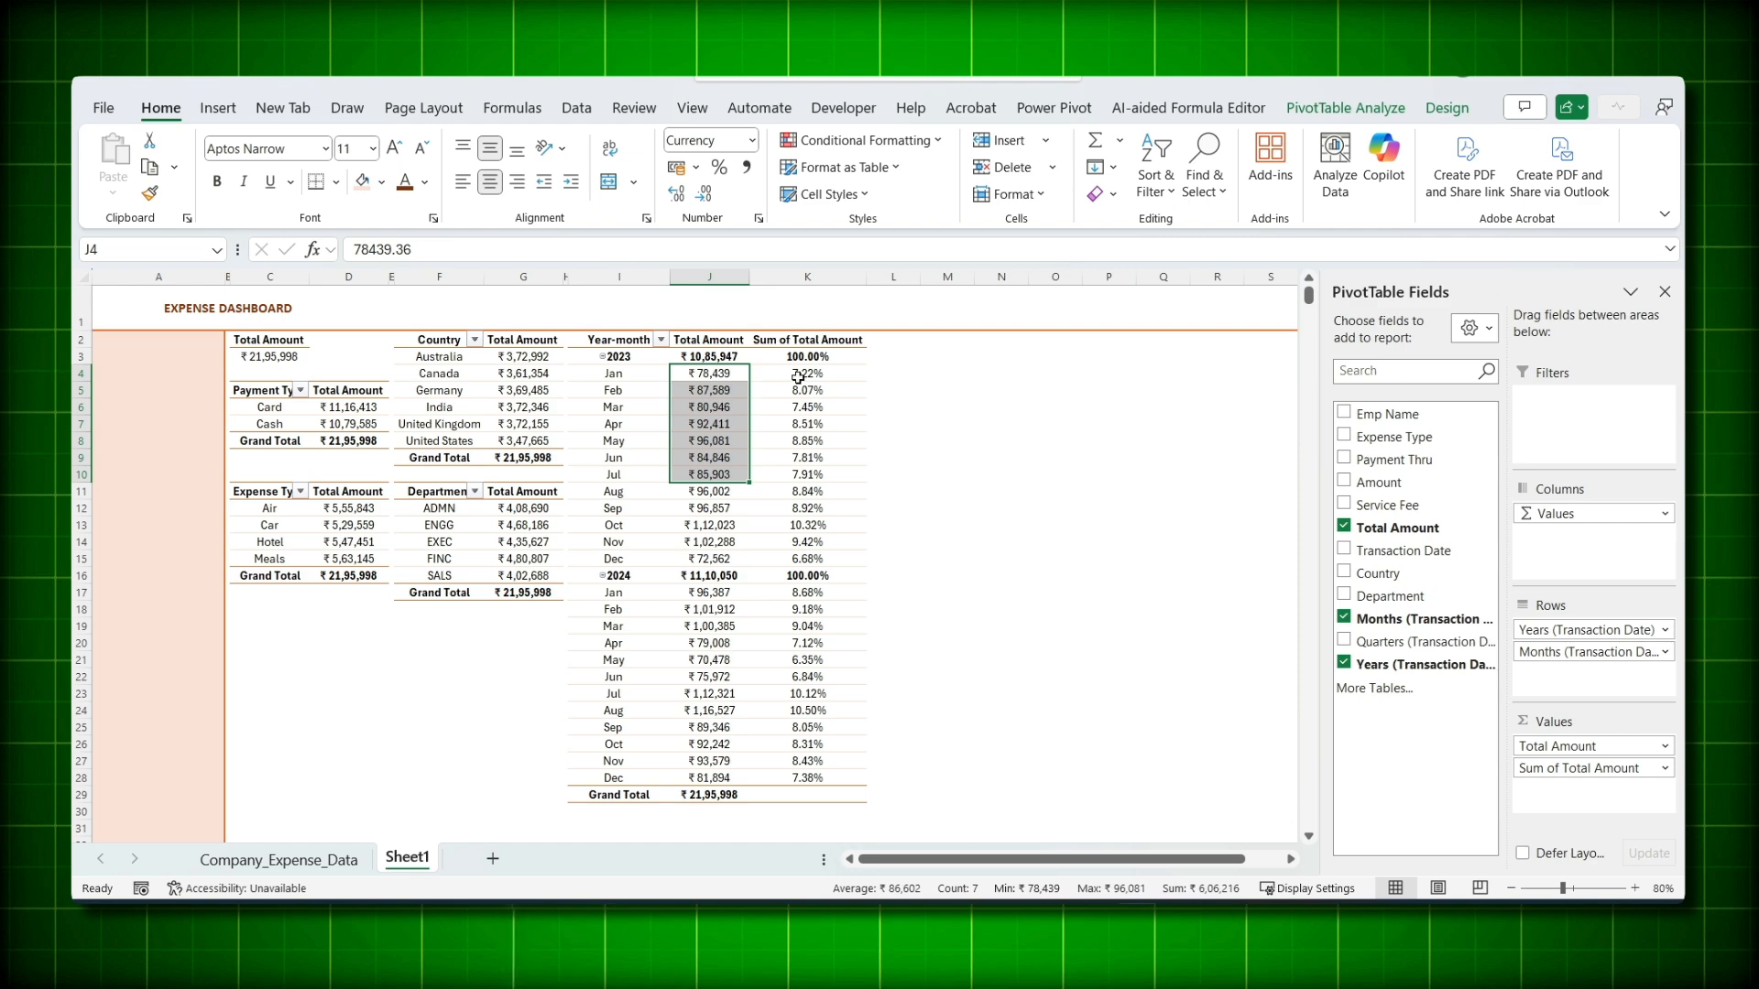
{"action": "left_click_drag", "start_coordinate": [798, 377], "coordinate": [816, 775]}
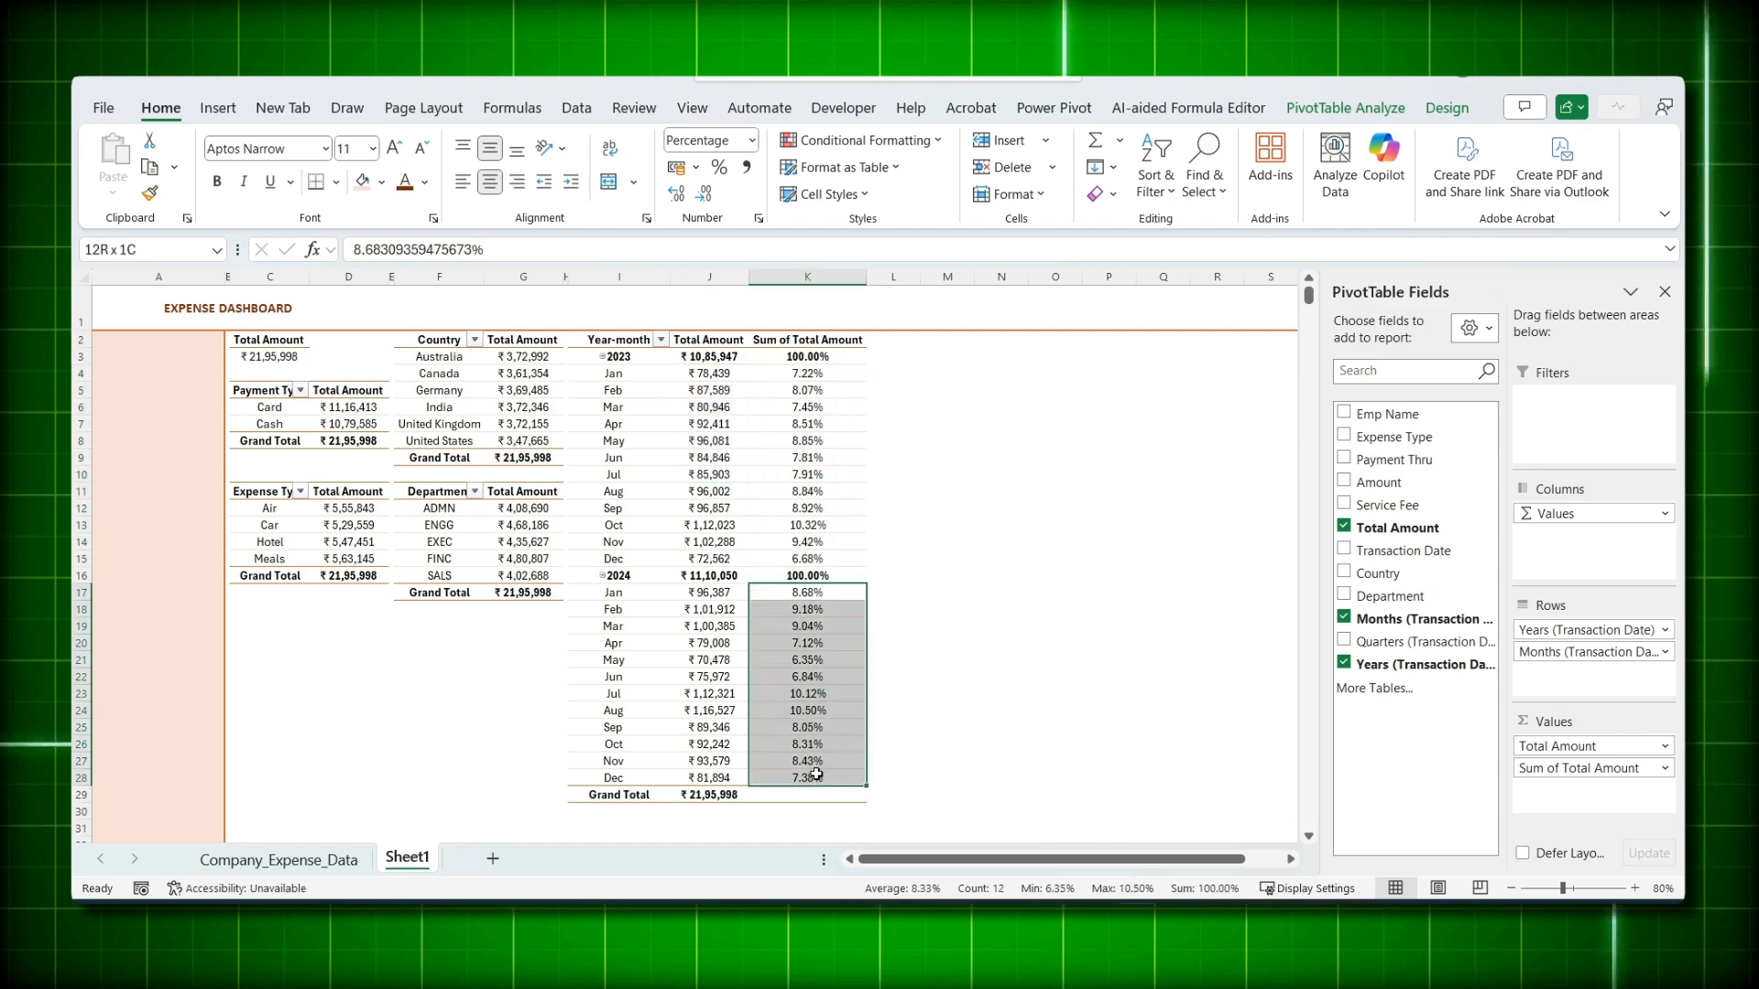
{"action": "left_click", "coordinate": [804, 659]}
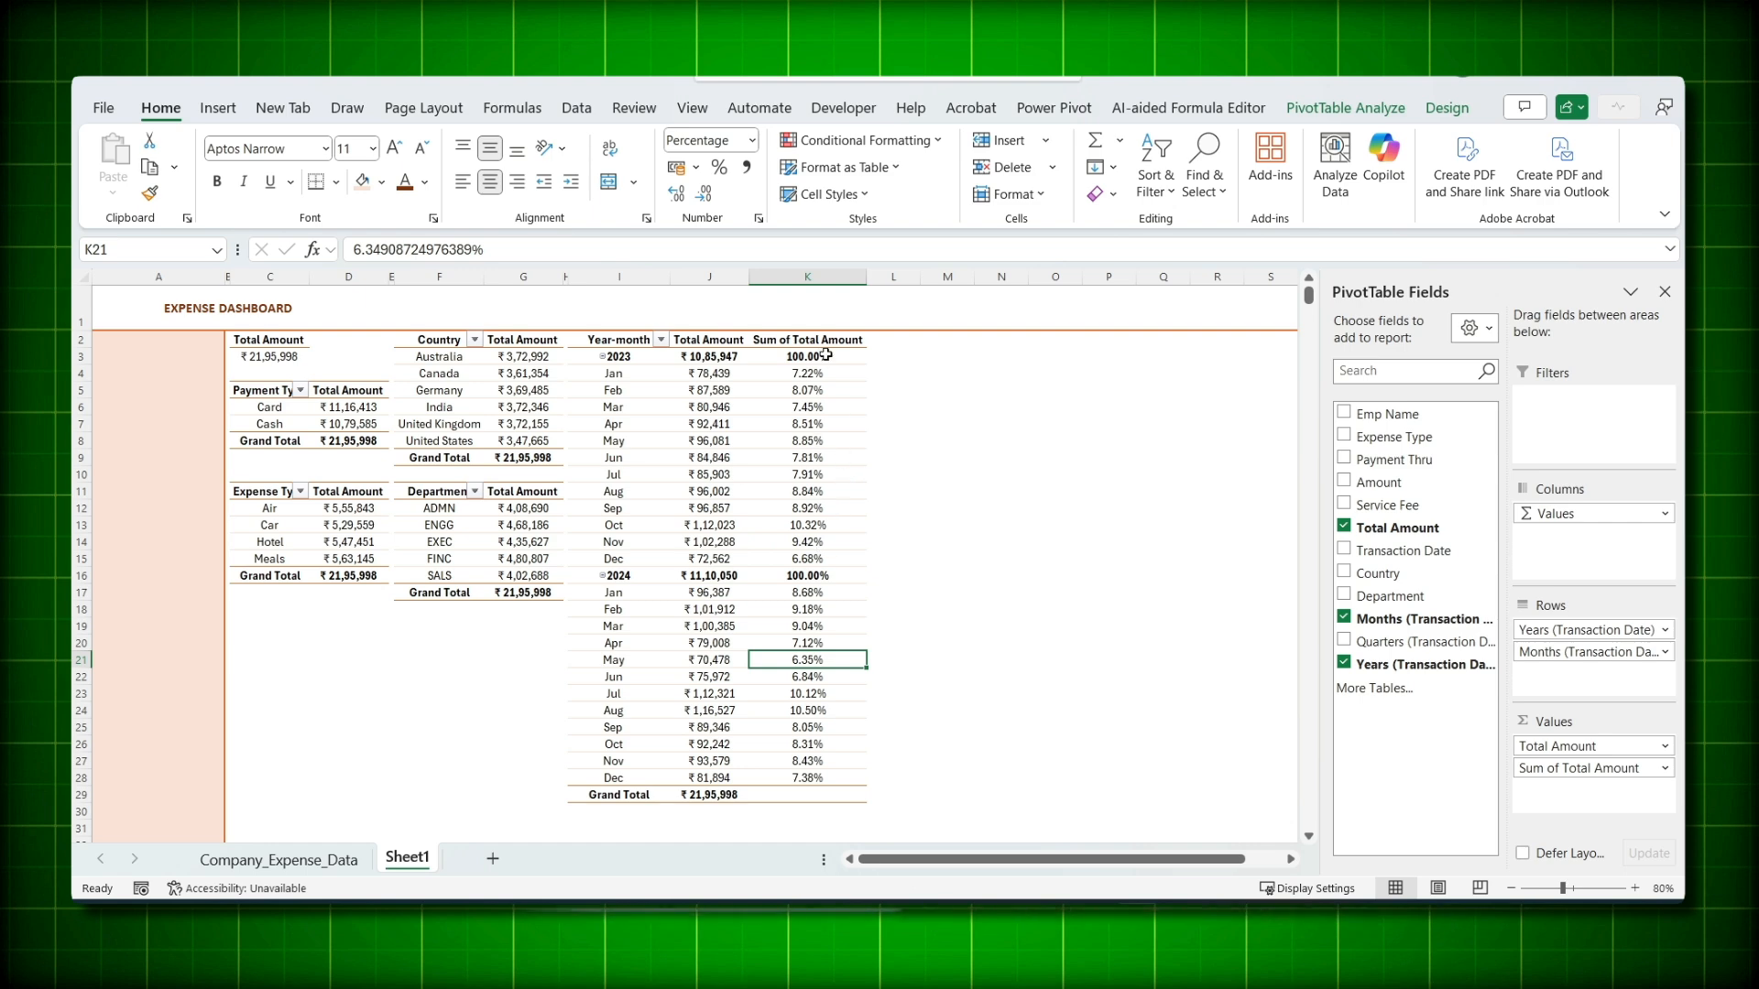
{"action": "left_click_drag", "start_coordinate": [426, 341], "coordinate": [529, 397]}
- Copy the Country pivot and paste it at M2
{"action": "left_click_drag", "start_coordinate": [540, 459], "coordinate": [540, 459]}
{"action": "key", "text": "ctrl+c"}
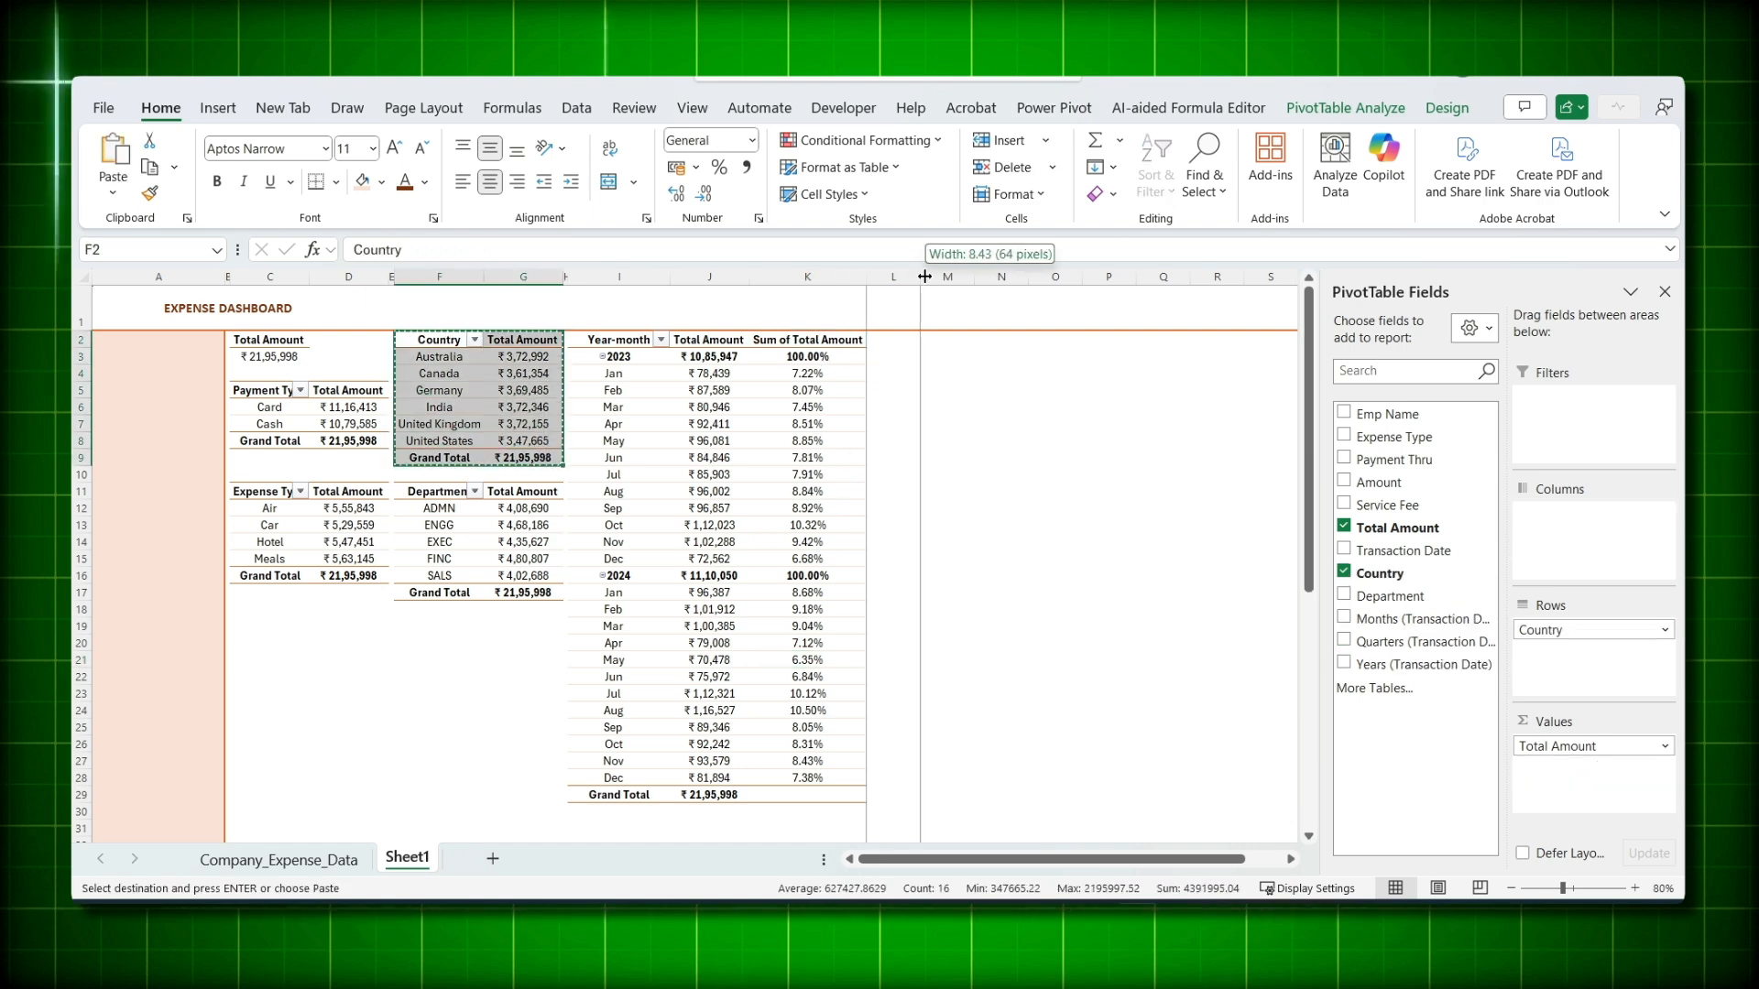
{"action": "left_click", "coordinate": [705, 406]}
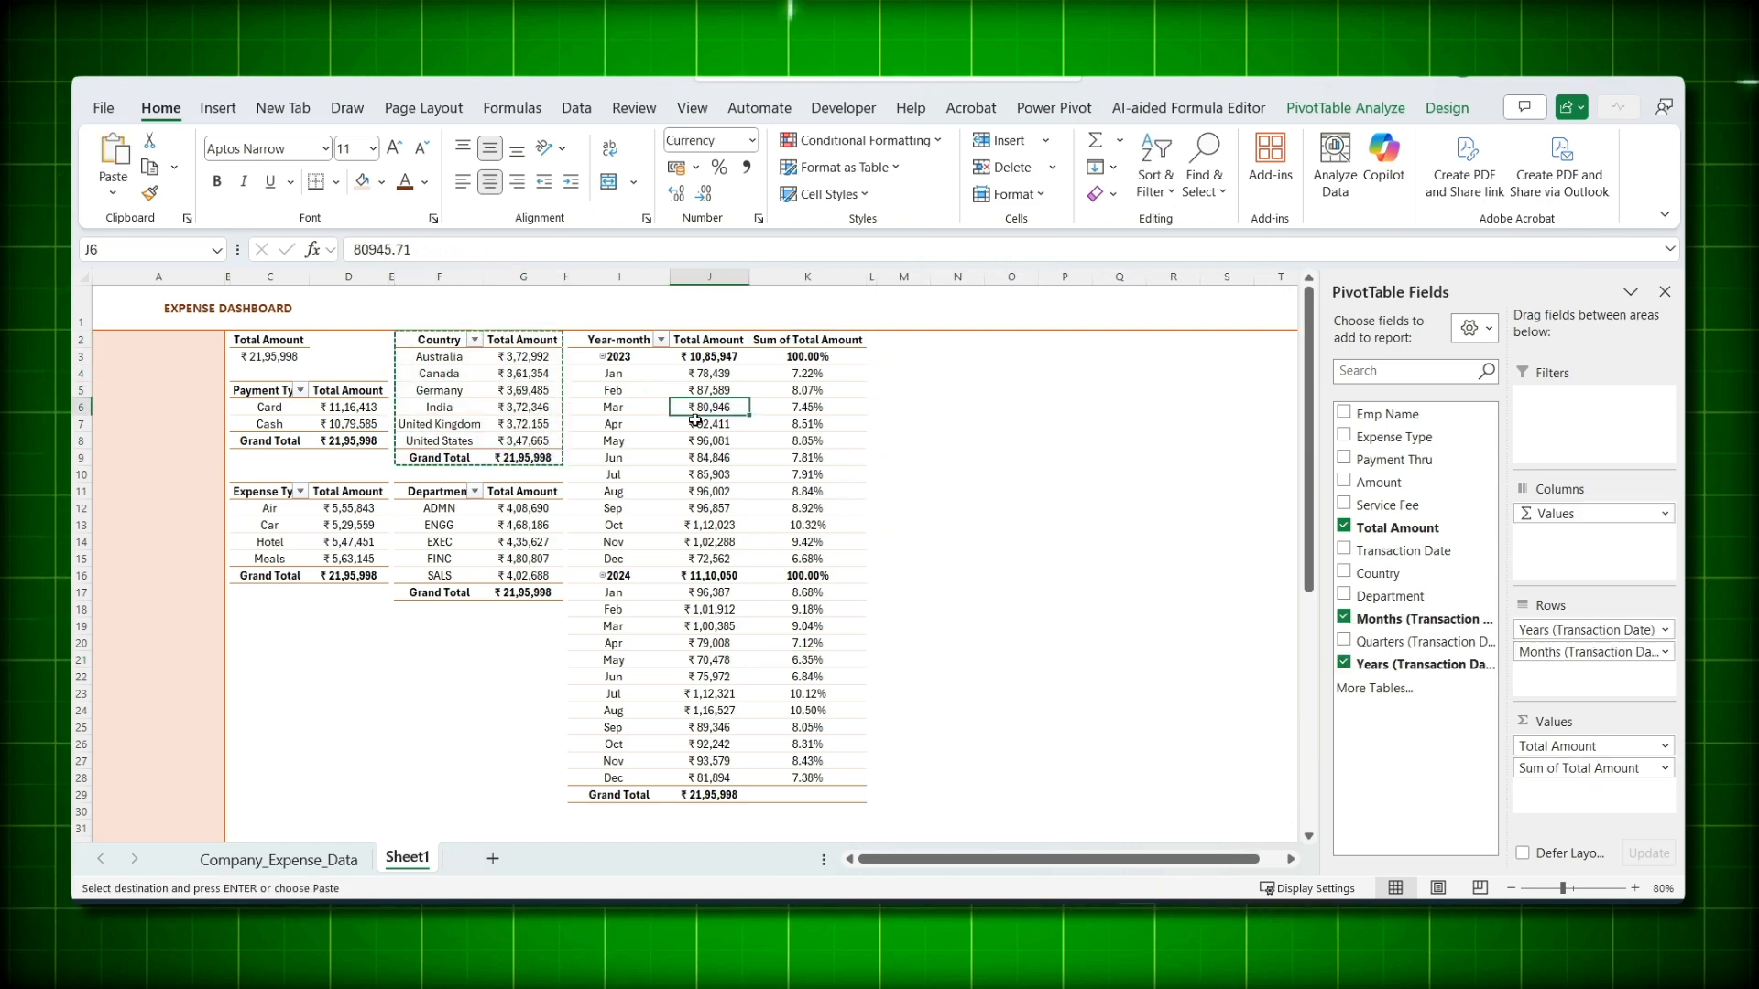
{"action": "left_click", "coordinate": [1324, 109]}
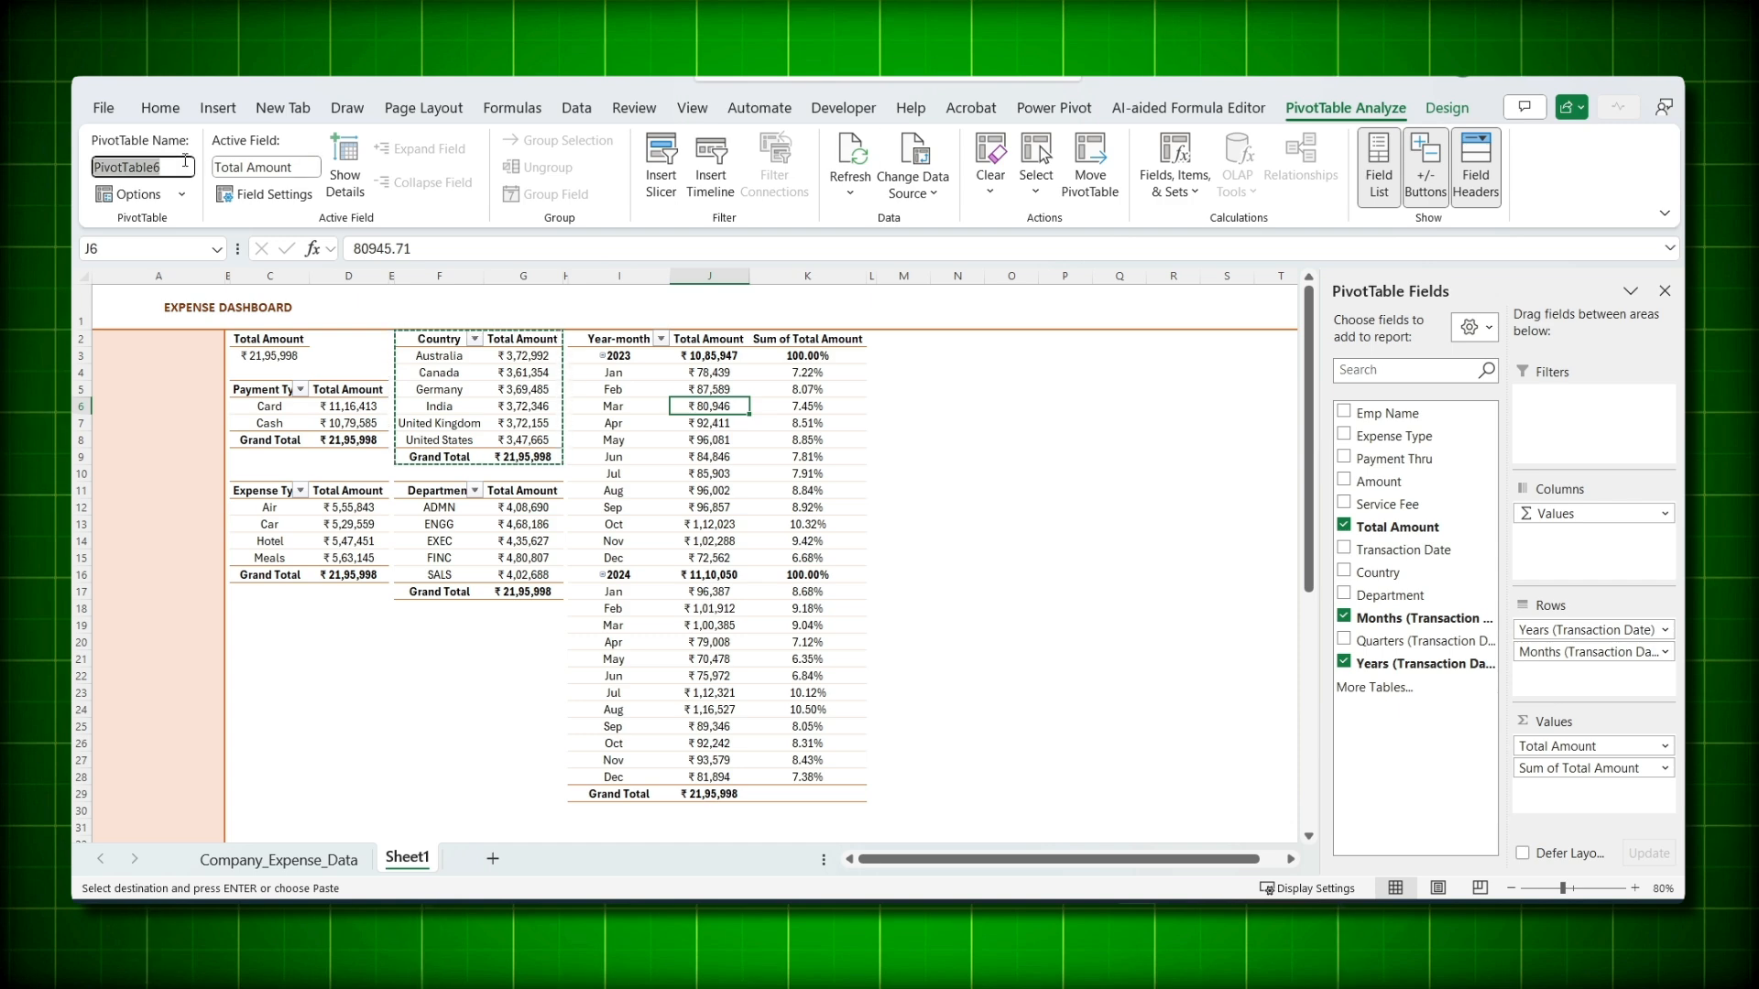
{"action": "left_click", "coordinate": [919, 341]}
{"action": "key", "text": "ctrl+v"}
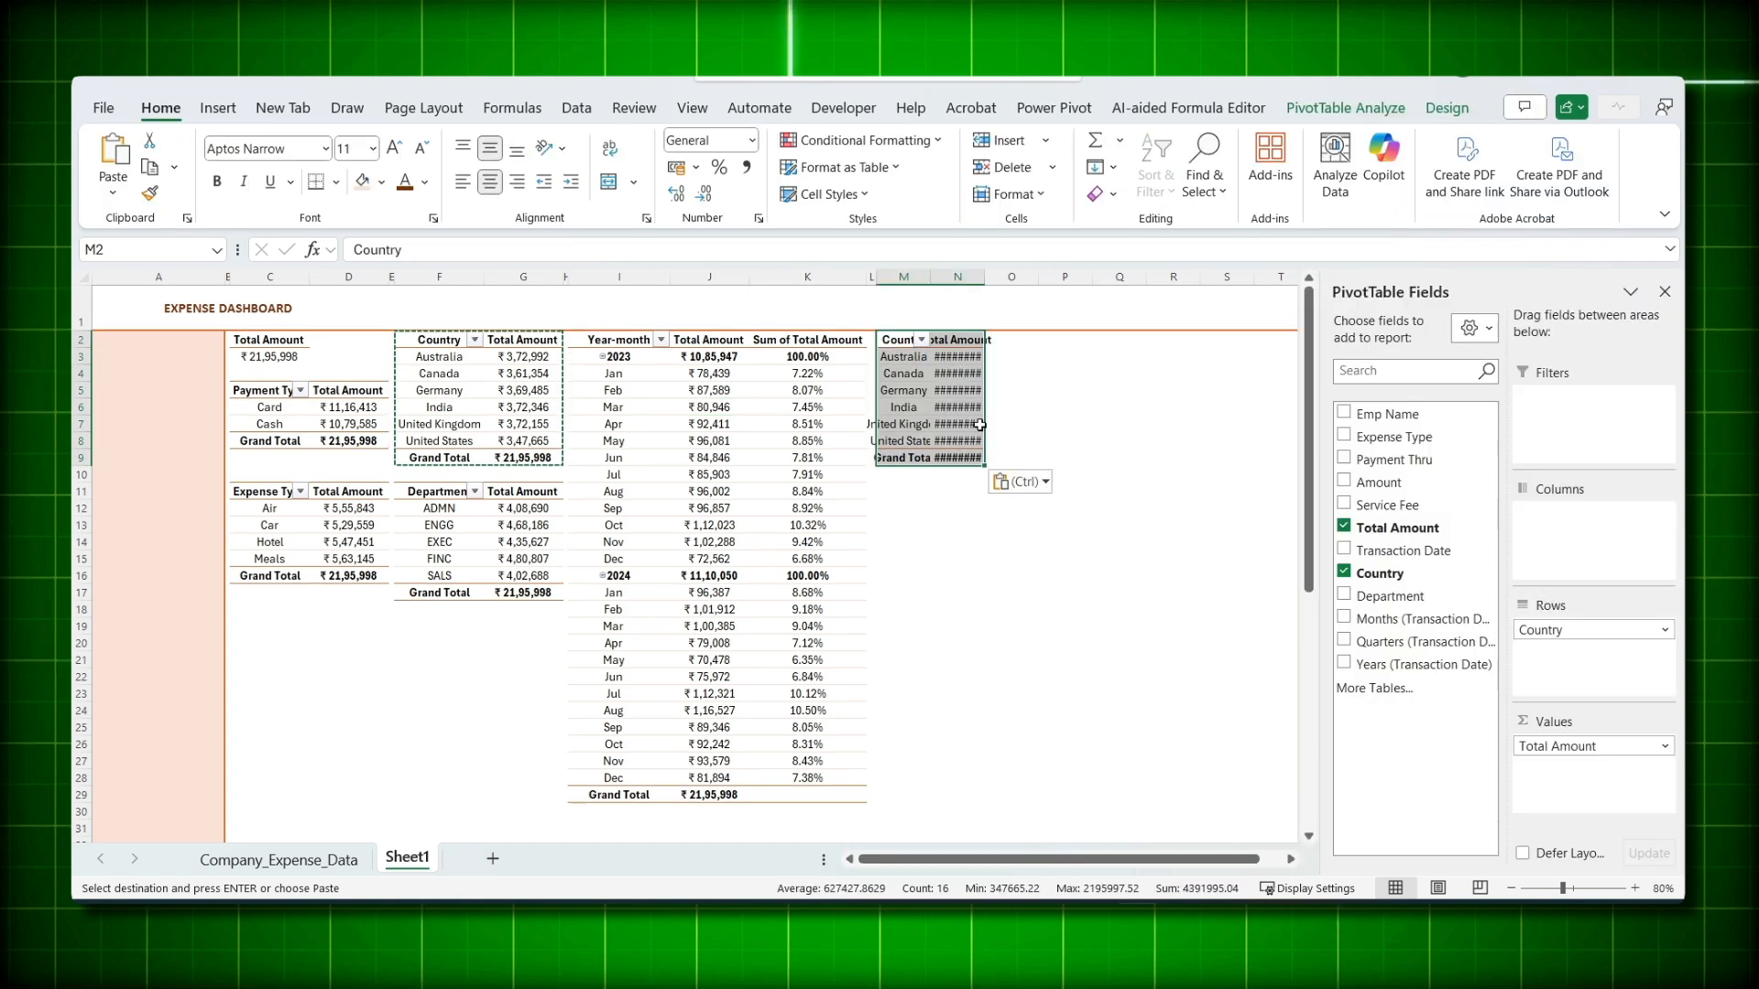
- Replace Country with Emp Name in the M2 pivot's rows
{"action": "left_click", "coordinate": [910, 409]}
{"action": "left_click", "coordinate": [909, 410]}
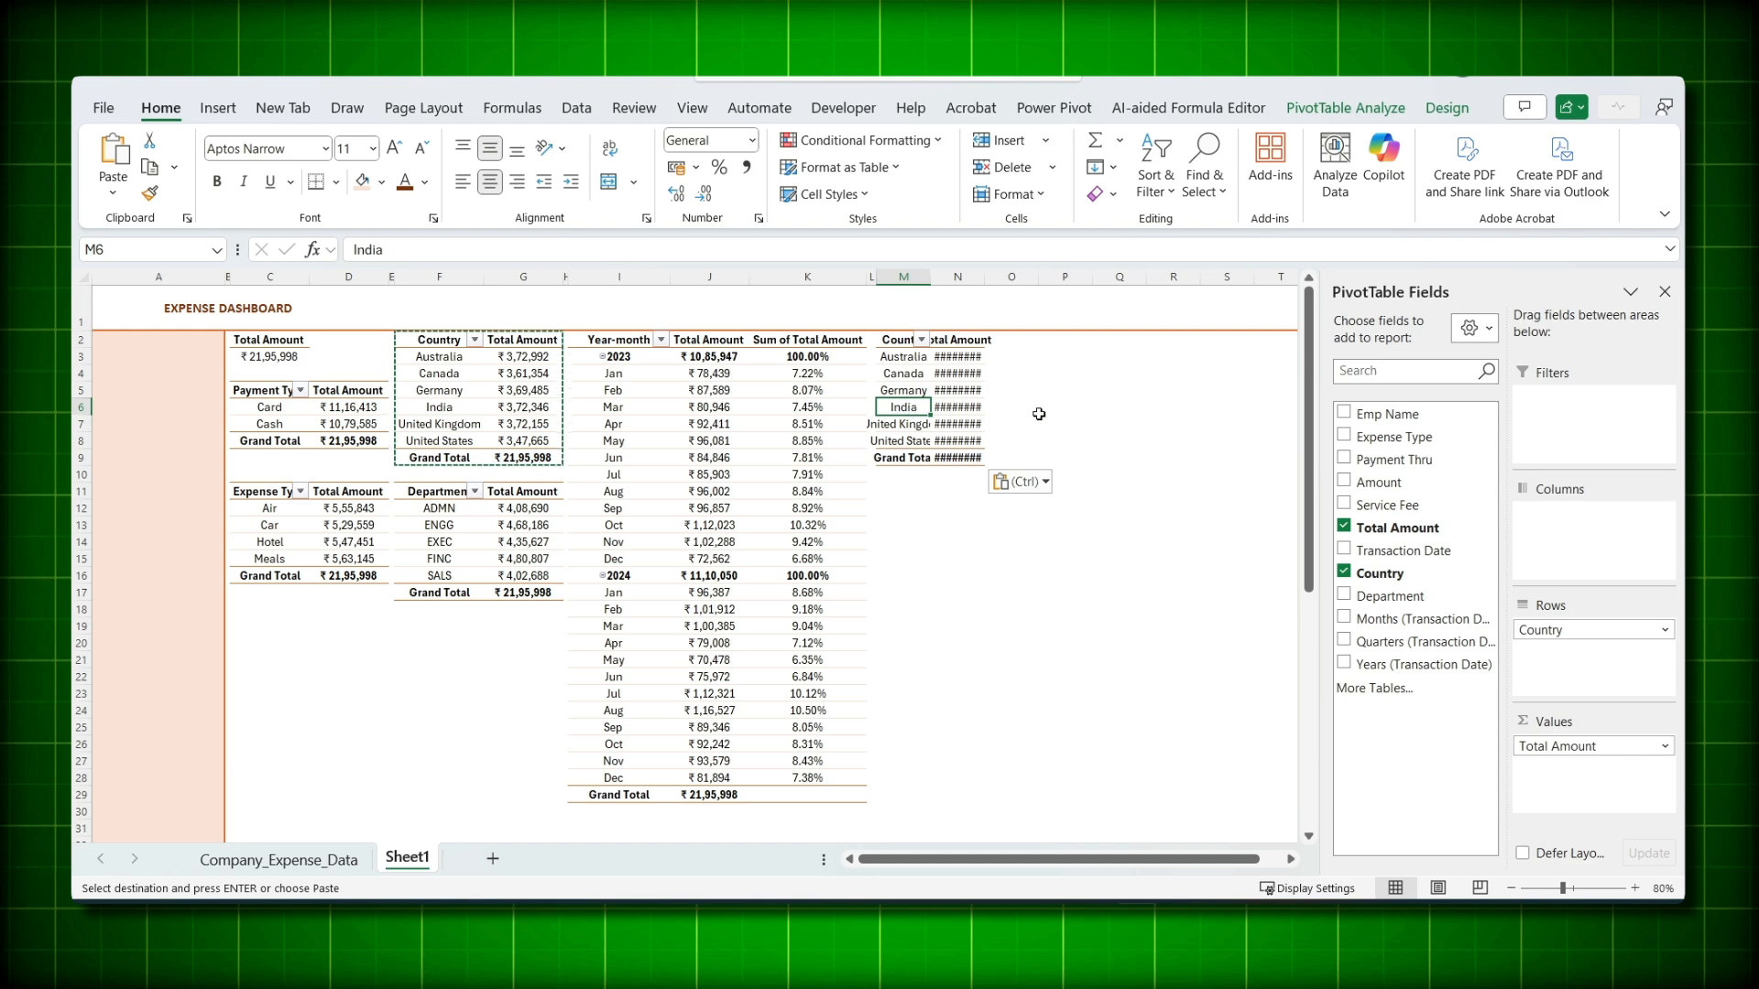
{"action": "left_click", "coordinate": [1343, 413]}
{"action": "left_click", "coordinate": [1343, 572]}
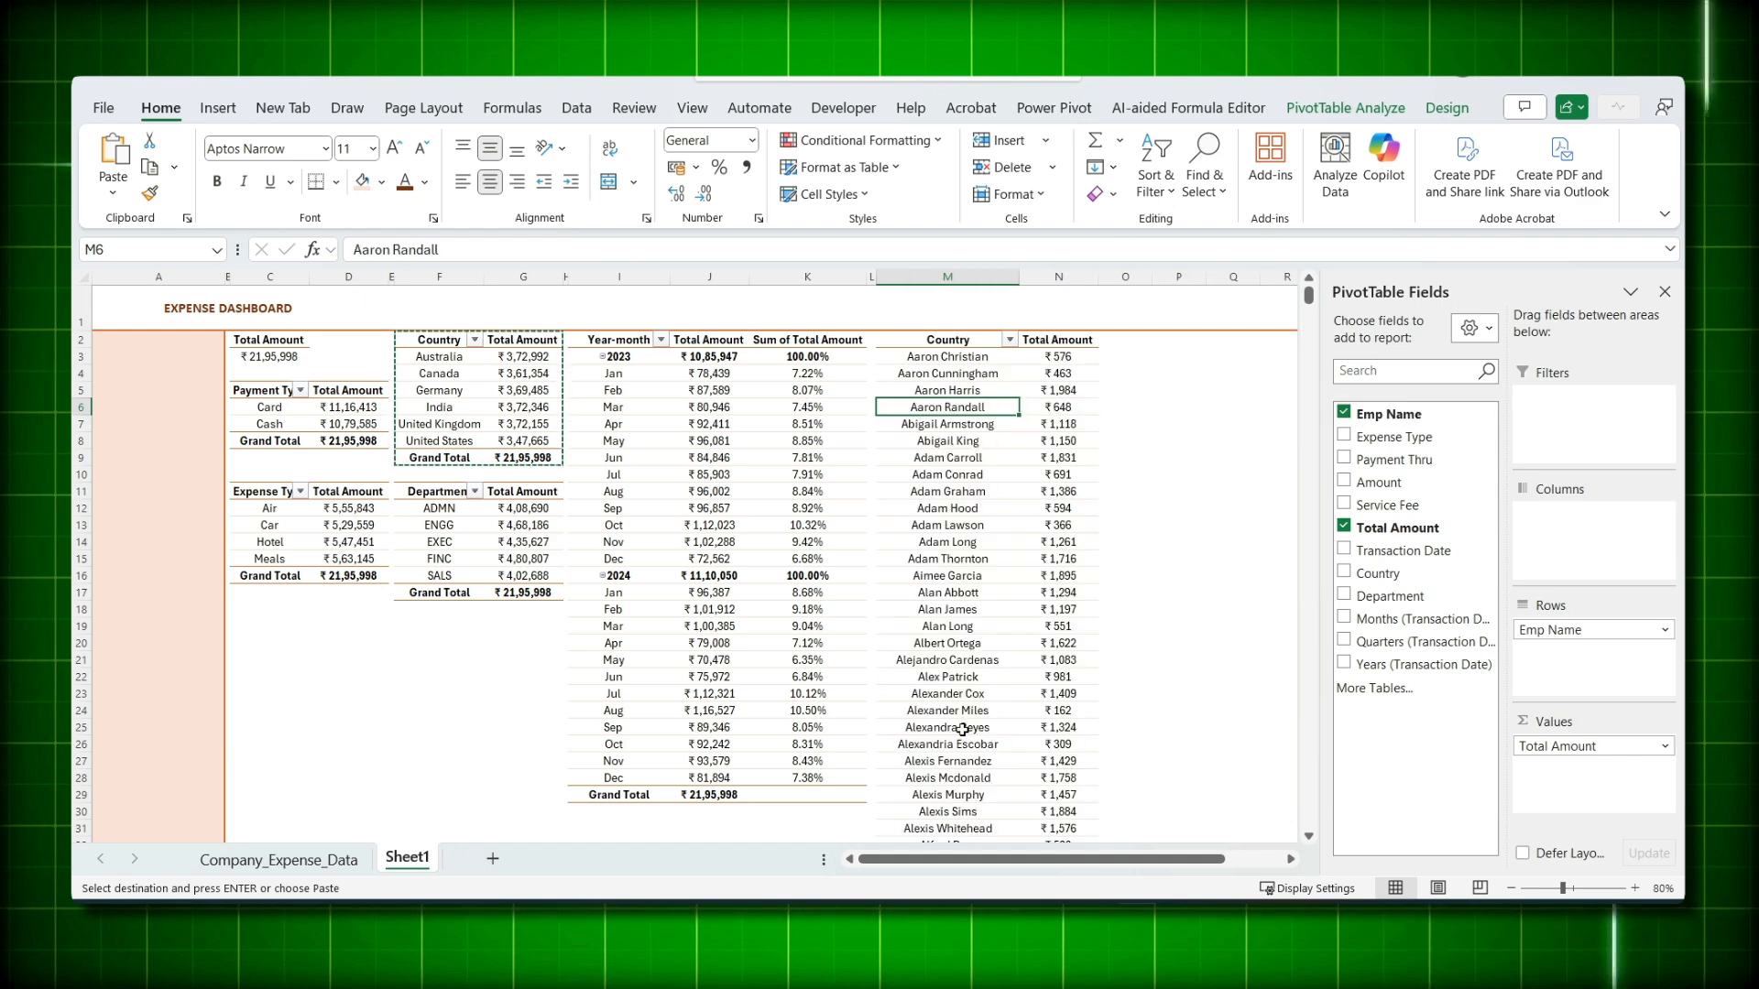
- Apply a Top 10 value filter set to show the top 20 employees
{"action": "left_click", "coordinate": [1010, 341]}
{"action": "mouse_move", "coordinate": [899, 522]}
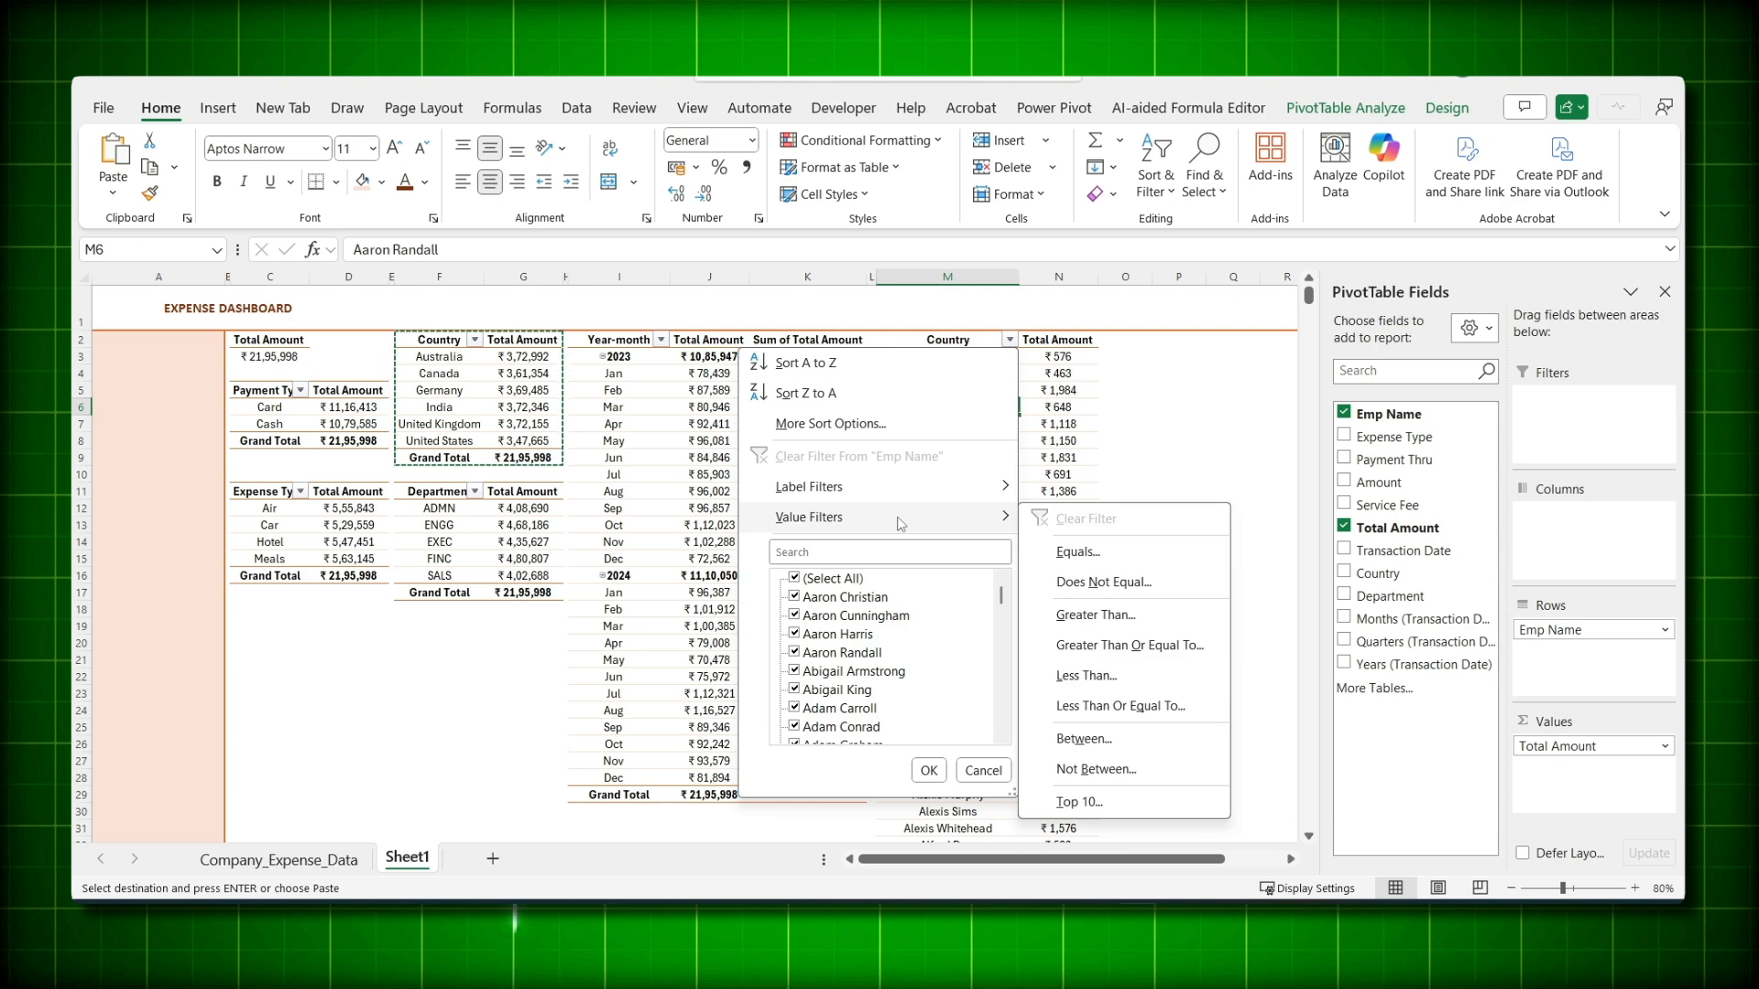
{"action": "left_click", "coordinate": [1079, 802]}
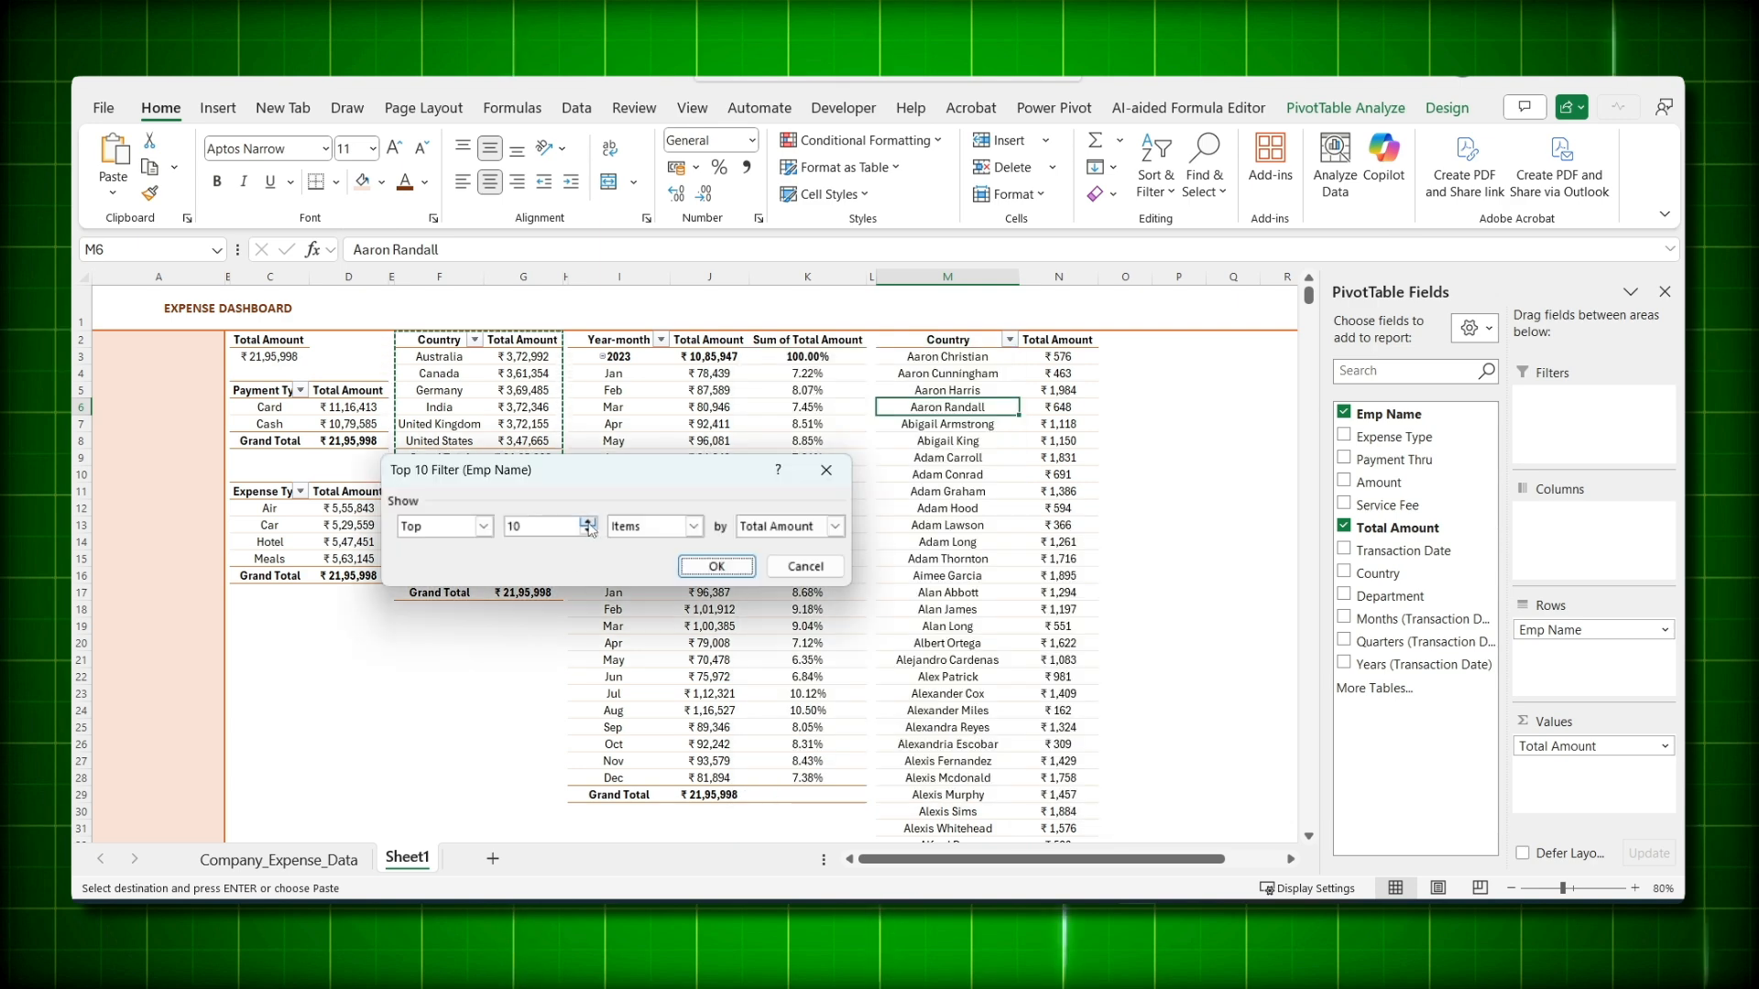
{"action": "left_click_drag", "start_coordinate": [525, 528], "coordinate": [482, 528]}
{"action": "type", "text": "20"}
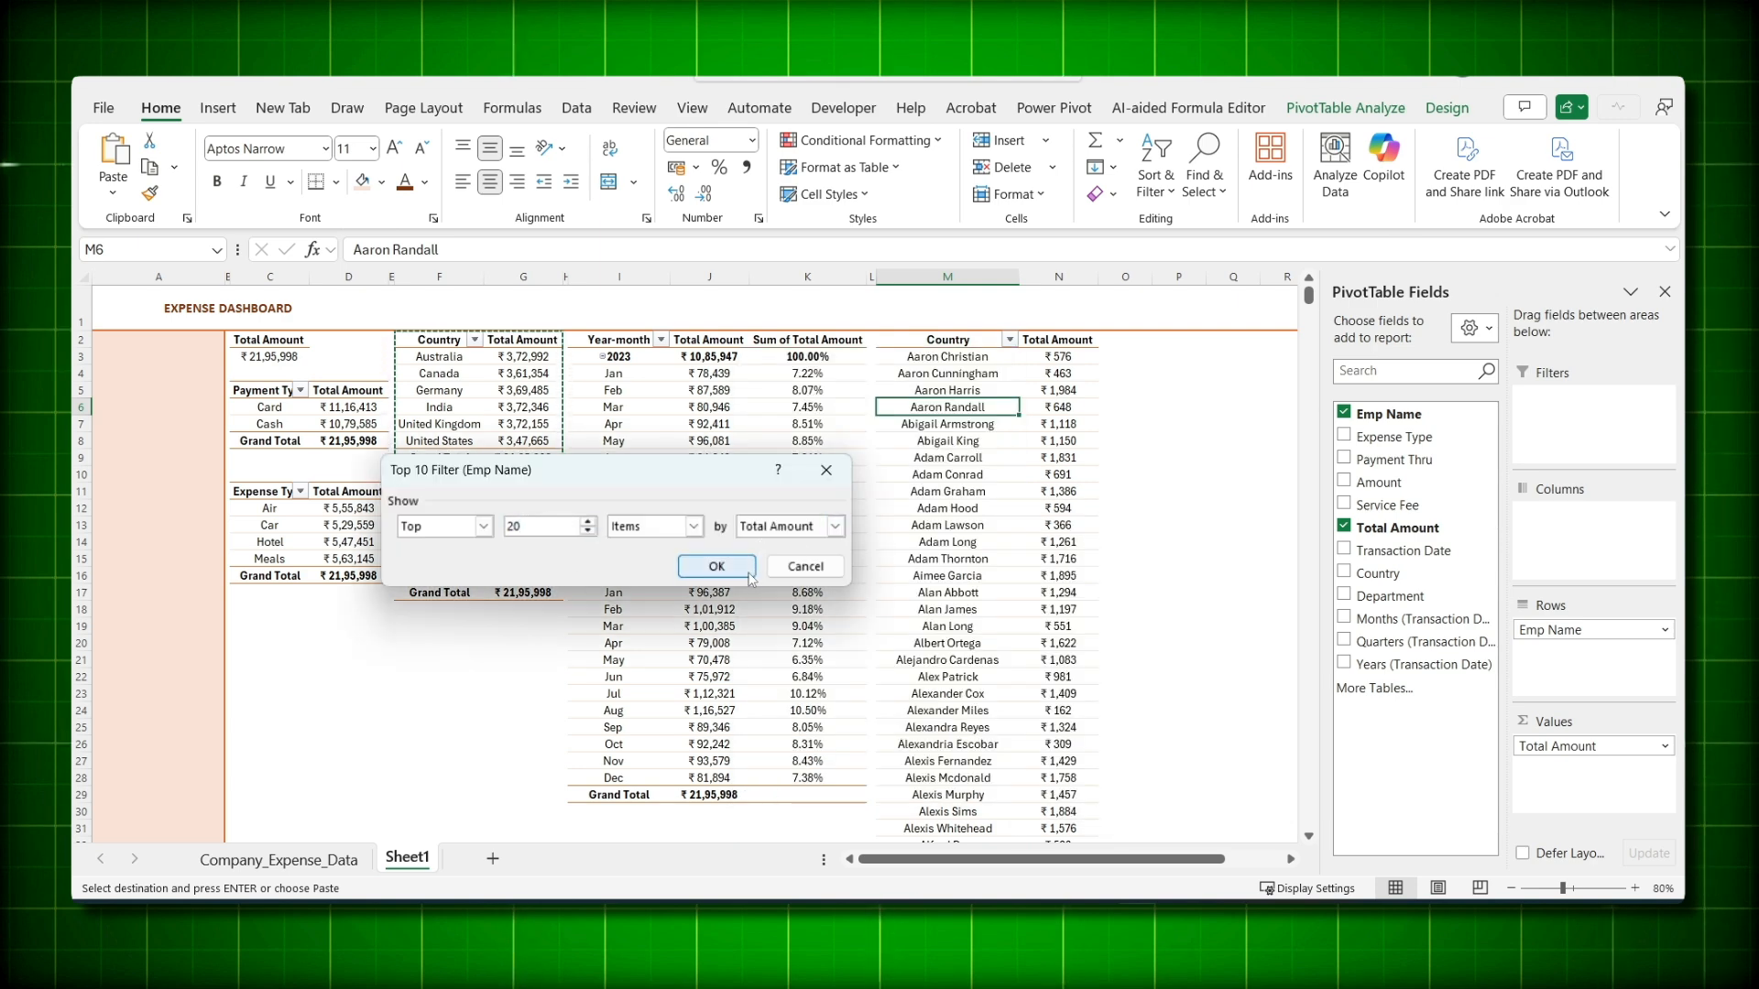
{"action": "left_click", "coordinate": [750, 574]}
- Sort the employees descending by Total Amount
{"action": "left_click", "coordinate": [982, 340]}
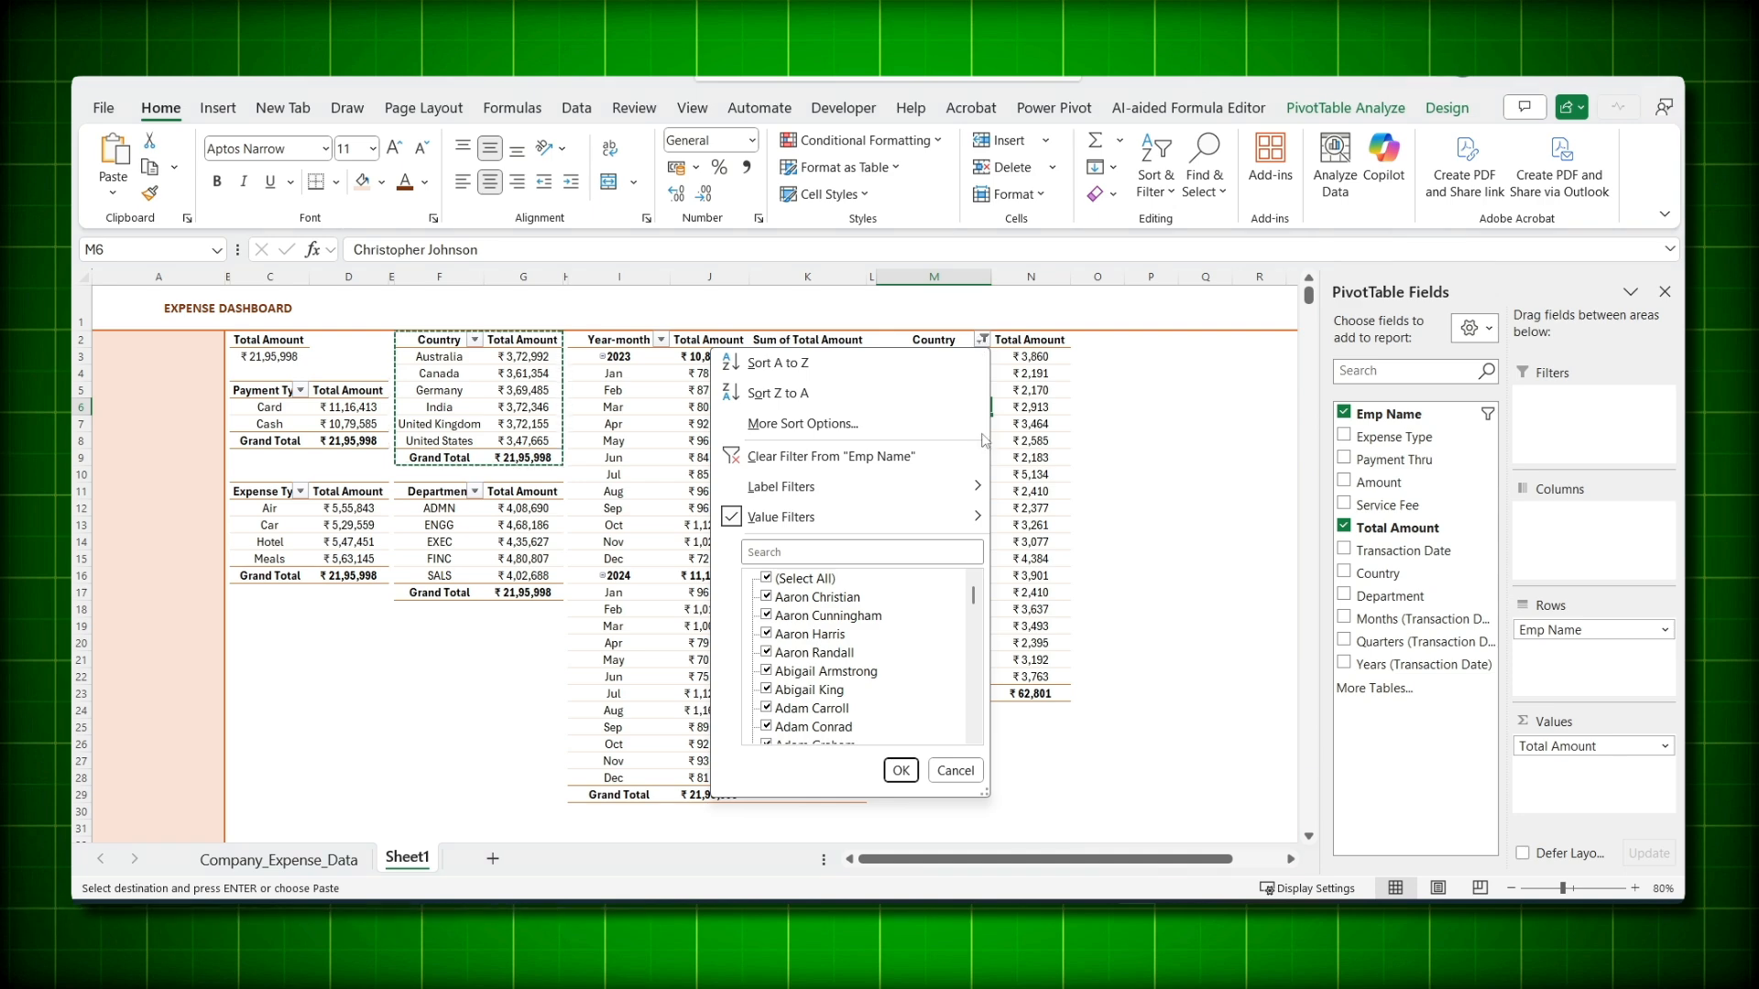
{"action": "left_click", "coordinate": [802, 423]}
{"action": "left_click", "coordinate": [474, 494]}
{"action": "left_click", "coordinate": [763, 518]}
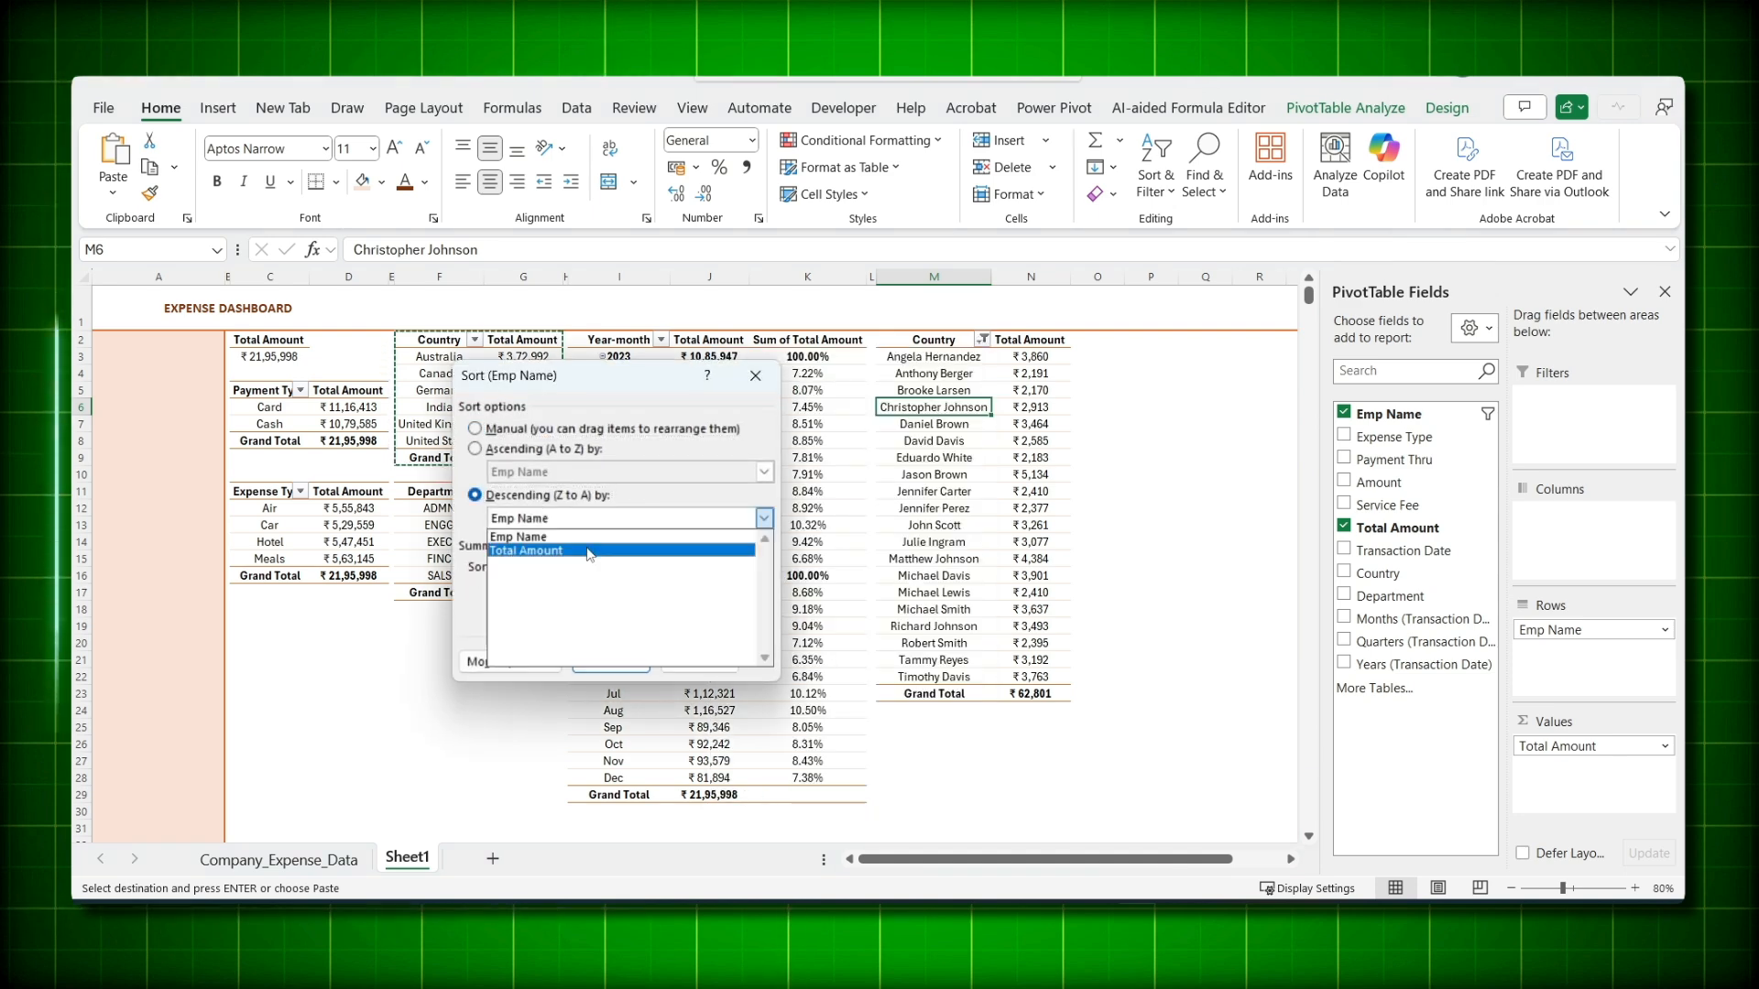
{"action": "left_click", "coordinate": [589, 550]}
{"action": "left_click", "coordinate": [611, 664]}
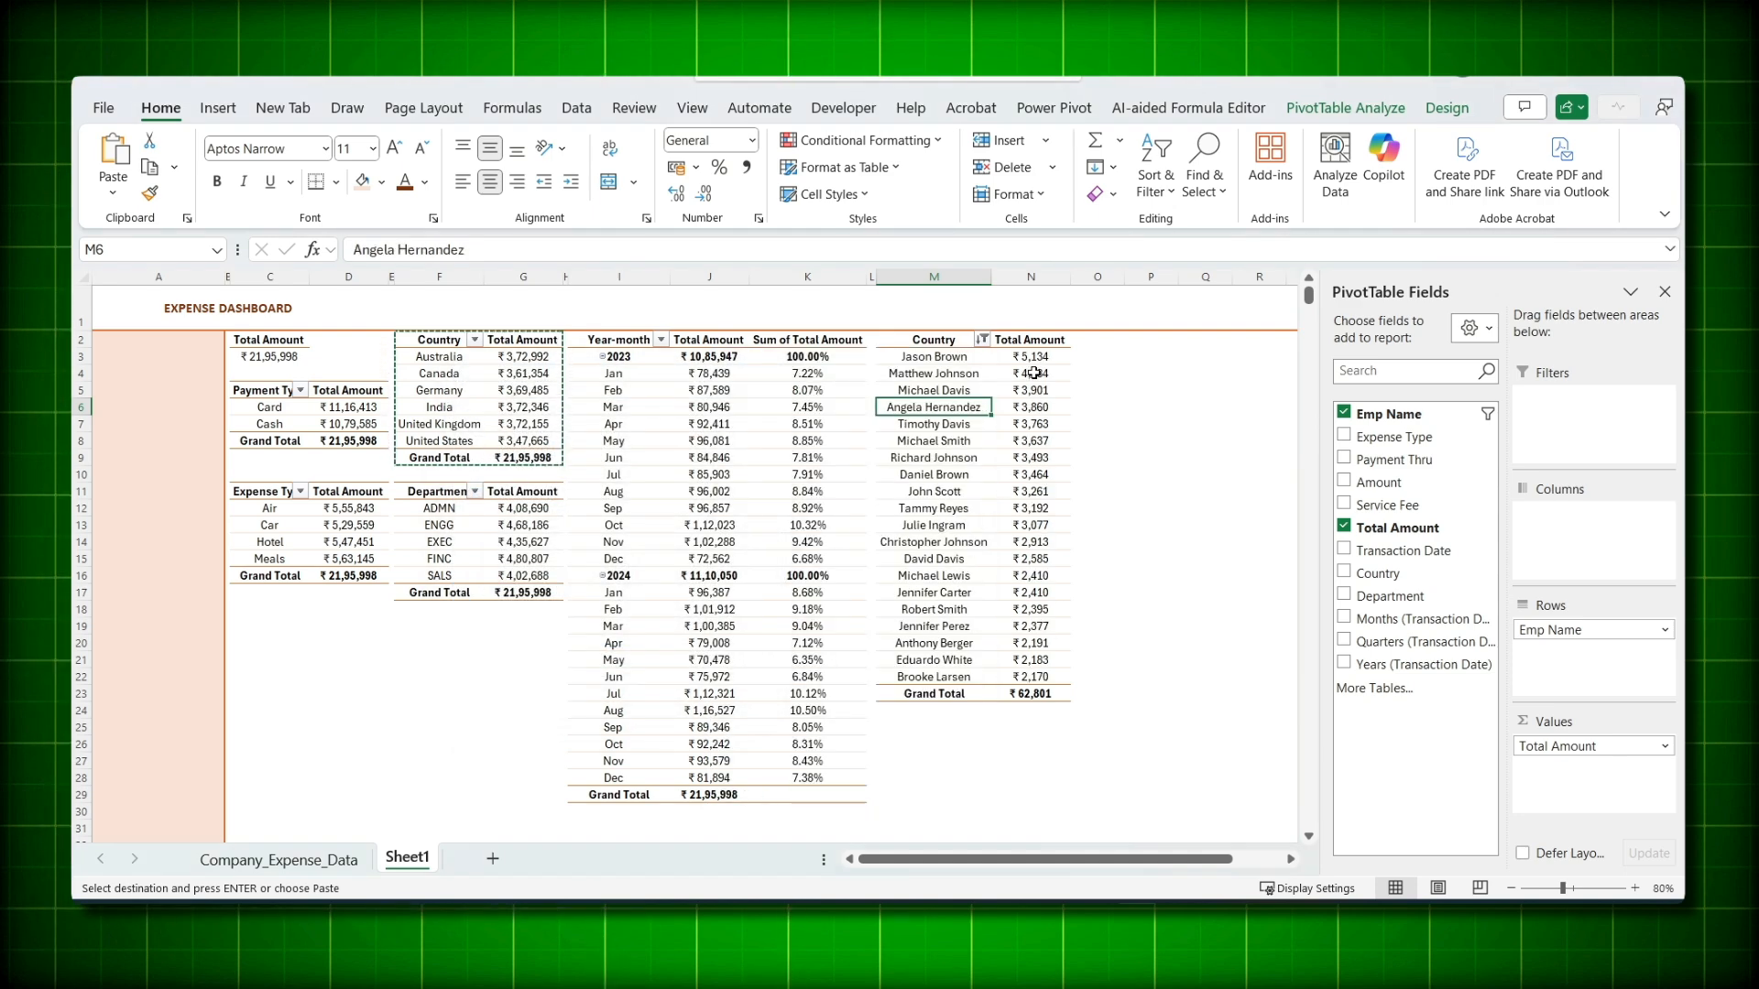
- Cancel the pending copy and select the Total Amount pivot
{"action": "left_click", "coordinate": [1209, 560]}
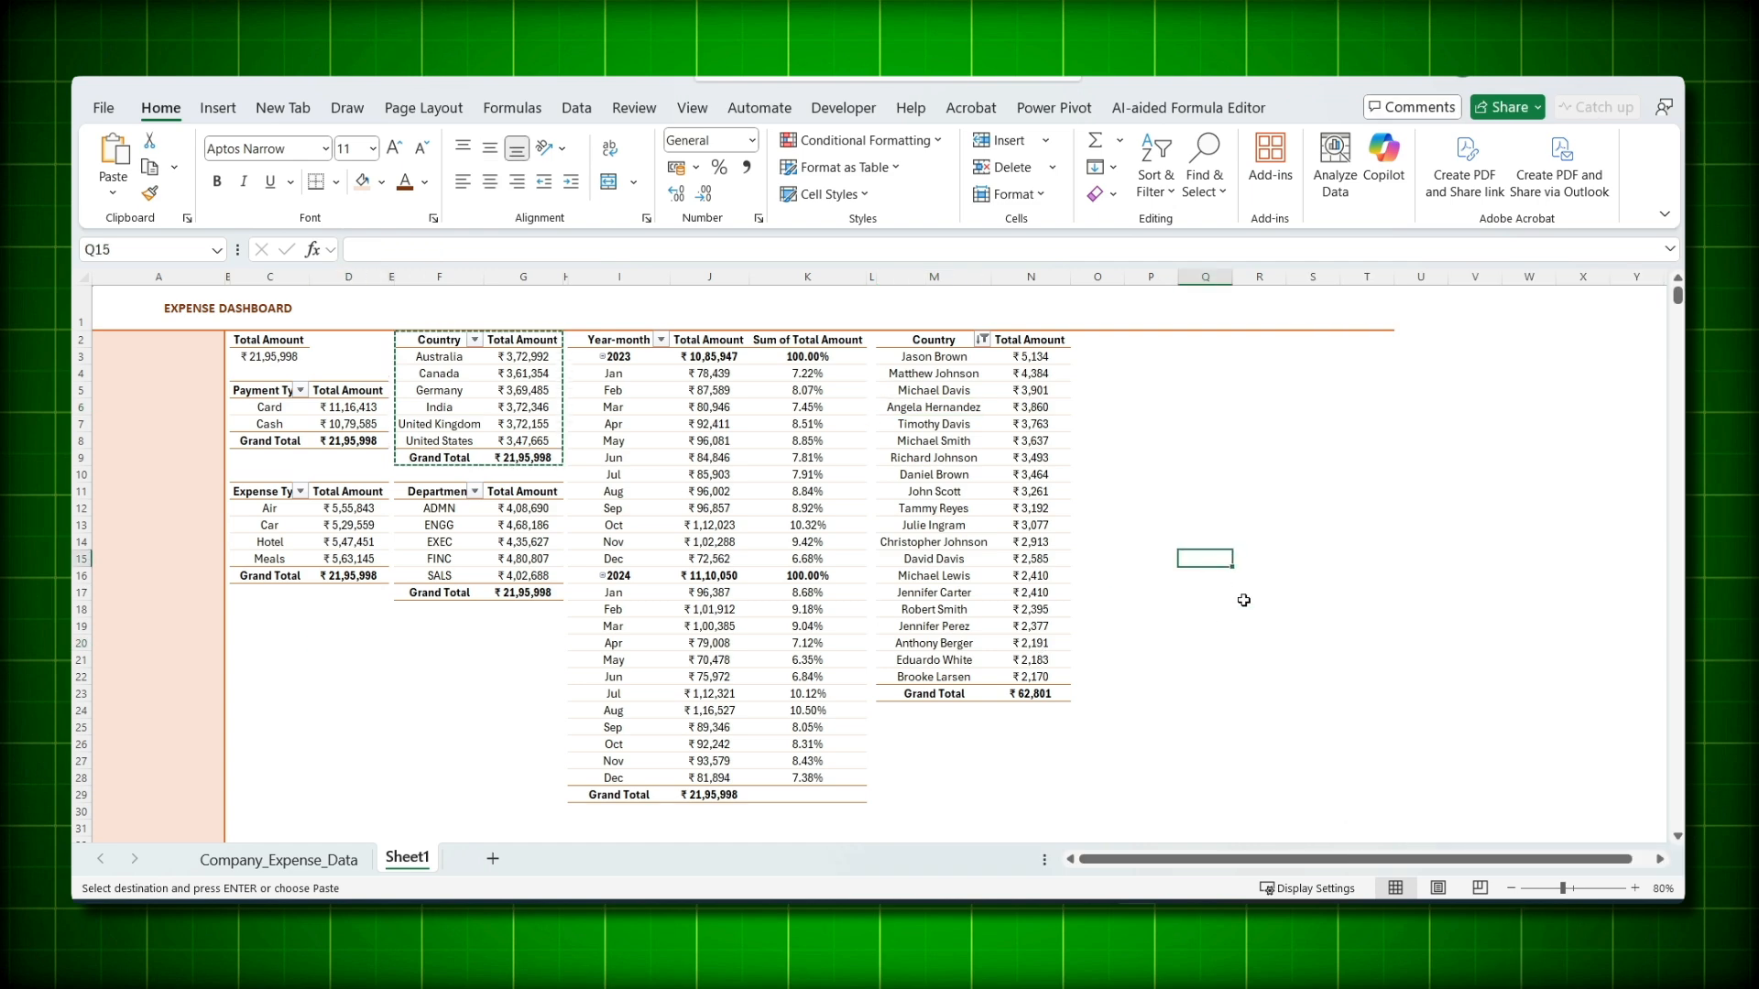
{"action": "left_click", "coordinate": [469, 698]}
{"action": "key", "text": "Escape"}
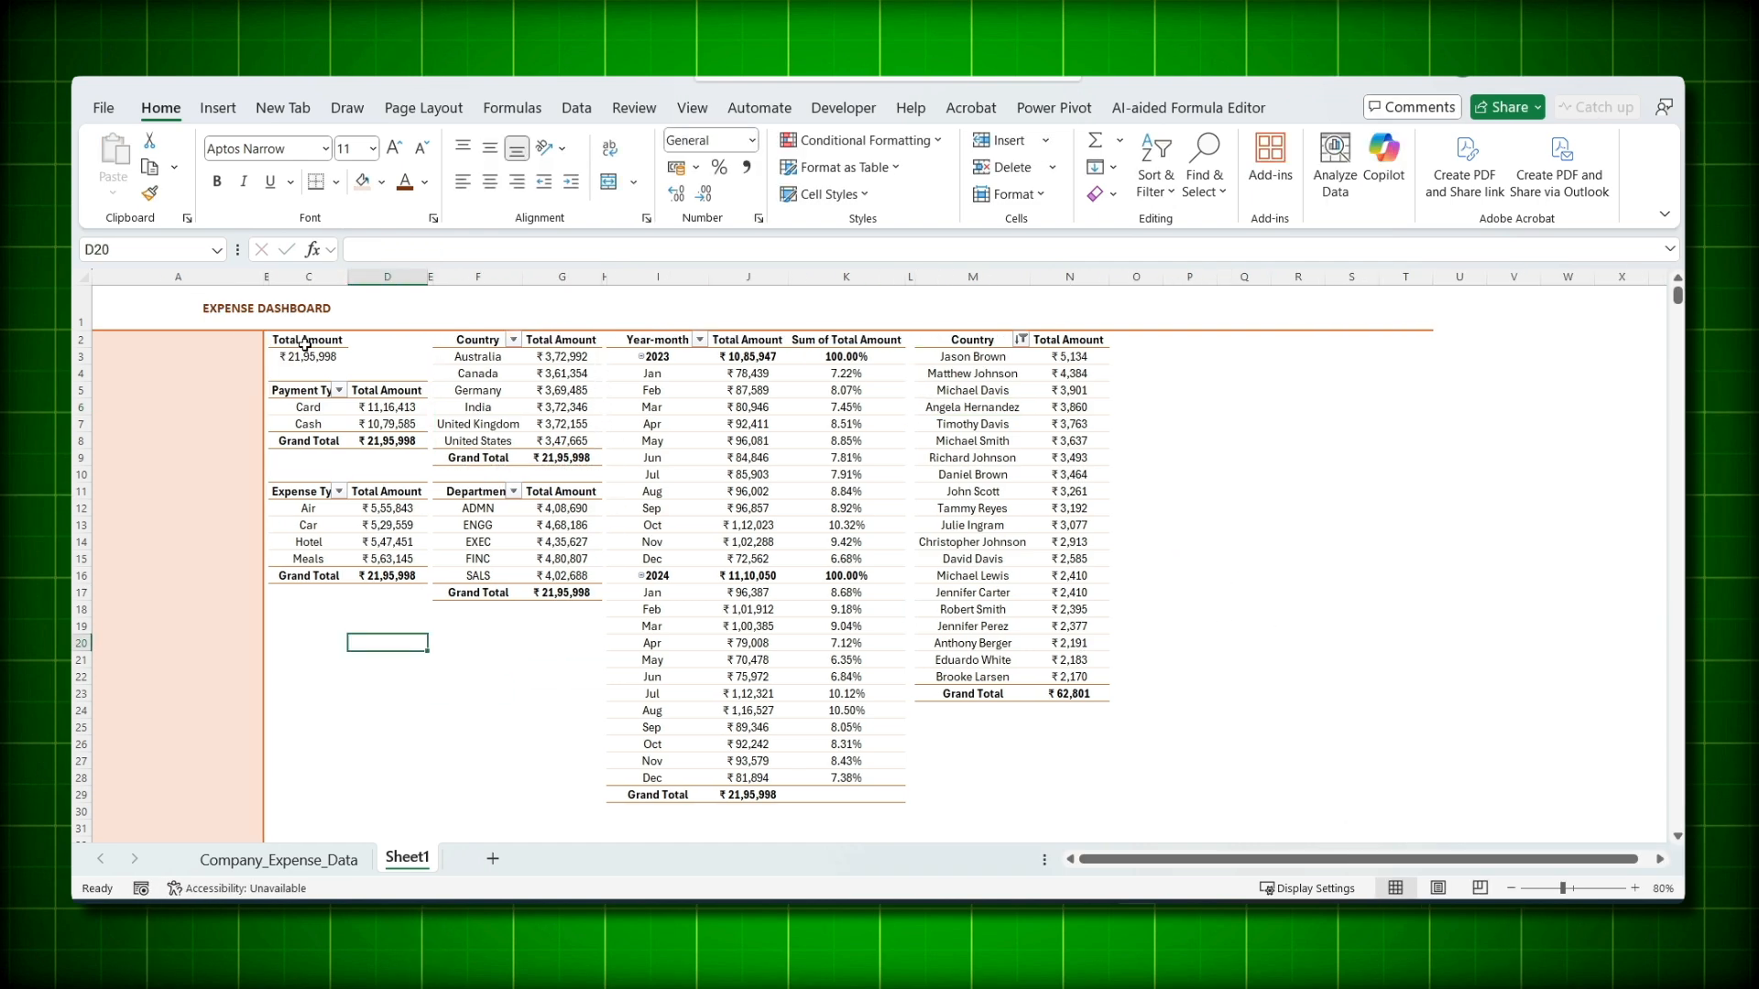
{"action": "left_click", "coordinate": [306, 343]}
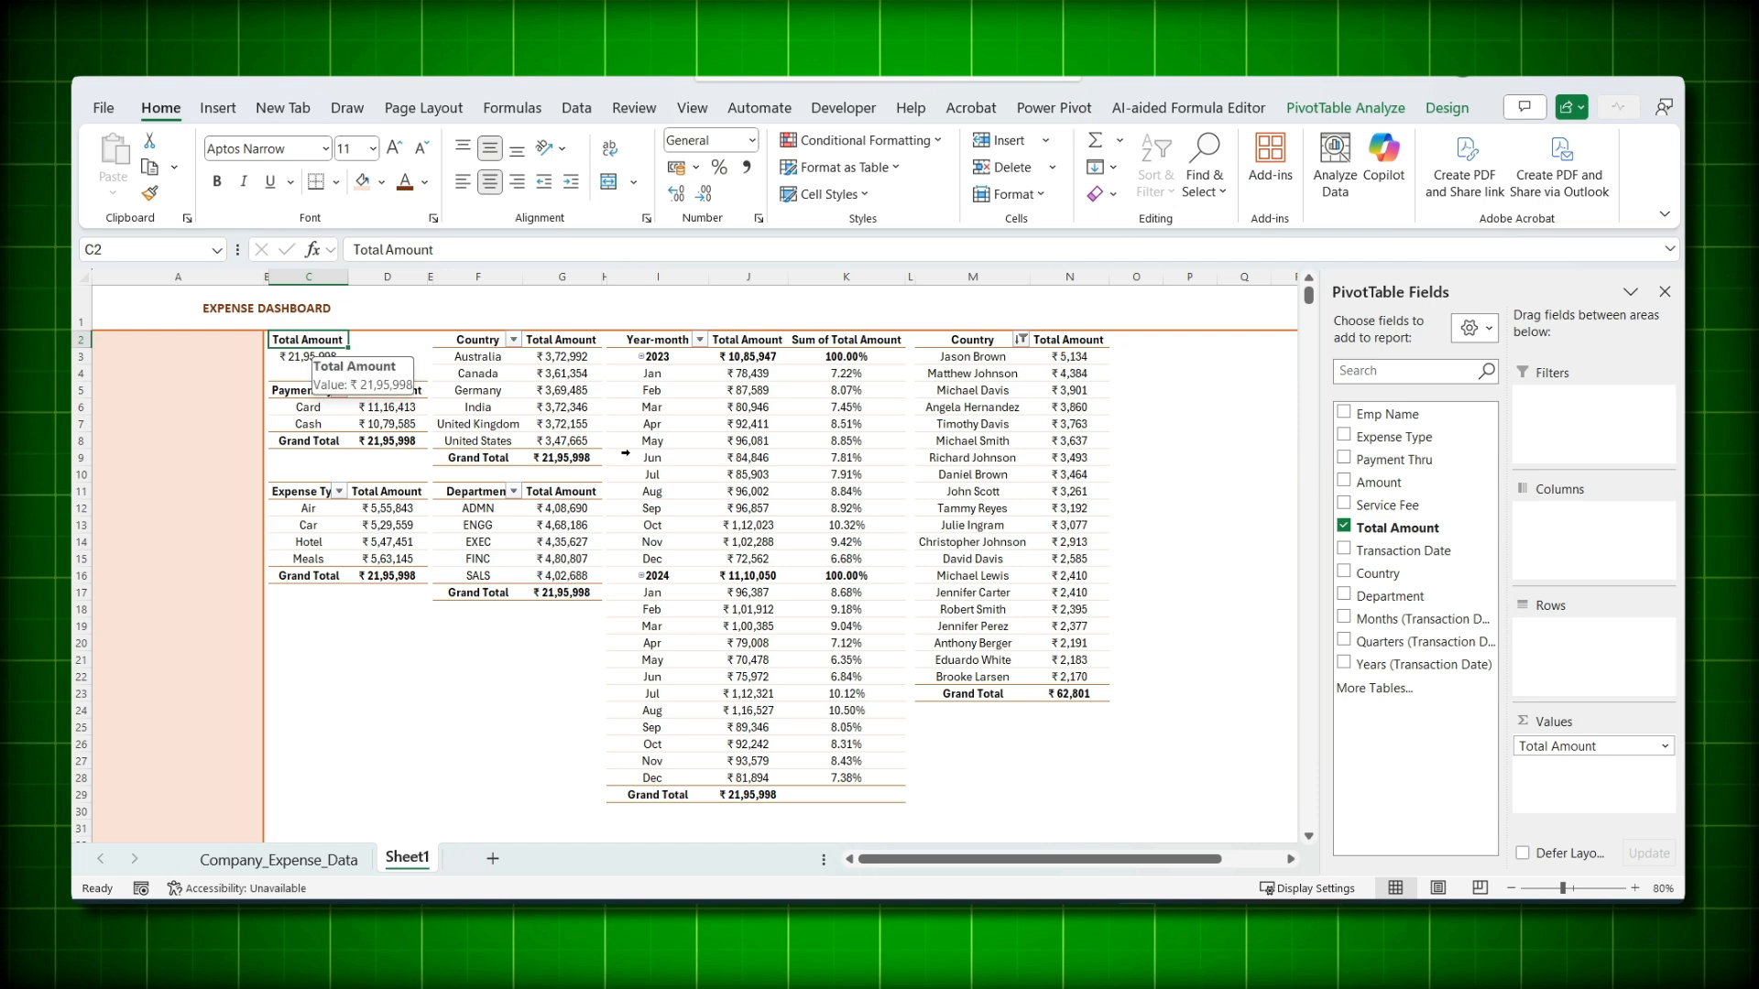
- Insert a Months (Transaction Date) slicer and drag it into peach column A
{"action": "left_click", "coordinate": [1377, 109]}
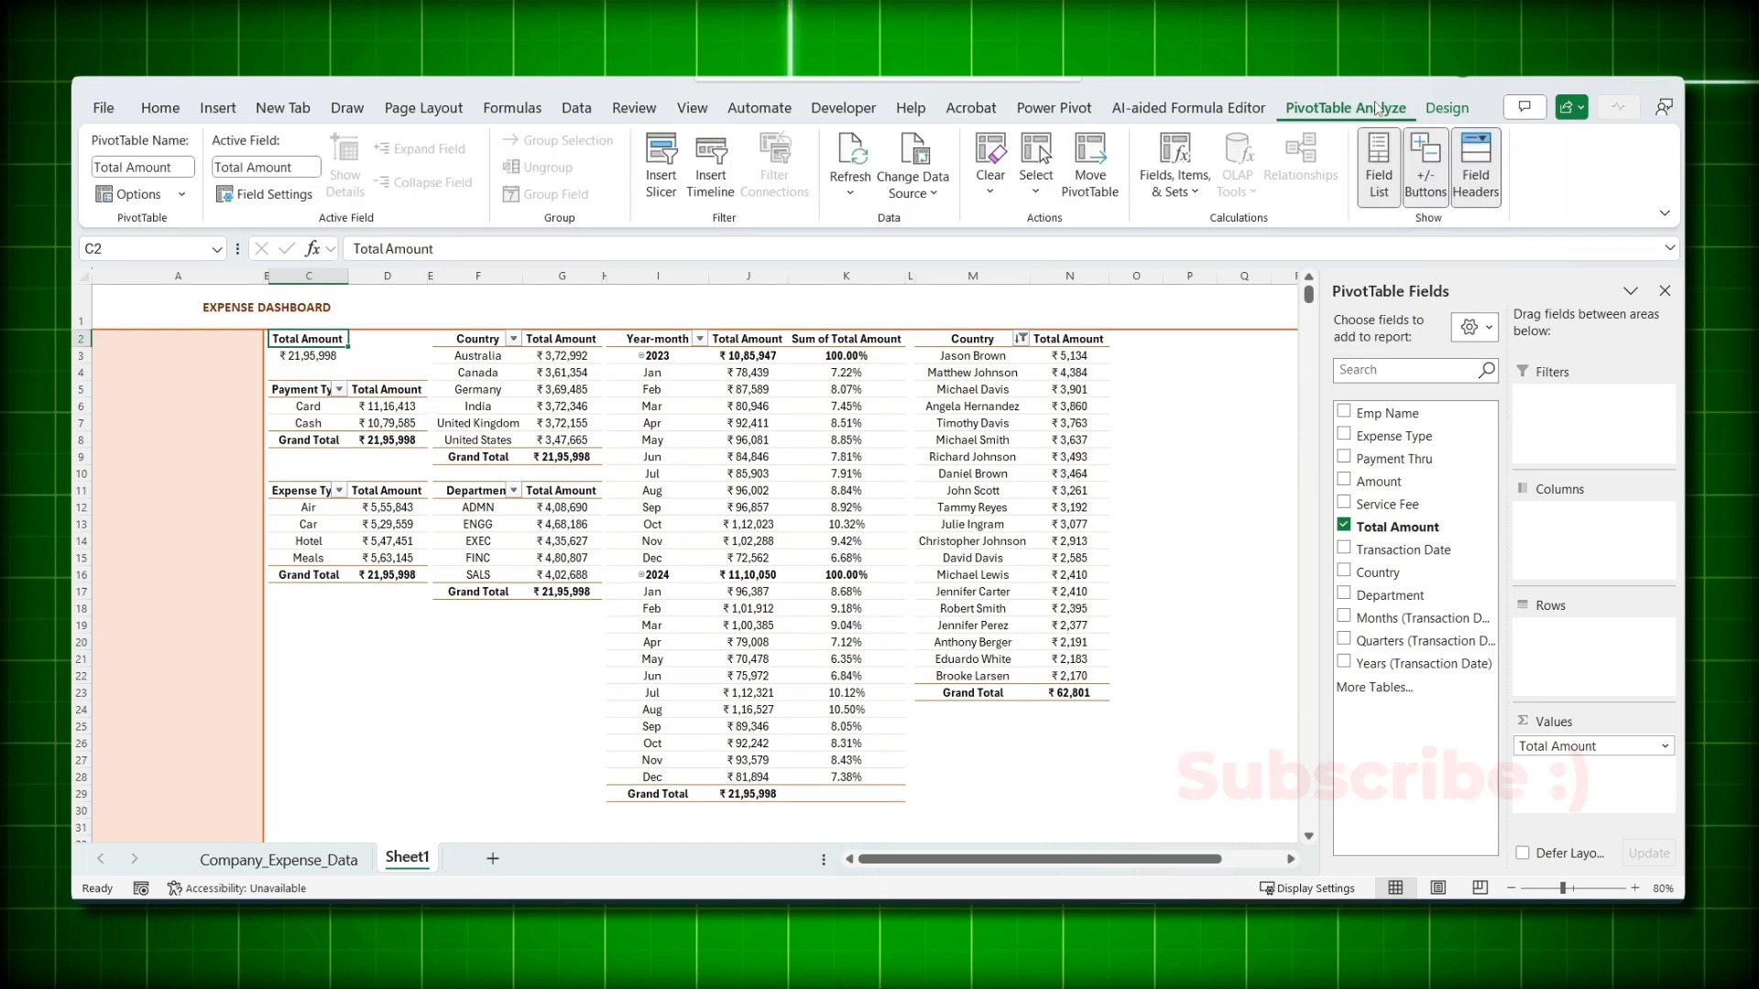
{"action": "left_click", "coordinate": [657, 179]}
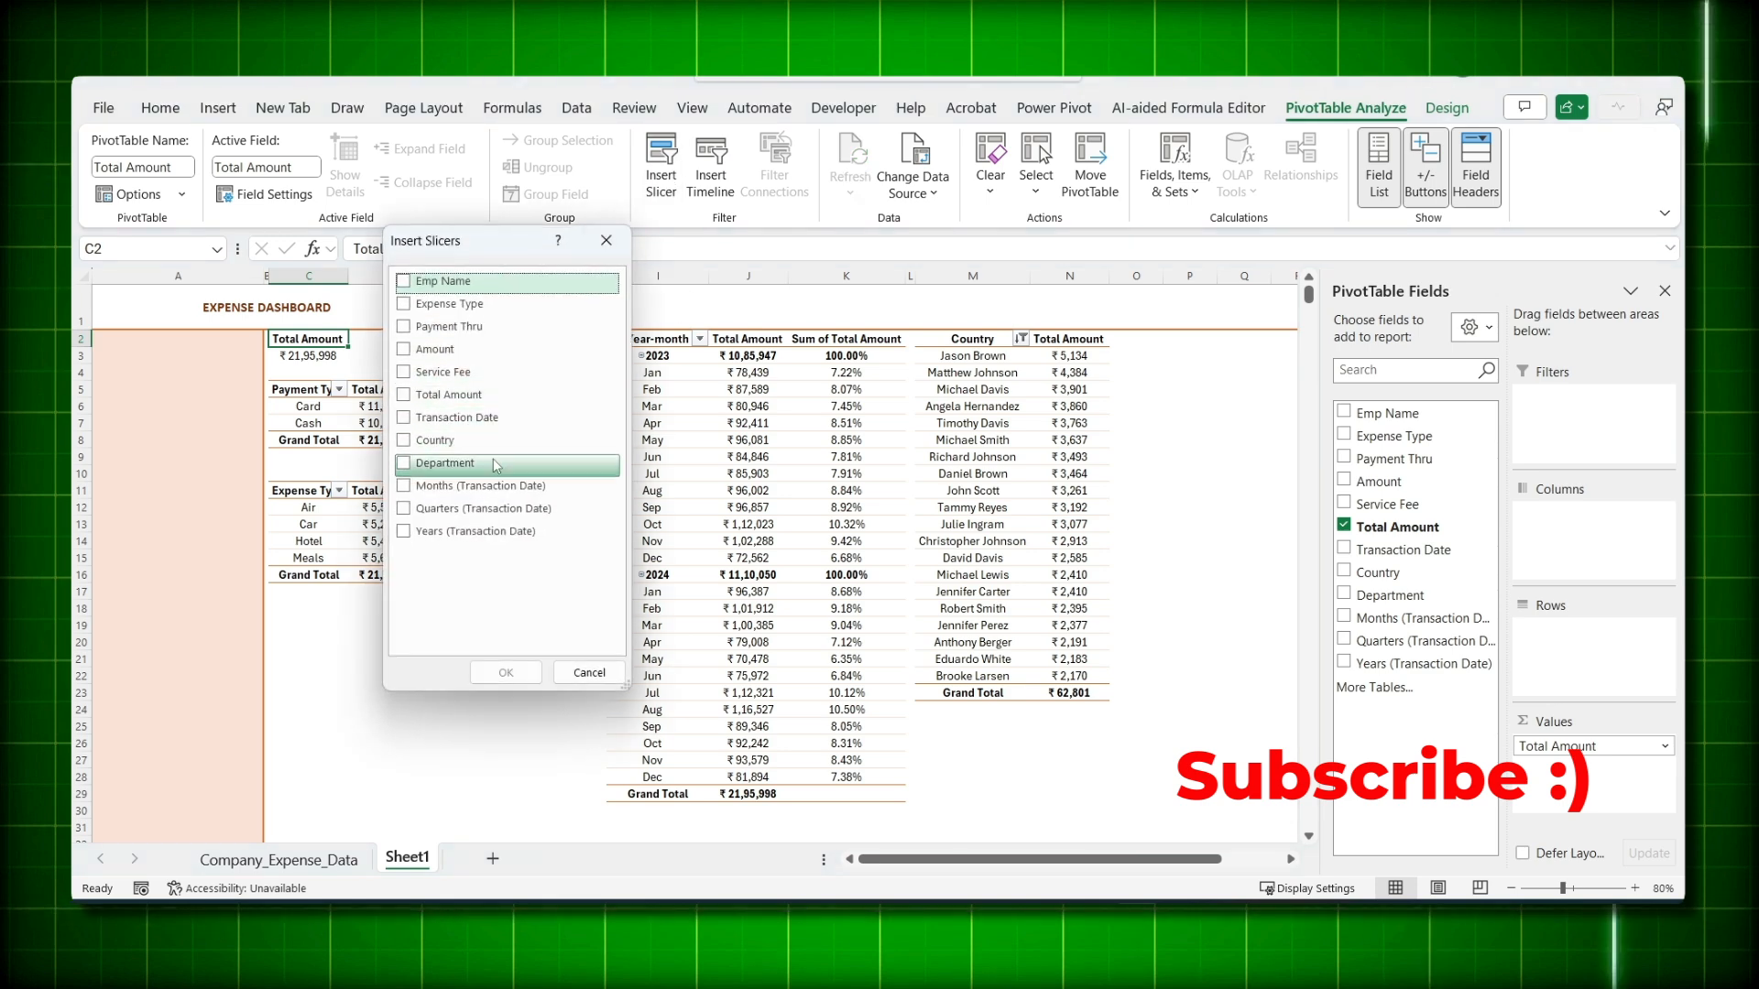
{"action": "left_click", "coordinate": [403, 486]}
{"action": "left_click", "coordinate": [505, 672]}
{"action": "left_click_drag", "start_coordinate": [636, 467], "coordinate": [111, 352]}
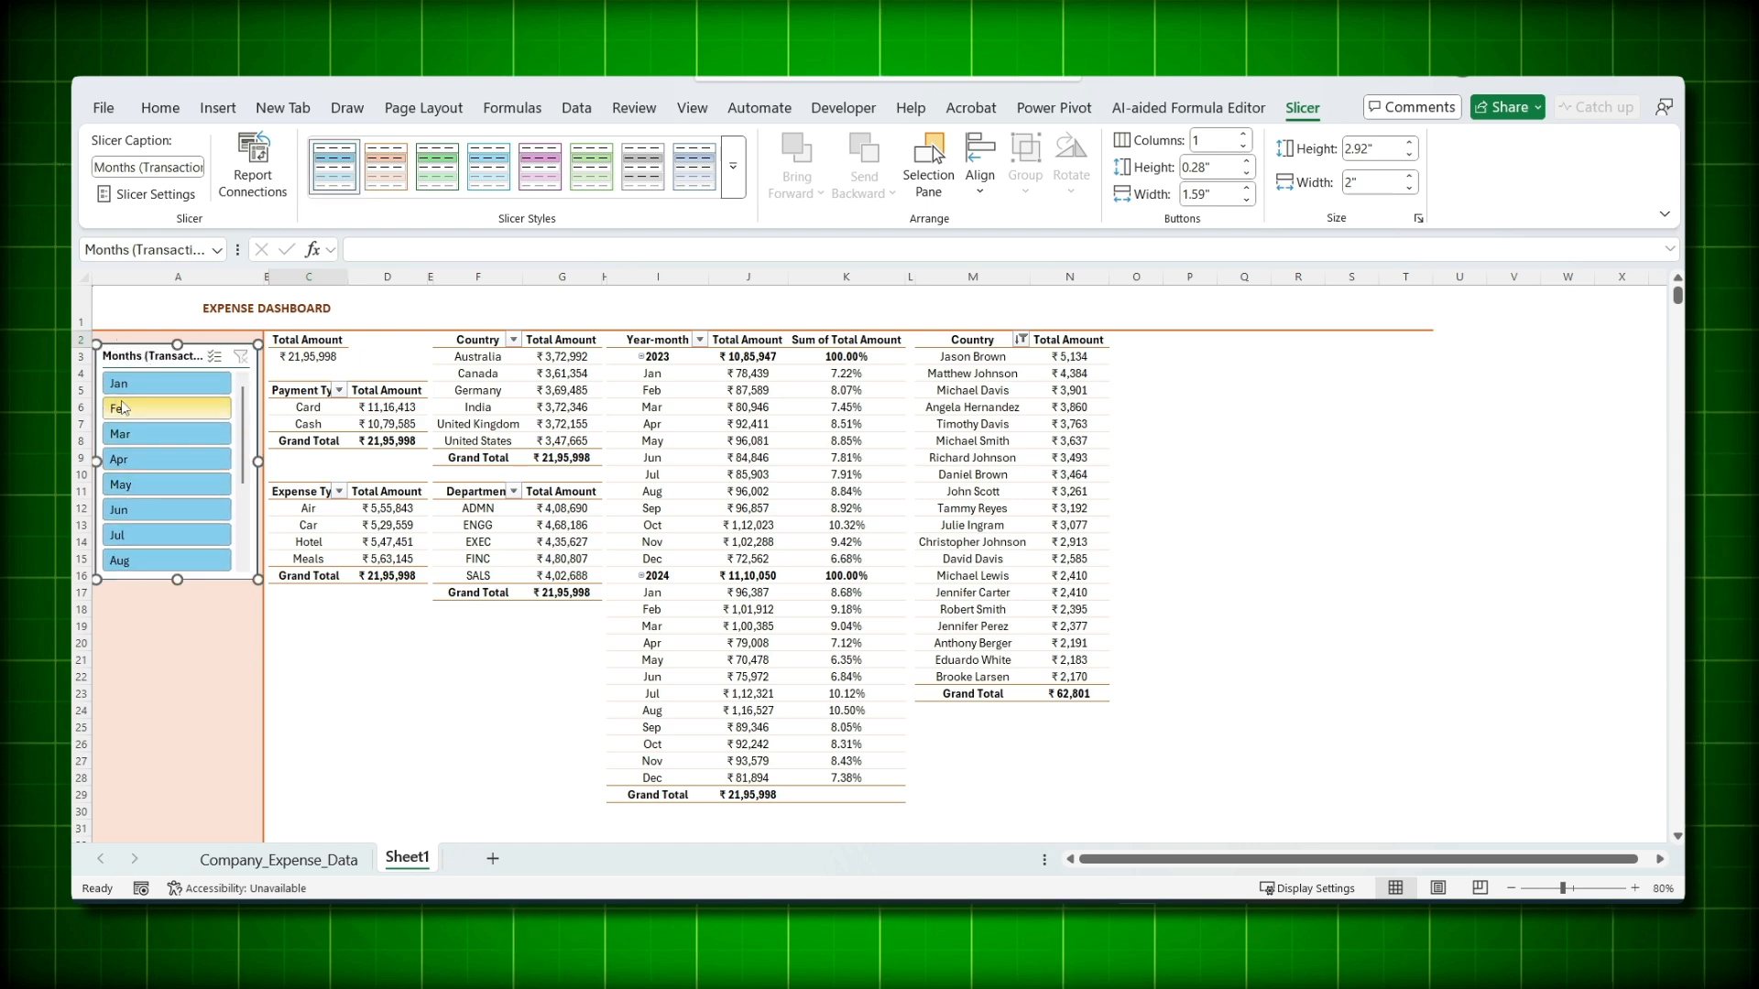
- Apply the orange slicer style to the Months slicer, then duplicate that style
{"action": "left_click", "coordinate": [386, 166]}
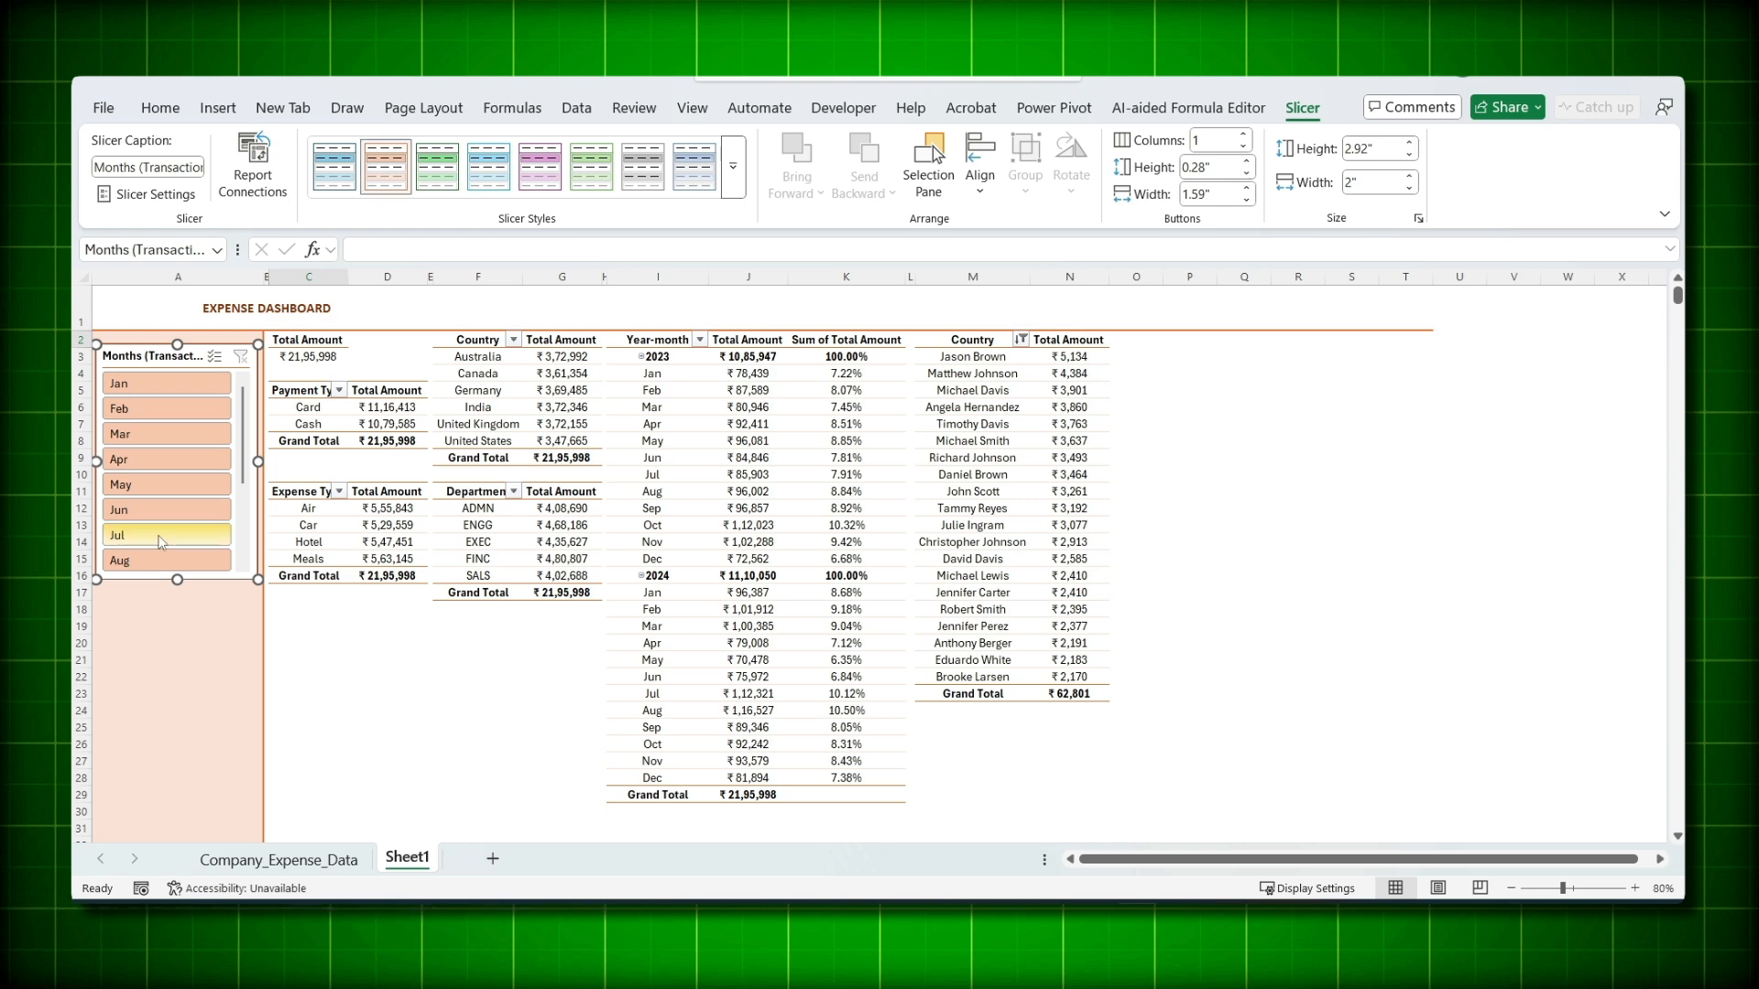
{"action": "left_click", "coordinate": [139, 648]}
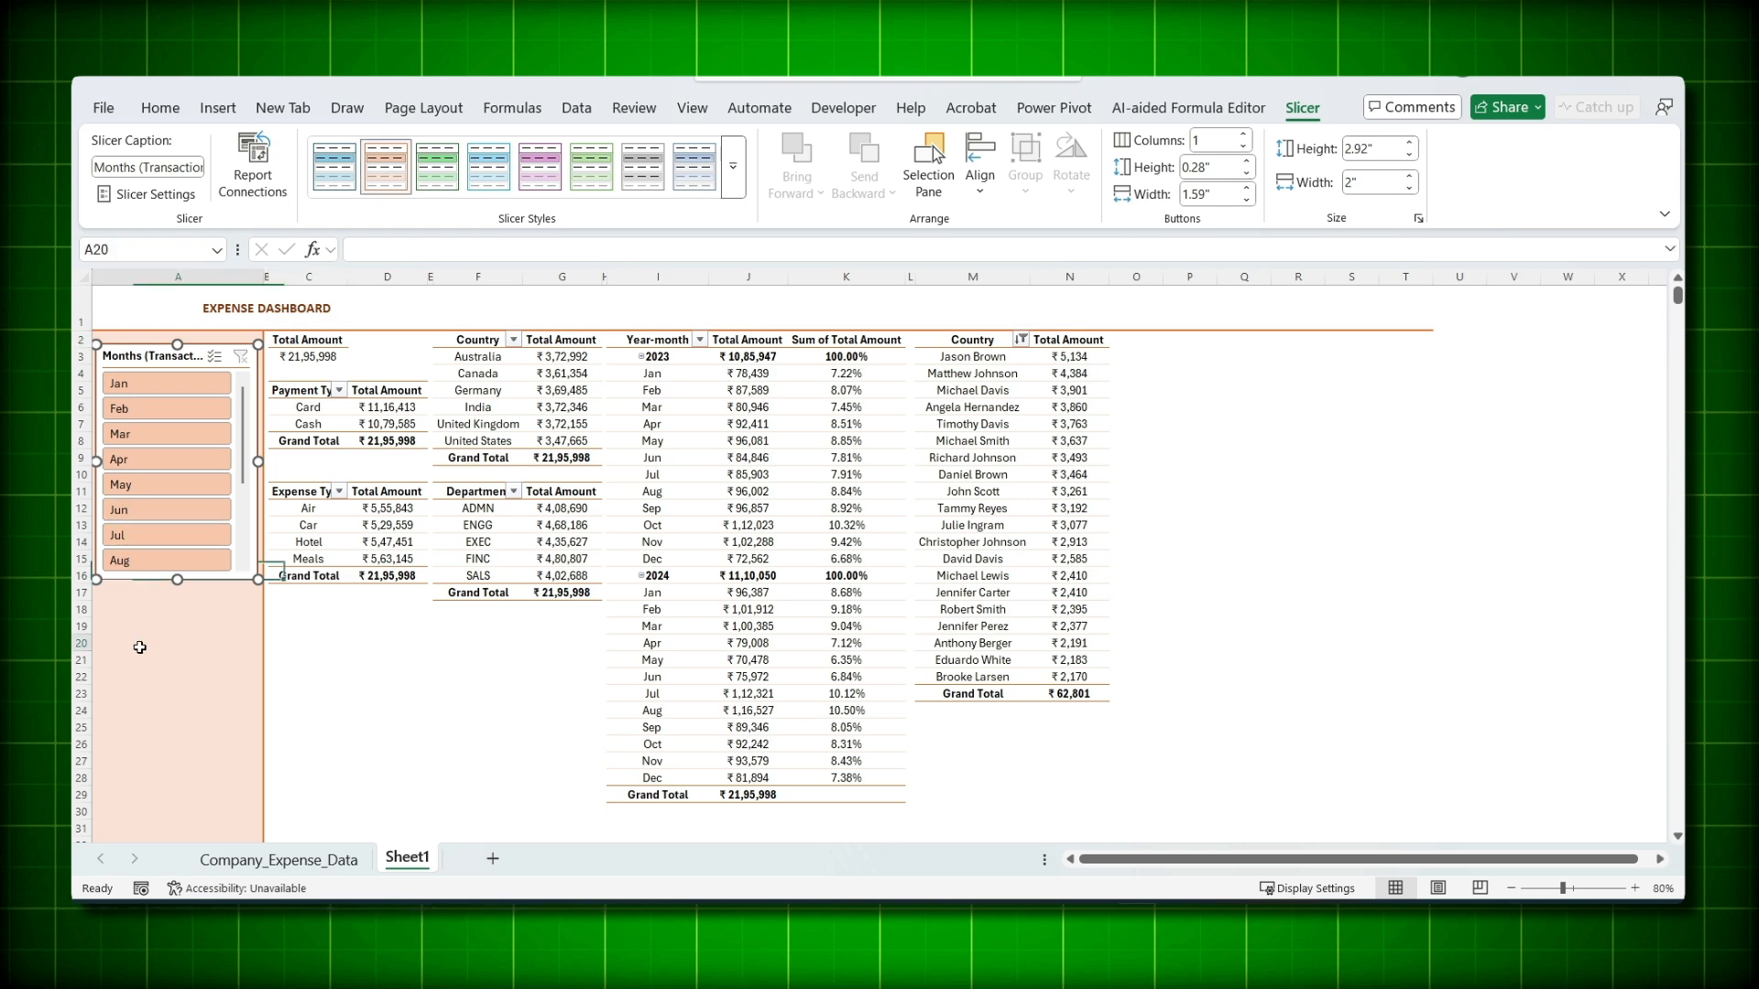
{"action": "left_click", "coordinate": [156, 355]}
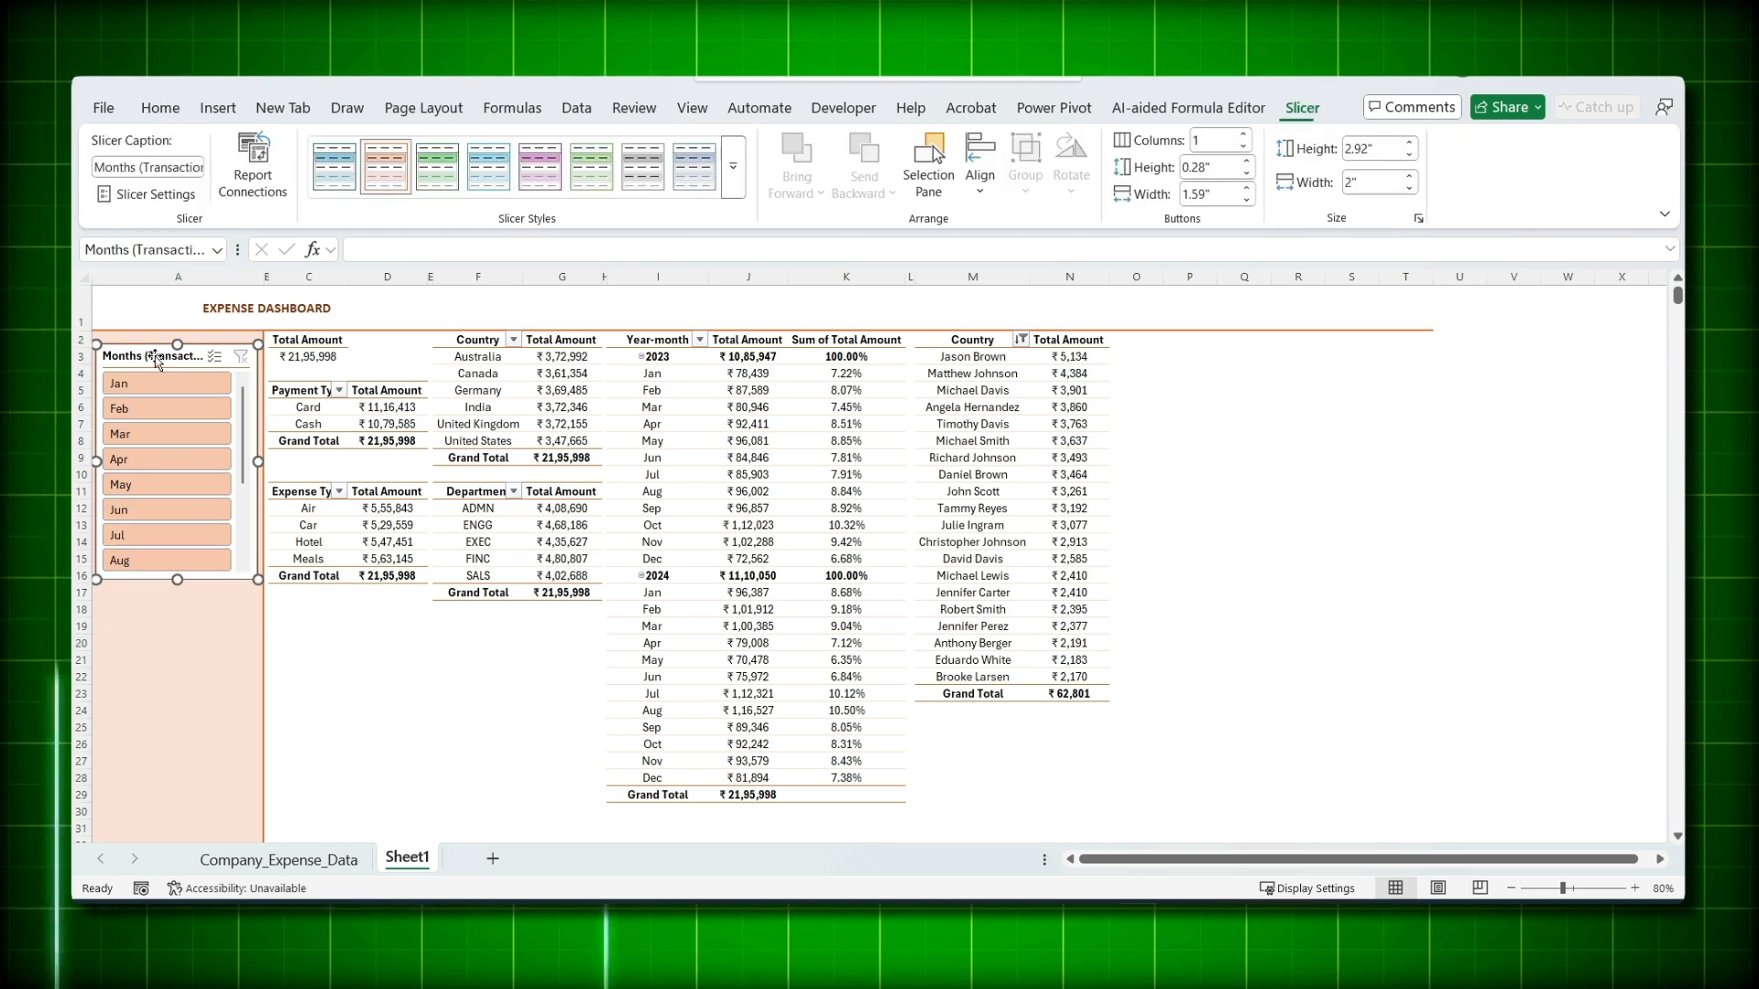
{"action": "right_click", "coordinate": [396, 168]}
{"action": "left_click", "coordinate": [463, 209]}
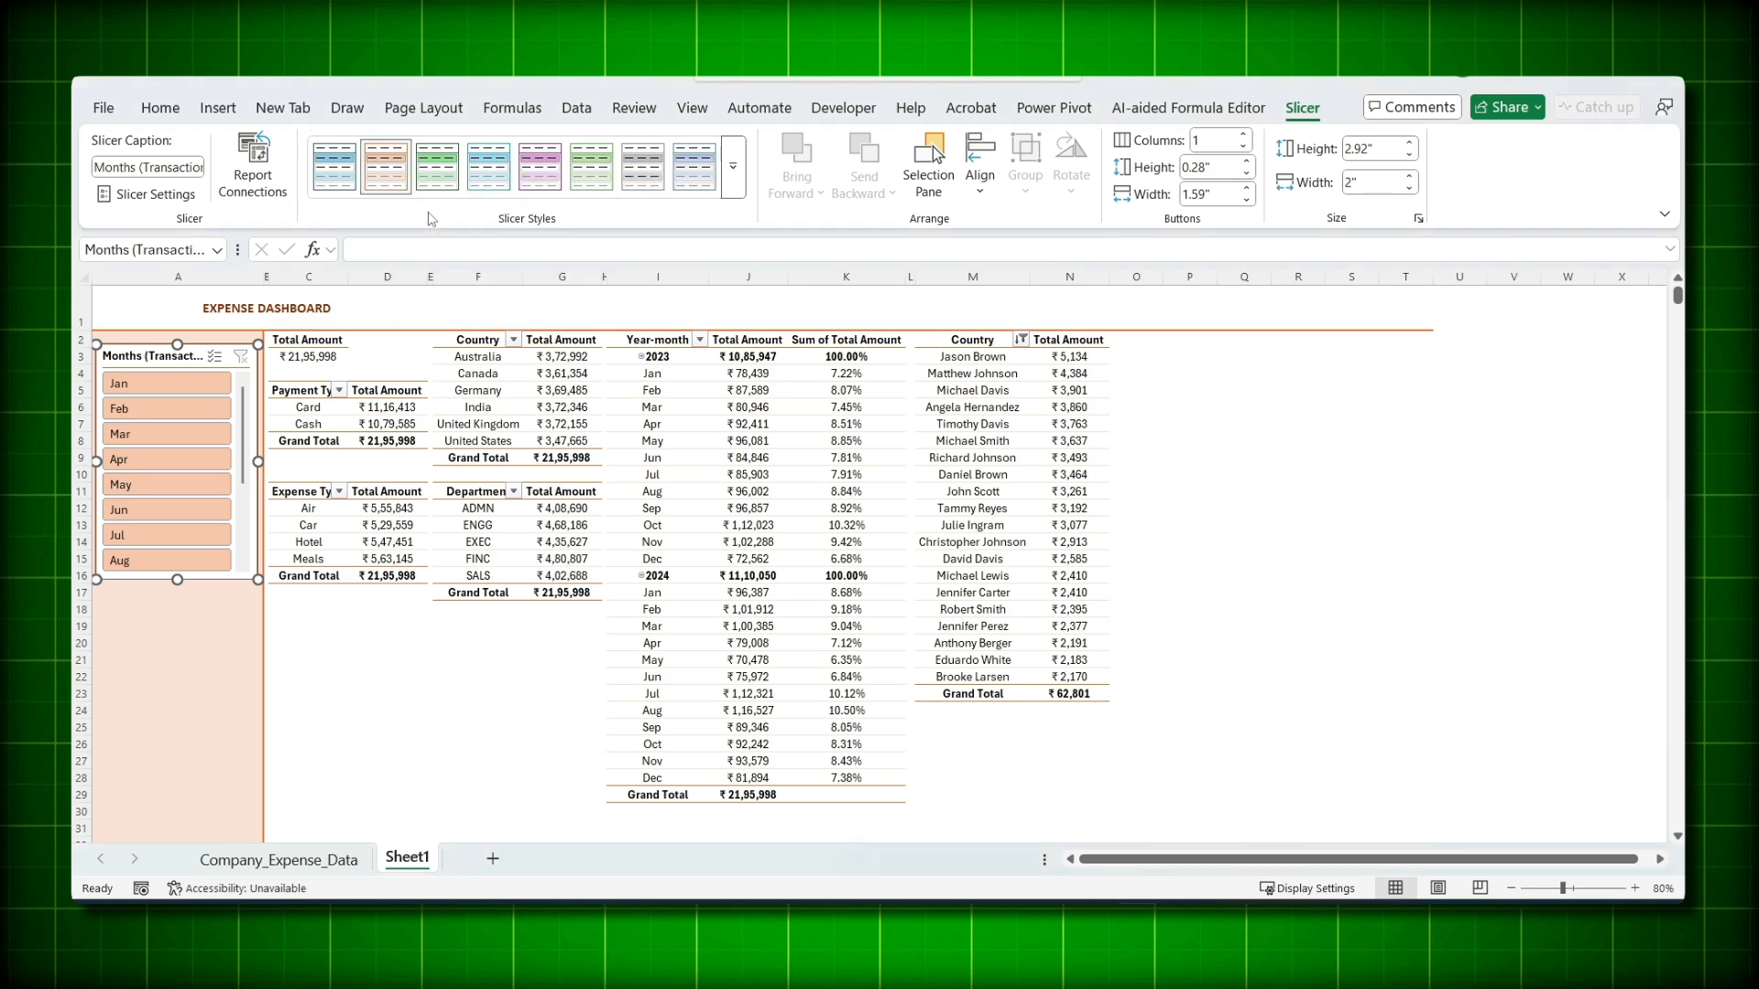
- Format the Whole Slicer element with no border and a light peach fill
{"action": "left_click", "coordinate": [272, 279]}
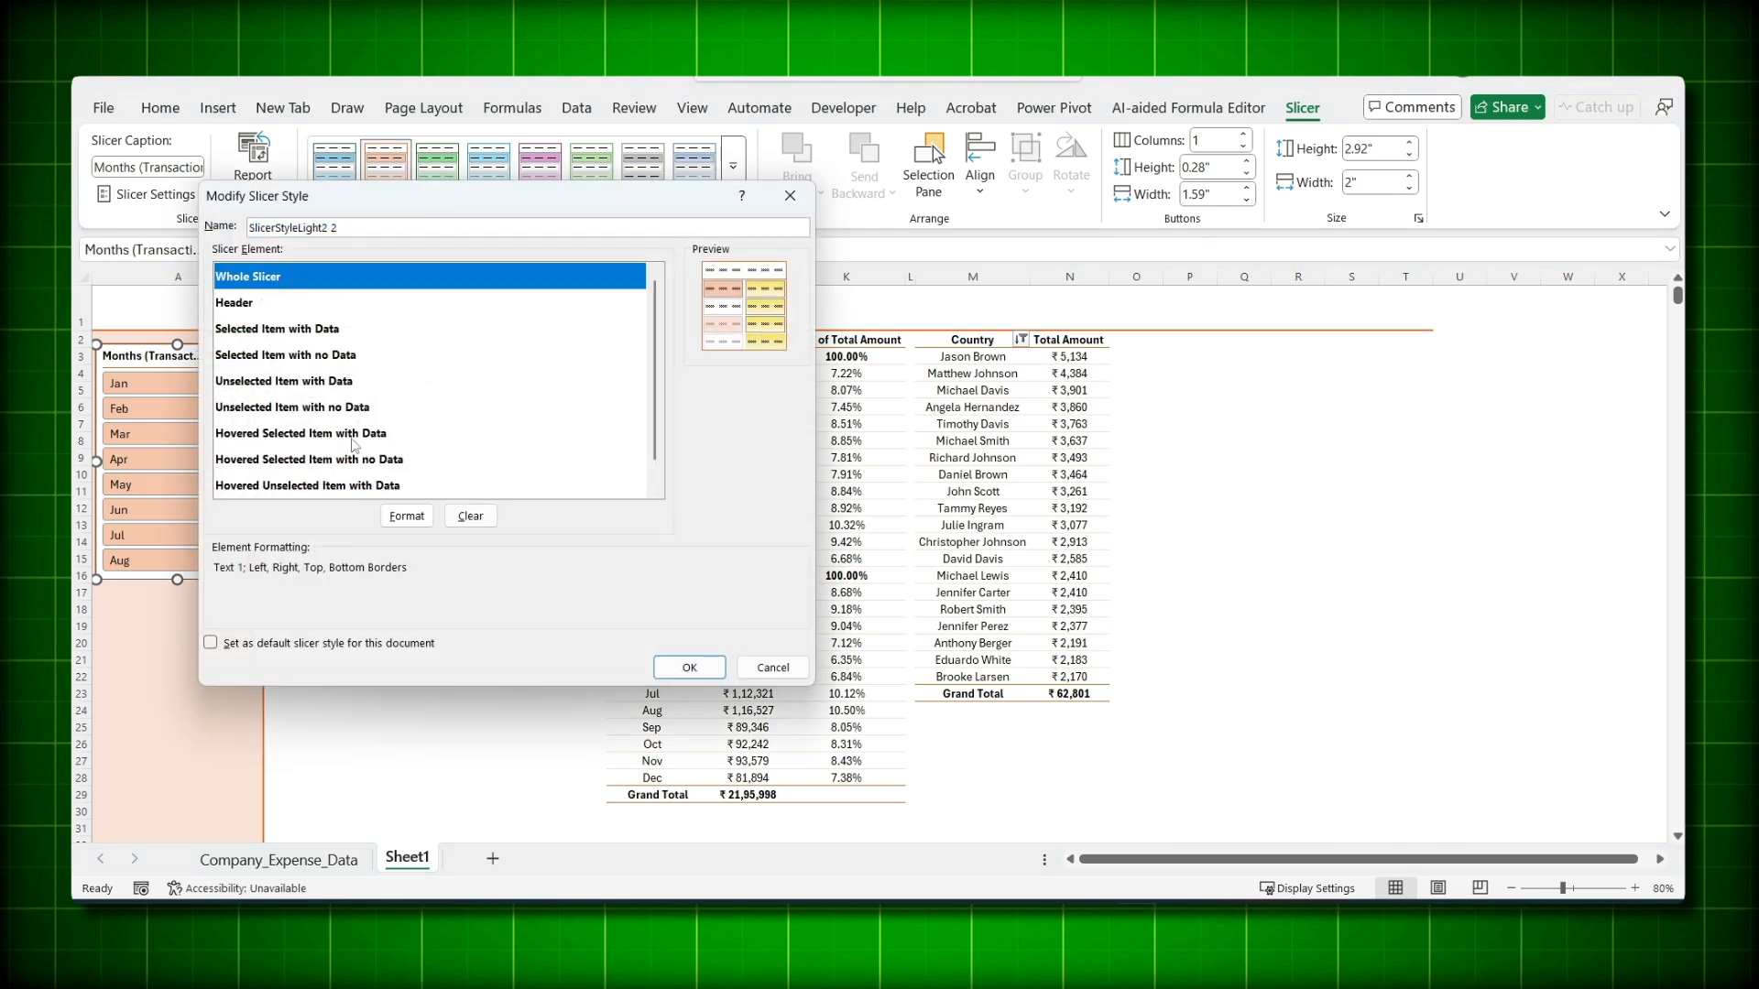
{"action": "left_click", "coordinate": [403, 517]}
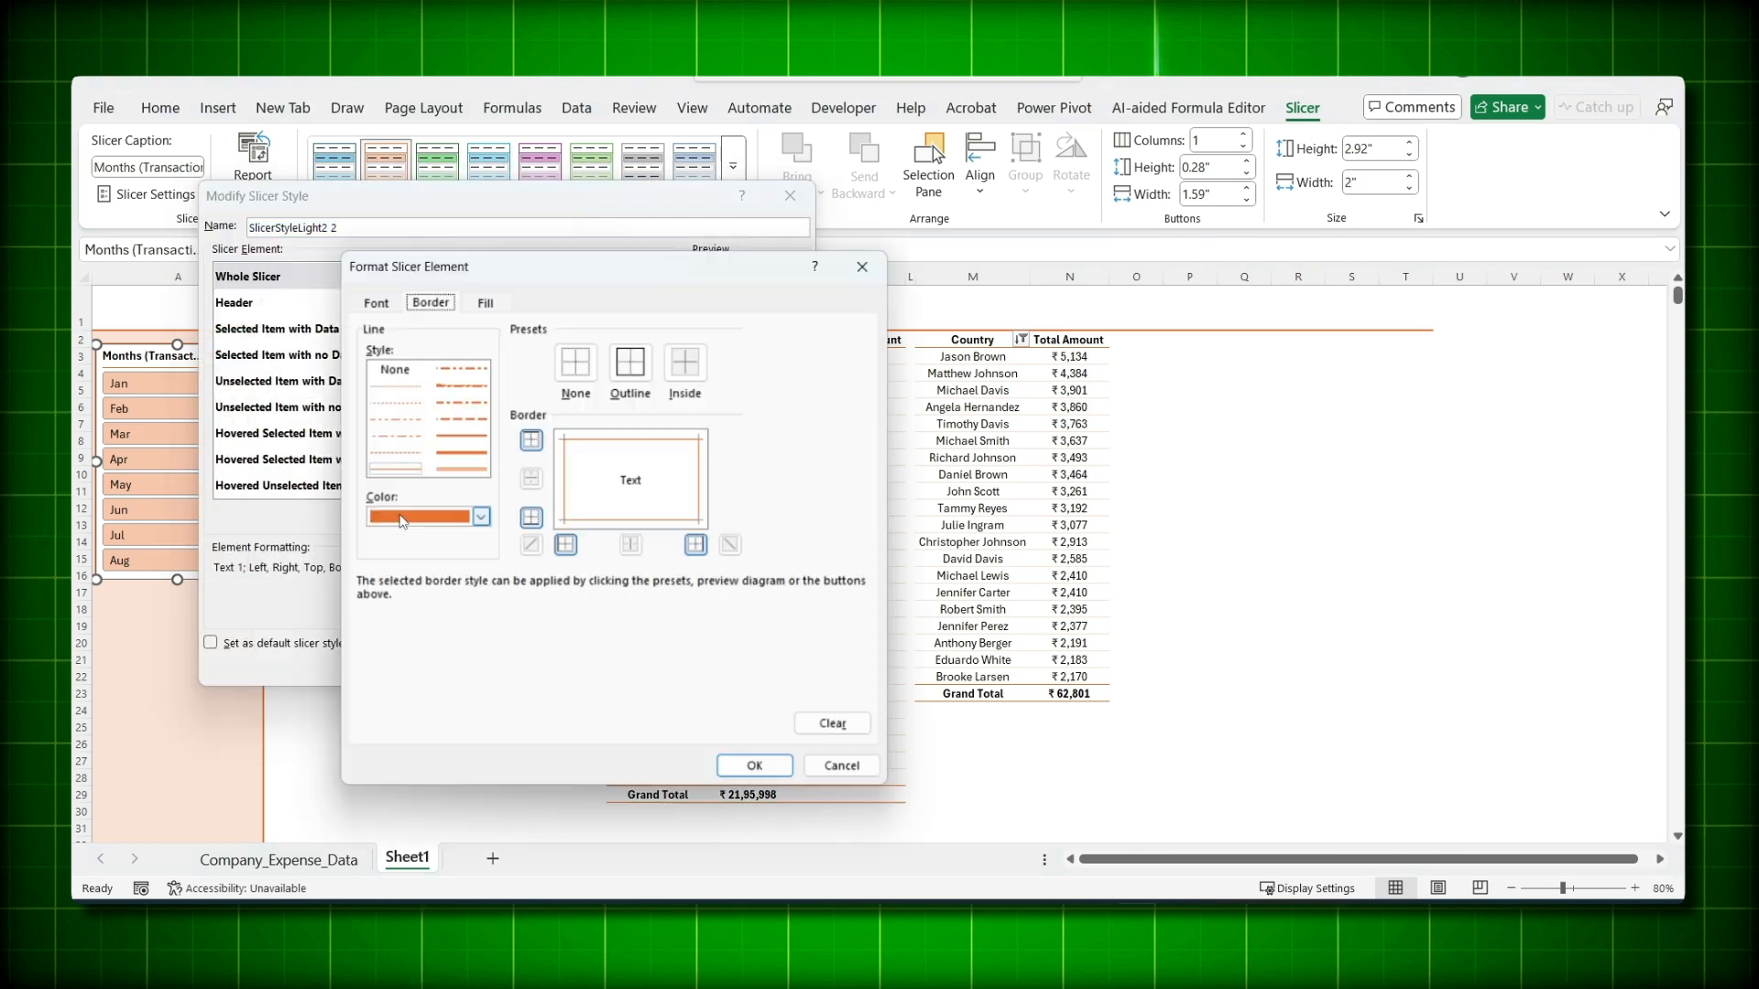
{"action": "left_click", "coordinate": [374, 301]}
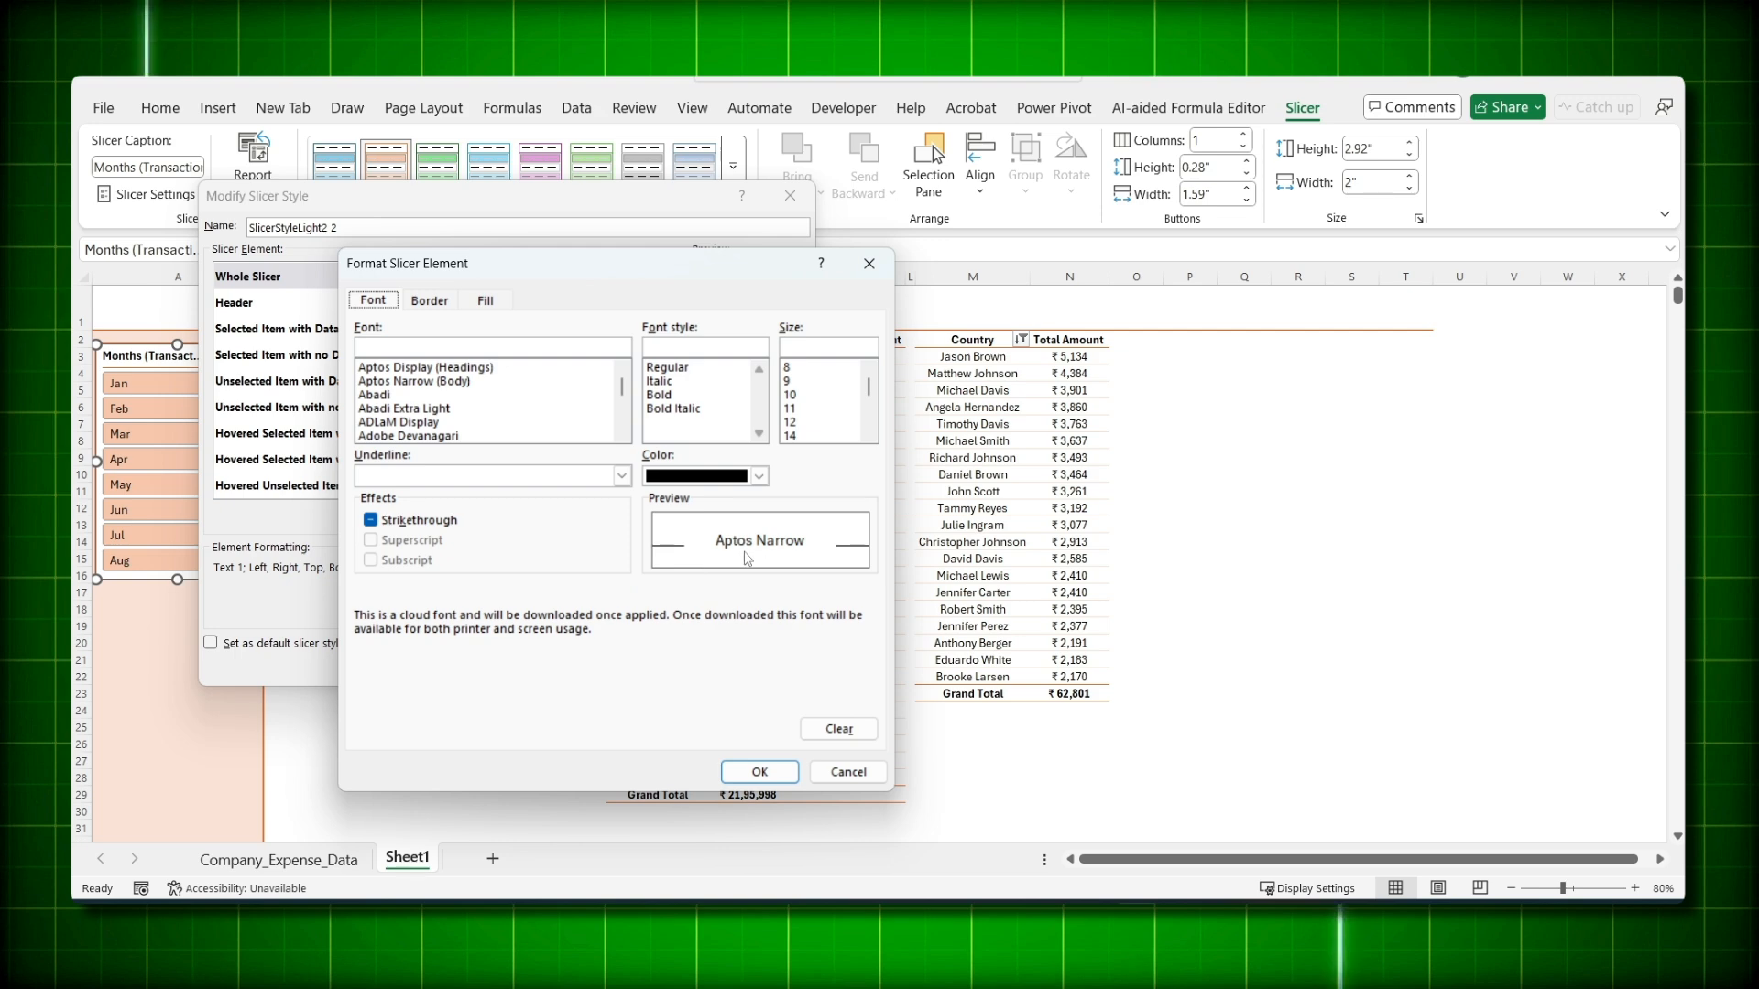
{"action": "left_click", "coordinate": [431, 307]}
{"action": "left_click", "coordinate": [577, 362]}
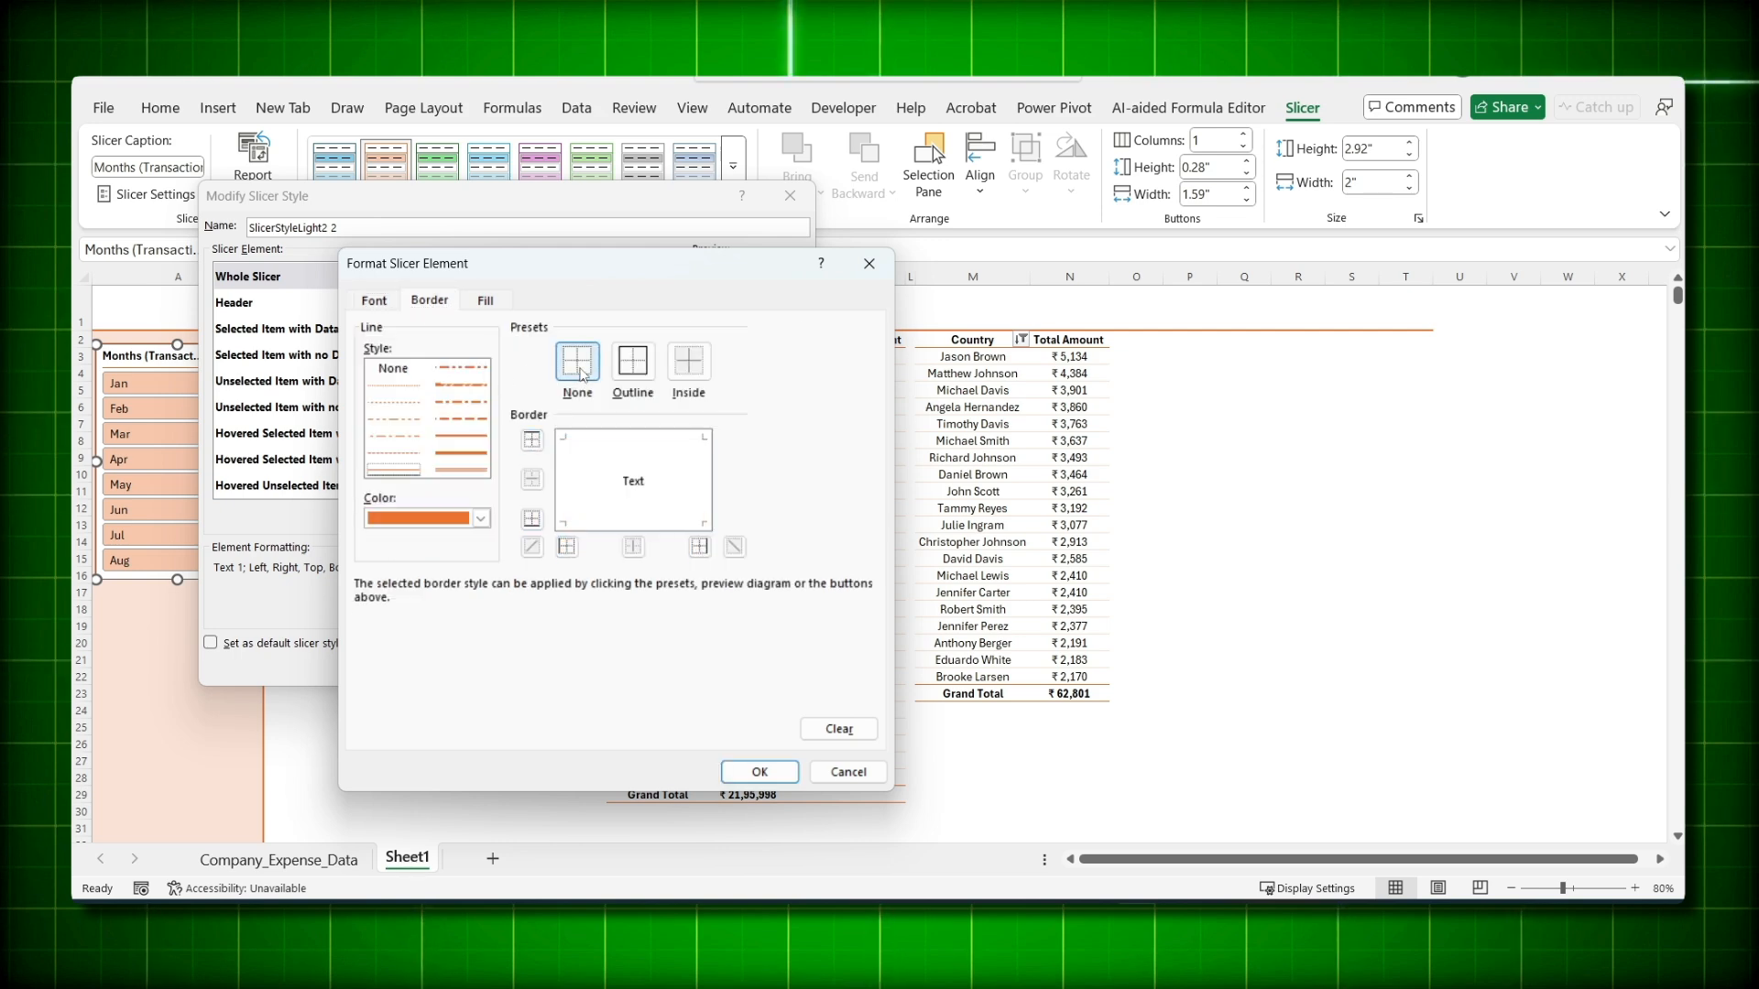
{"action": "left_click", "coordinate": [487, 300]}
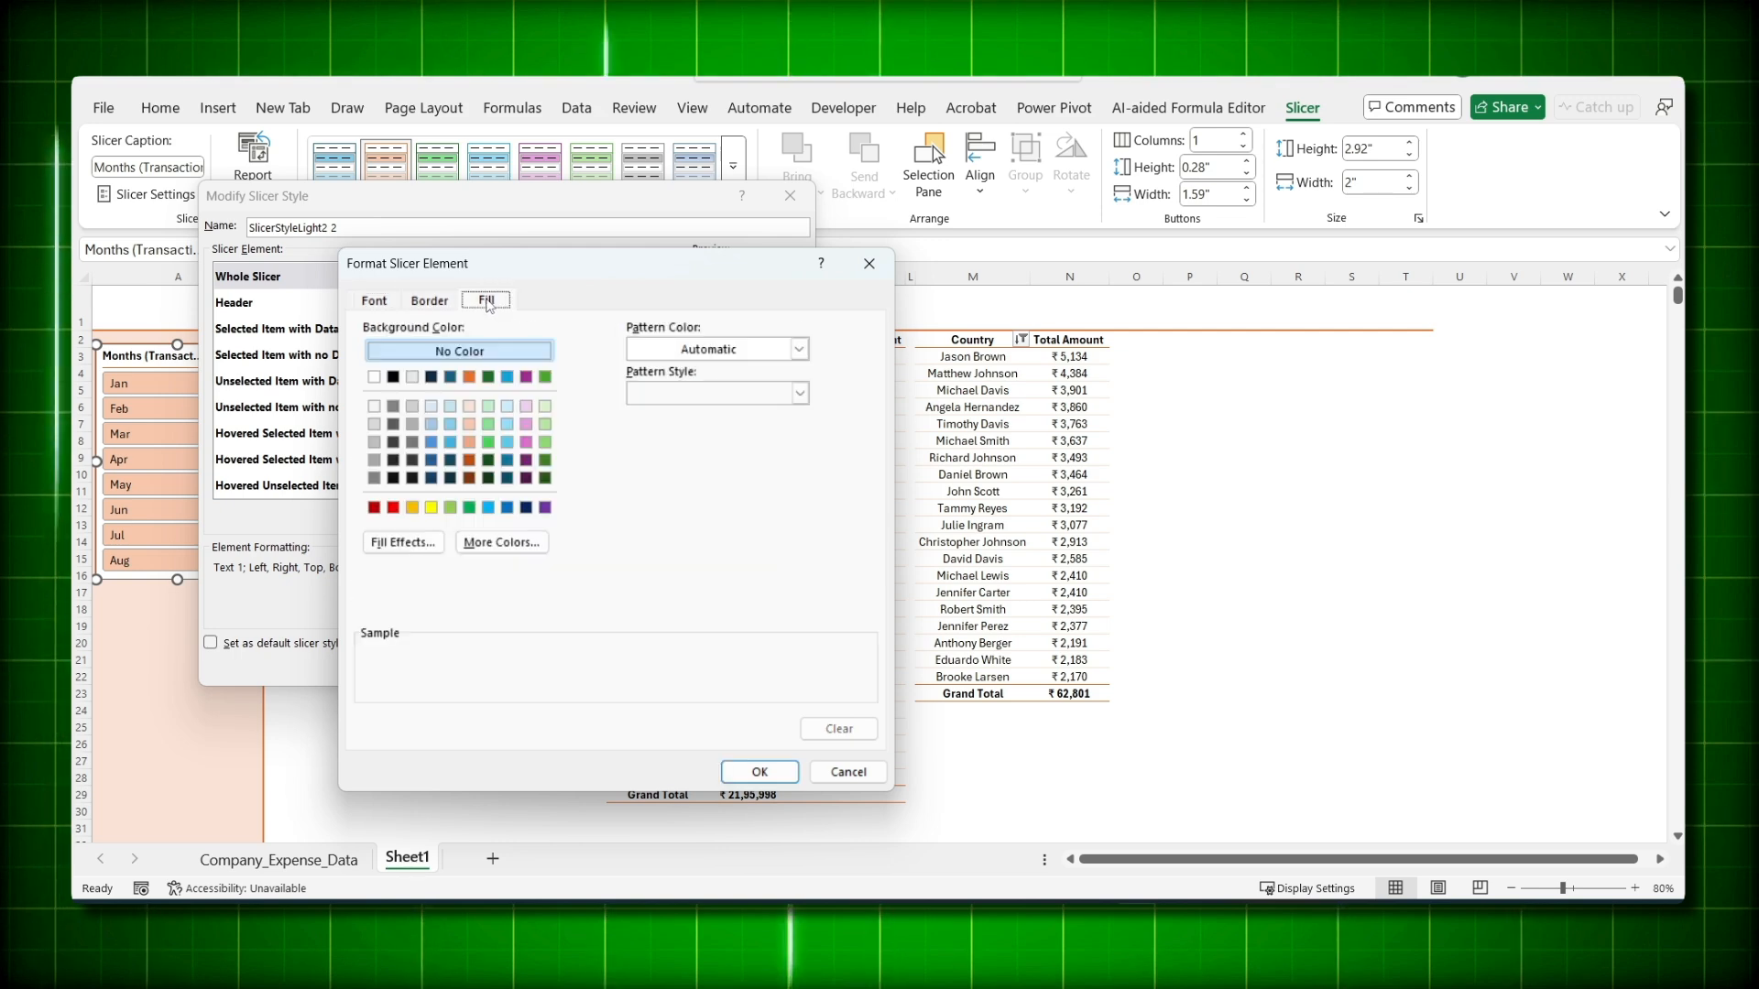
{"action": "left_click", "coordinate": [468, 405]}
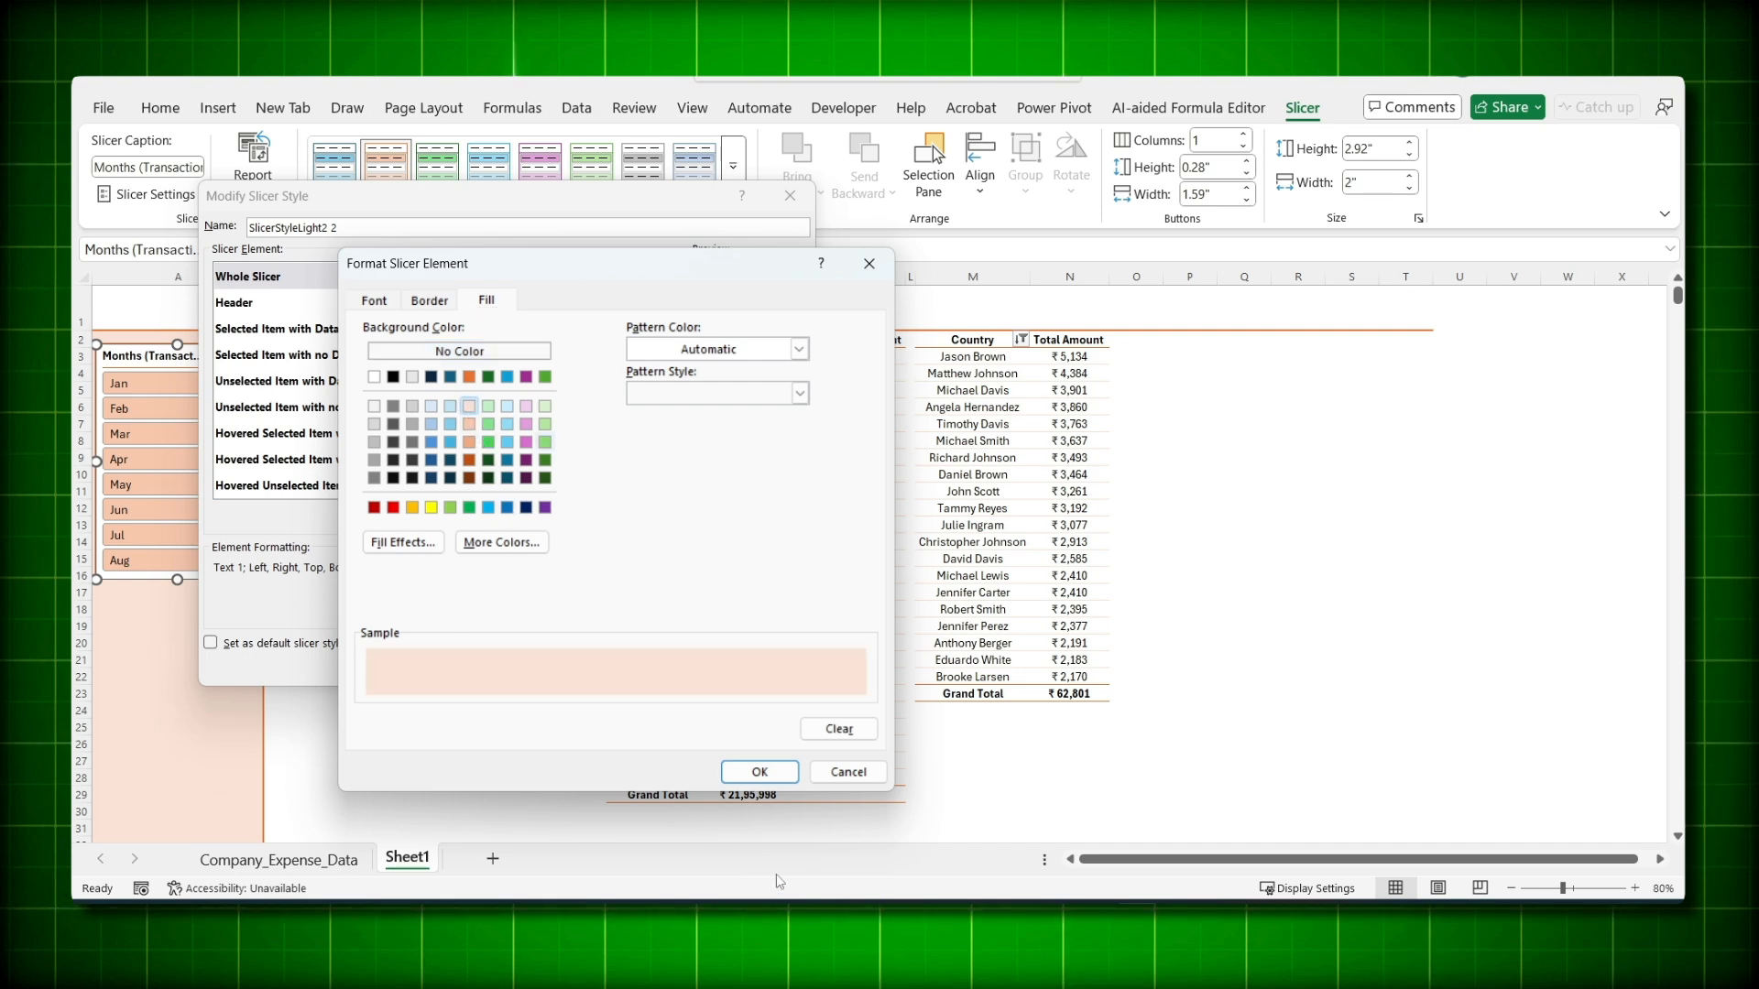
{"action": "left_click", "coordinate": [756, 772]}
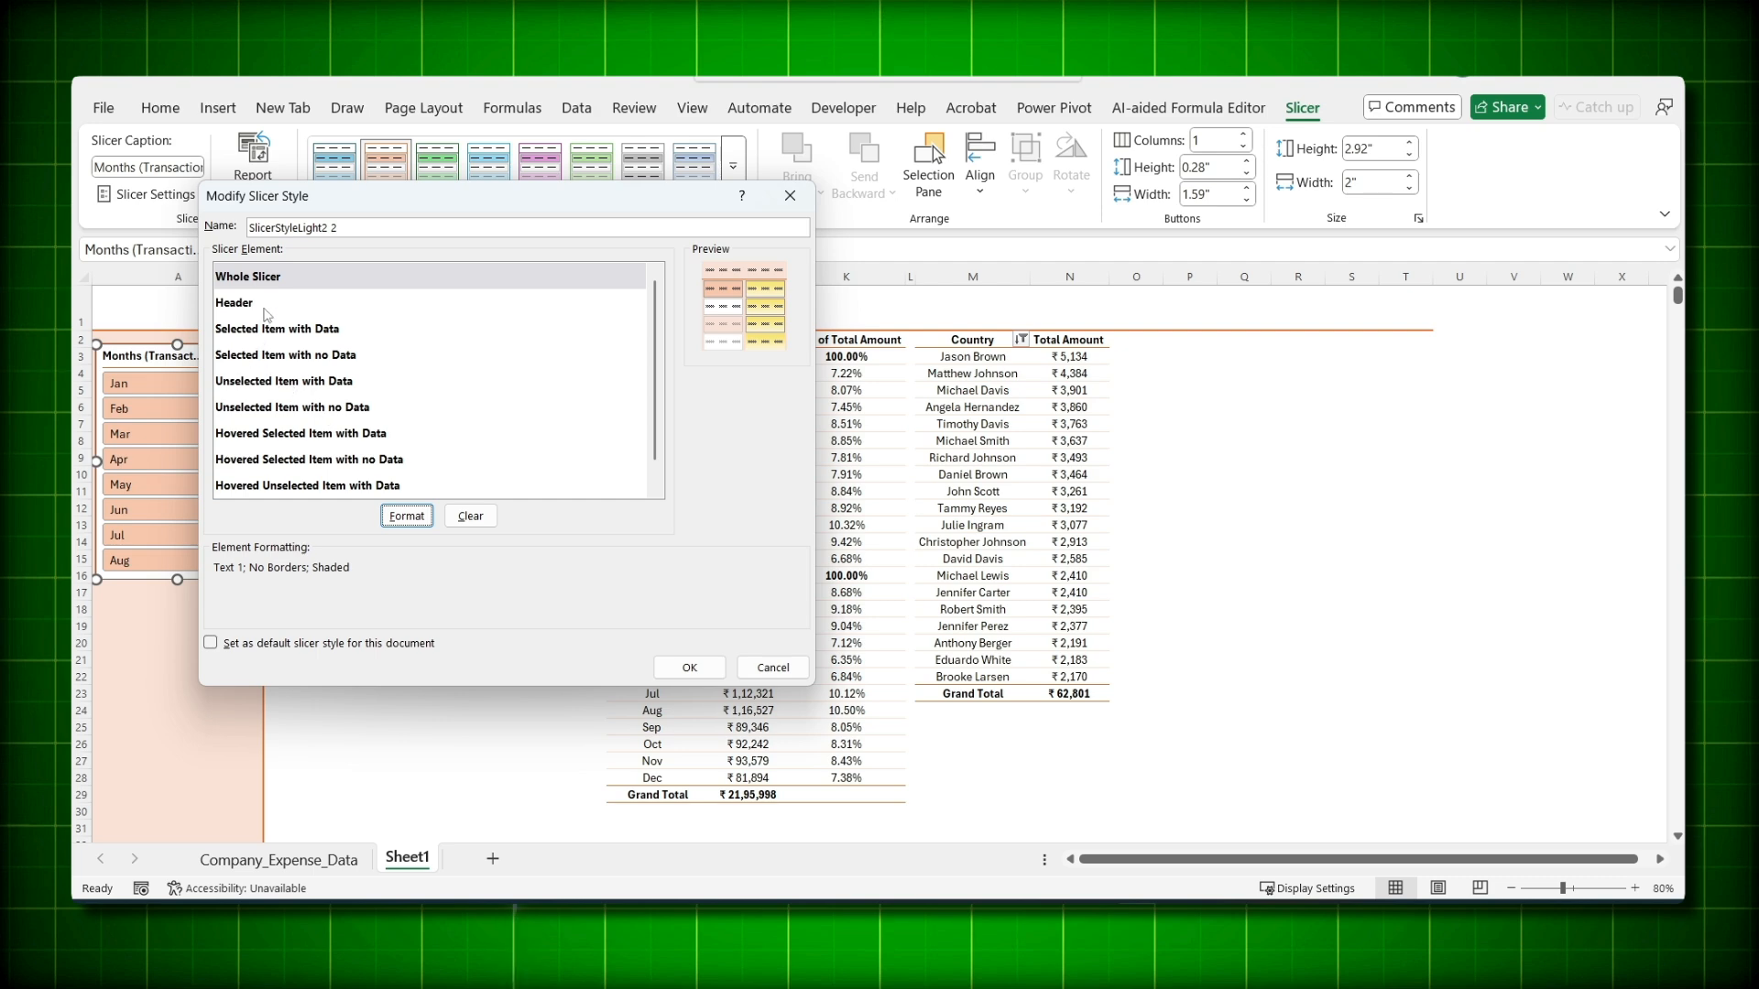
- Give the Header element no border and a light peach fill
{"action": "left_click", "coordinate": [267, 311]}
{"action": "left_click", "coordinate": [406, 517]}
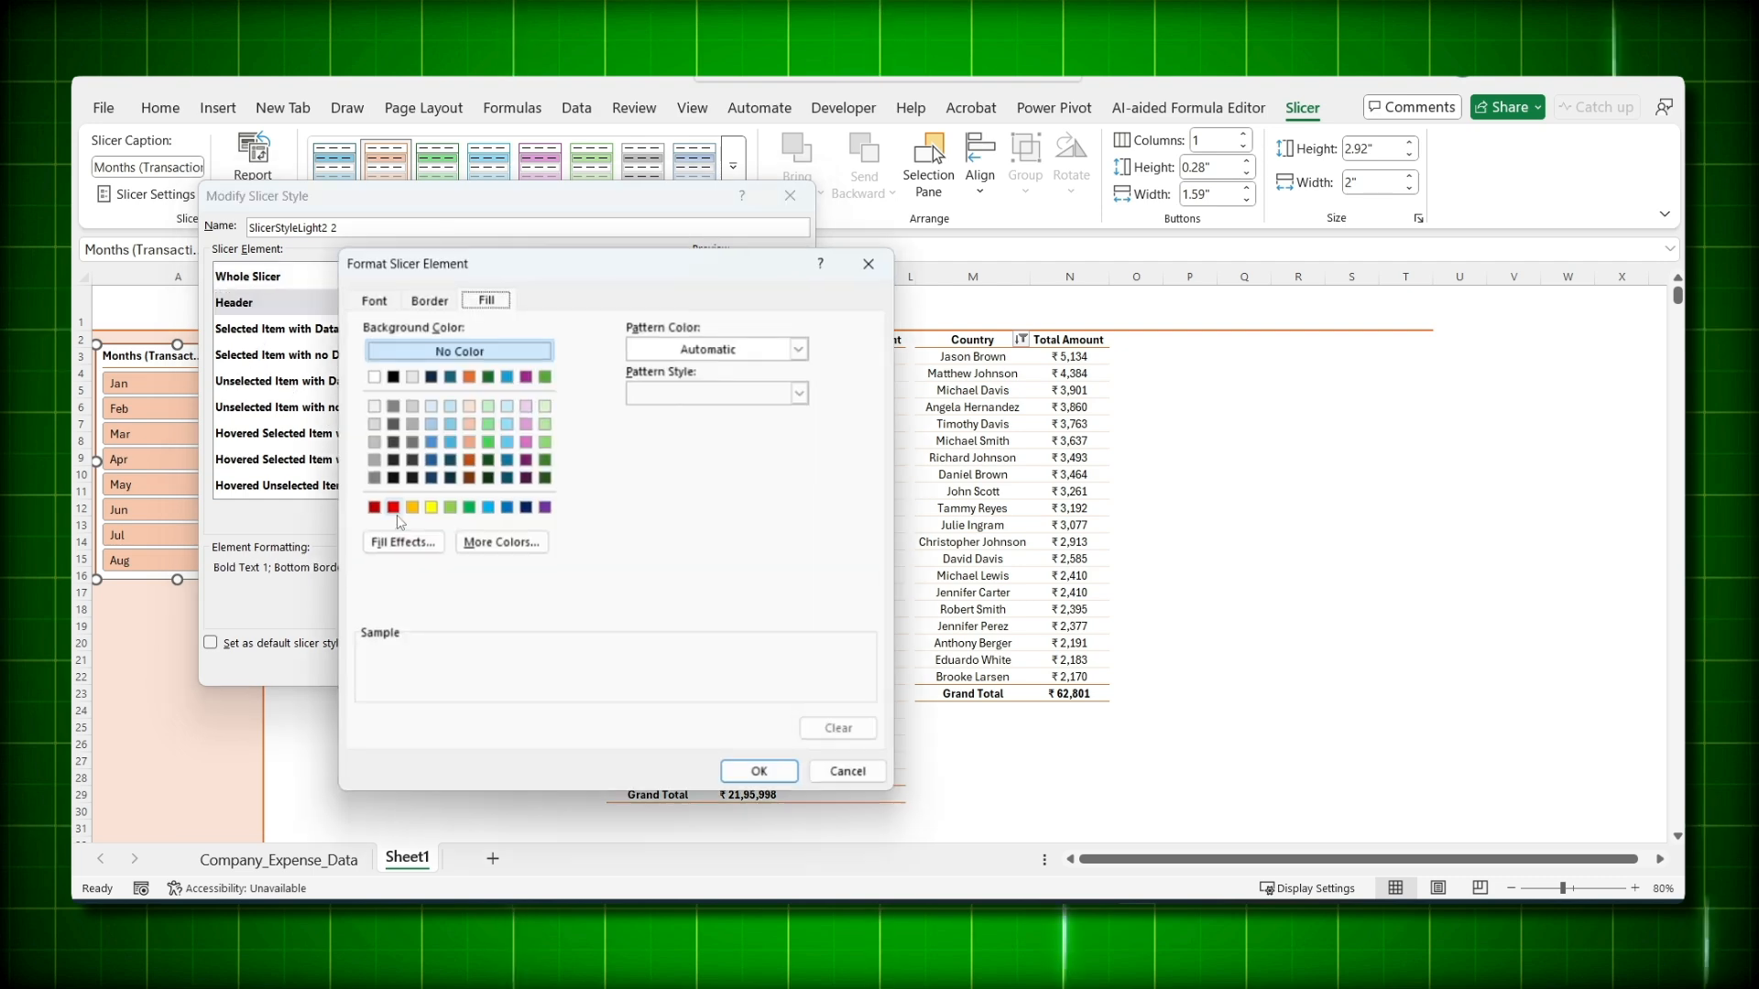
{"action": "left_click", "coordinate": [373, 301]}
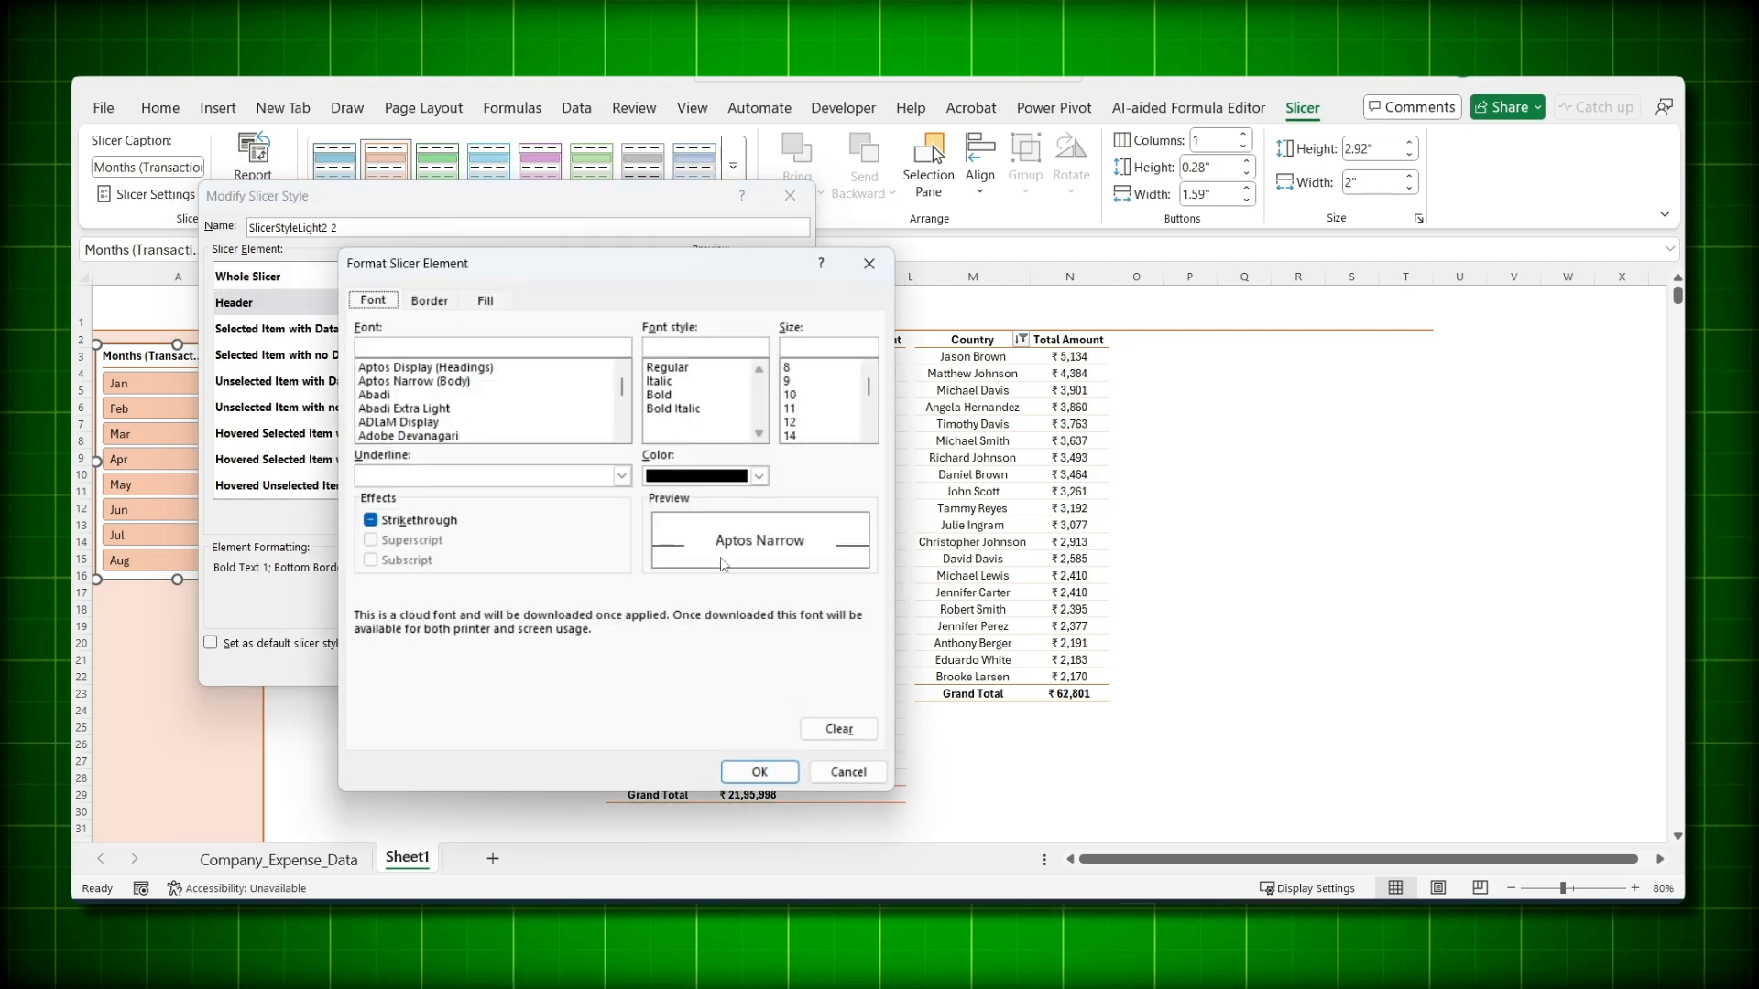
{"action": "left_click", "coordinate": [430, 301]}
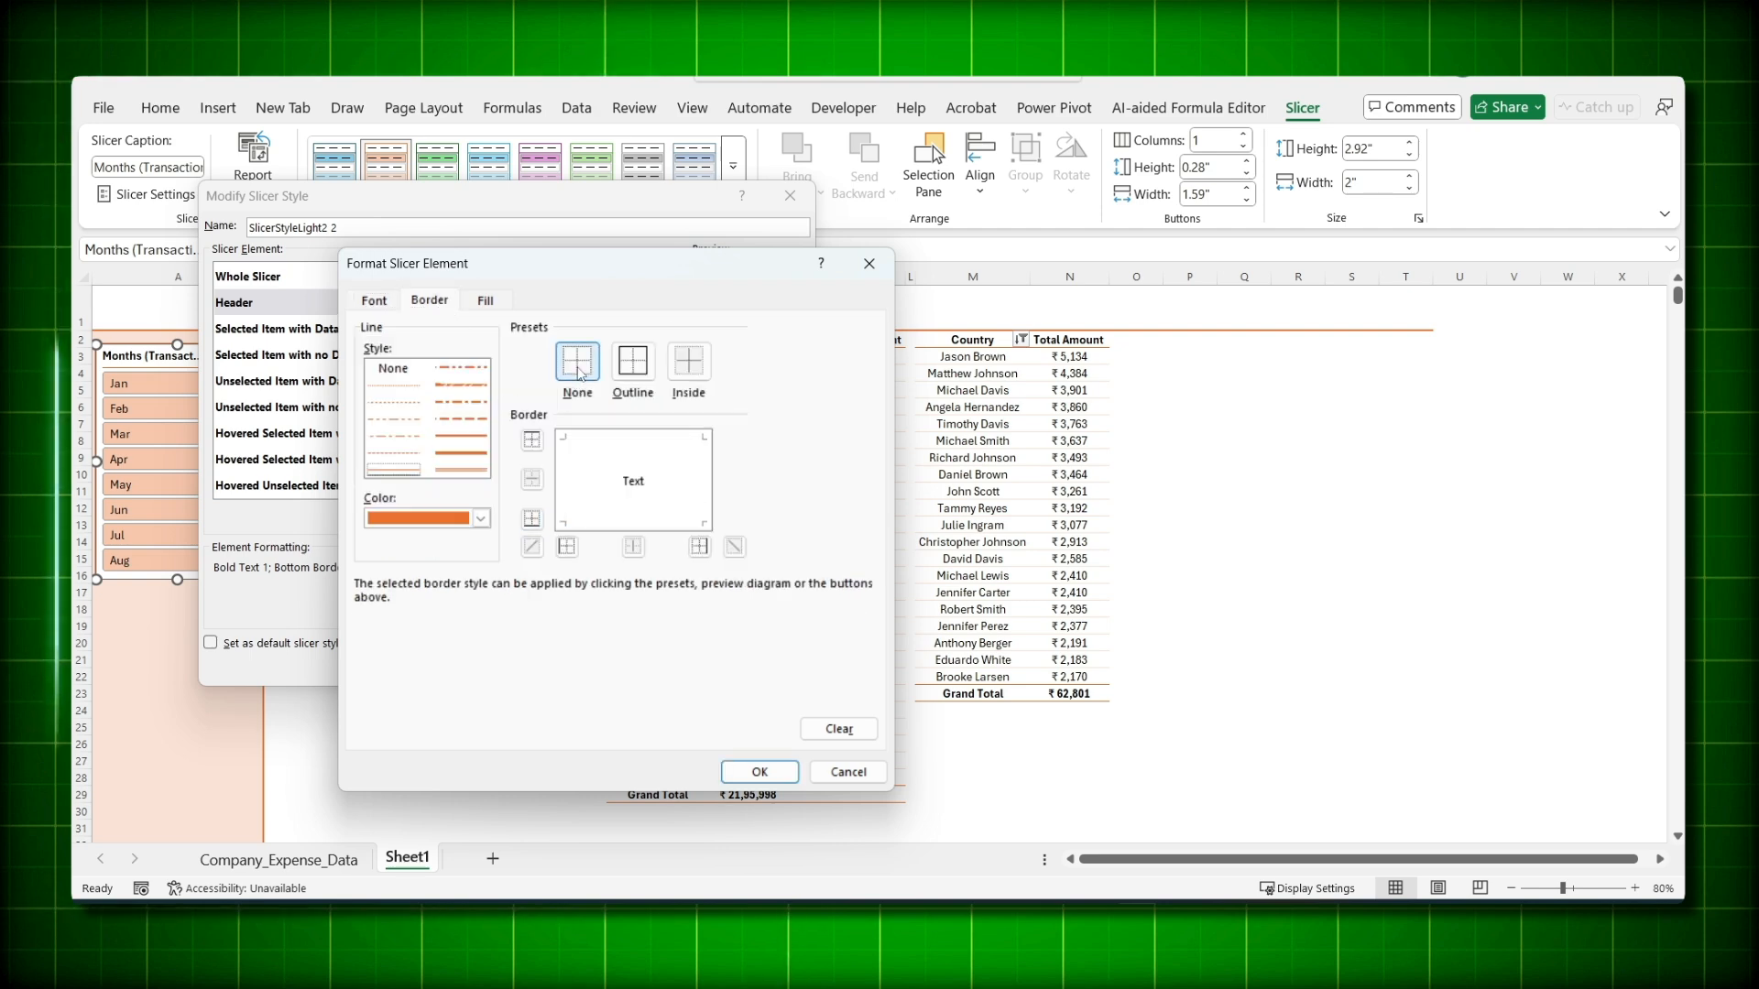
{"action": "left_click", "coordinate": [490, 305]}
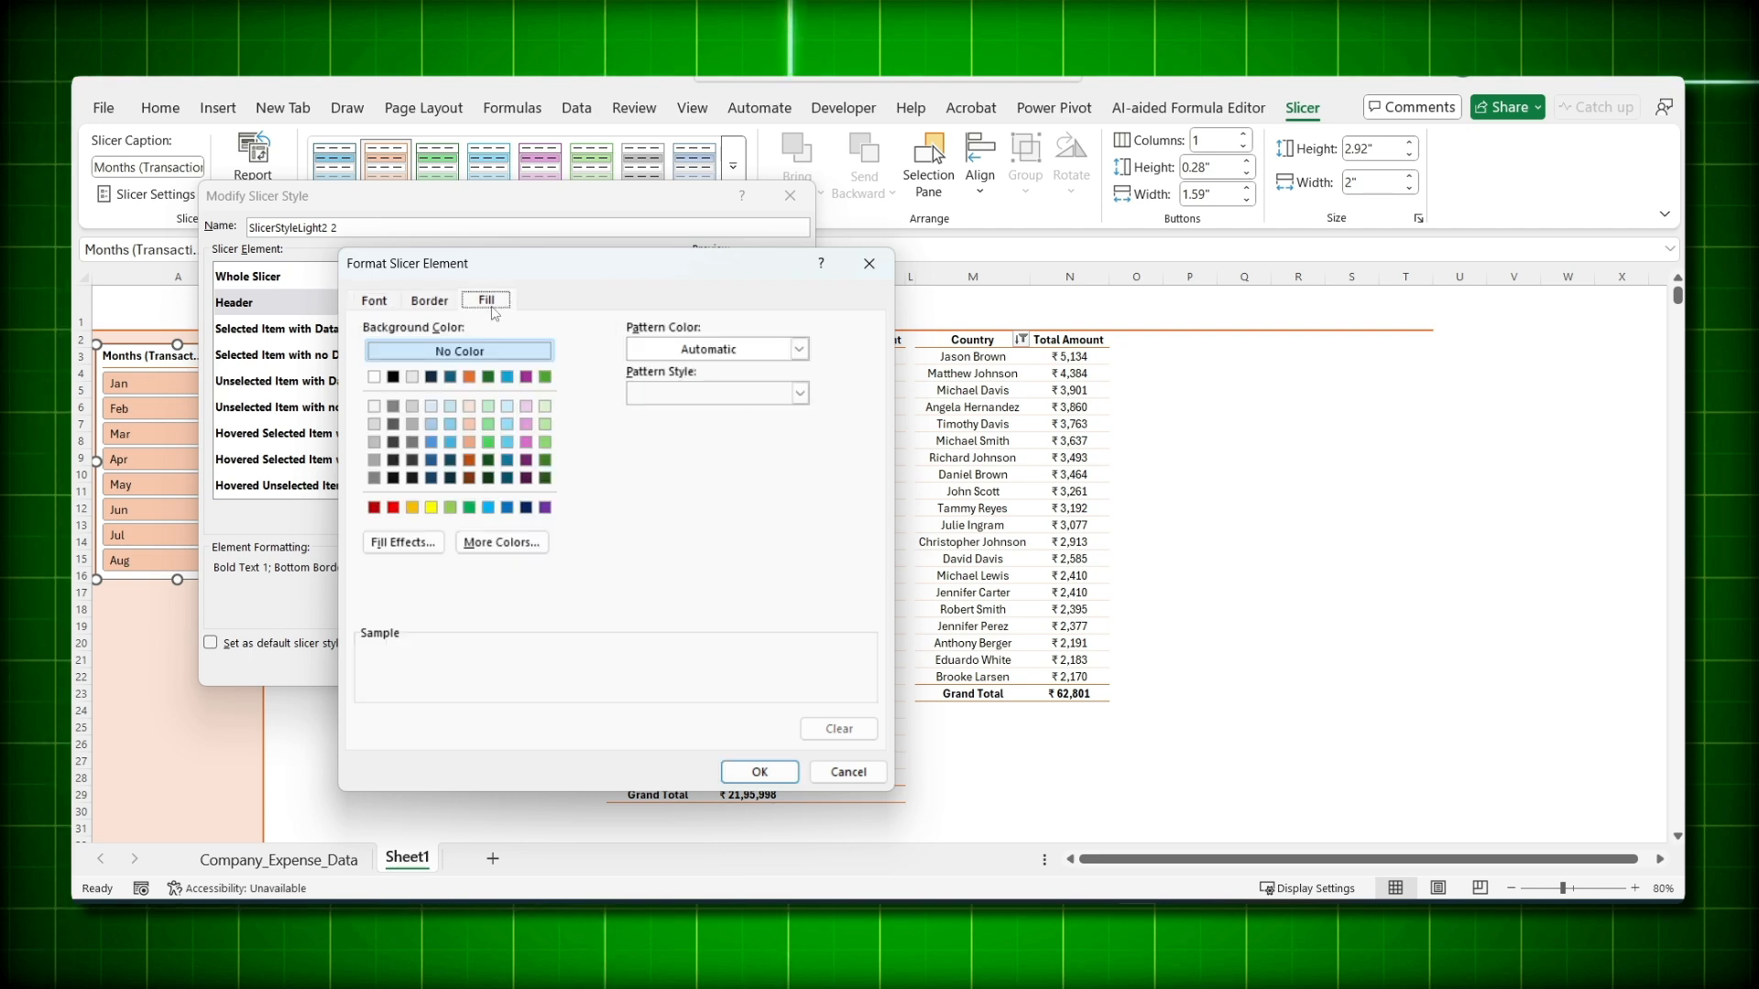
{"action": "left_click", "coordinate": [469, 407]}
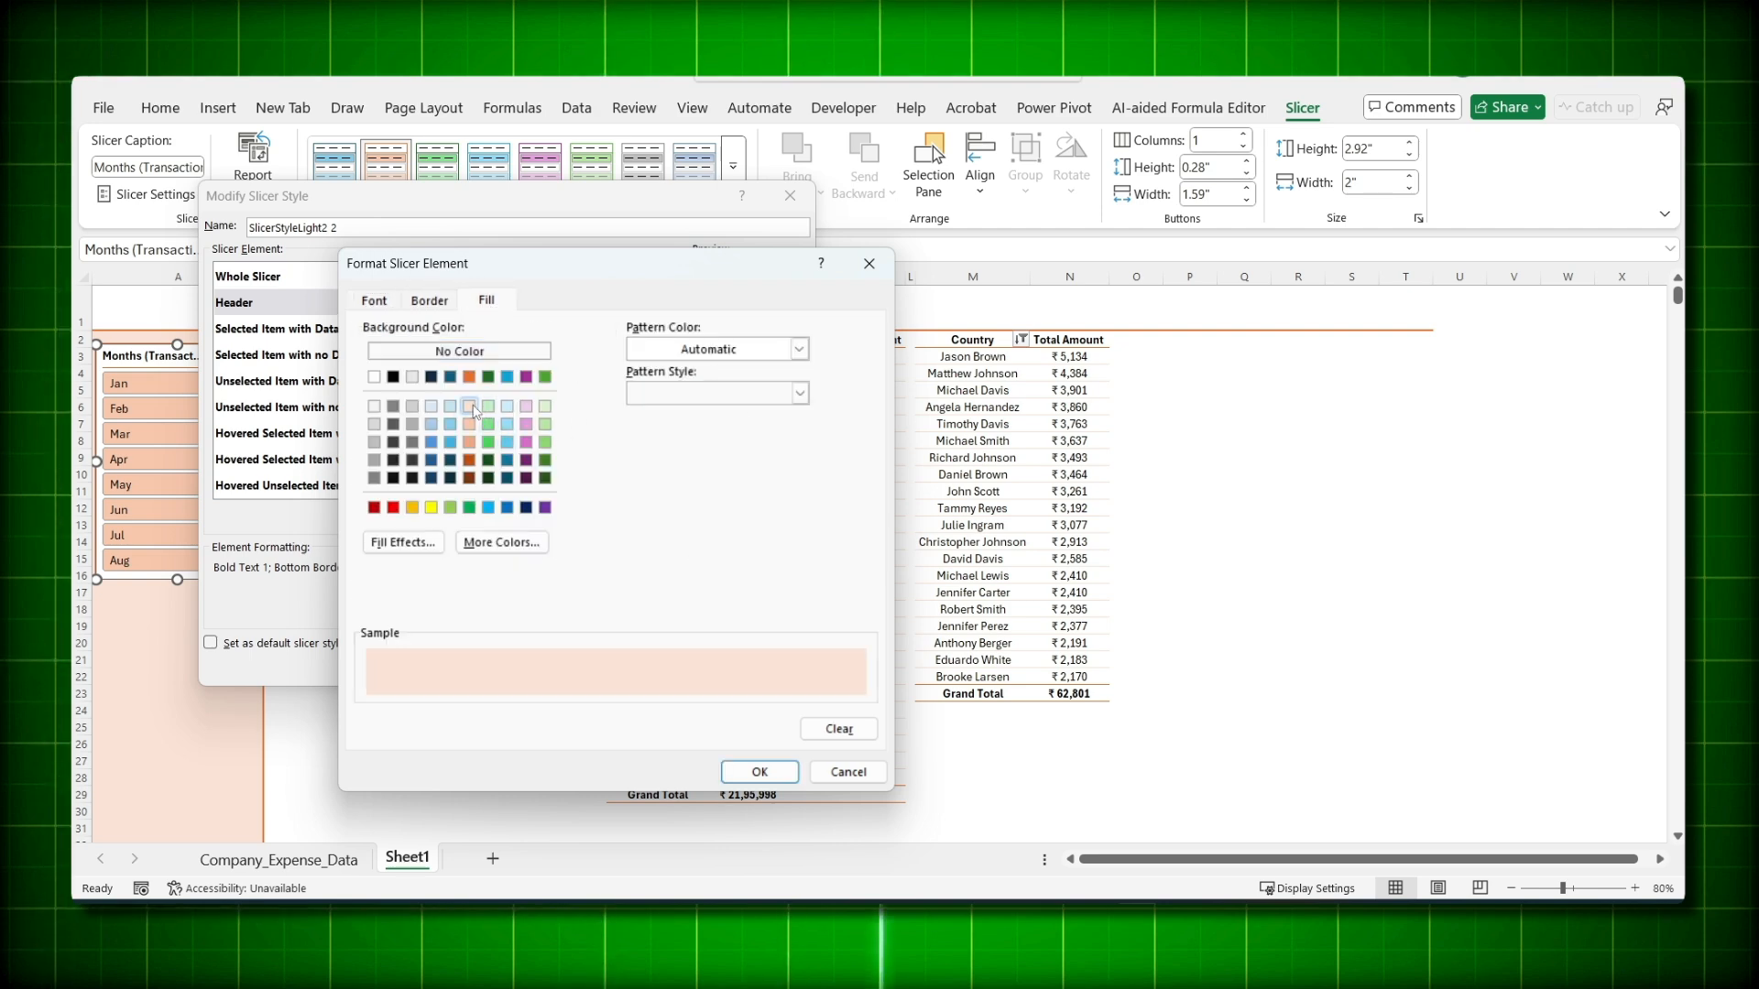
{"action": "left_click", "coordinate": [761, 773]}
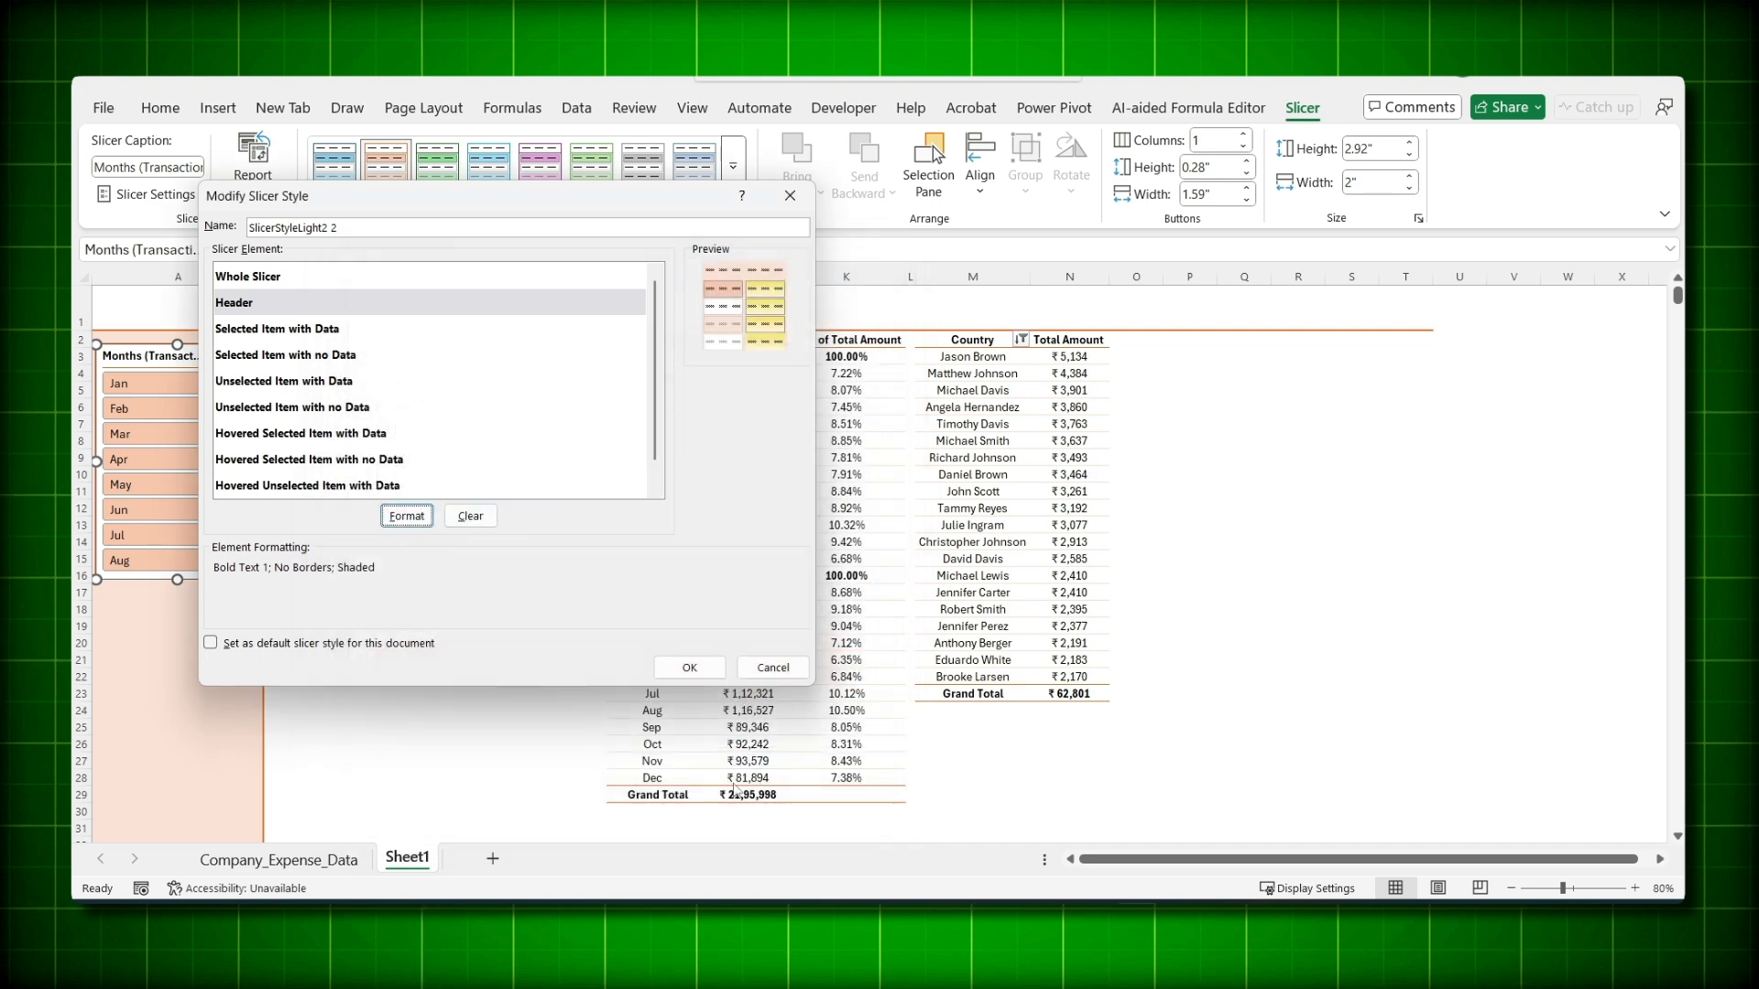
- Make Selected Item with Data borderless and save the custom style
{"action": "left_click", "coordinate": [293, 331]}
{"action": "left_click", "coordinate": [406, 516]}
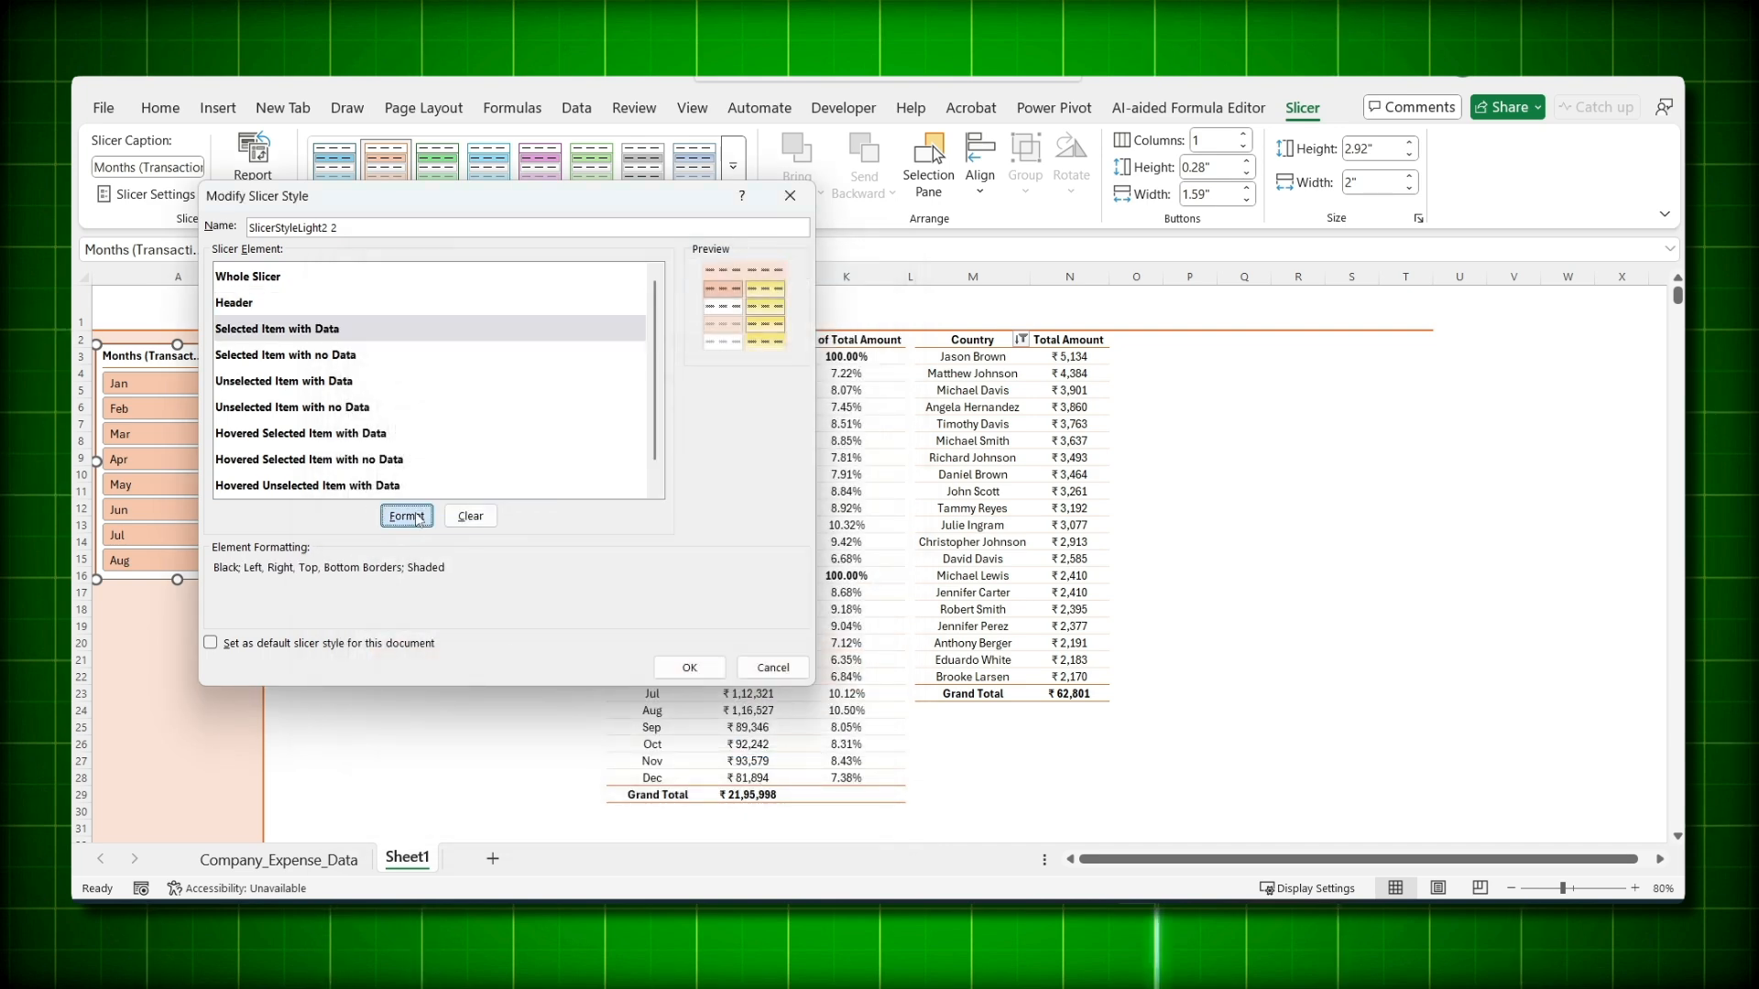
{"action": "left_click", "coordinate": [443, 303]}
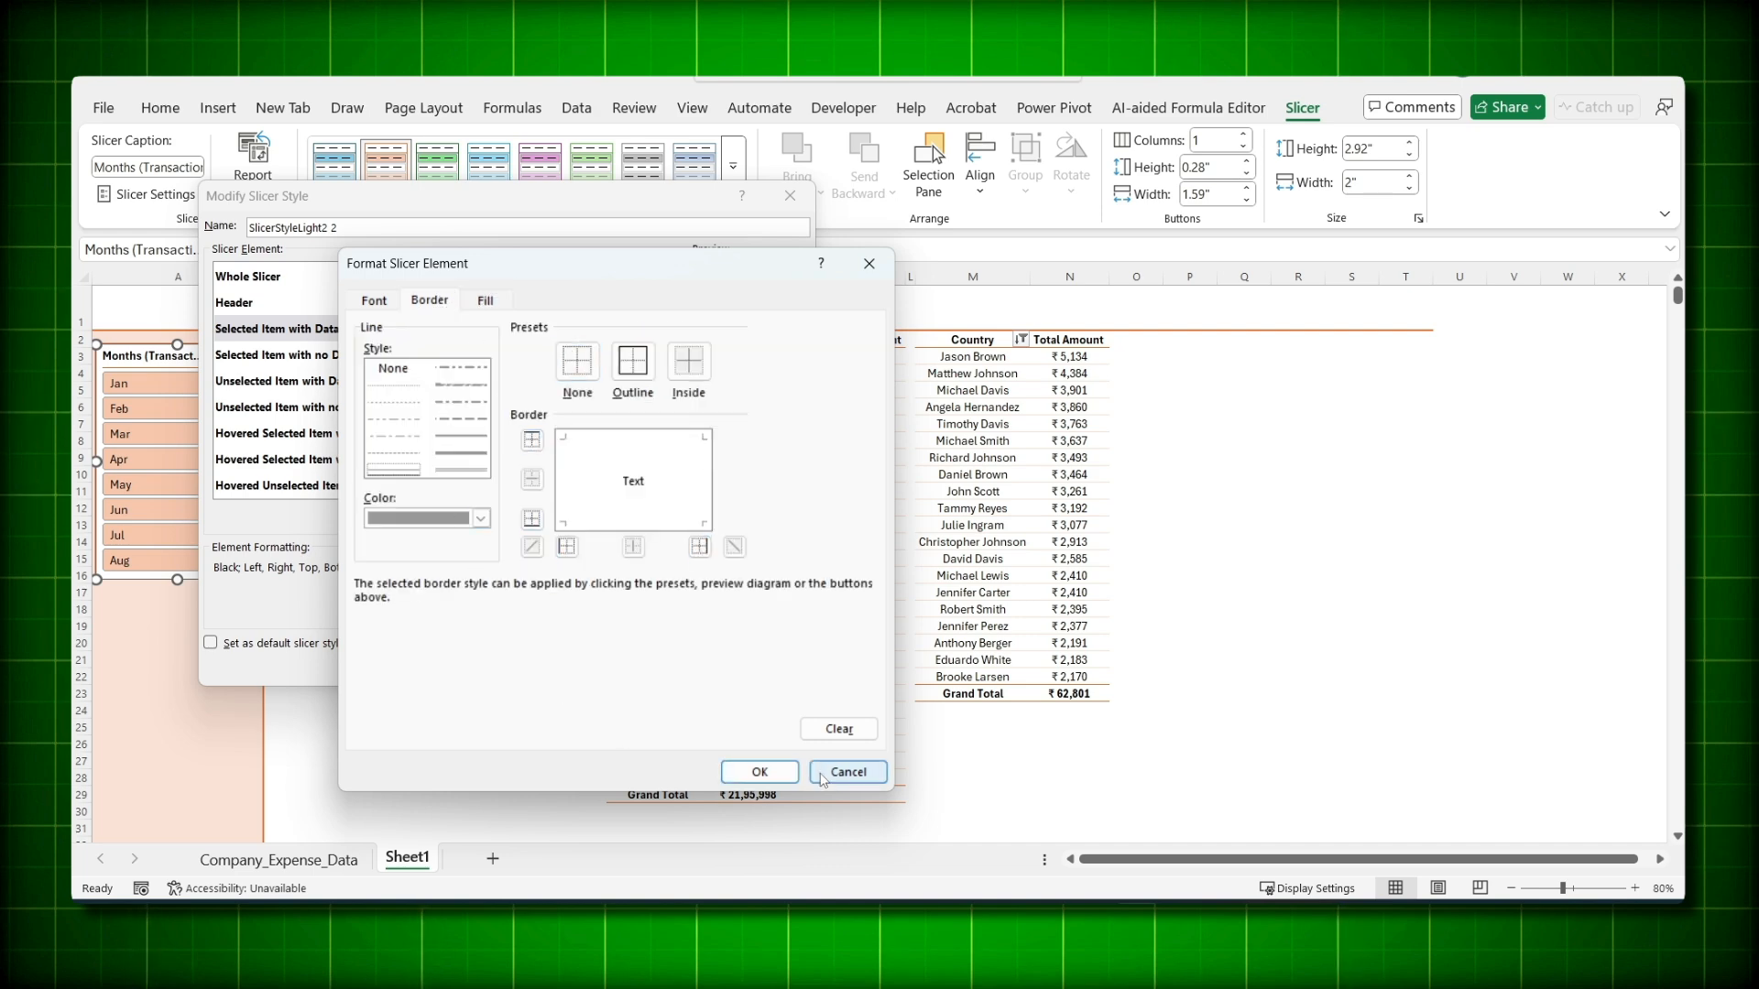
{"action": "left_click", "coordinate": [760, 771]}
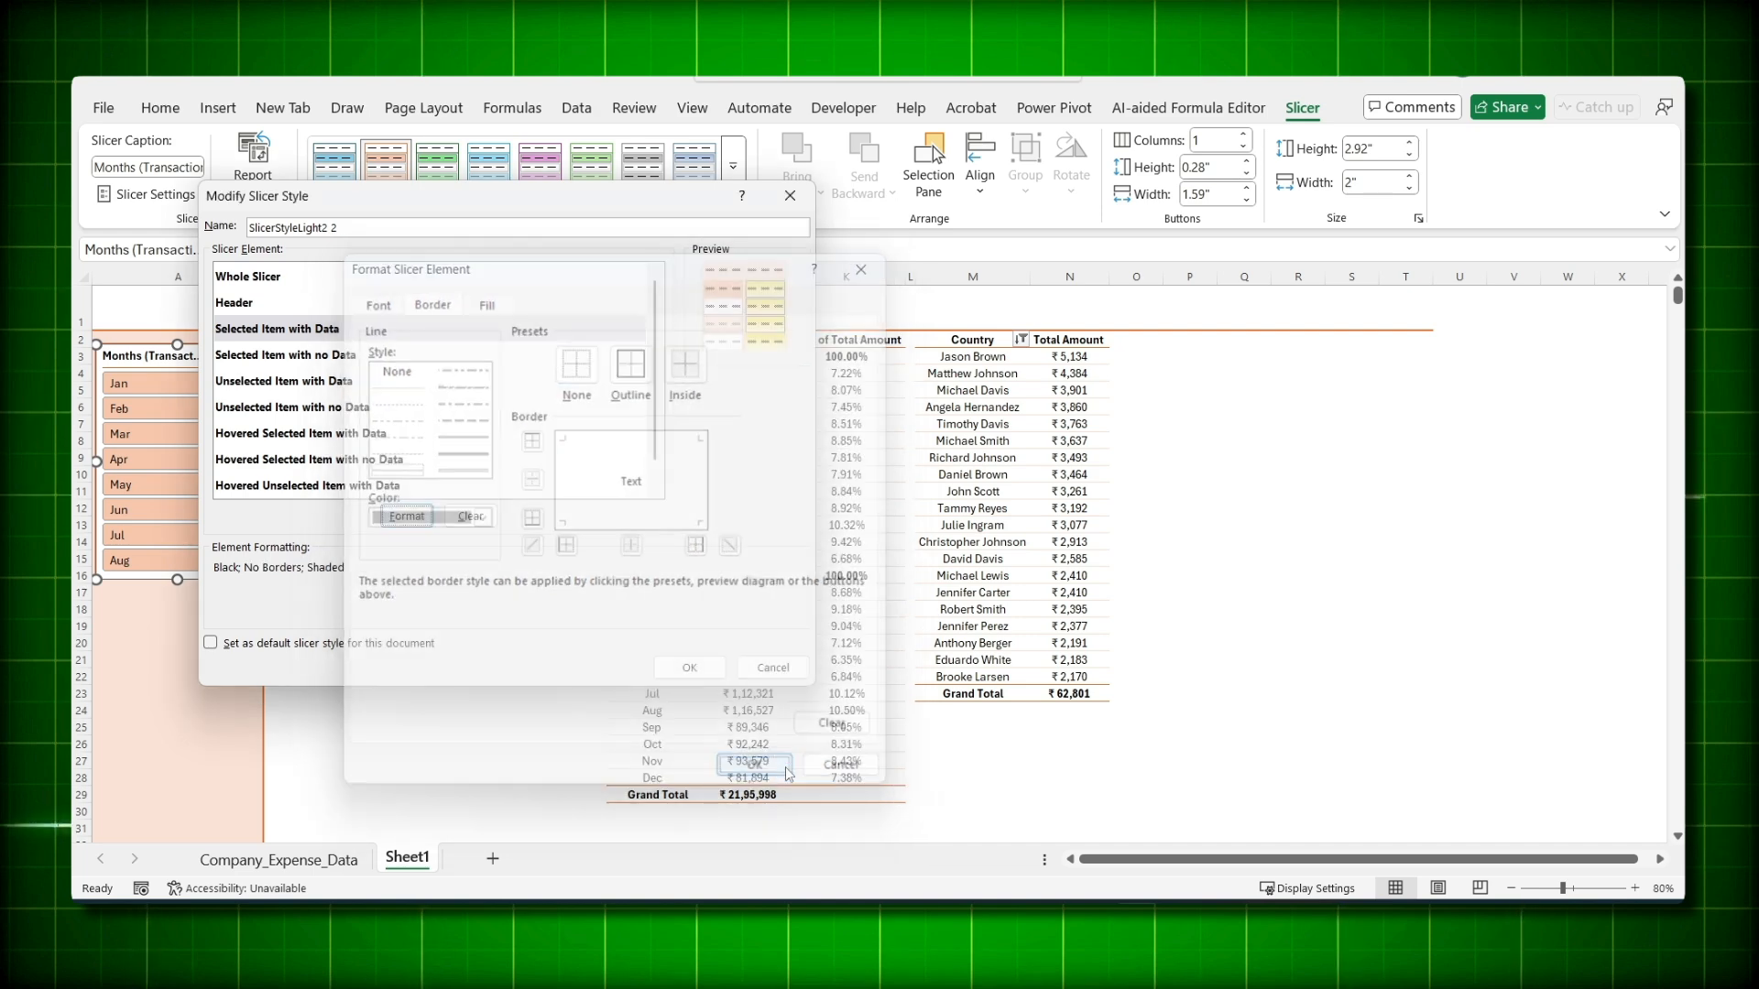
{"action": "left_click", "coordinate": [690, 667]}
{"action": "left_click", "coordinate": [169, 728]}
- Apply the custom style to the Months slicer and stretch it to row 25, showing Jan–Dec
{"action": "left_click", "coordinate": [146, 357]}
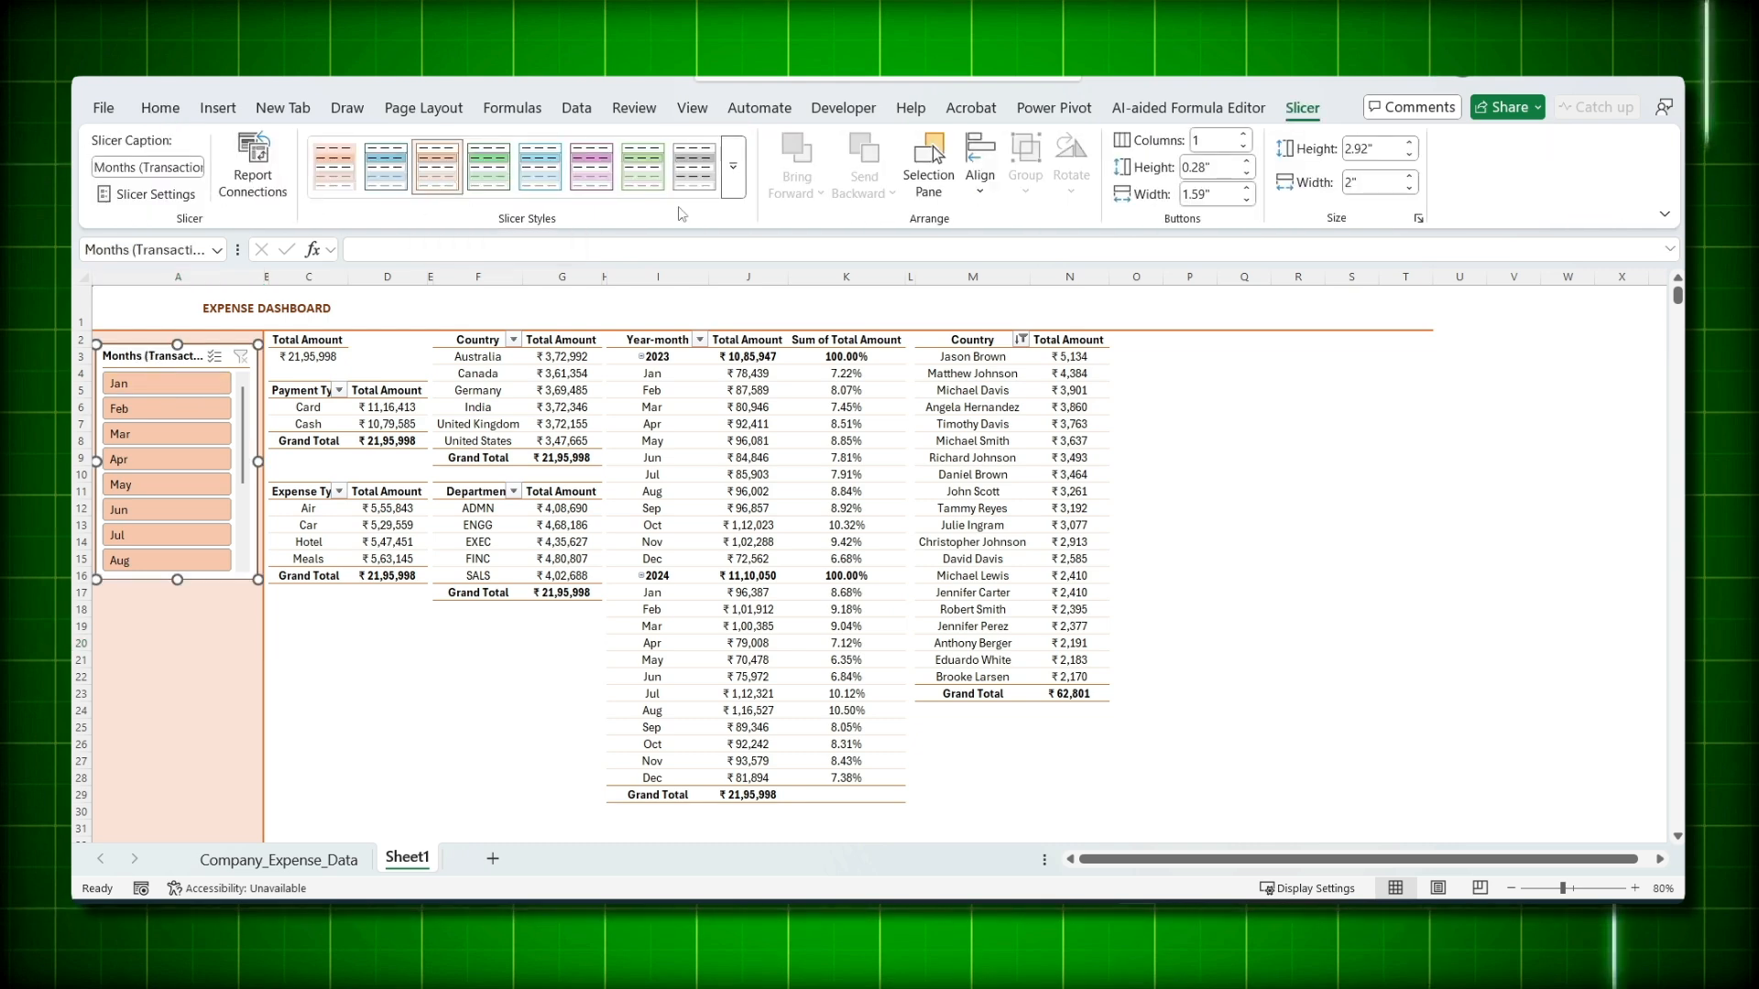
{"action": "left_click", "coordinate": [733, 178]}
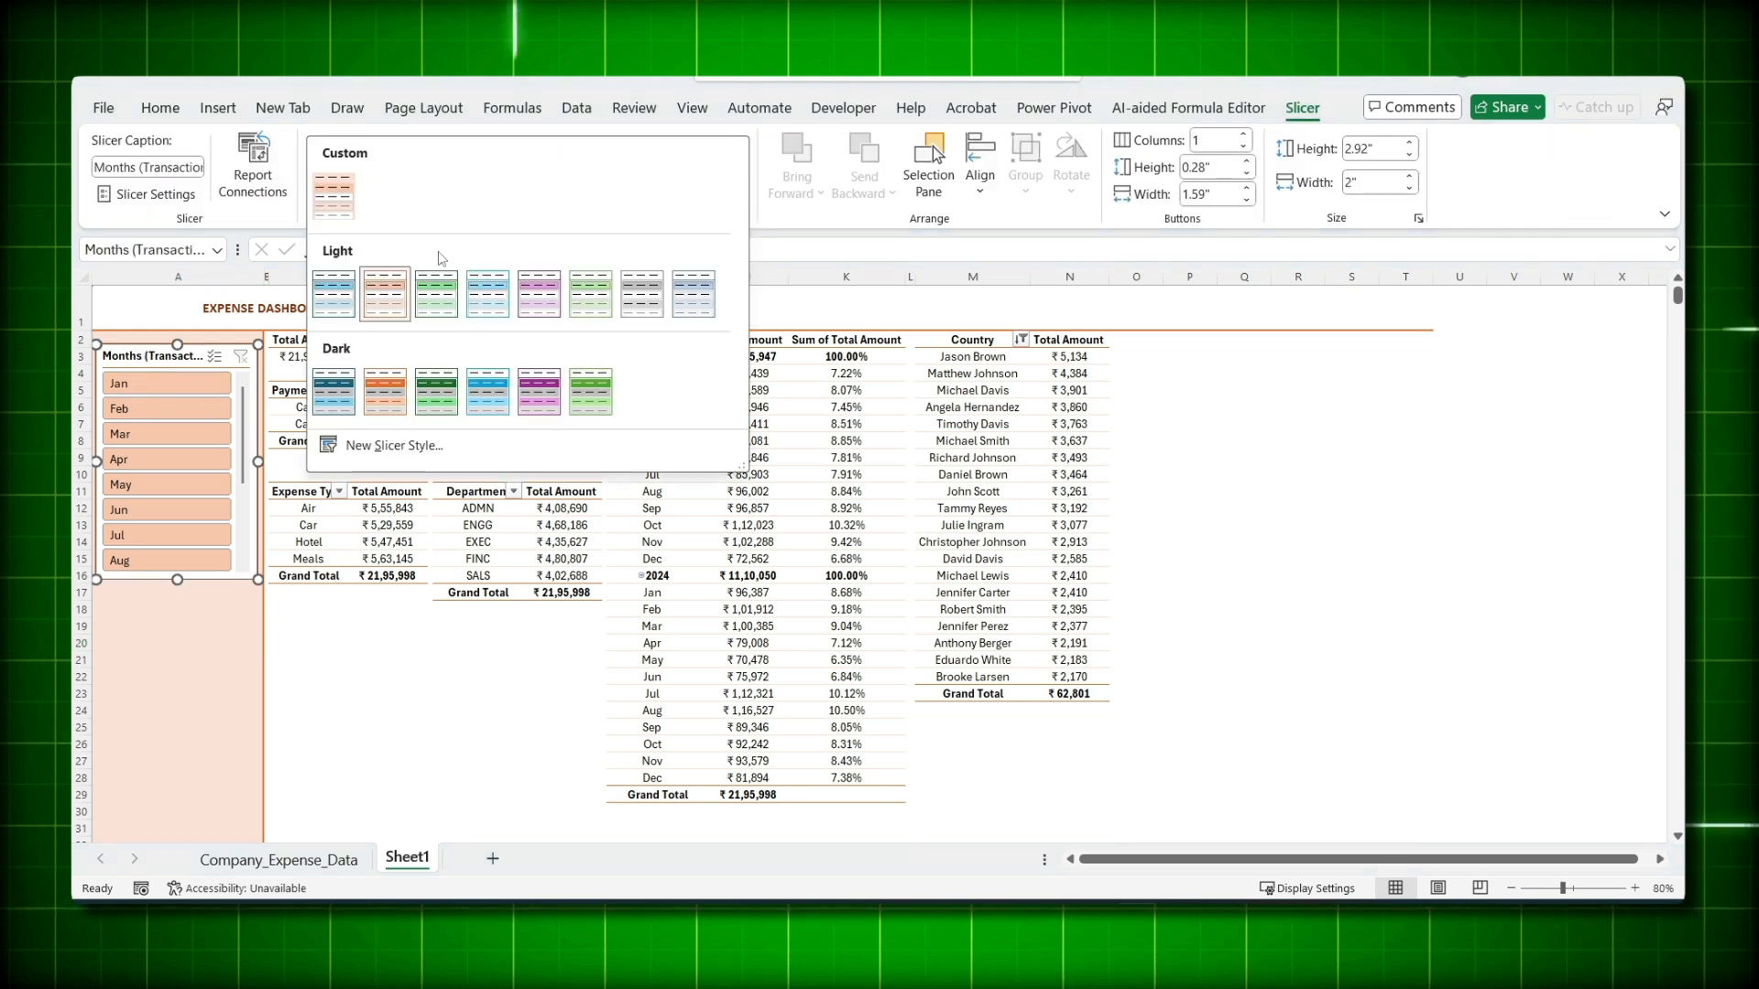
{"action": "left_click", "coordinate": [346, 192]}
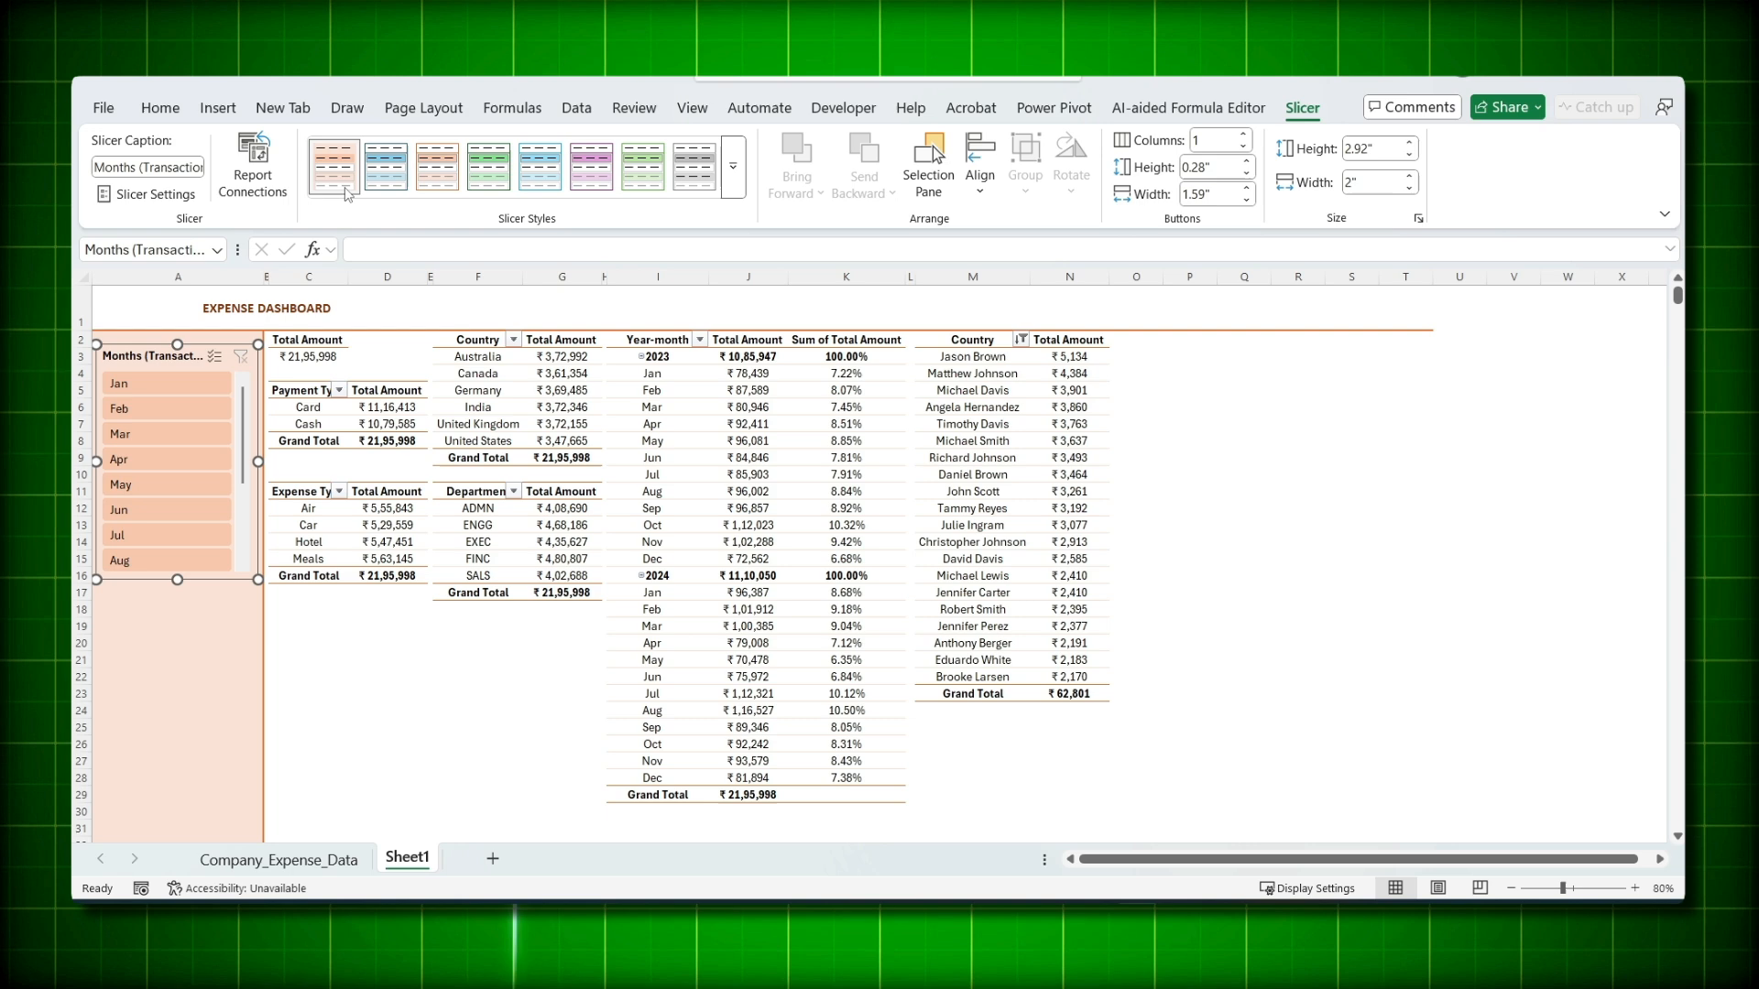
{"action": "left_click", "coordinate": [204, 620]}
{"action": "left_click", "coordinate": [180, 356]}
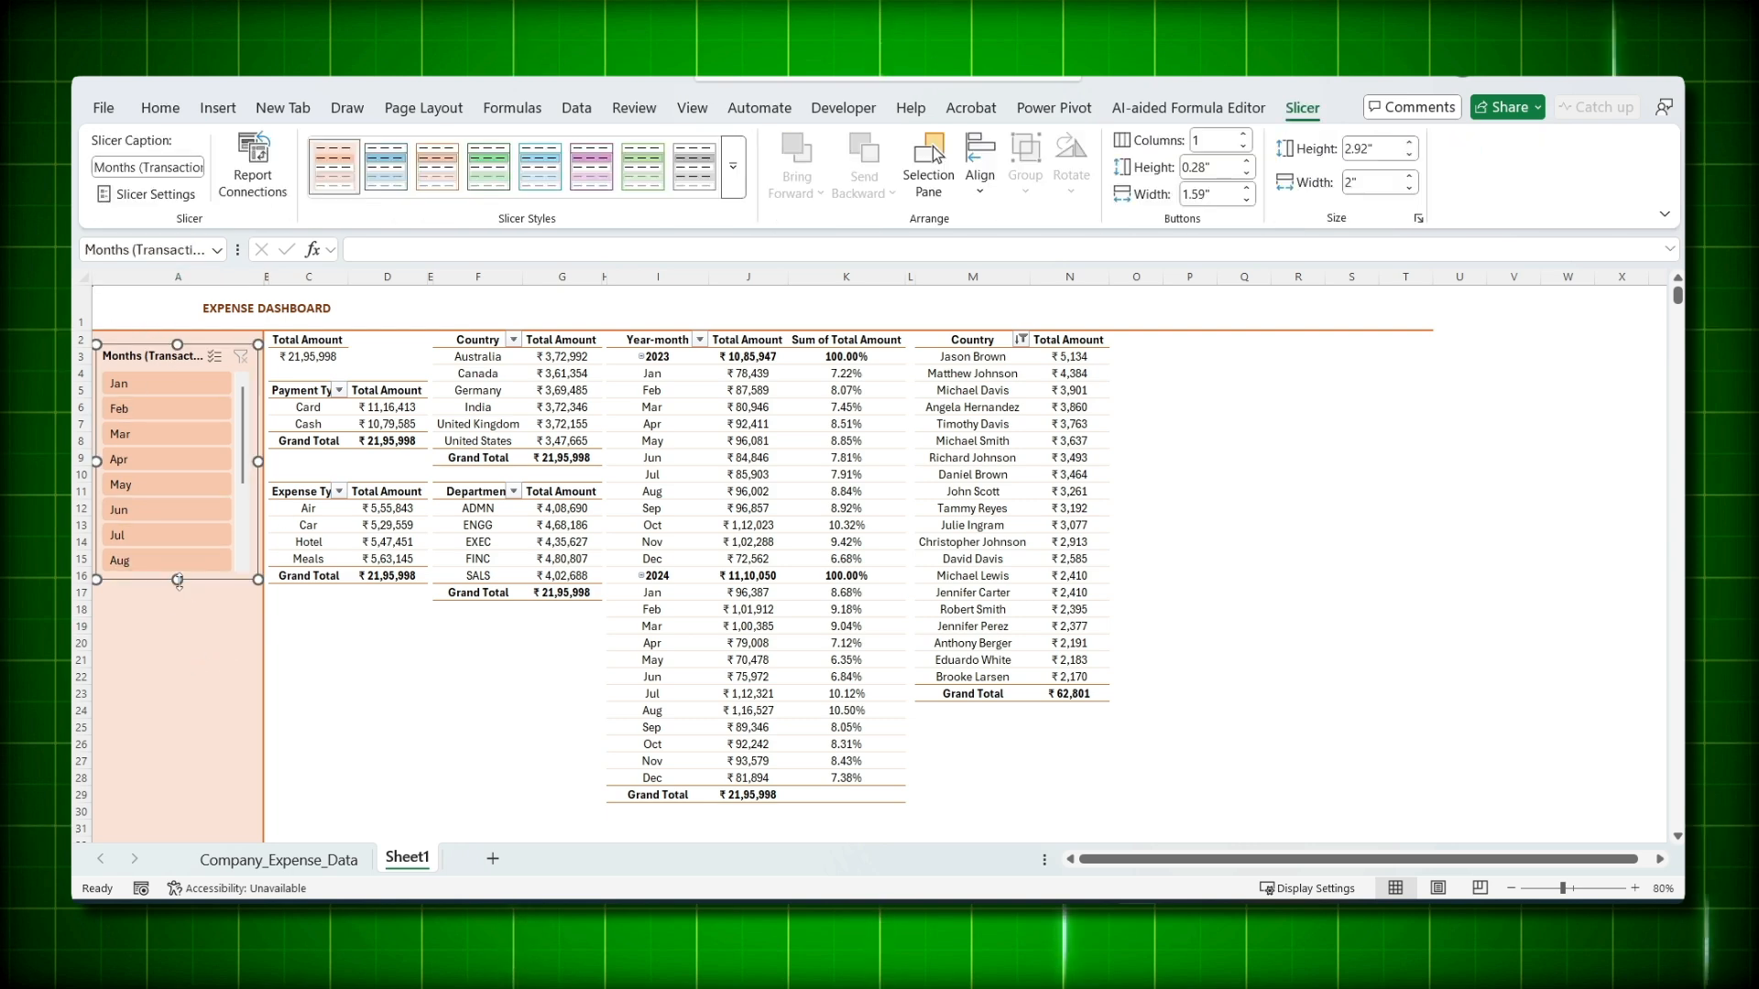
{"action": "left_click_drag", "start_coordinate": [178, 580], "coordinate": [176, 740]}
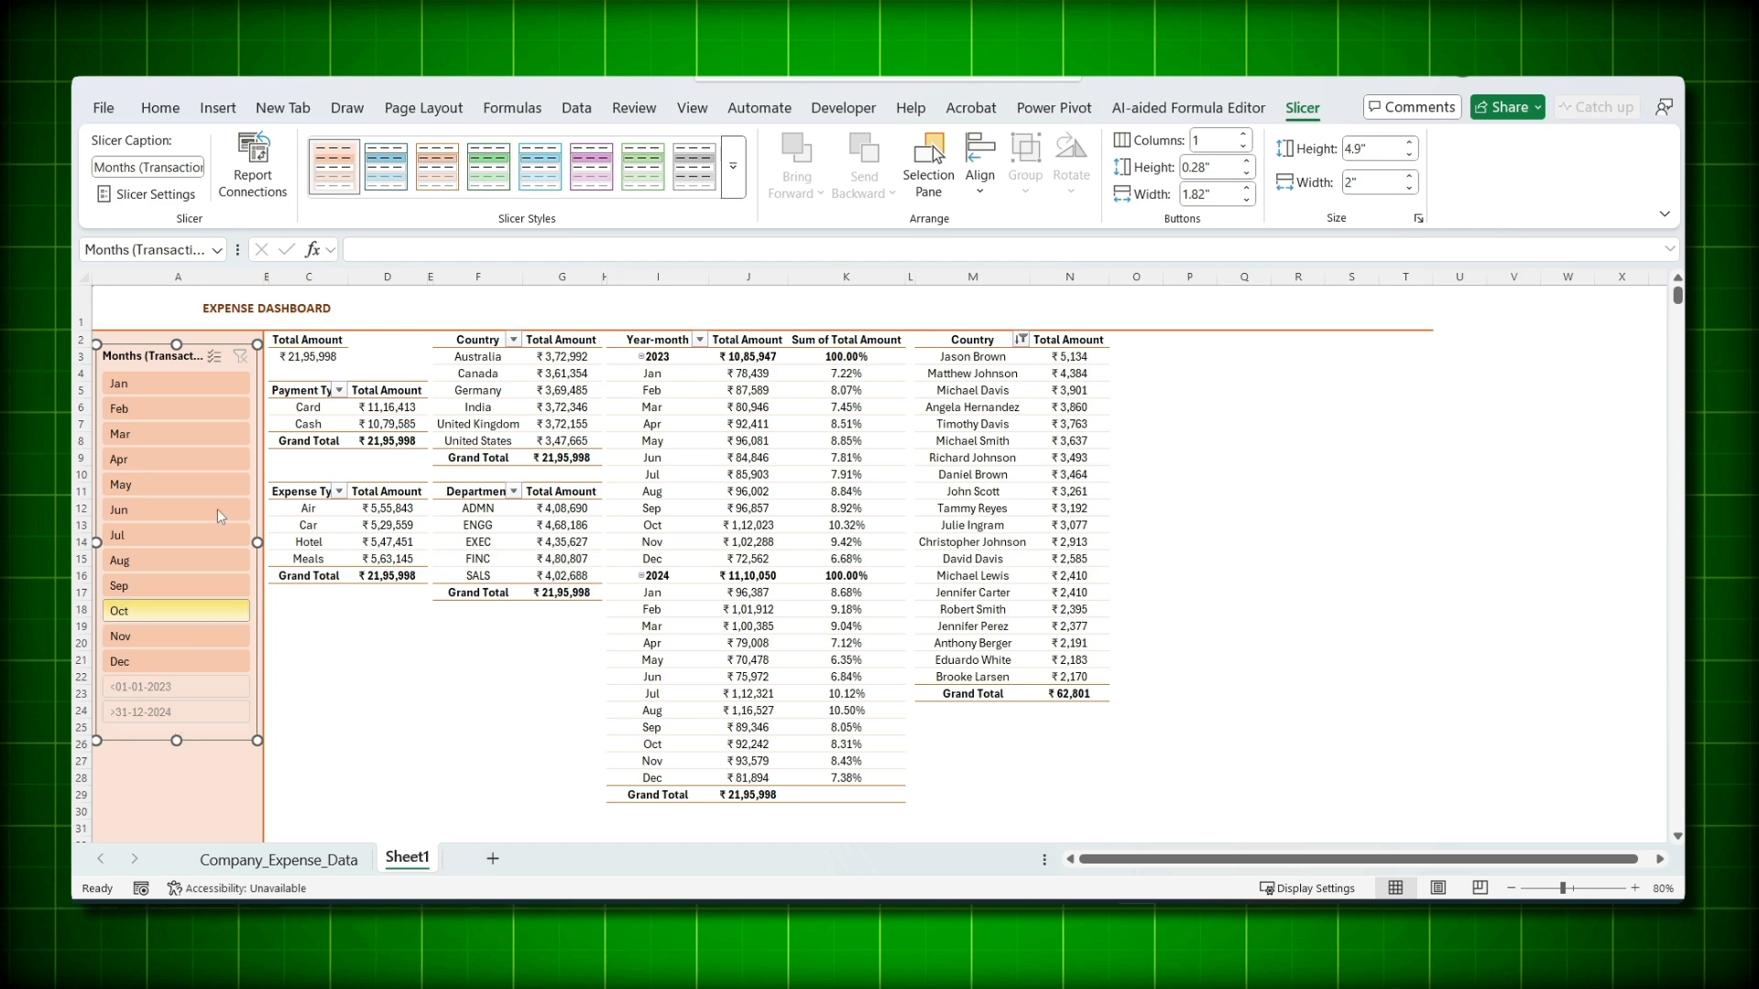
- In the Months slicer settings, hide items with no data and shorten the caption to 'Months'
{"action": "right_click", "coordinate": [160, 356]}
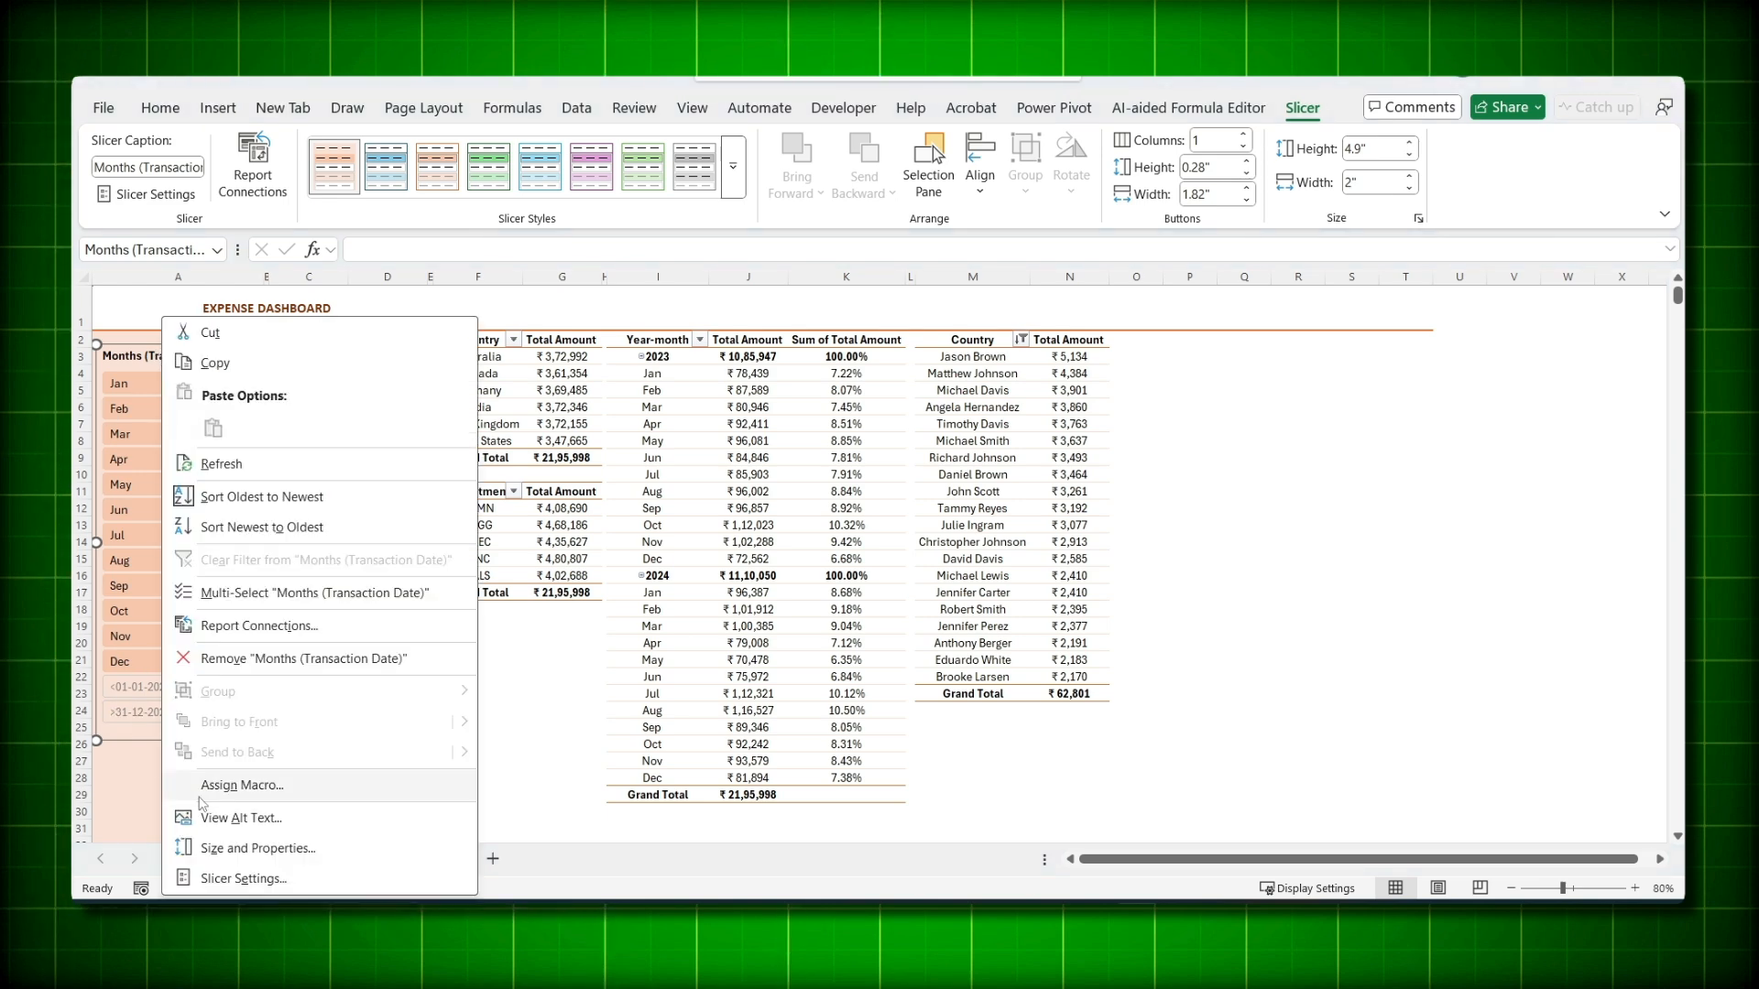
{"action": "left_click", "coordinate": [238, 878]}
{"action": "left_click_drag", "start_coordinate": [696, 329], "coordinate": [296, 329]}
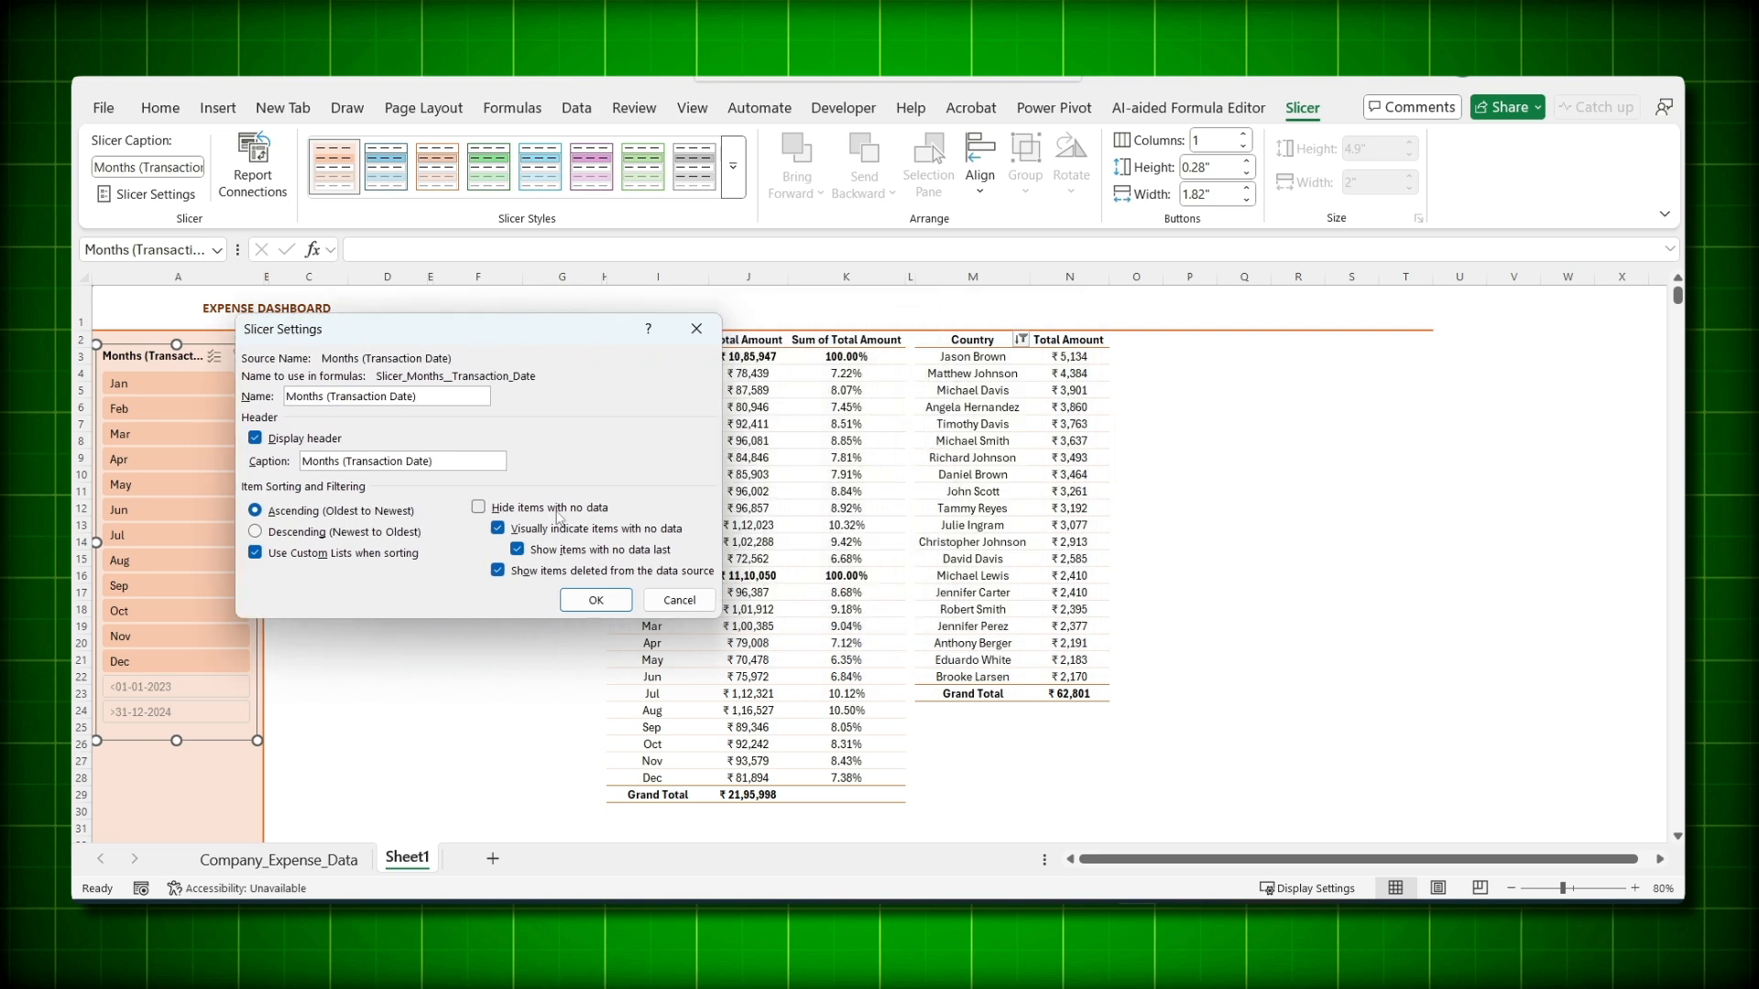
{"action": "left_click", "coordinate": [478, 507]}
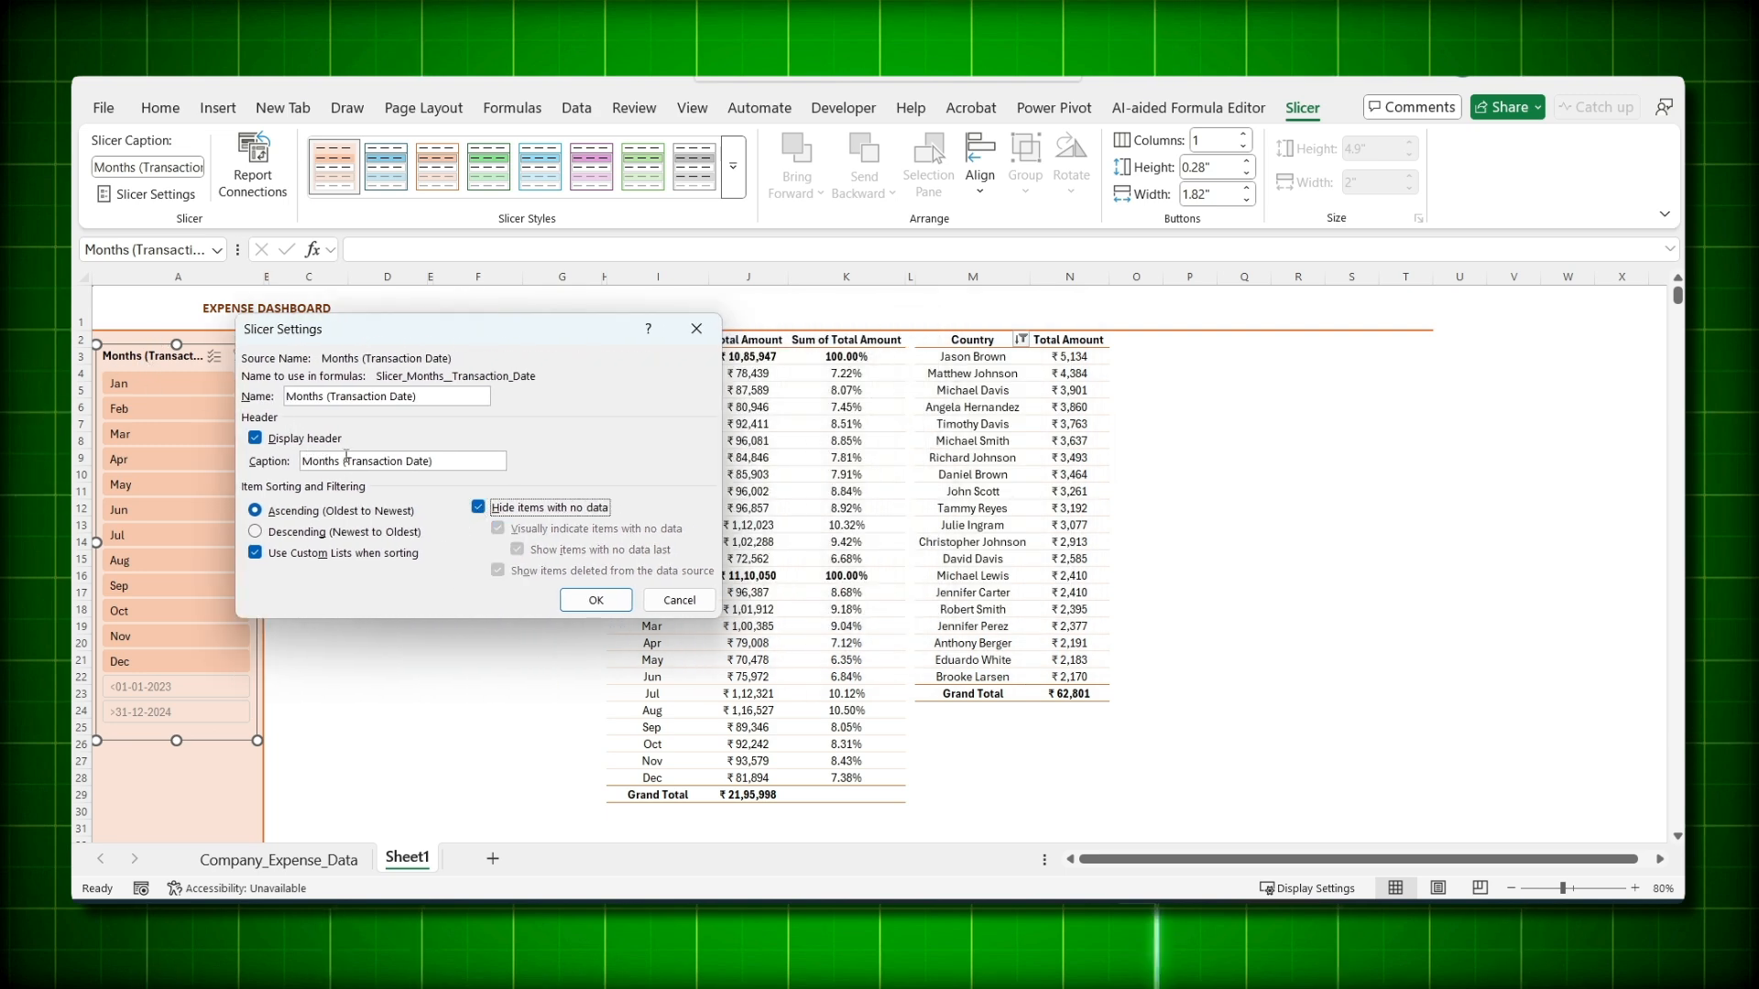
{"action": "left_click_drag", "start_coordinate": [341, 460], "coordinate": [433, 461]}
{"action": "key", "text": "BackSpace"}
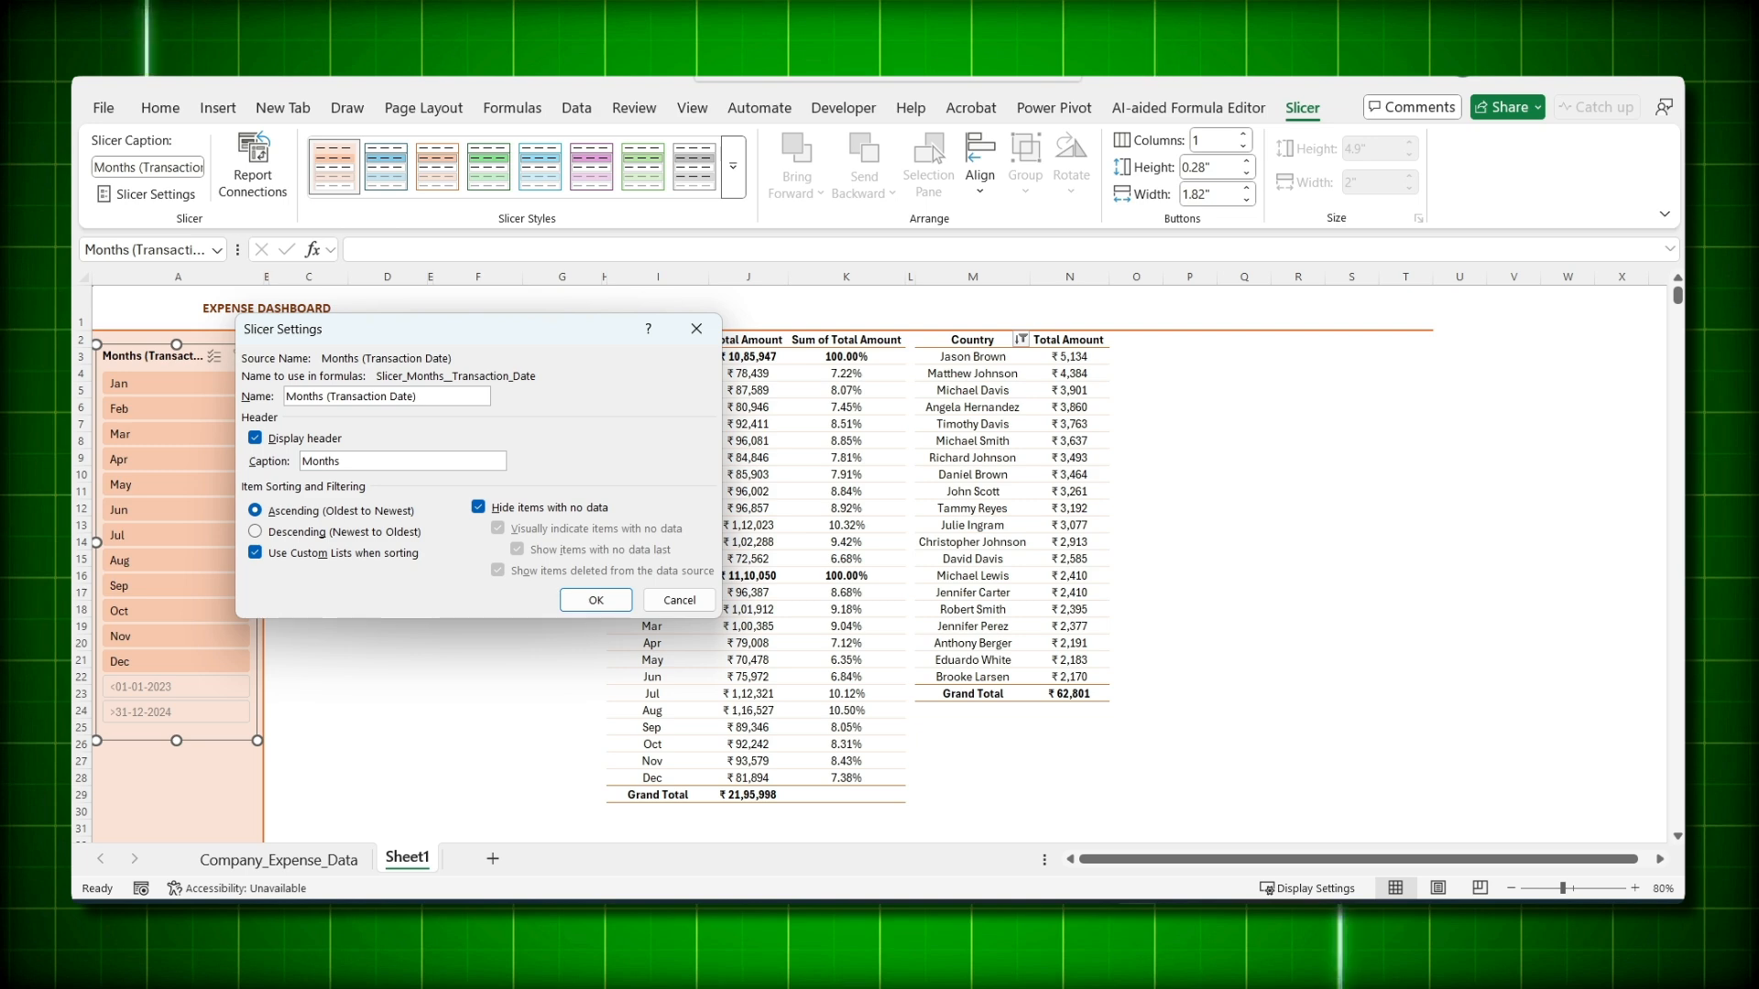
{"action": "left_click", "coordinate": [582, 606]}
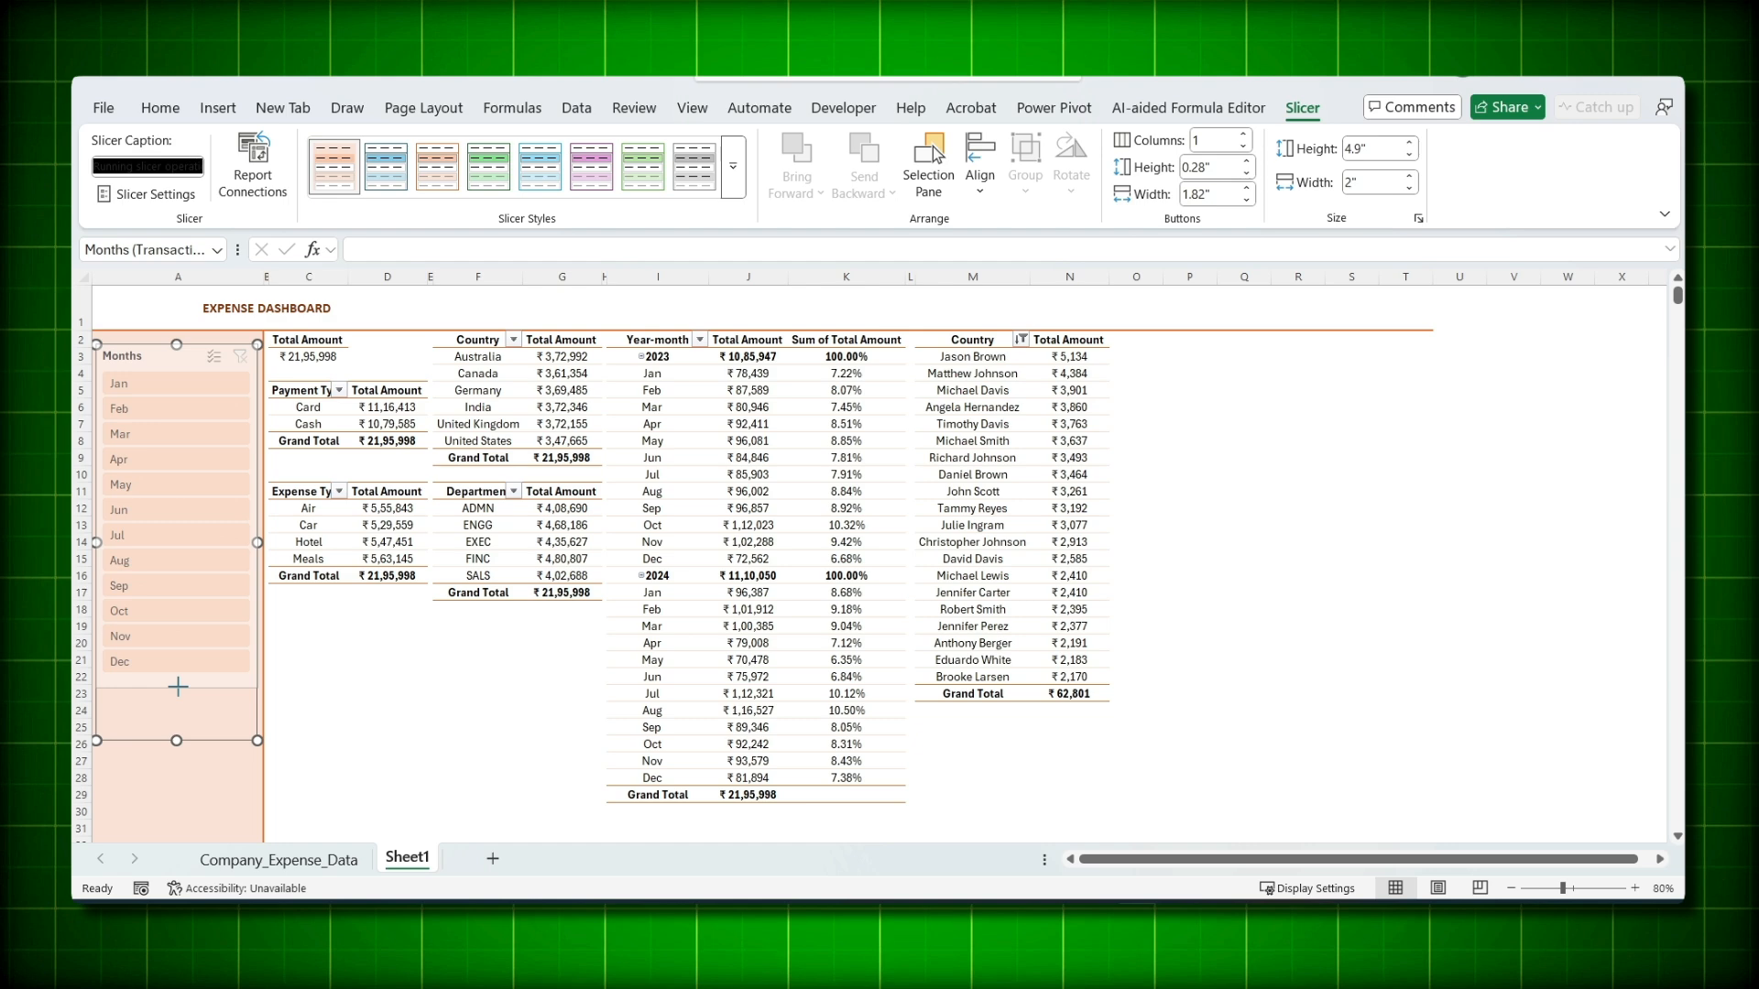
- Lay the months out in three columns and shrink the slicer to fit the peach side column
{"action": "left_click_drag", "start_coordinate": [176, 740], "coordinate": [174, 681]}
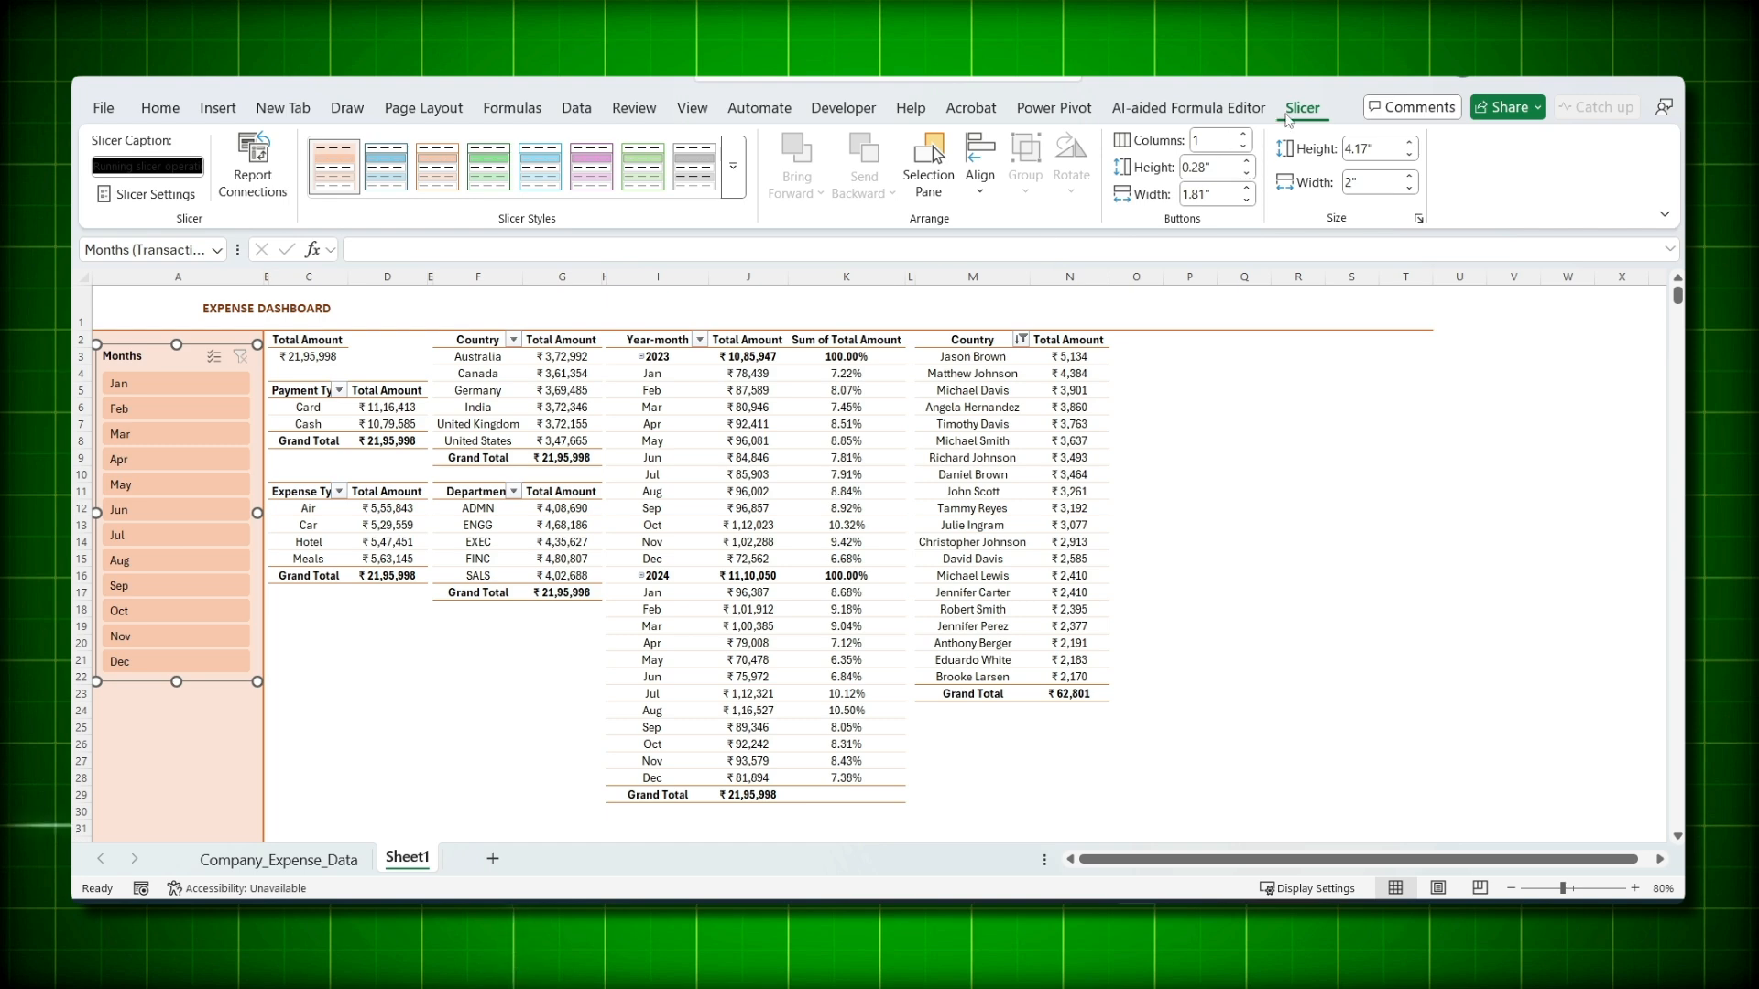
{"action": "left_click", "coordinate": [1243, 134]}
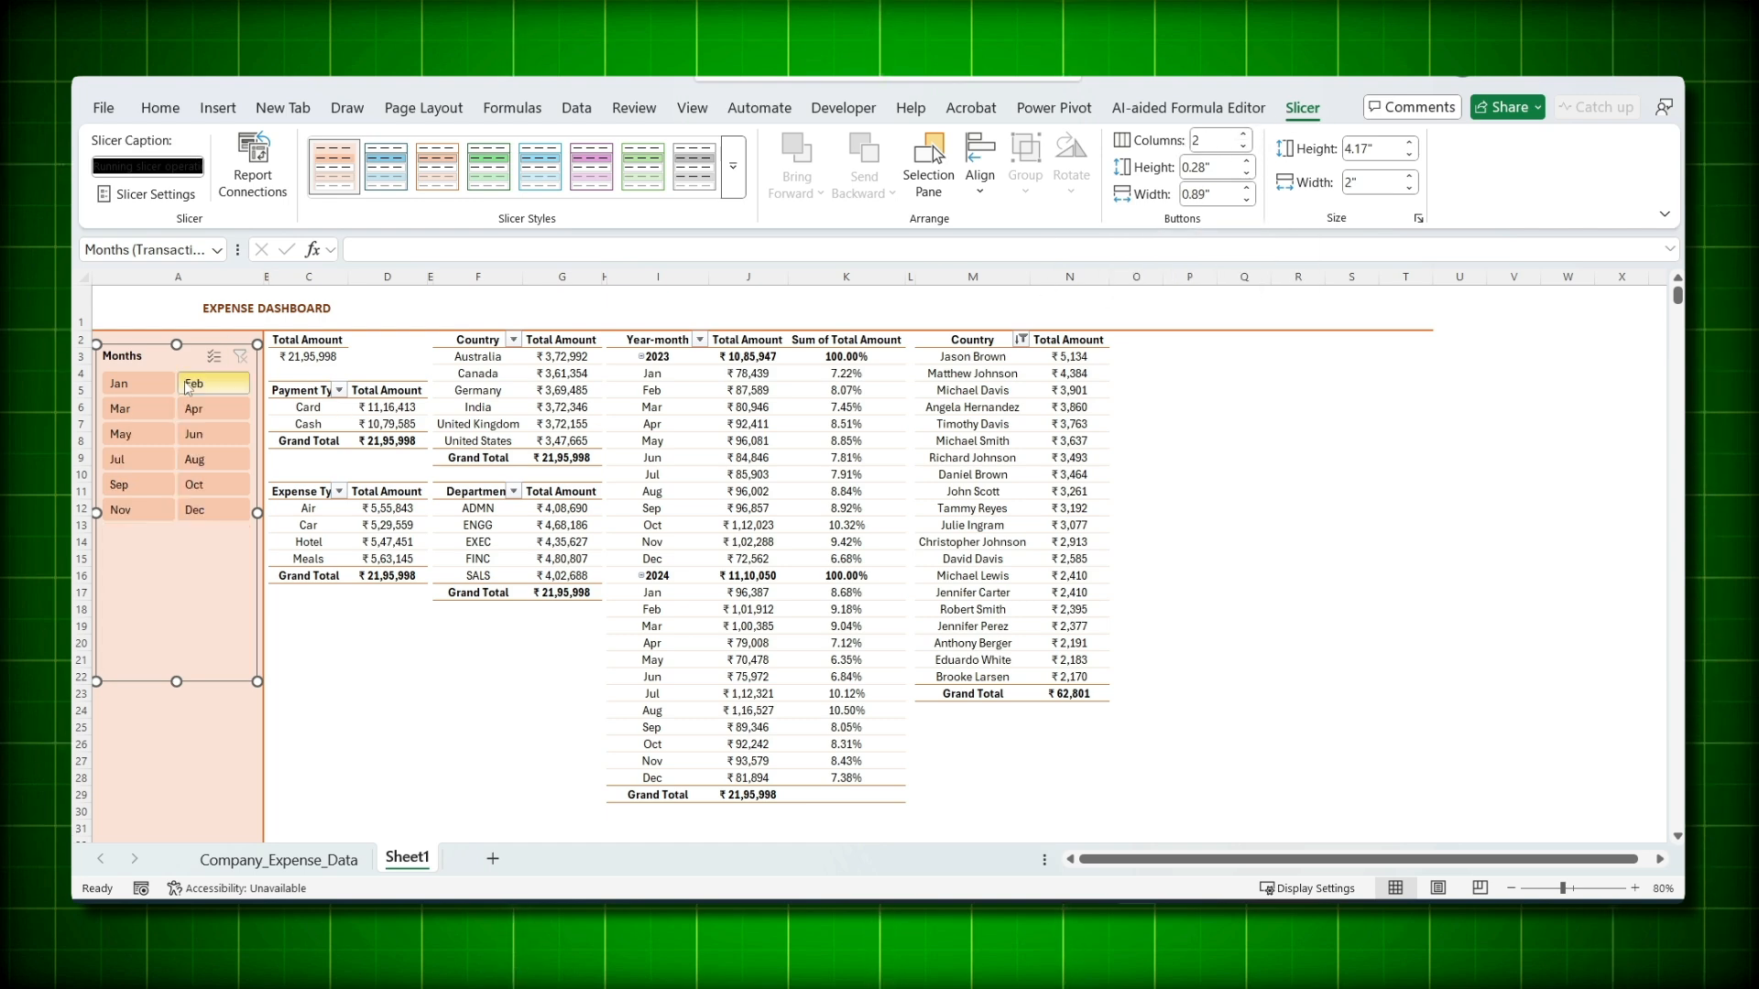
{"action": "left_click", "coordinate": [1242, 134]}
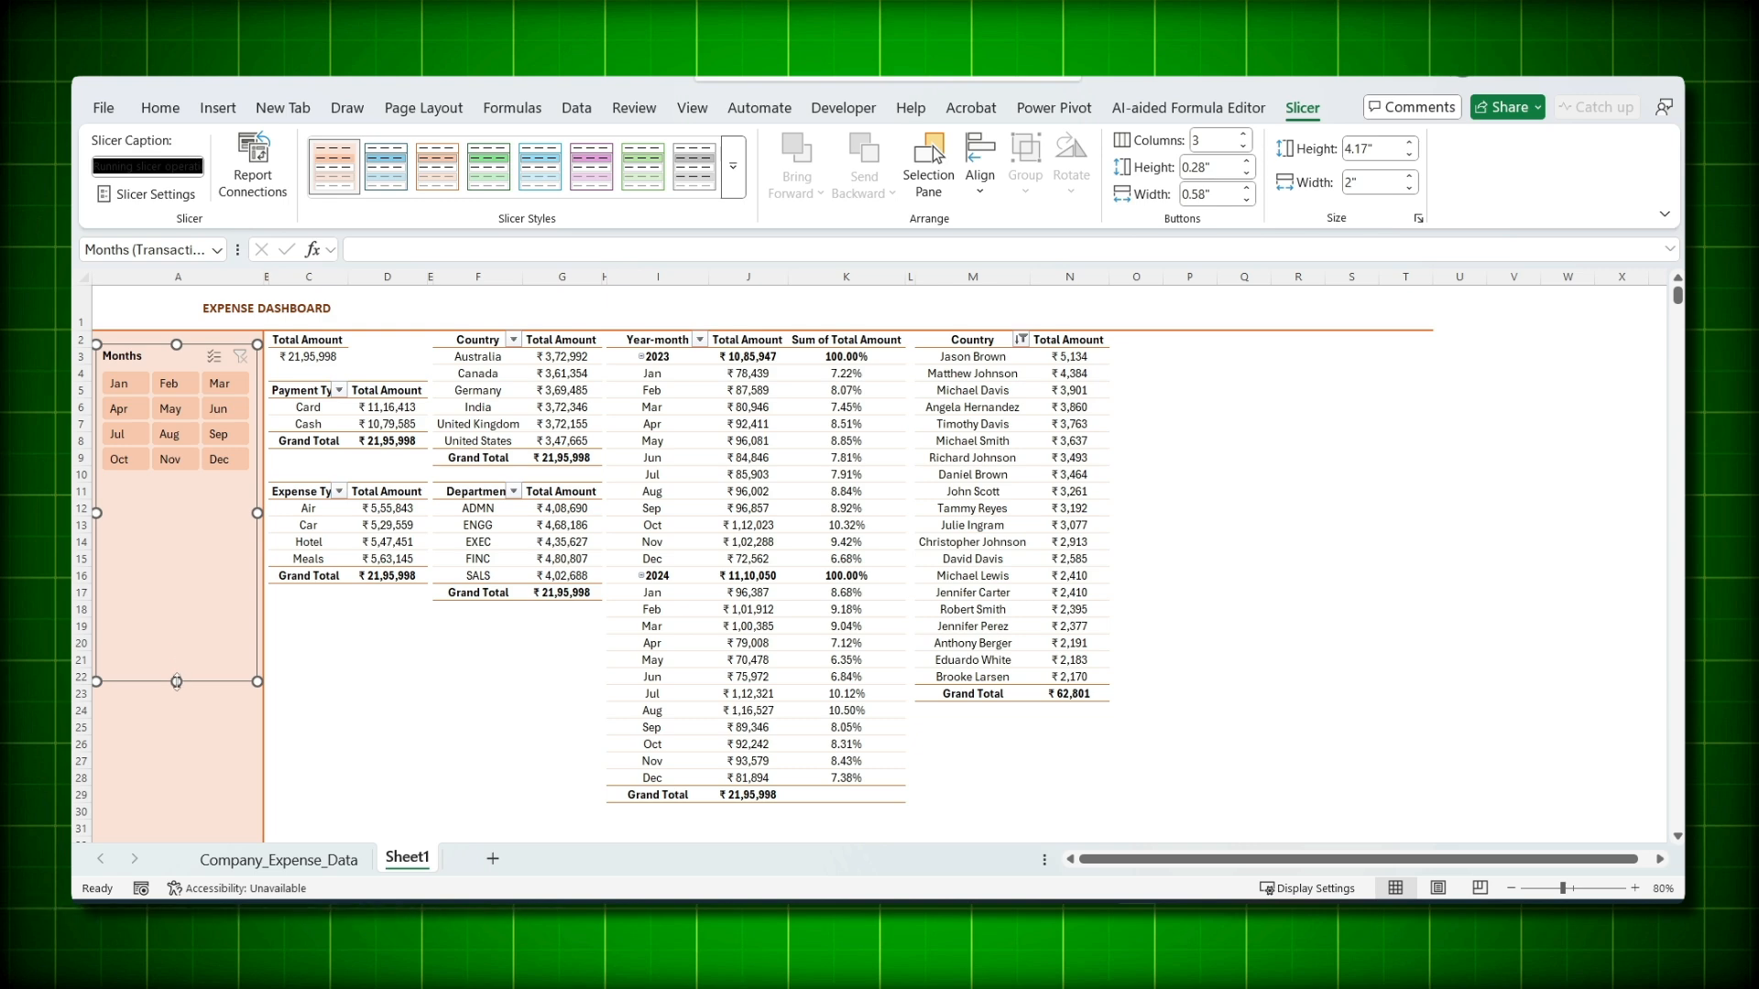
{"action": "left_click_drag", "start_coordinate": [176, 682], "coordinate": [175, 579]}
{"action": "left_click_drag", "start_coordinate": [175, 497], "coordinate": [180, 502]}
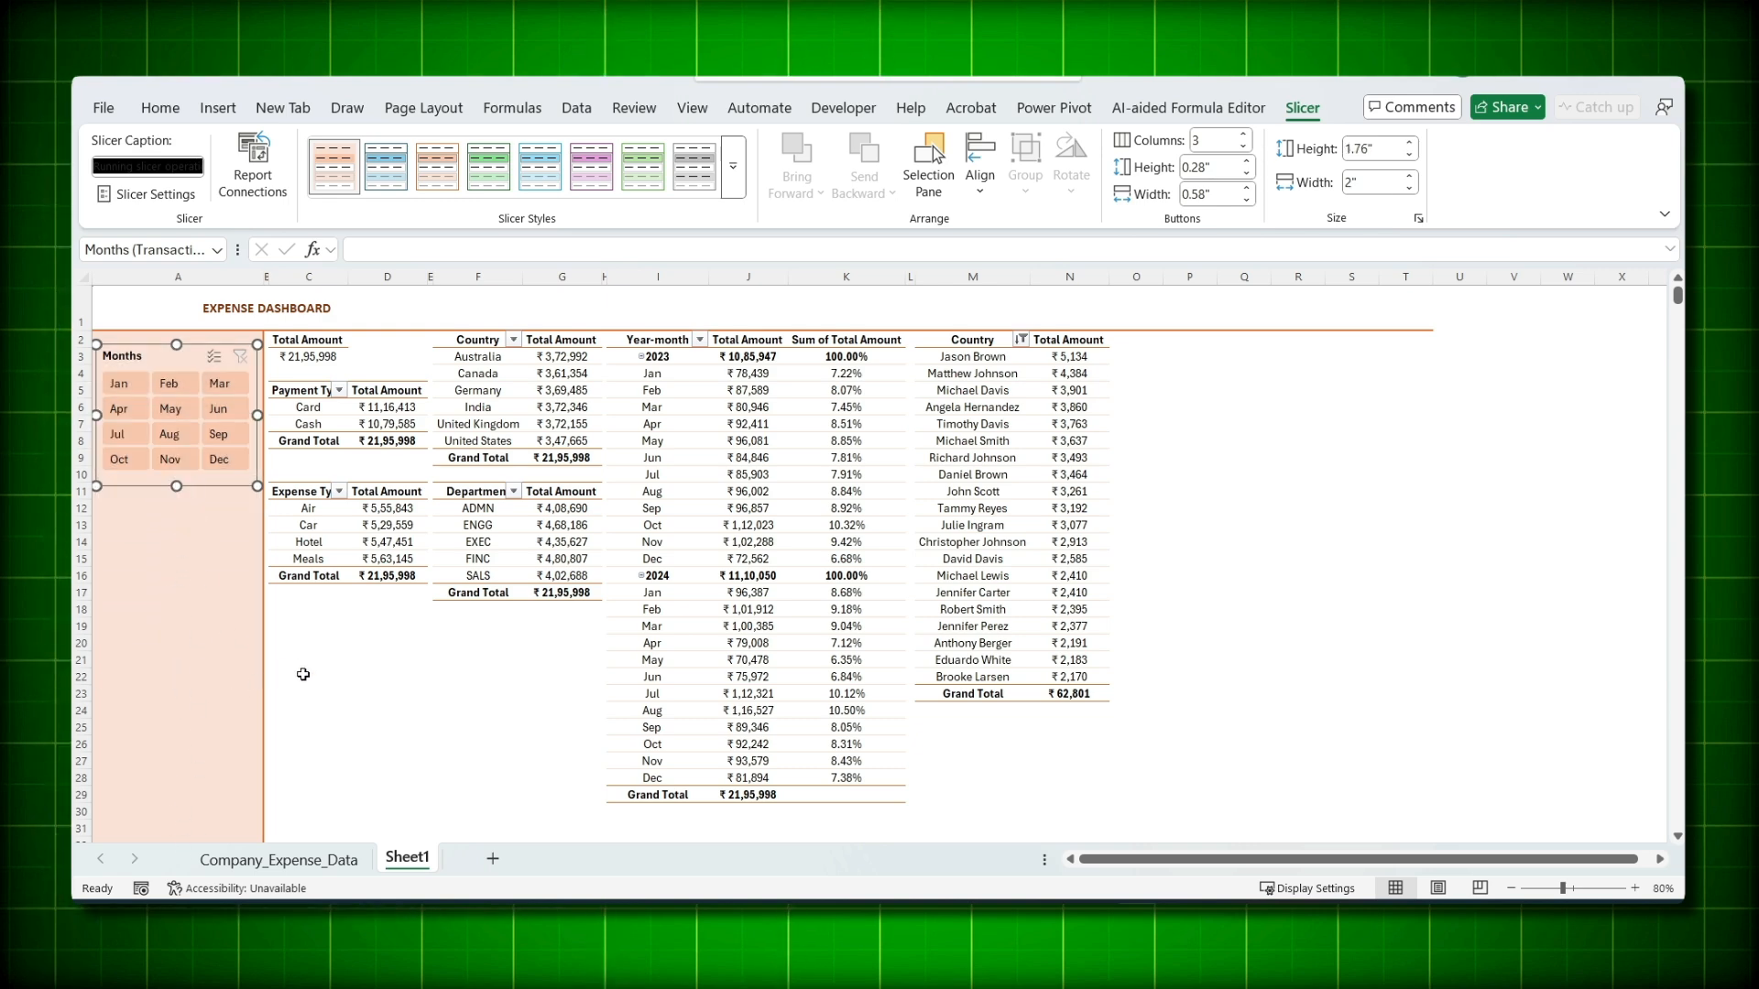
{"action": "left_click", "coordinate": [178, 594]}
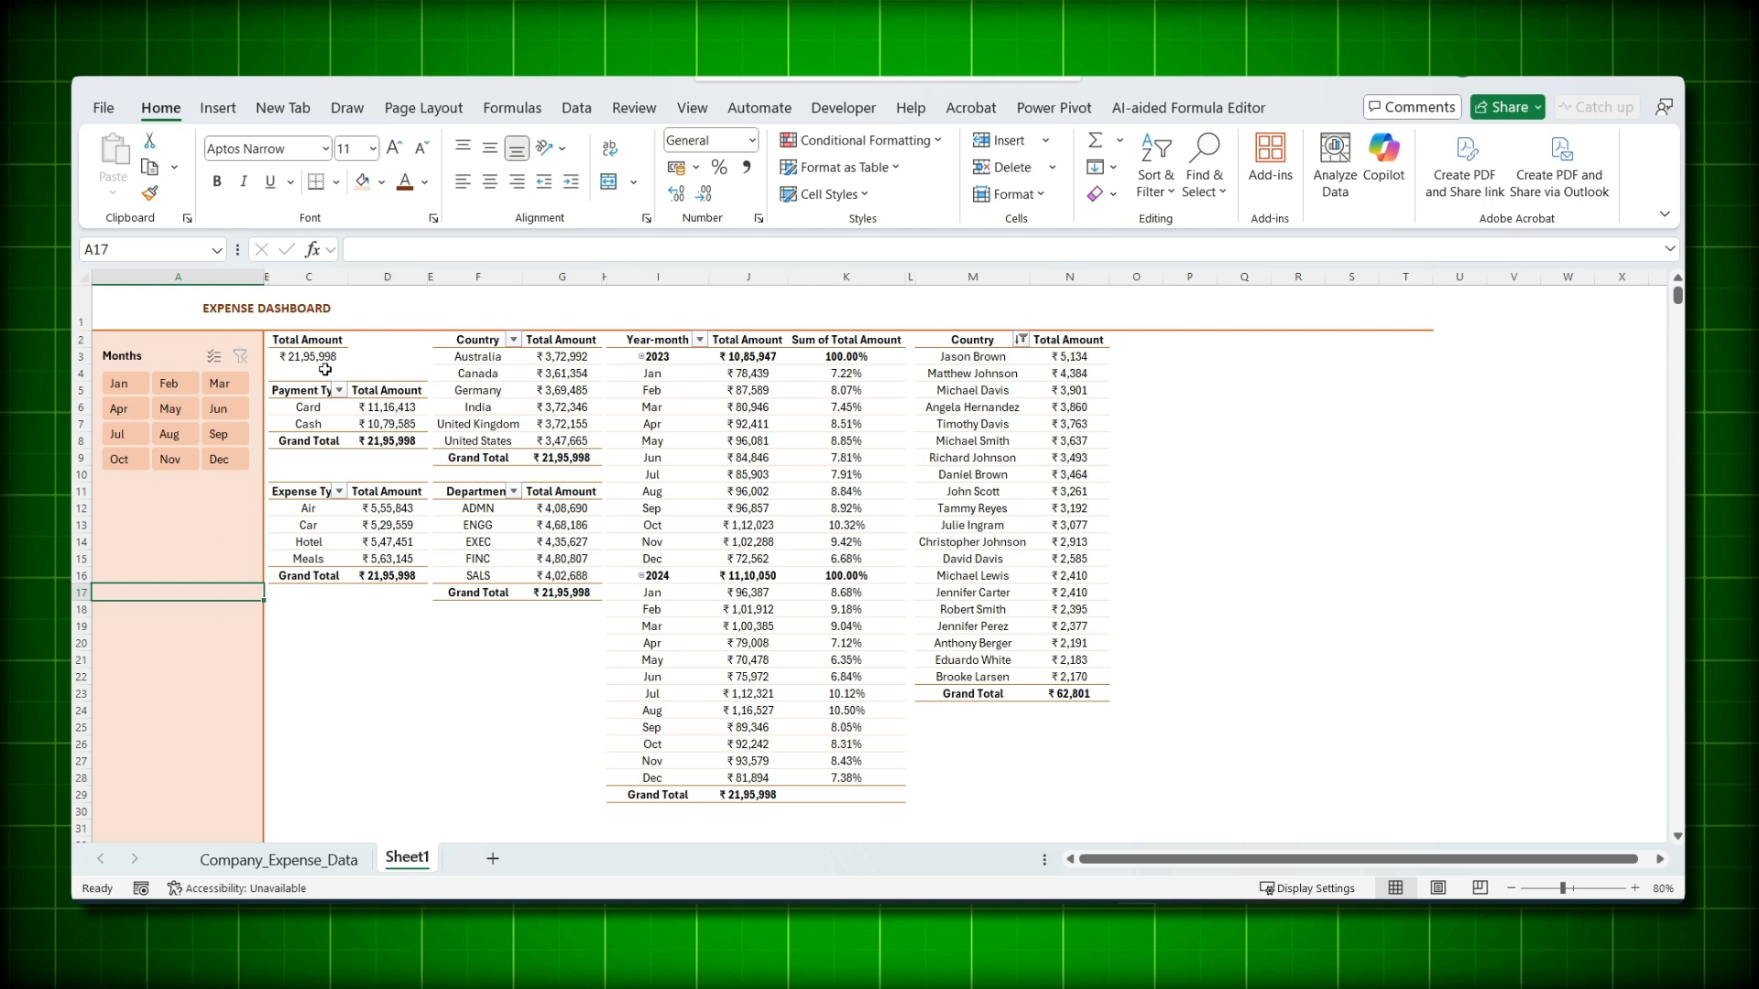
- Insert slicers for Country, Department, Years (Transaction Date) and Payment Thru from the Total Amount pivot
{"action": "left_click", "coordinate": [315, 342]}
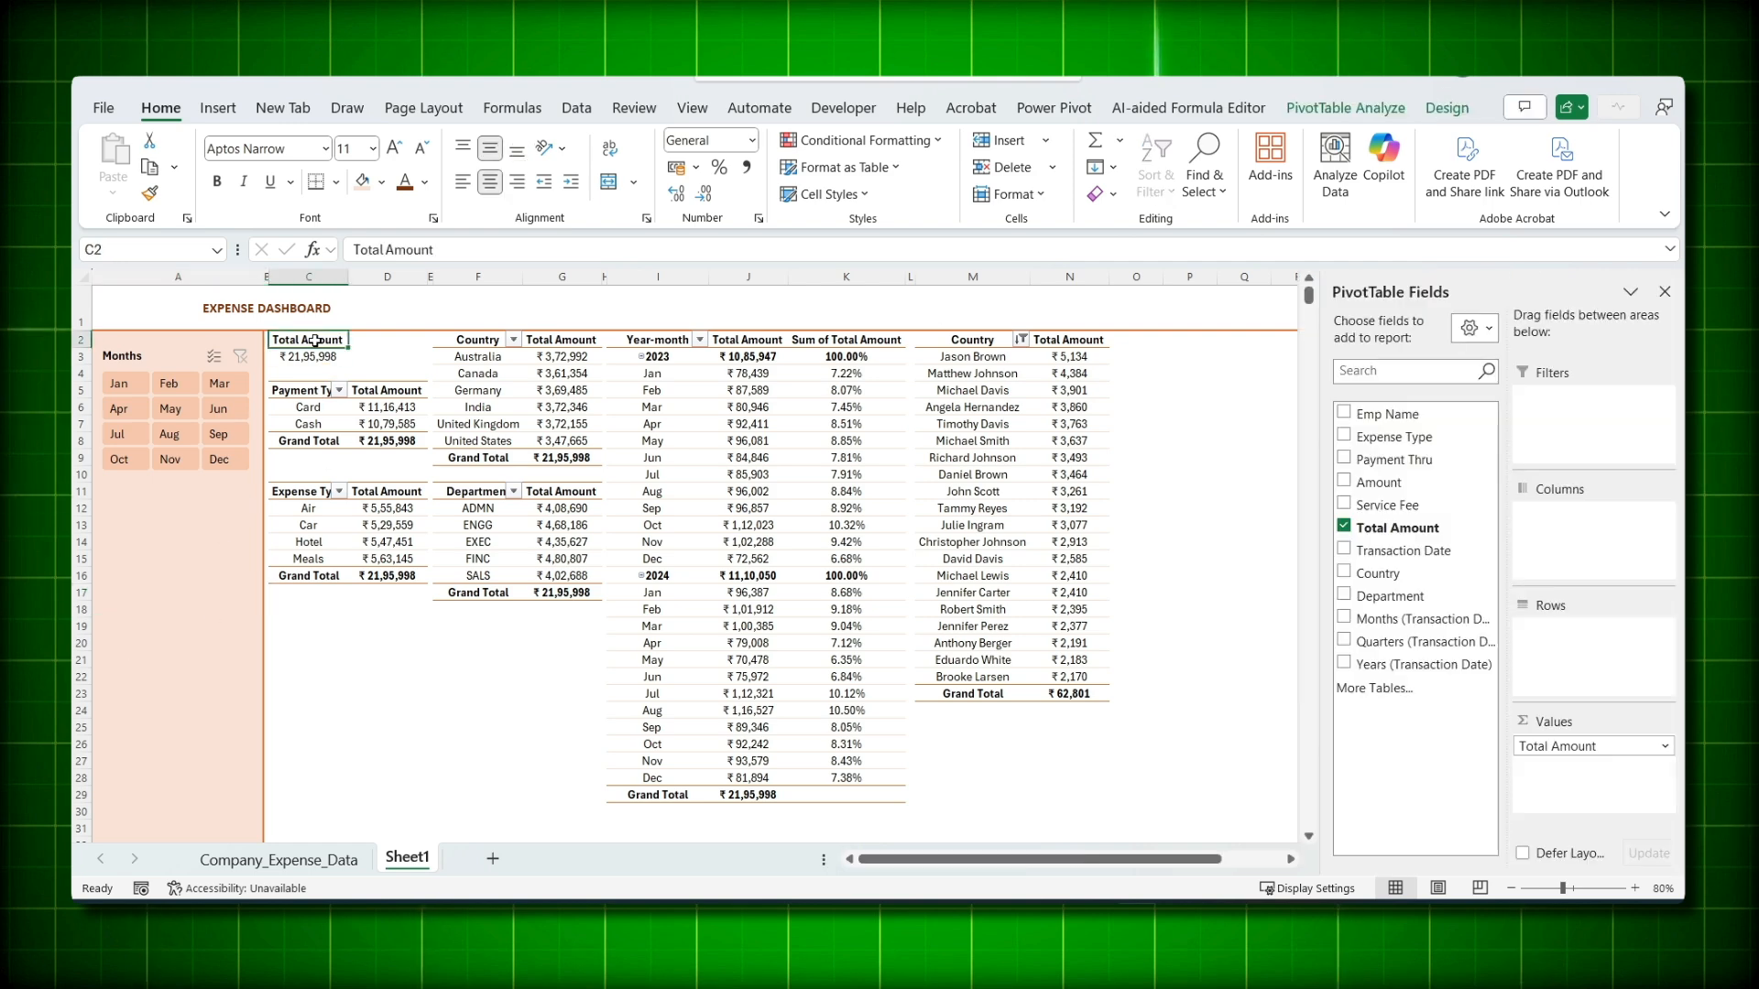
{"action": "left_click", "coordinate": [1446, 110]}
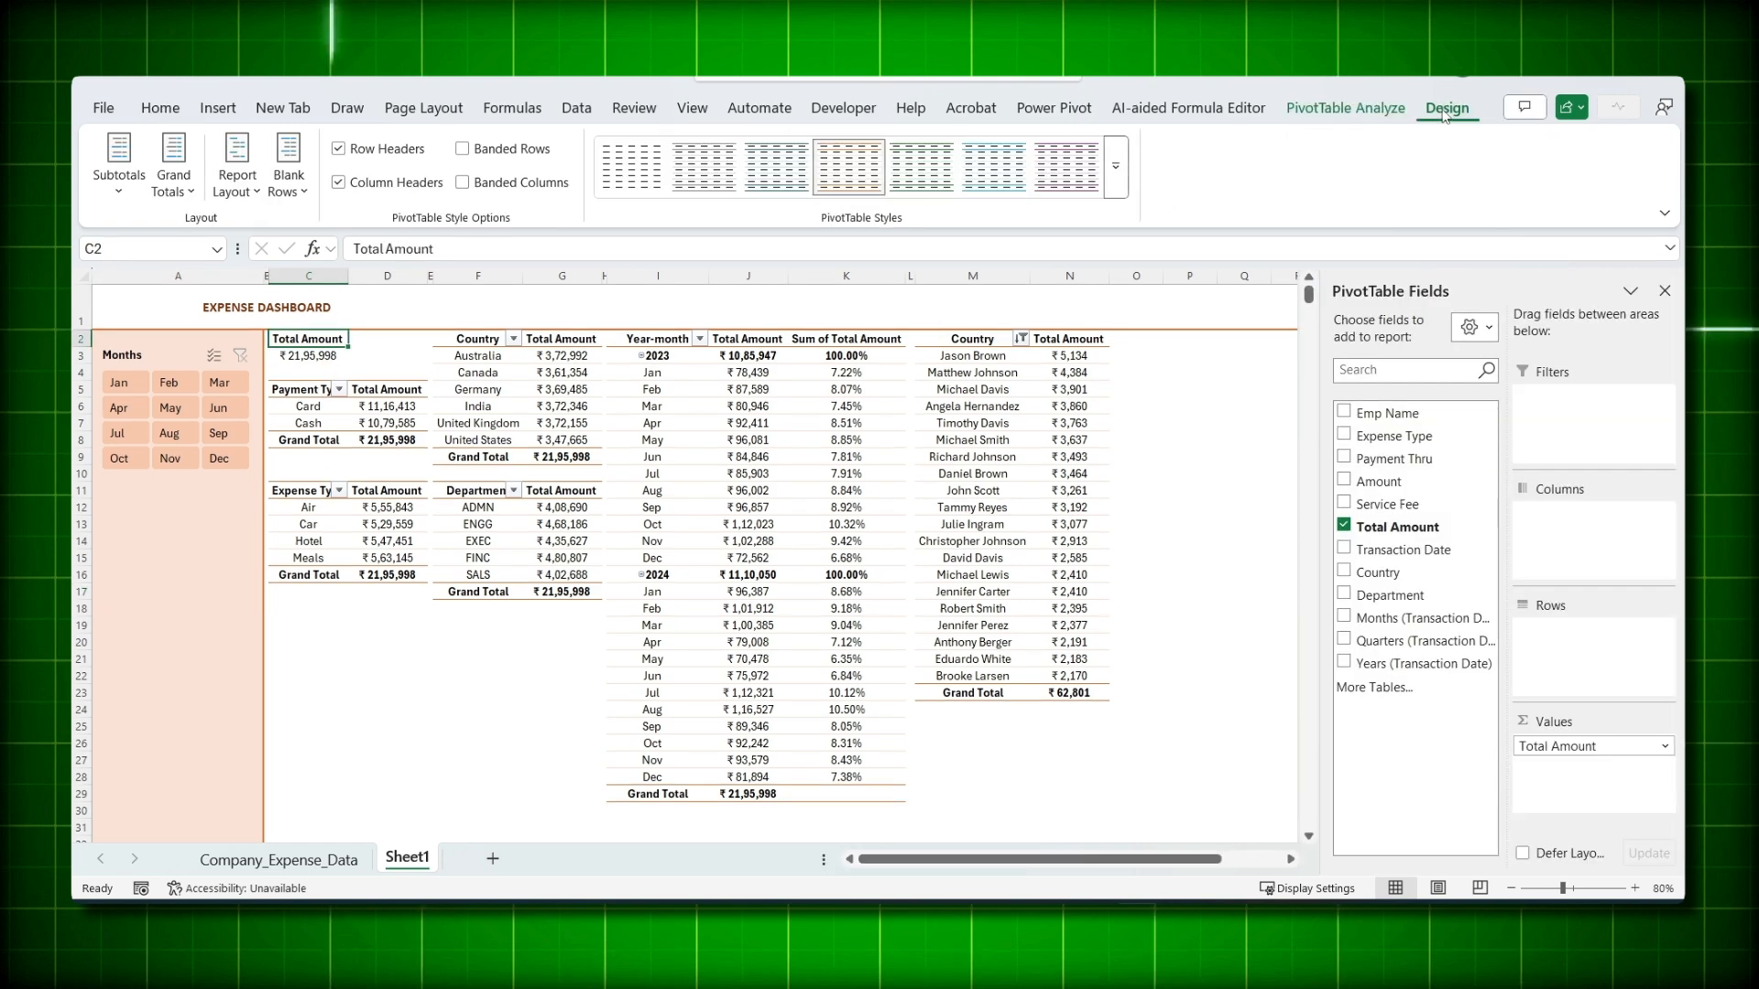
{"action": "left_click", "coordinate": [1394, 109]}
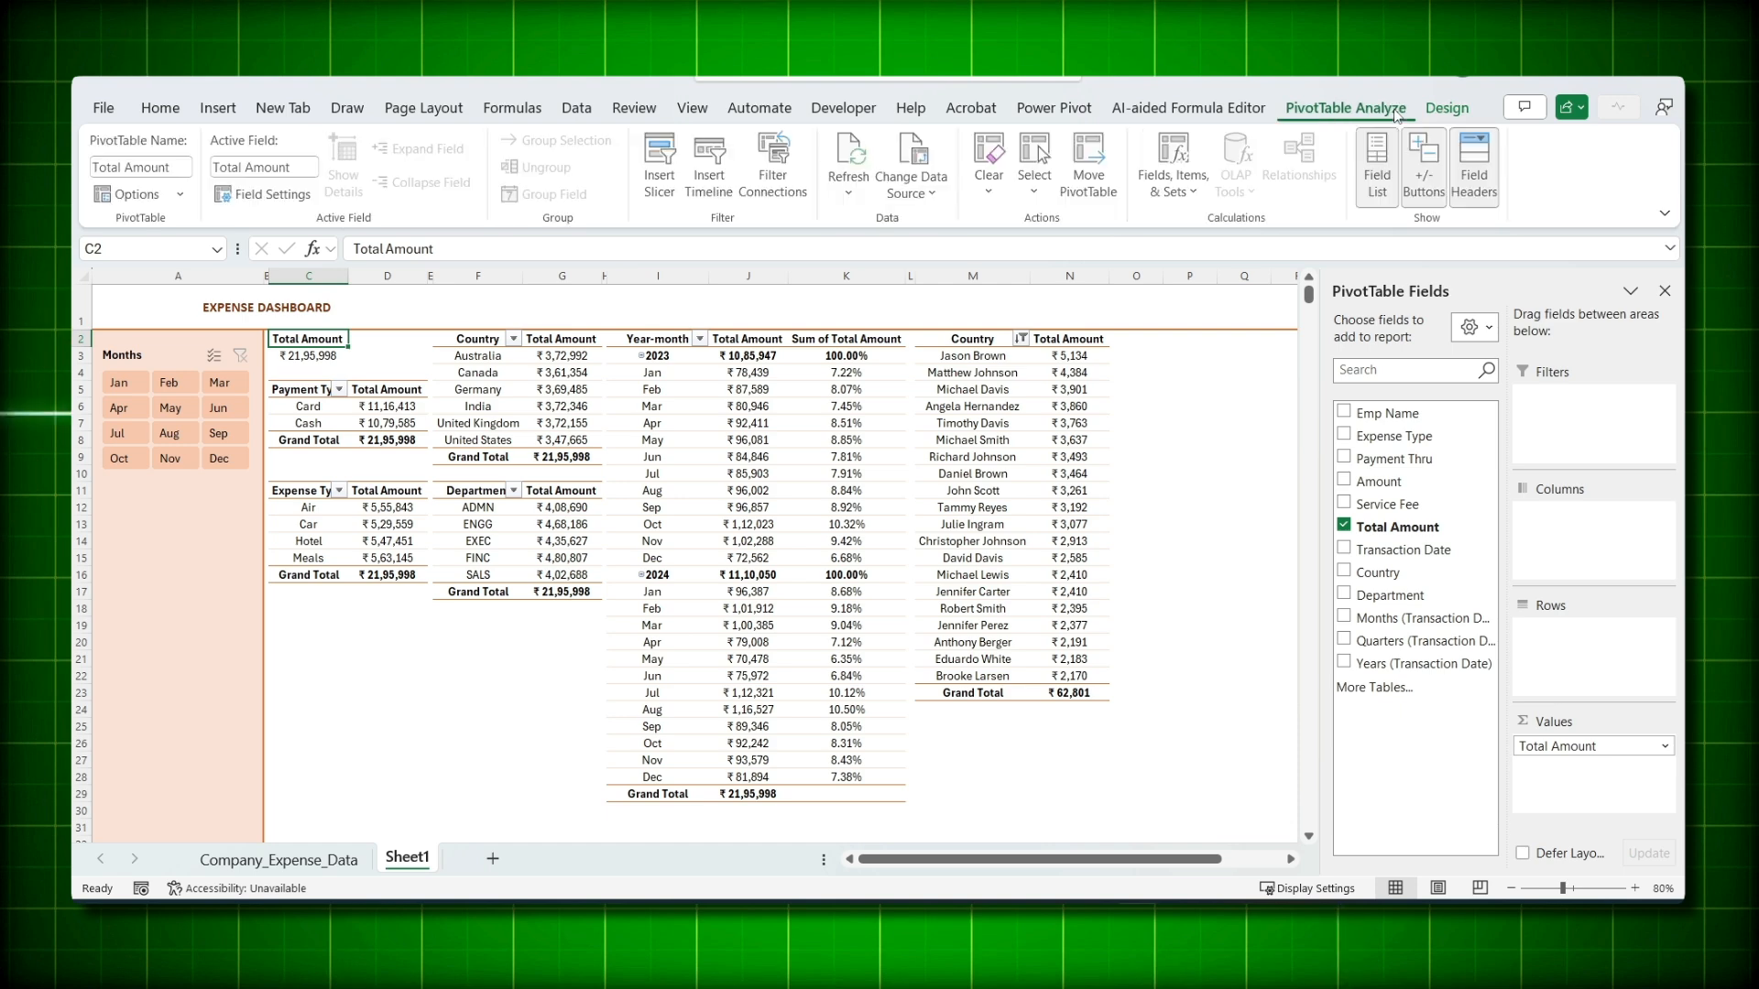
{"action": "left_click", "coordinate": [663, 169]}
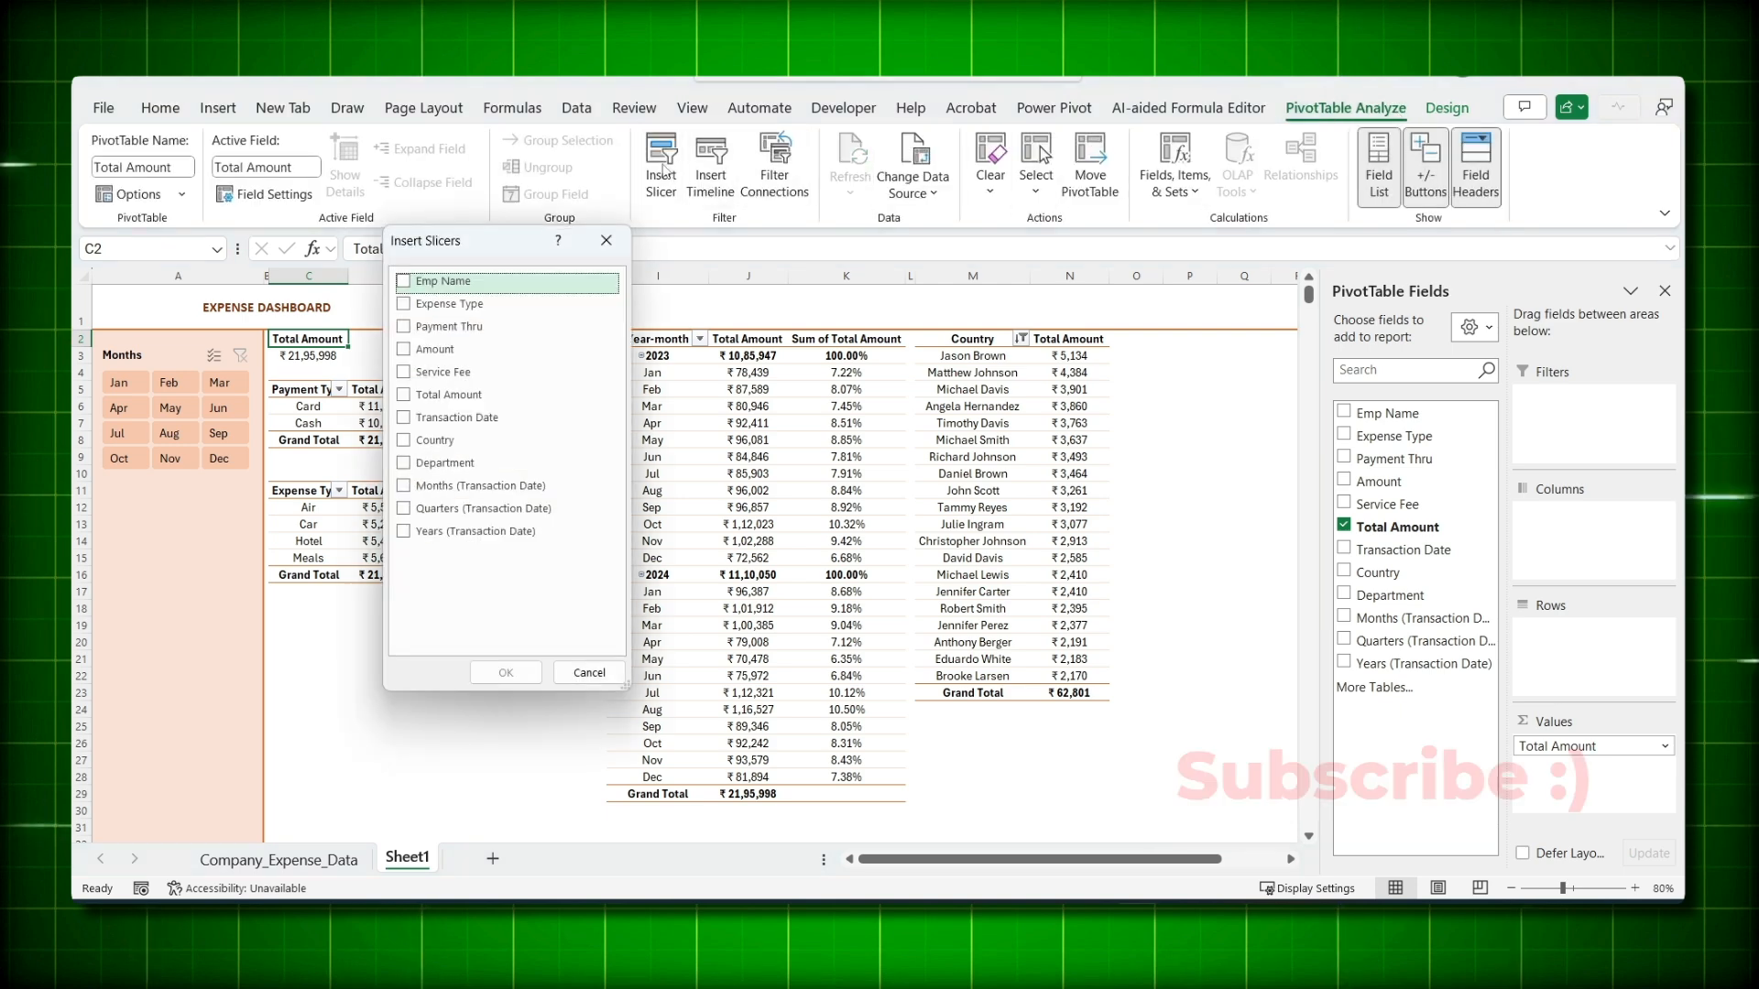
{"action": "left_click", "coordinate": [403, 441]}
{"action": "left_click", "coordinate": [403, 462]}
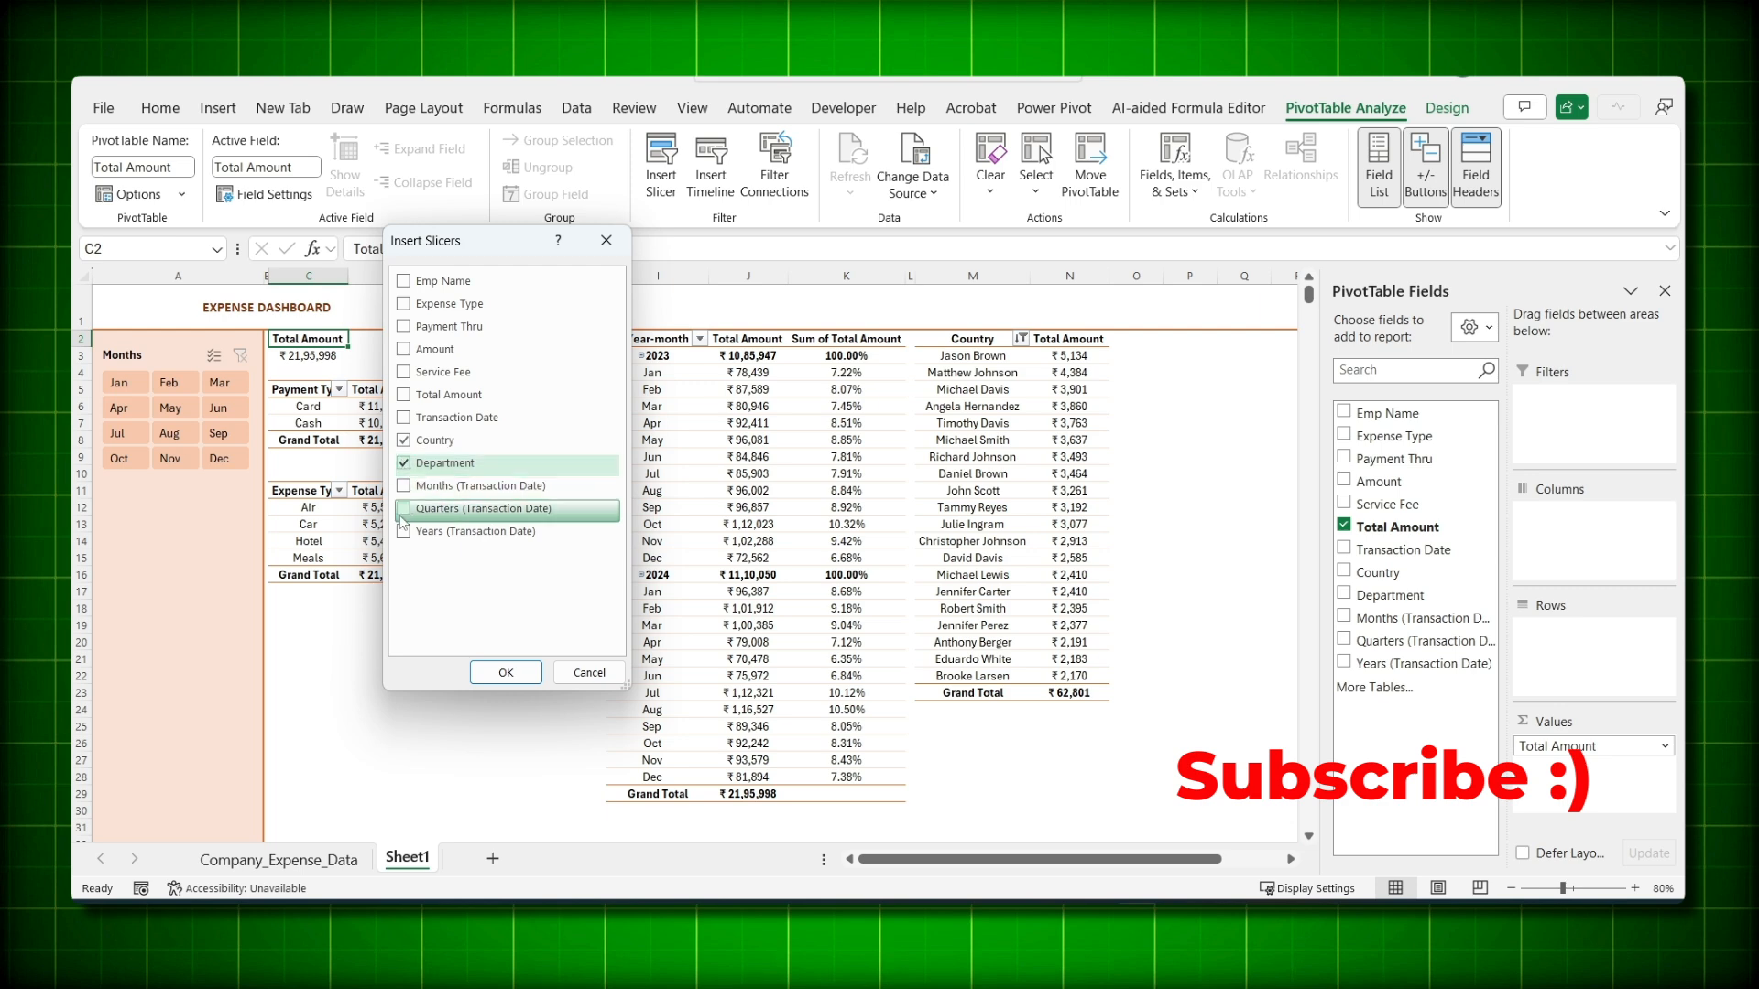
{"action": "left_click", "coordinate": [403, 531]}
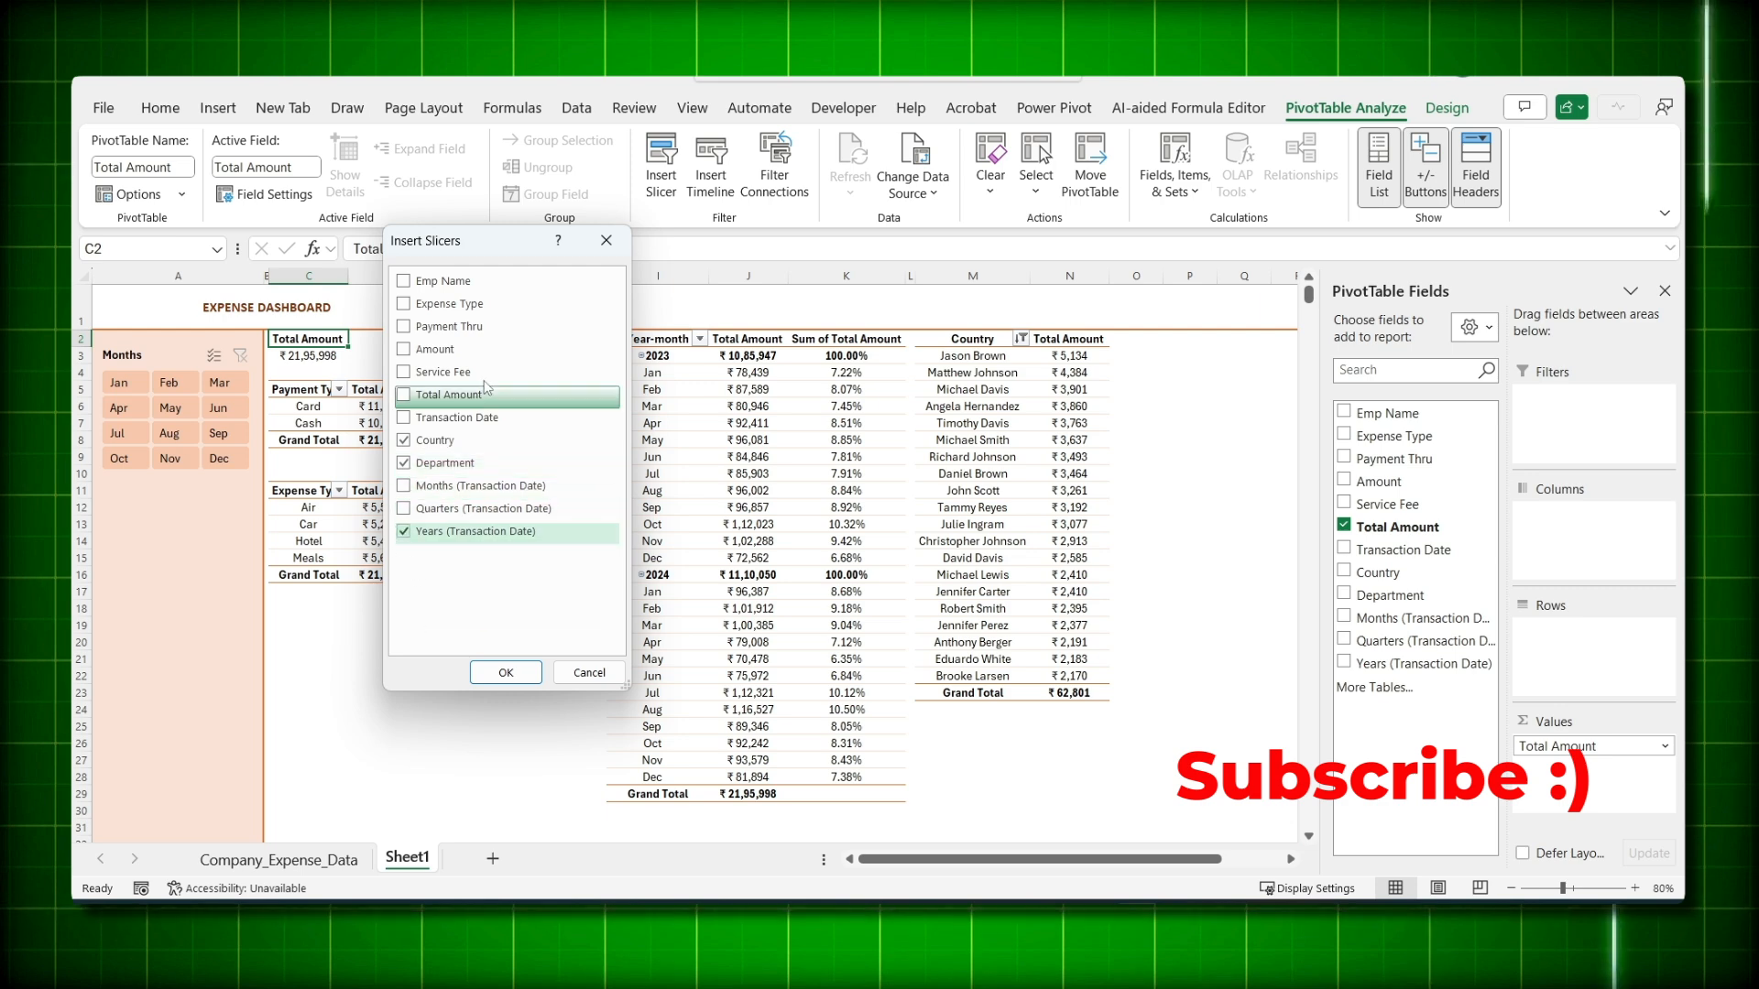
{"action": "left_click", "coordinate": [403, 327]}
{"action": "left_click", "coordinate": [507, 670]}
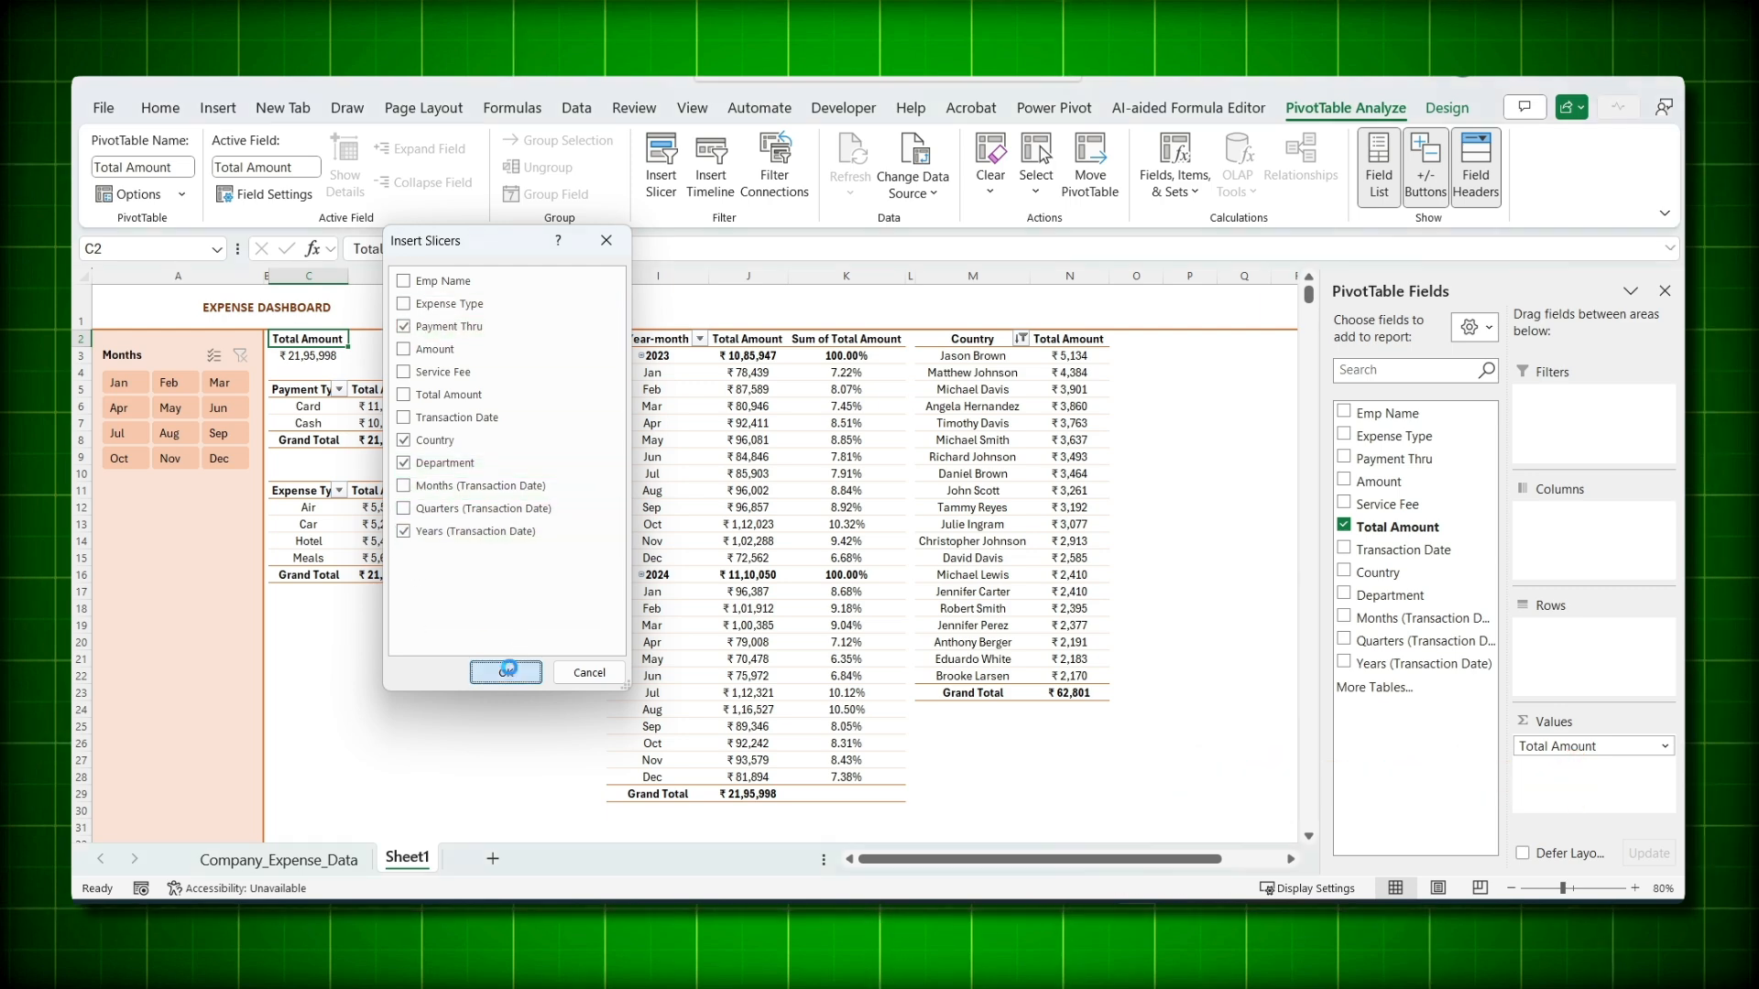
- Give the Payment Thru, Country, Department and Years slicers the first (peach) slicer style
{"action": "left_click", "coordinate": [593, 423]}
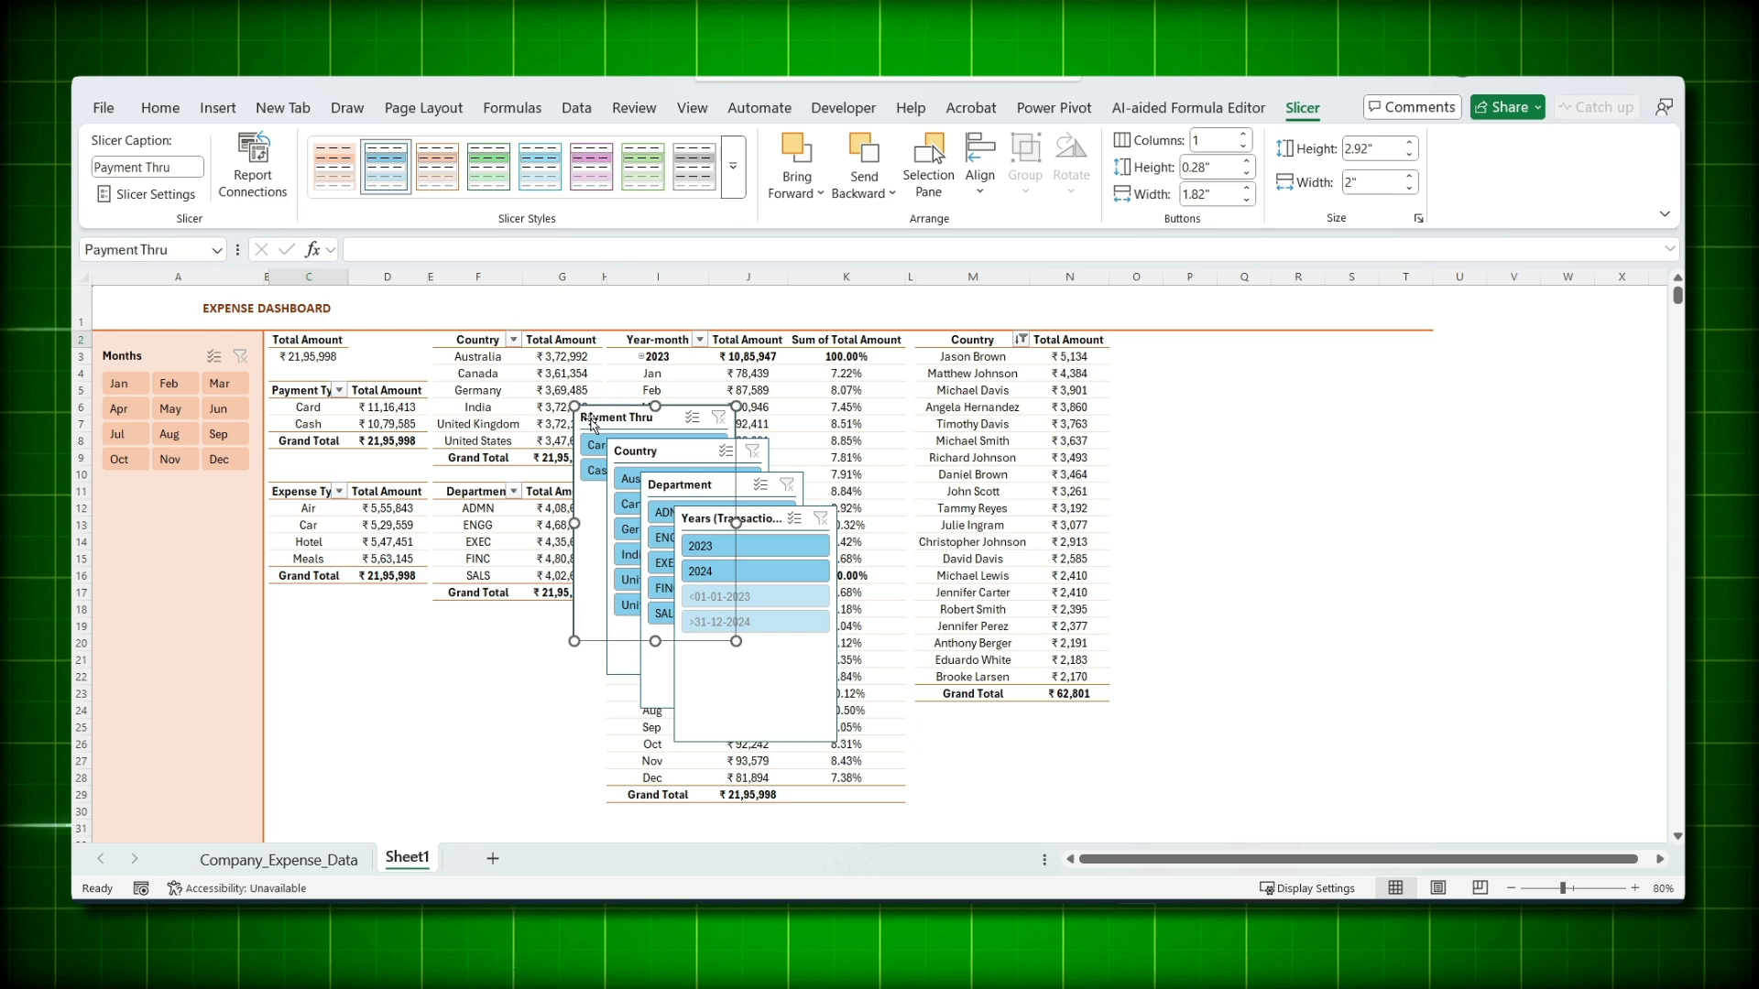
{"action": "left_click", "coordinate": [332, 179]}
{"action": "left_click", "coordinate": [647, 455]}
{"action": "left_click", "coordinate": [333, 179]}
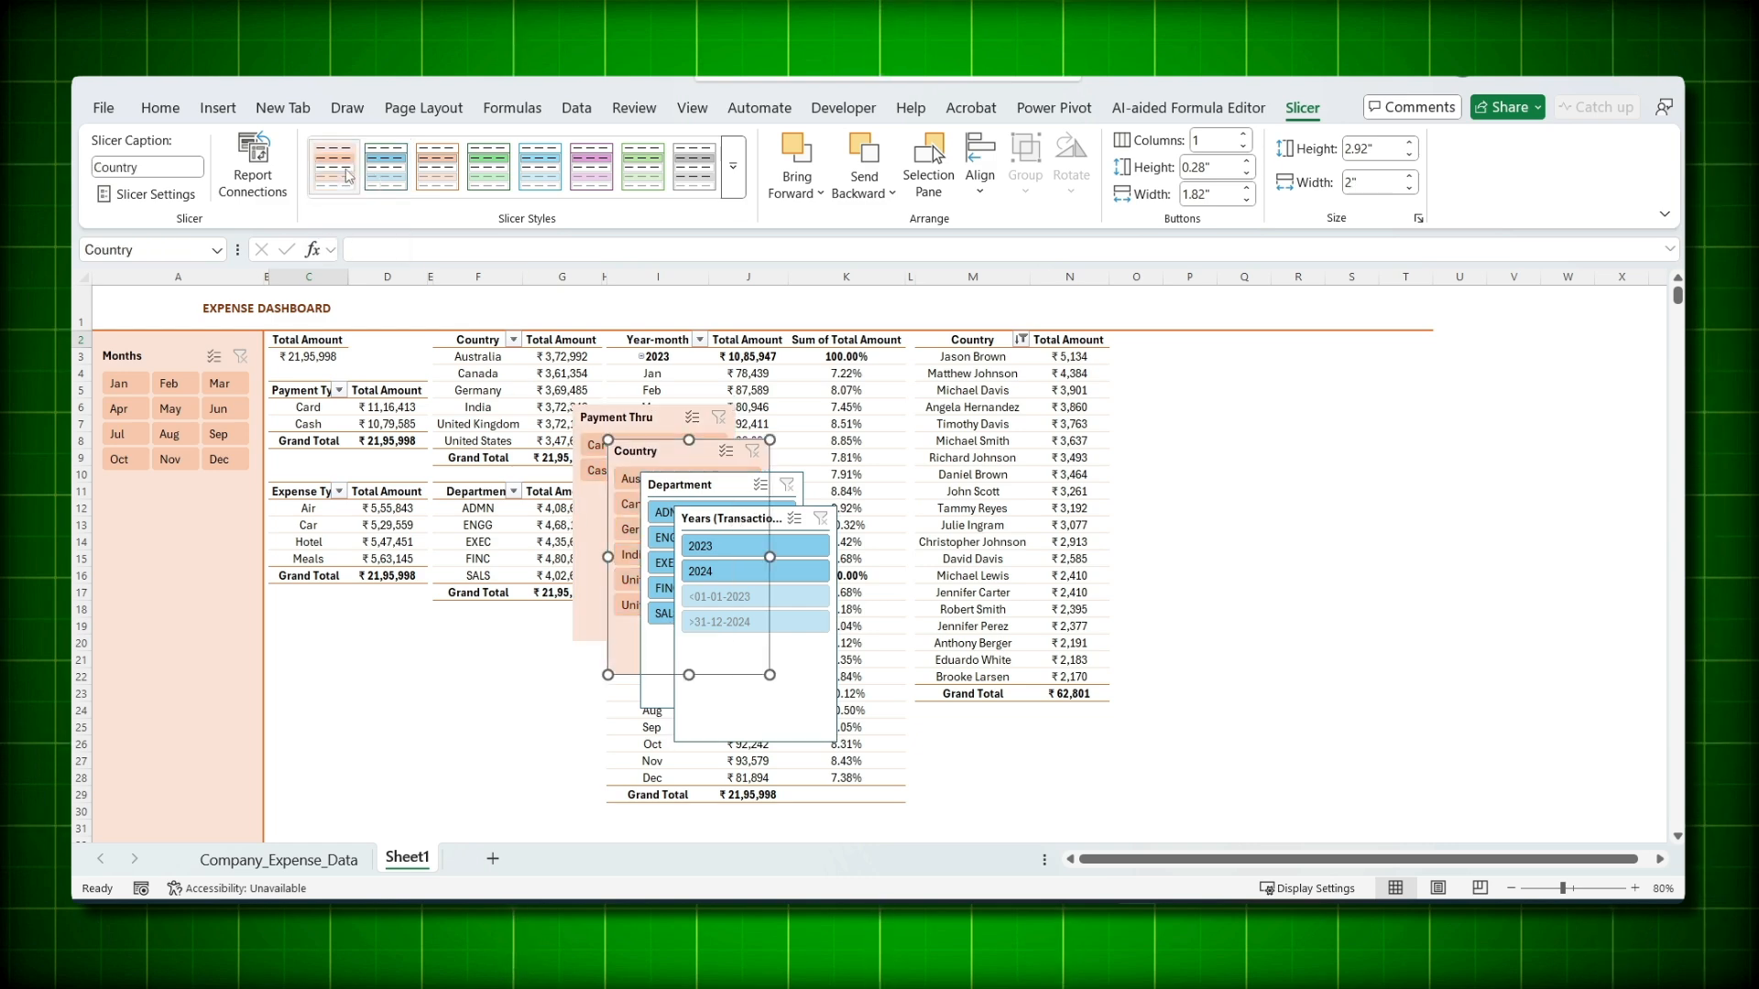
{"action": "left_click", "coordinate": [680, 495]}
{"action": "left_click", "coordinate": [333, 179]}
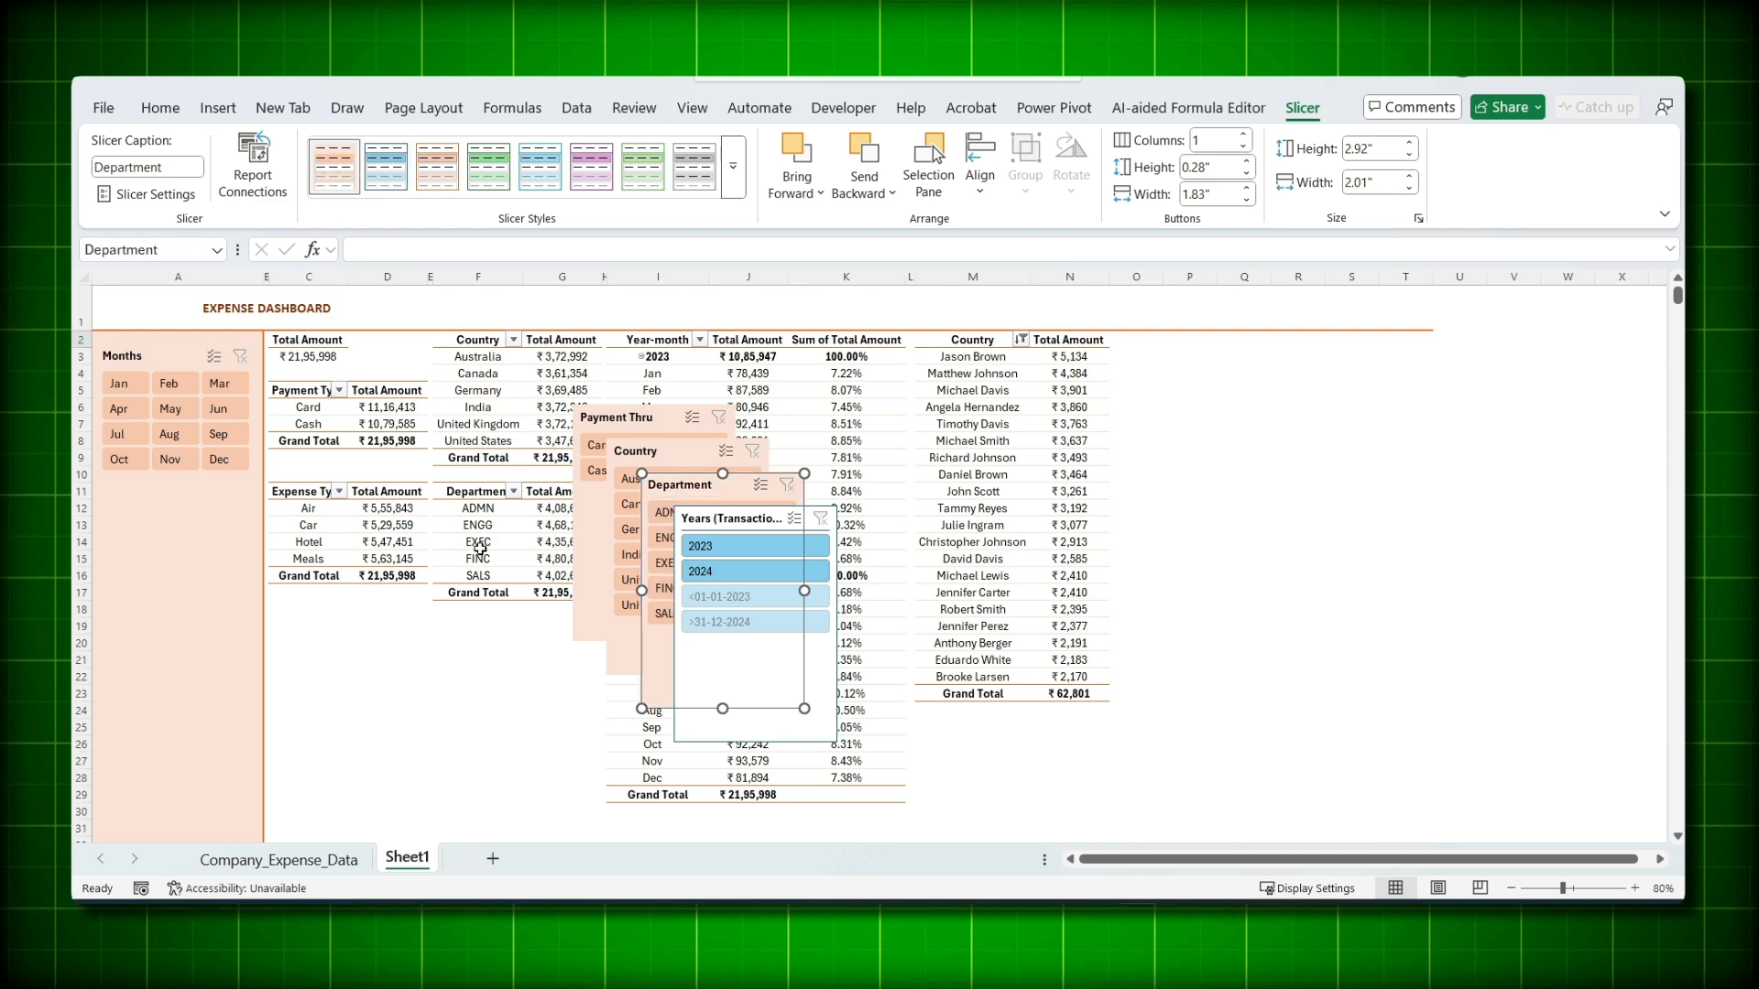
{"action": "left_click", "coordinate": [736, 520]}
{"action": "left_click", "coordinate": [333, 180]}
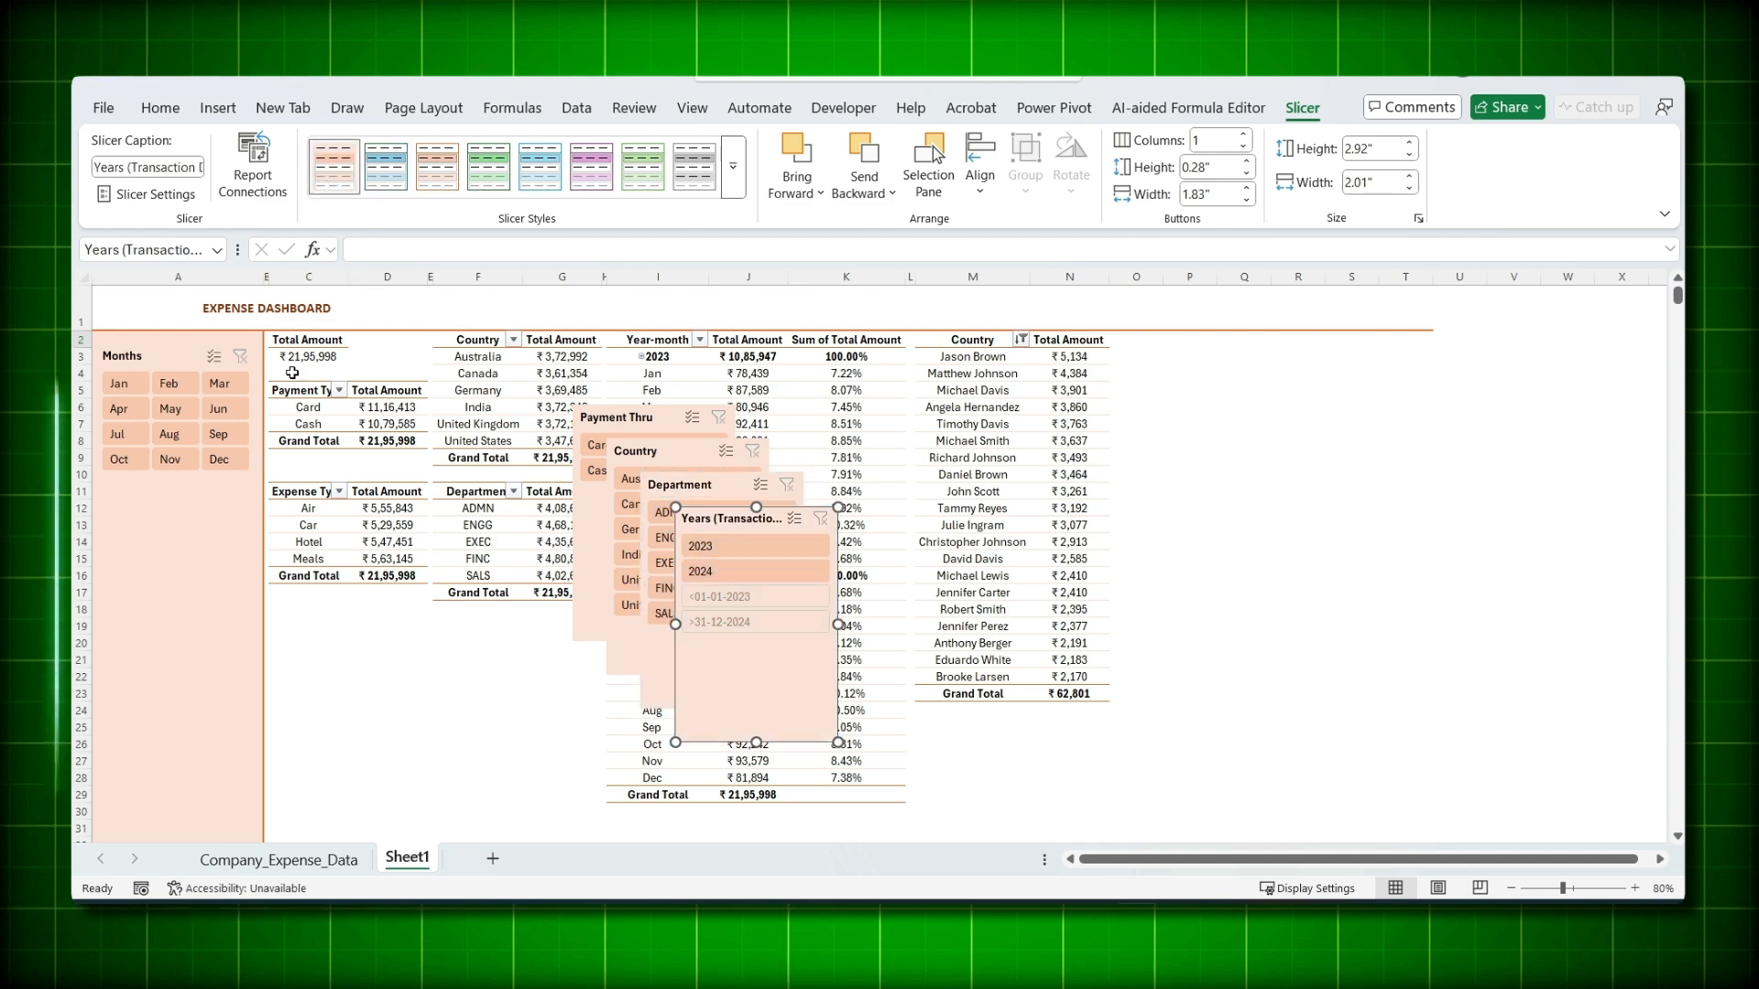
- Caption the year slicer 'Years' and hide years that have no data
{"action": "right_click", "coordinate": [735, 690]}
{"action": "left_click", "coordinate": [774, 676]}
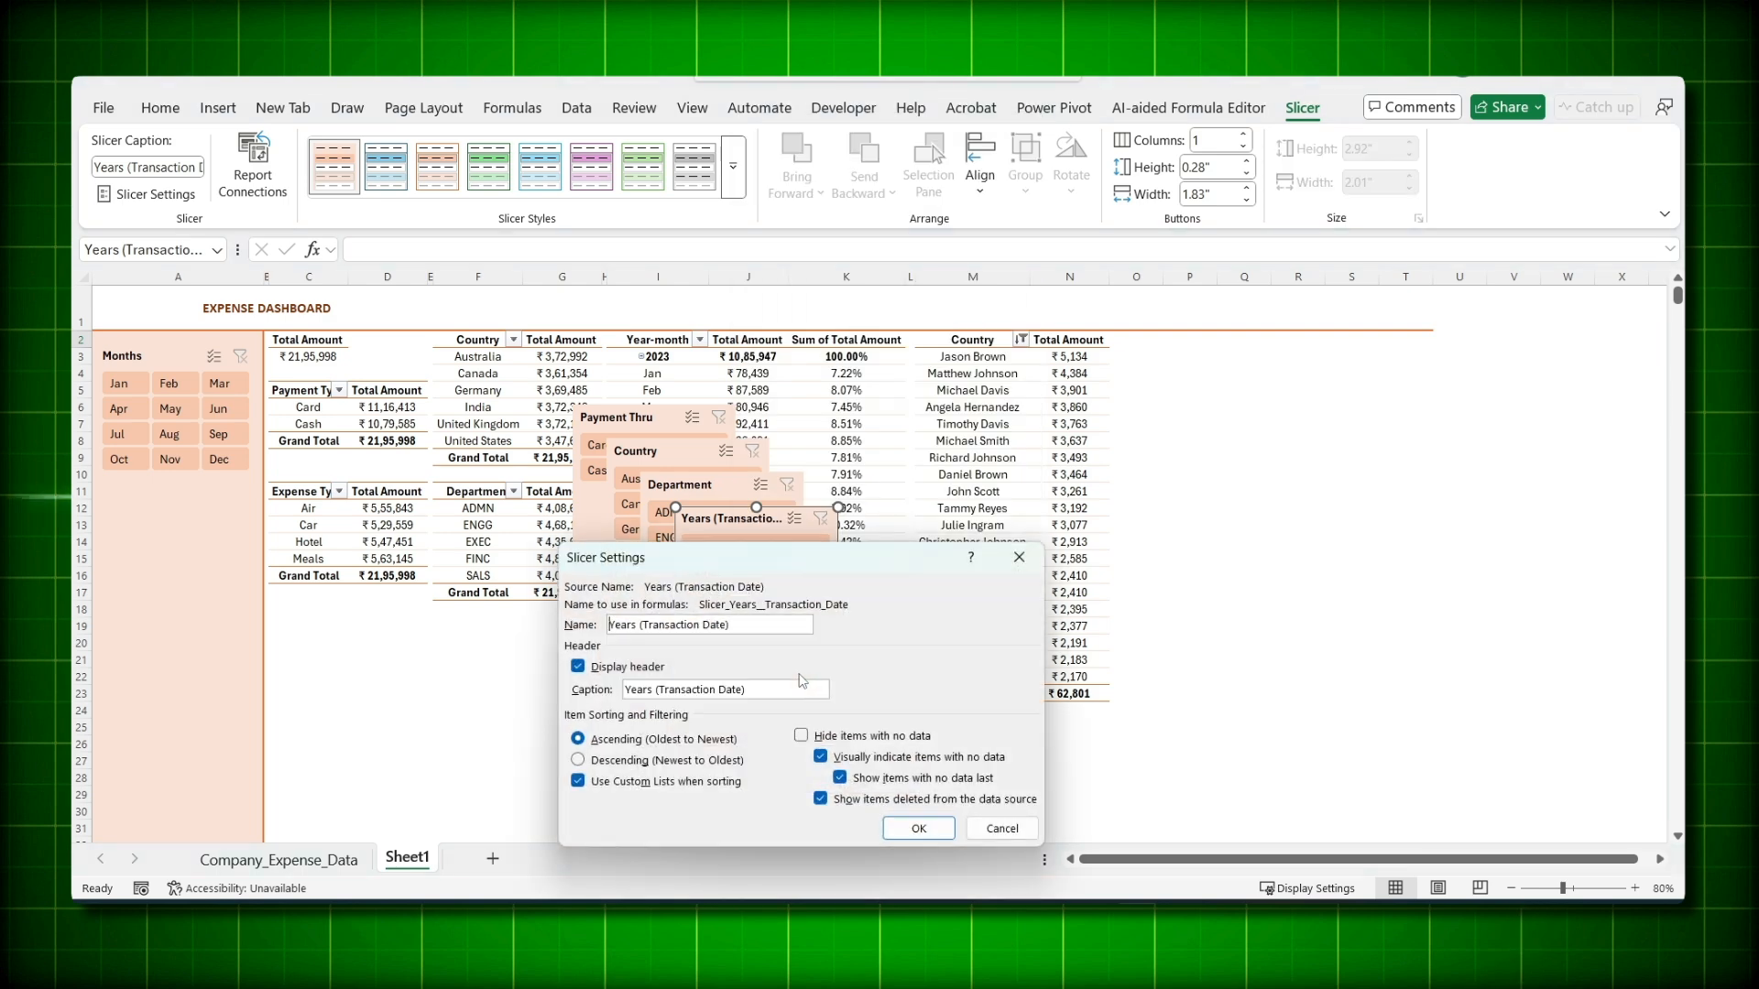
{"action": "left_click", "coordinate": [802, 737]}
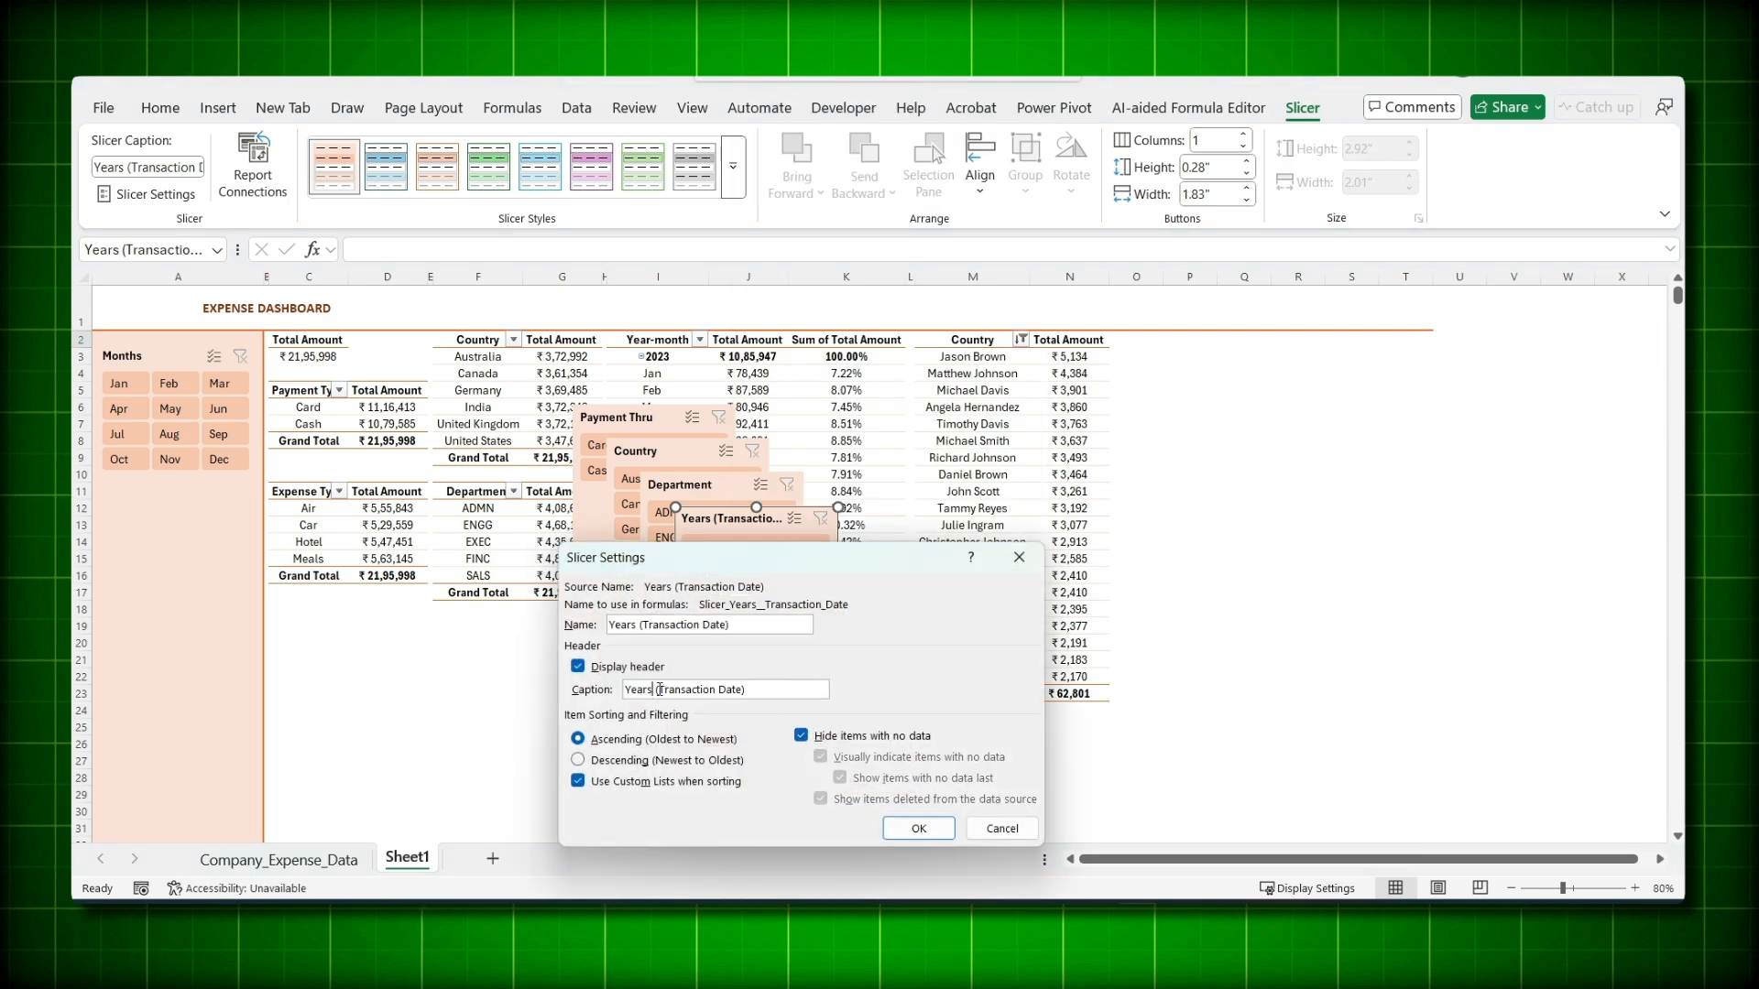
{"action": "left_click_drag", "start_coordinate": [659, 689], "coordinate": [821, 689]}
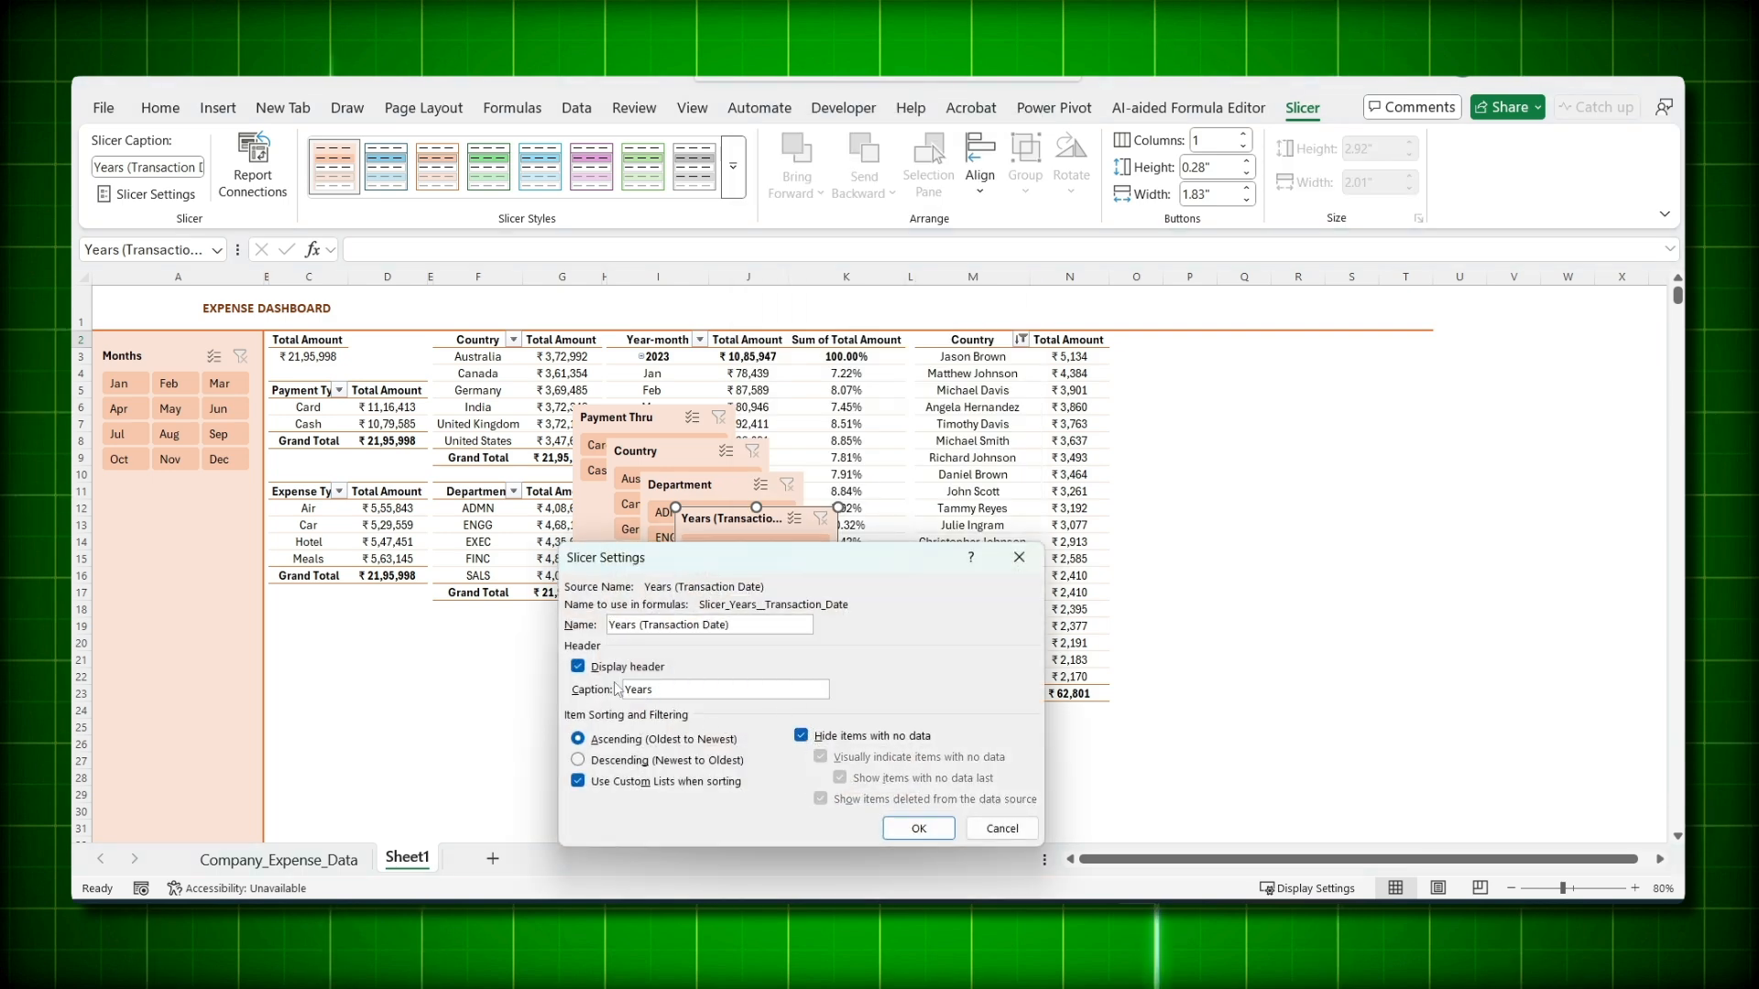
{"action": "left_click", "coordinate": [919, 829]}
- Place the Years slicer under Months, shortened, with 2023 and 2024 side by side
{"action": "left_click_drag", "start_coordinate": [843, 659], "coordinate": [190, 662]}
{"action": "left_click_drag", "start_coordinate": [187, 729], "coordinate": [187, 588]}
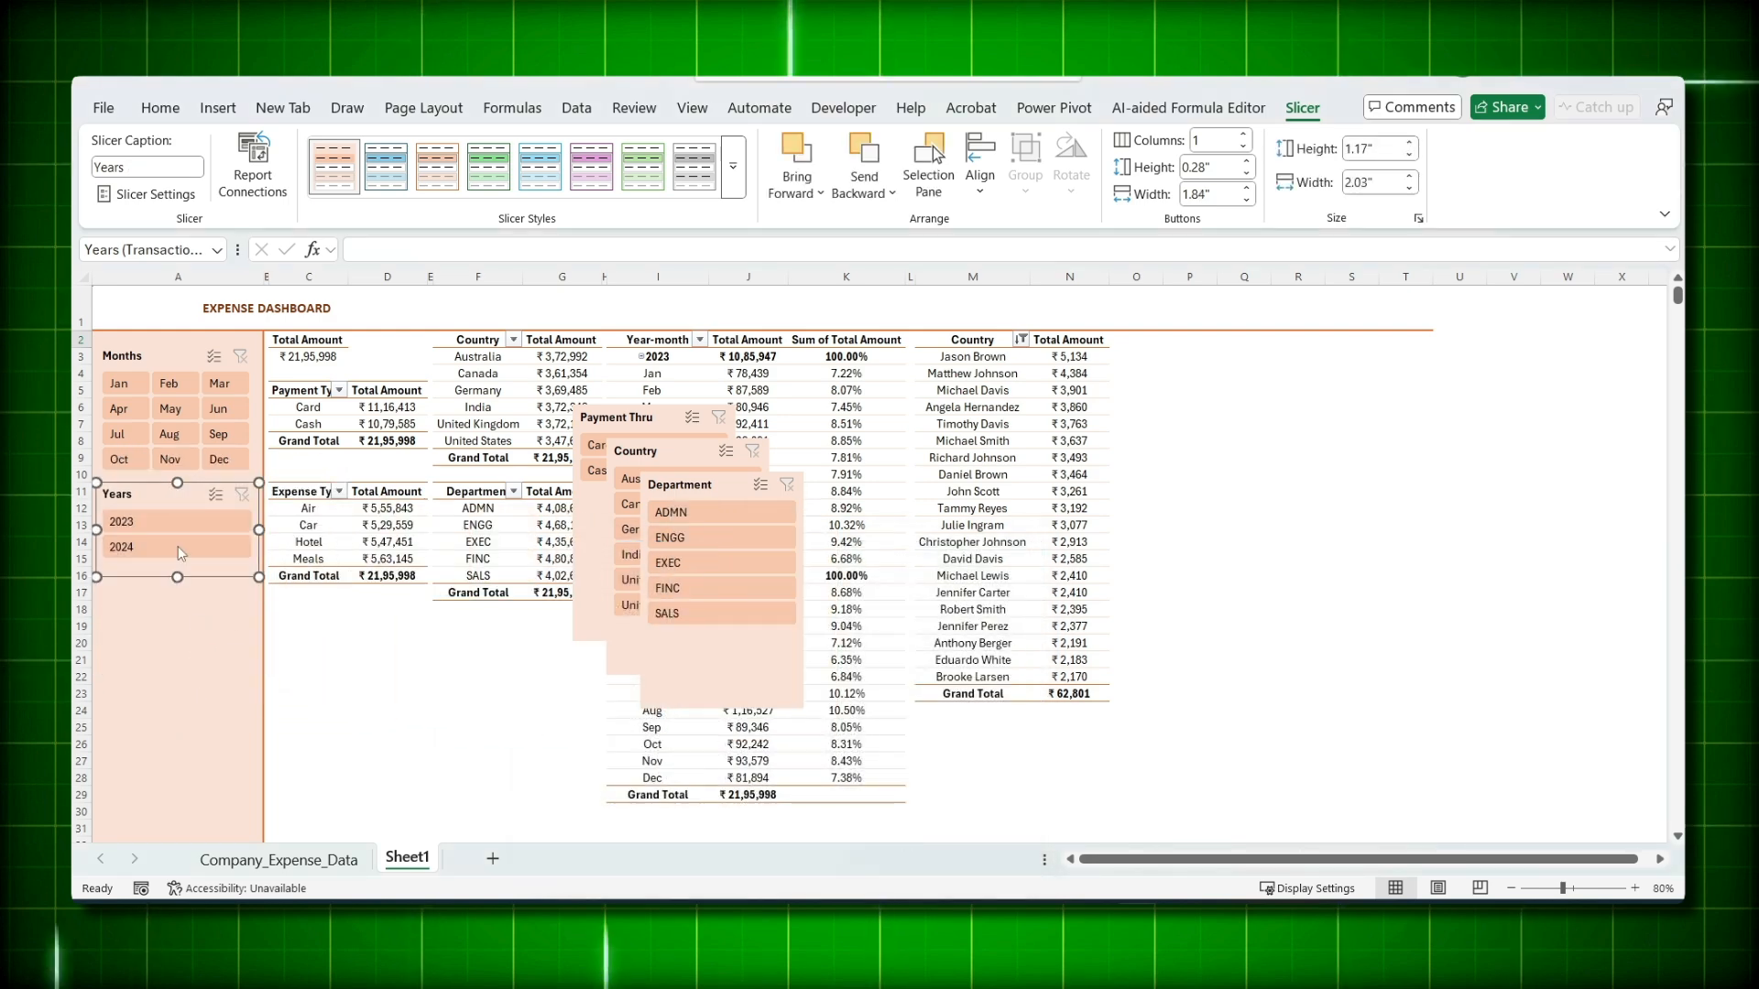
{"action": "left_click", "coordinate": [1244, 134]}
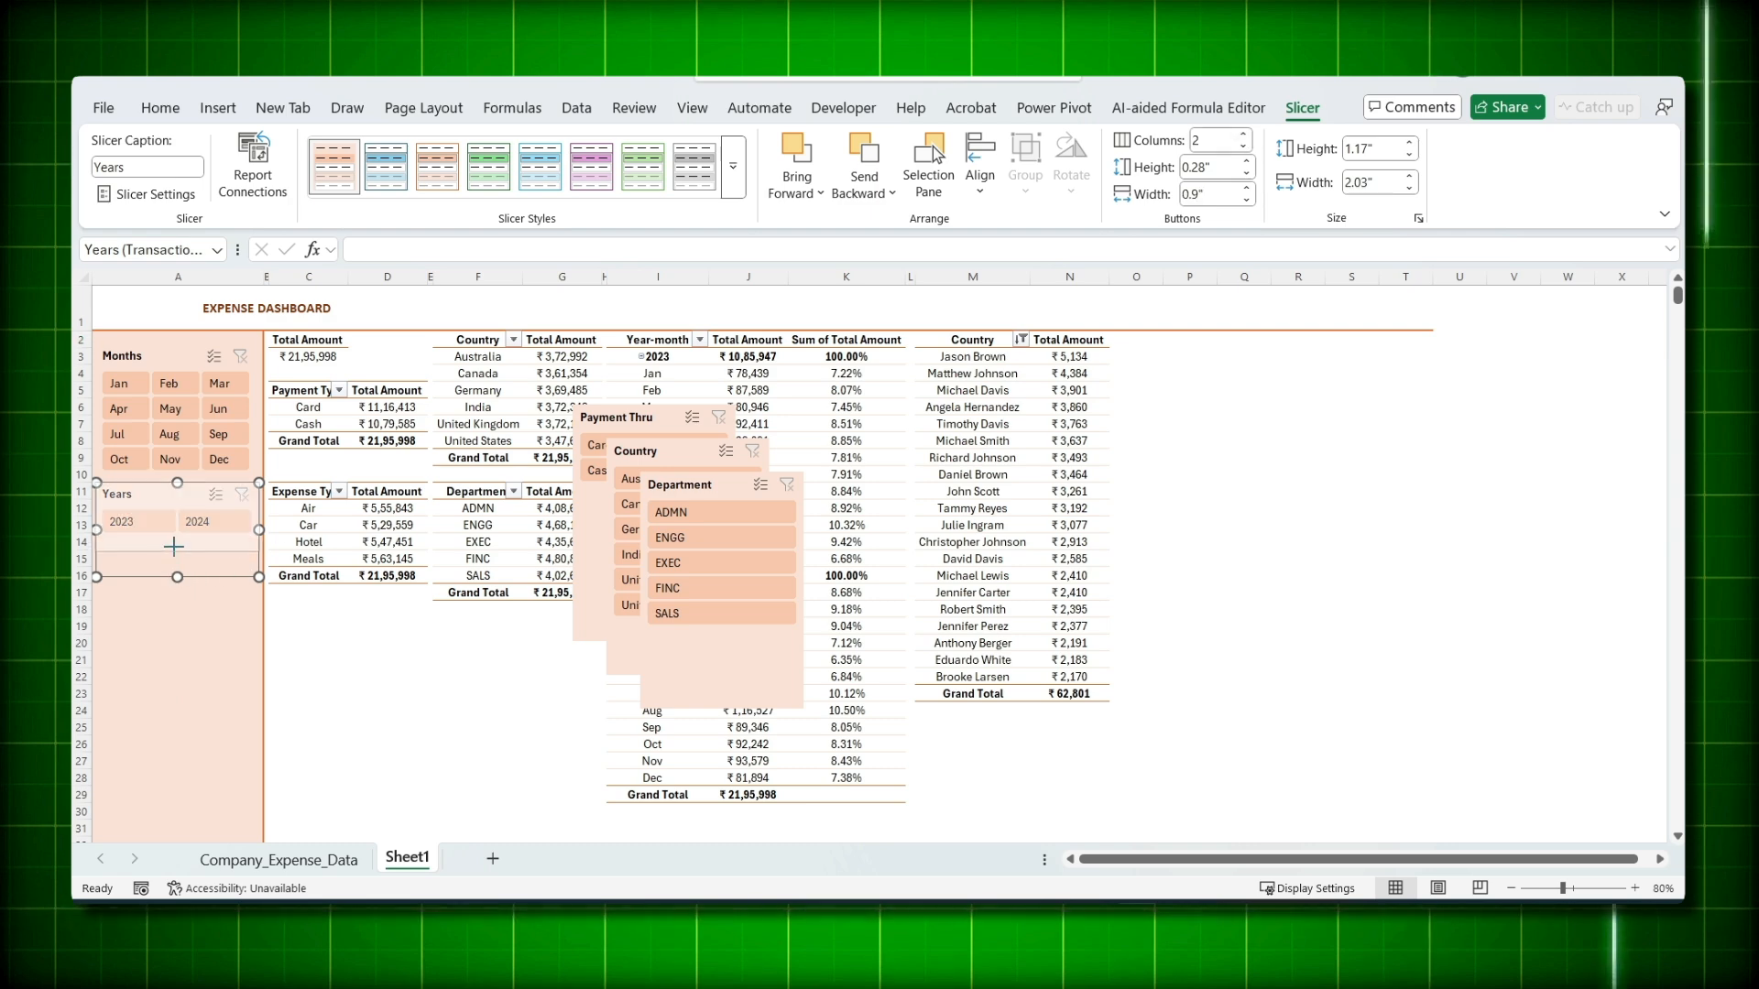
- Stack Department, Country and Payment Thru beneath Years, with Card and Cash in two columns
{"action": "left_click_drag", "start_coordinate": [683, 486], "coordinate": [132, 565]}
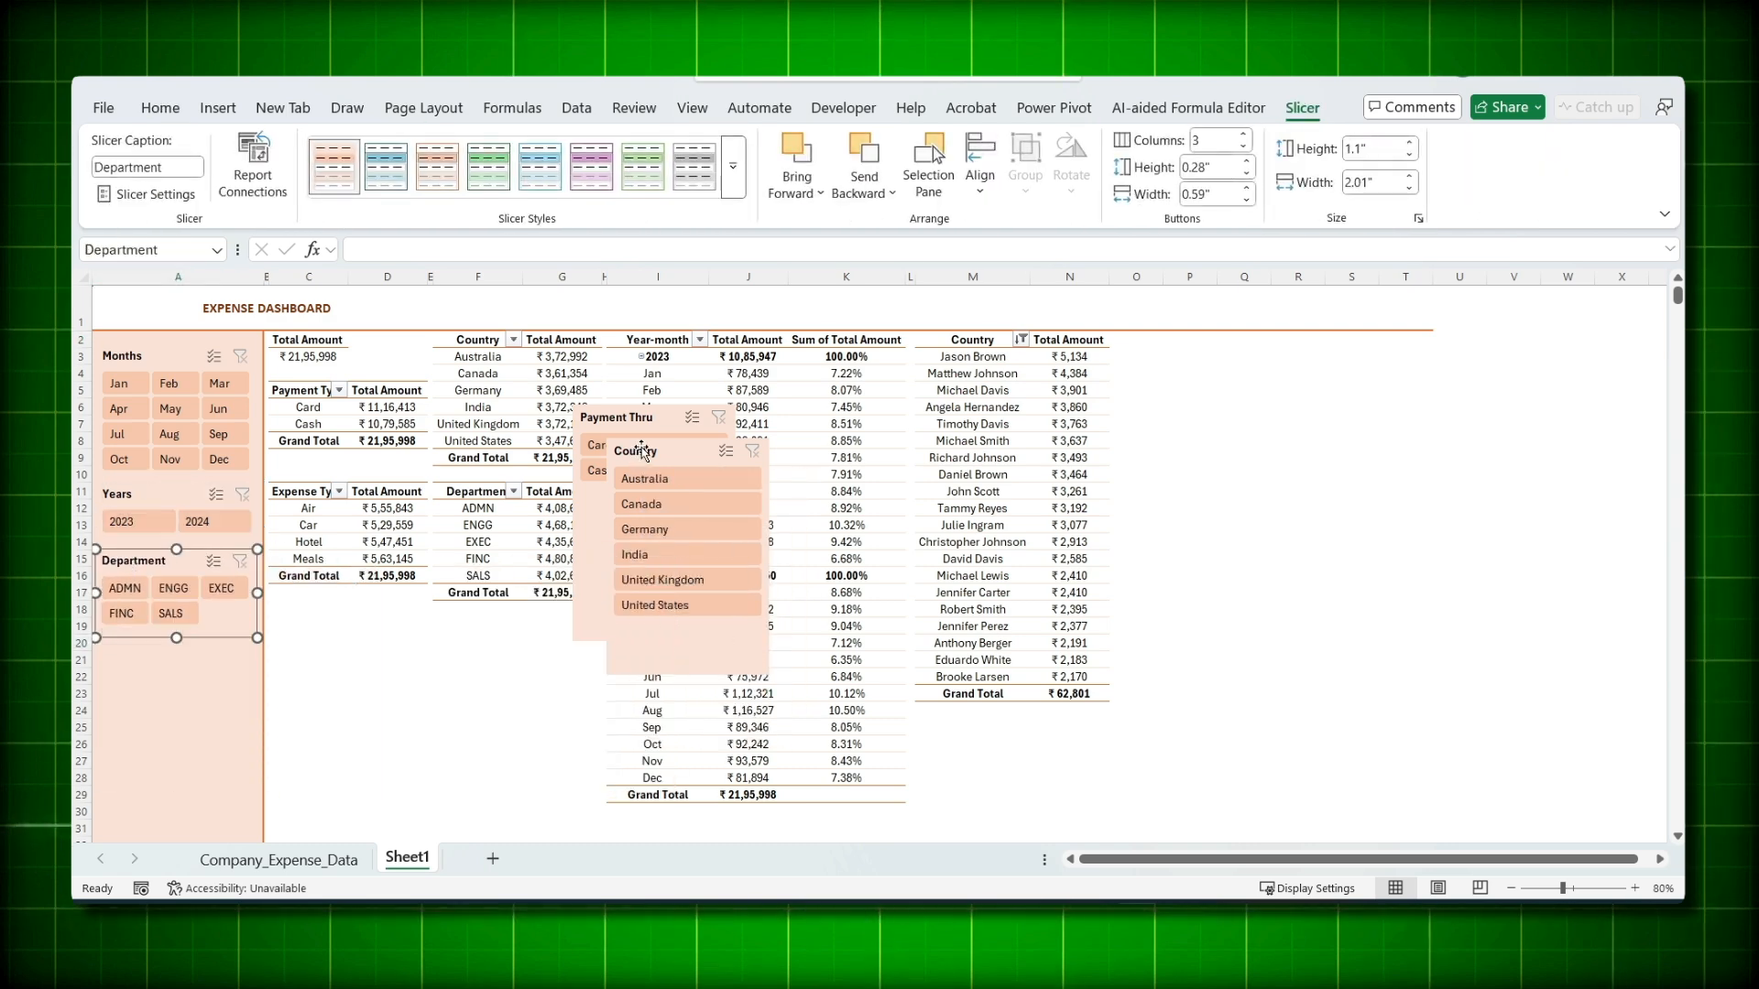
{"action": "left_click_drag", "start_coordinate": [642, 451], "coordinate": [133, 647]}
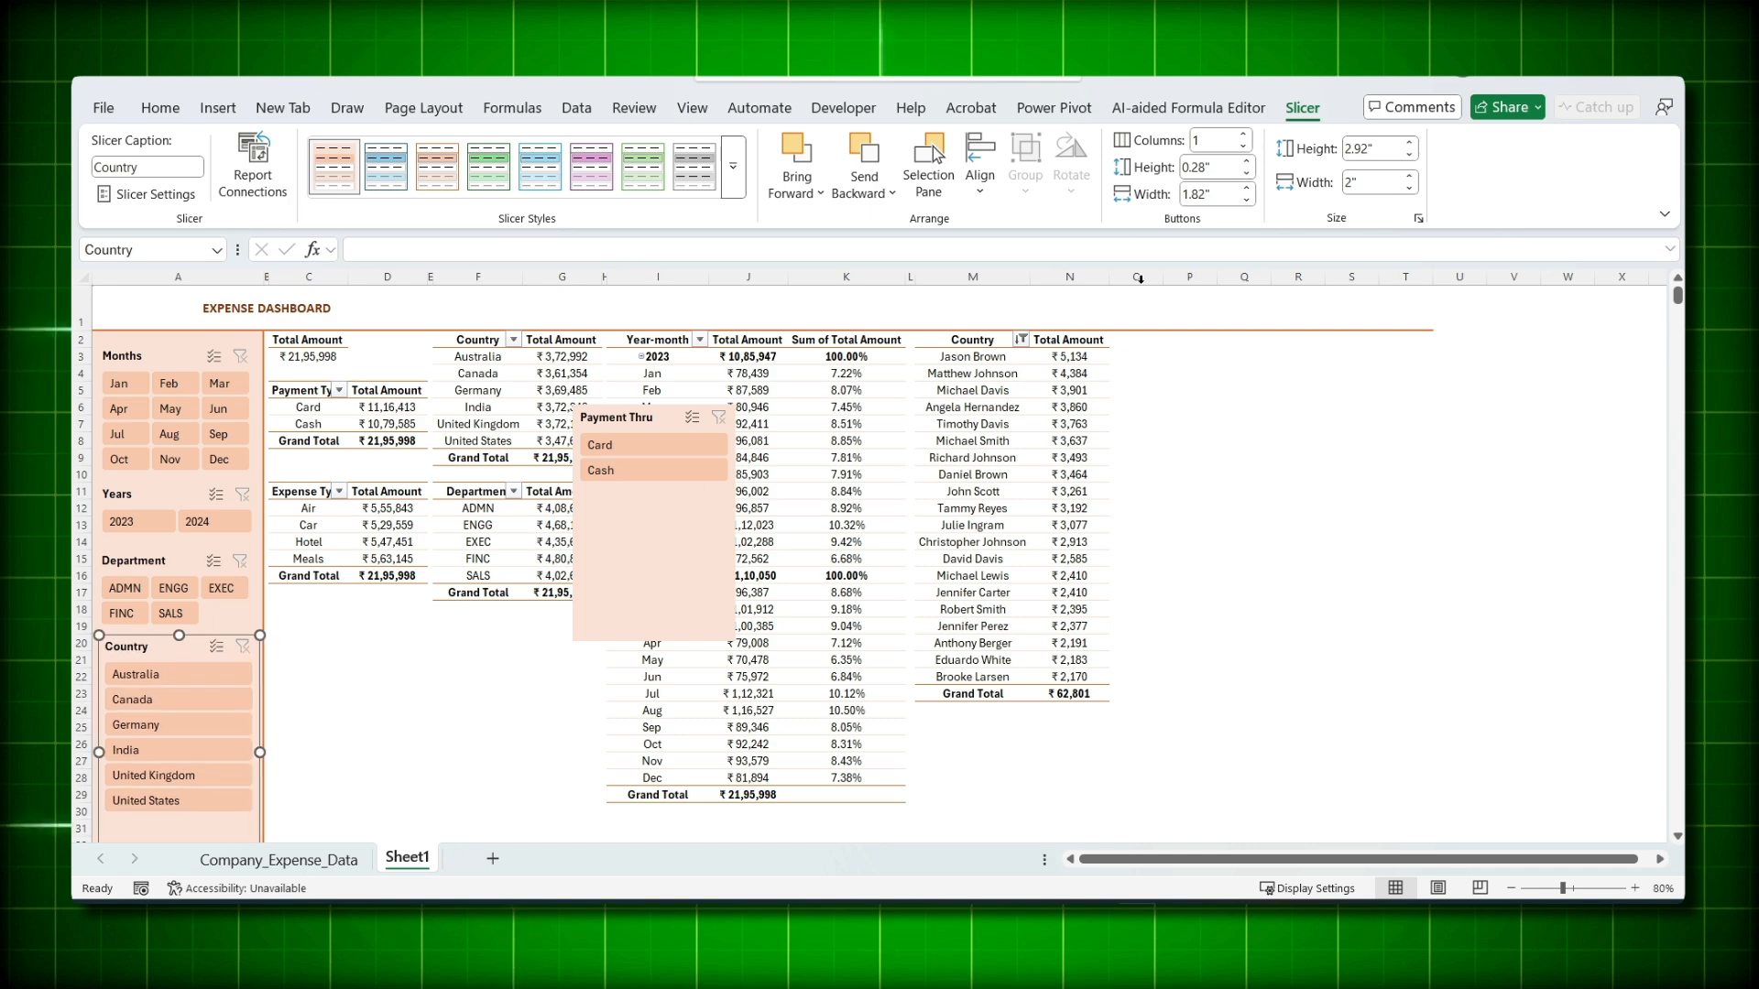
{"action": "left_click_drag", "start_coordinate": [180, 638], "coordinate": [179, 573]}
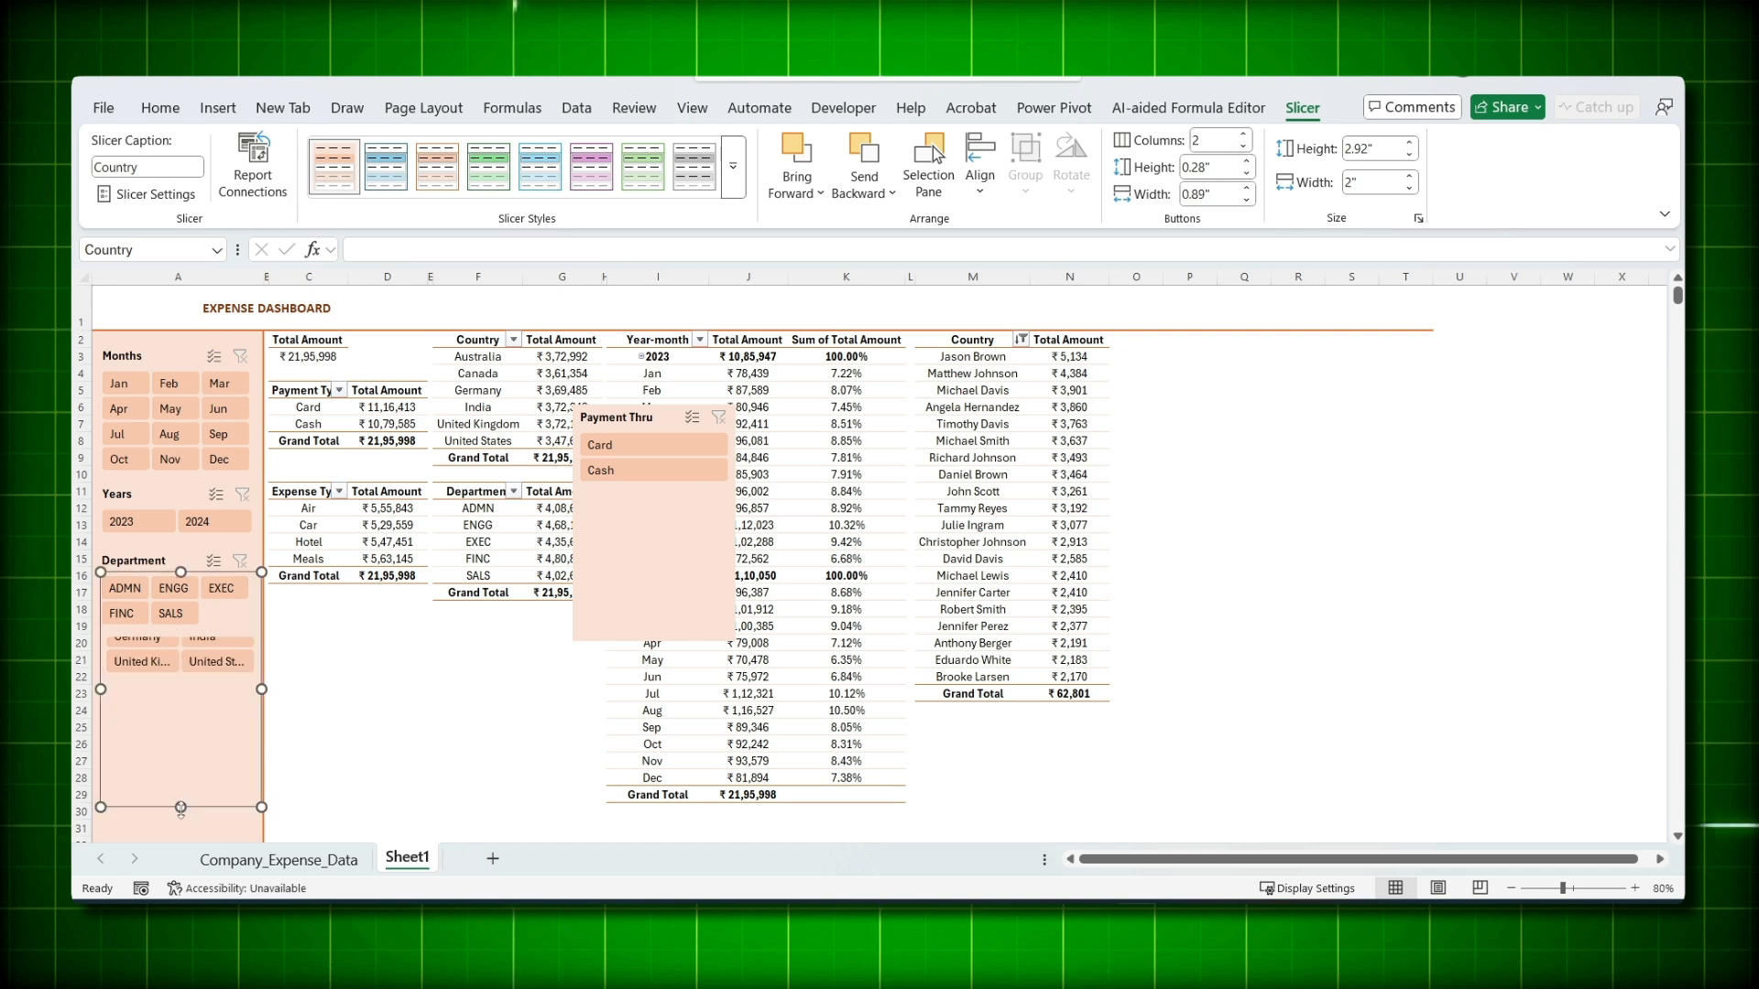
{"action": "left_click_drag", "start_coordinate": [179, 806], "coordinate": [181, 748]}
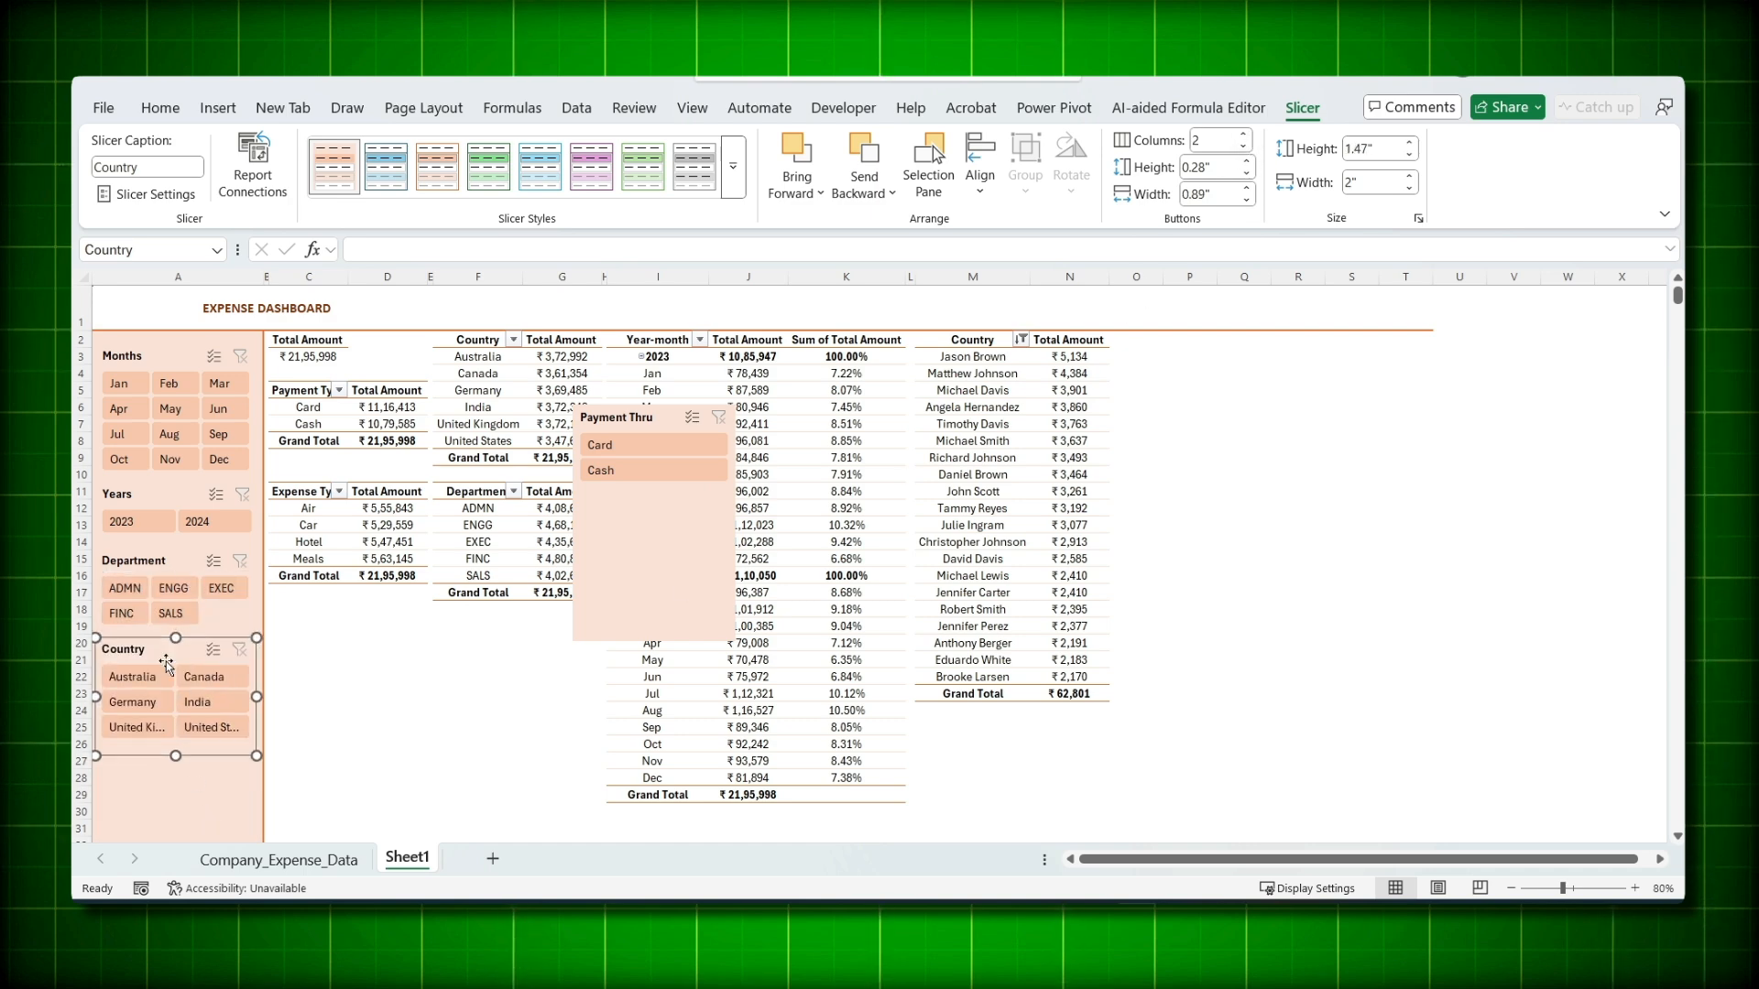
{"action": "left_click", "coordinate": [600, 545]}
{"action": "left_click", "coordinate": [1244, 134]}
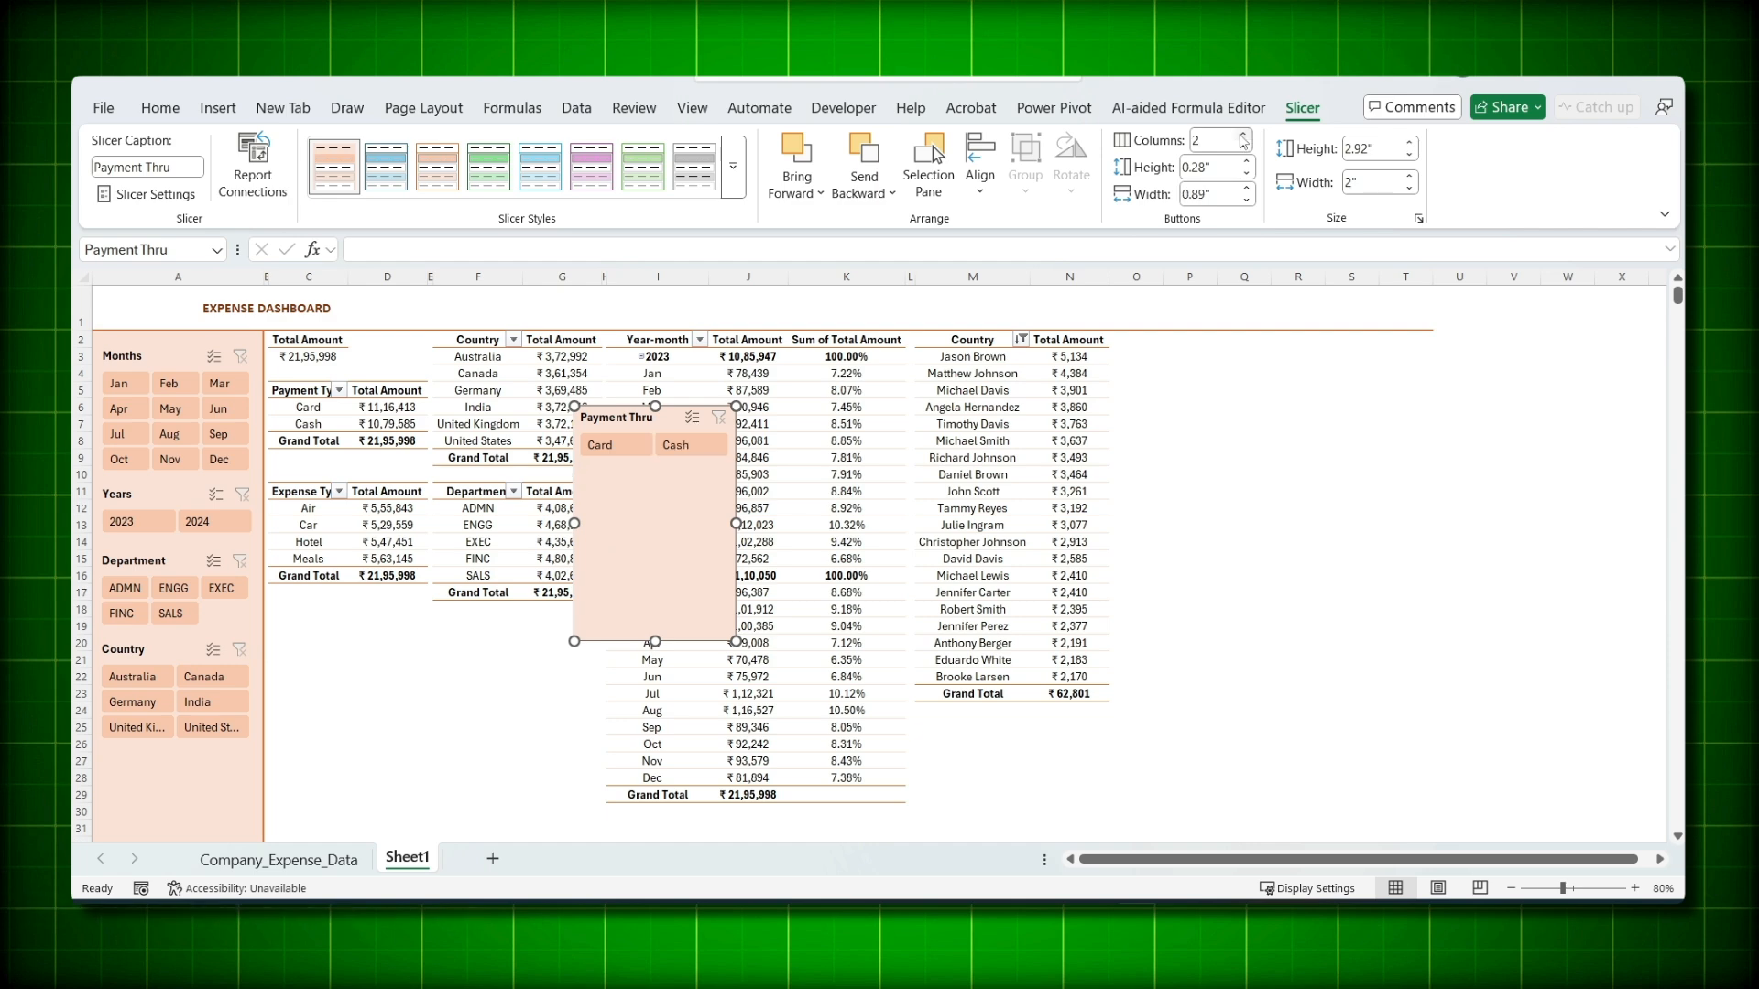
{"action": "left_click_drag", "start_coordinate": [654, 641], "coordinate": [155, 770]}
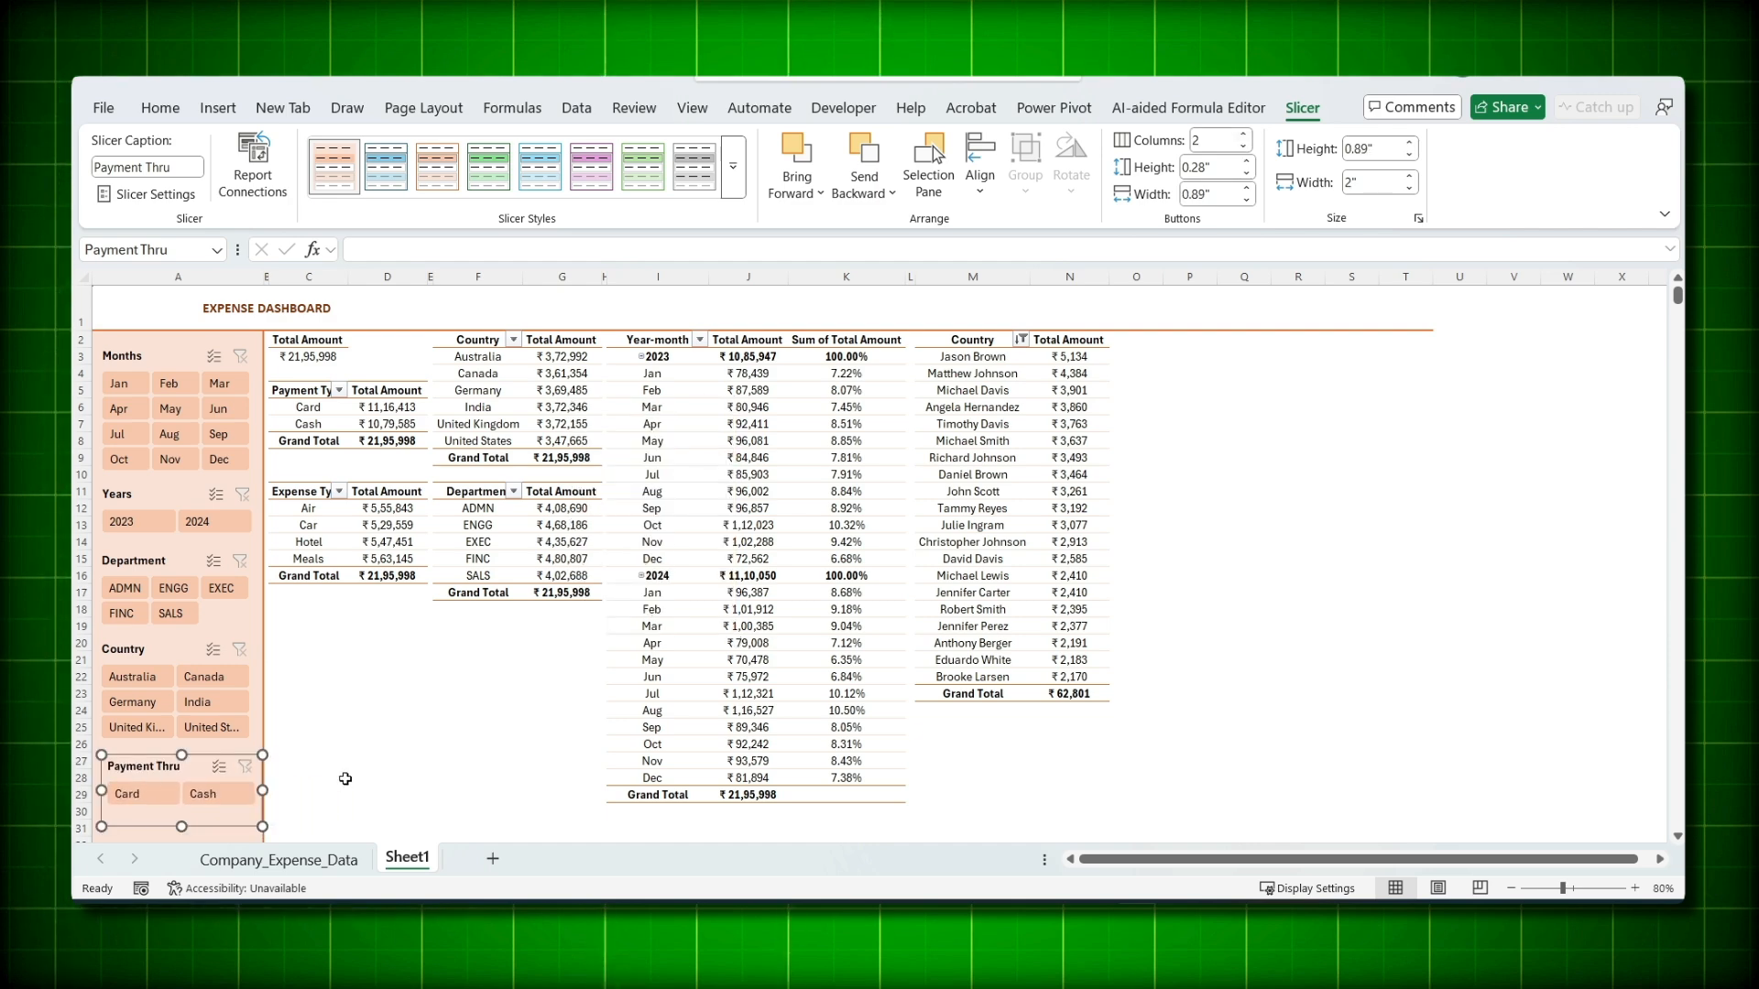
{"action": "left_click", "coordinate": [345, 779]}
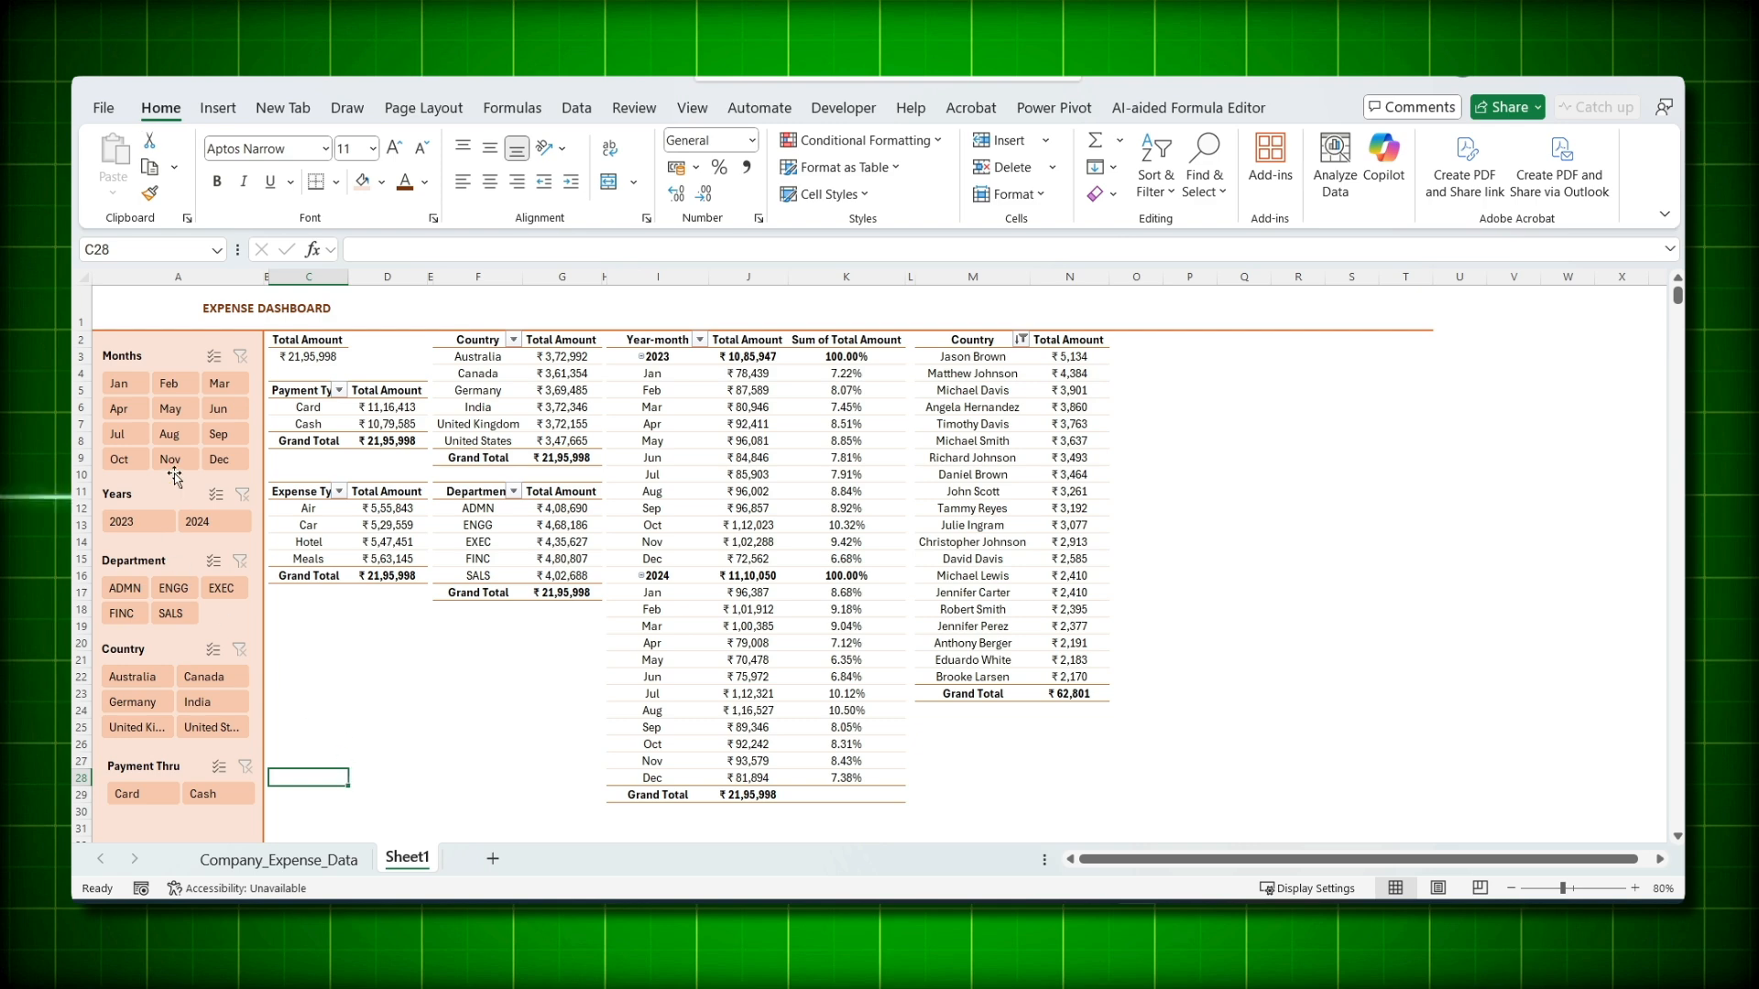
- Test the Months slicer with January, clear it, and connect it to the Department and Paymet Type pivots
{"action": "left_click", "coordinate": [122, 388]}
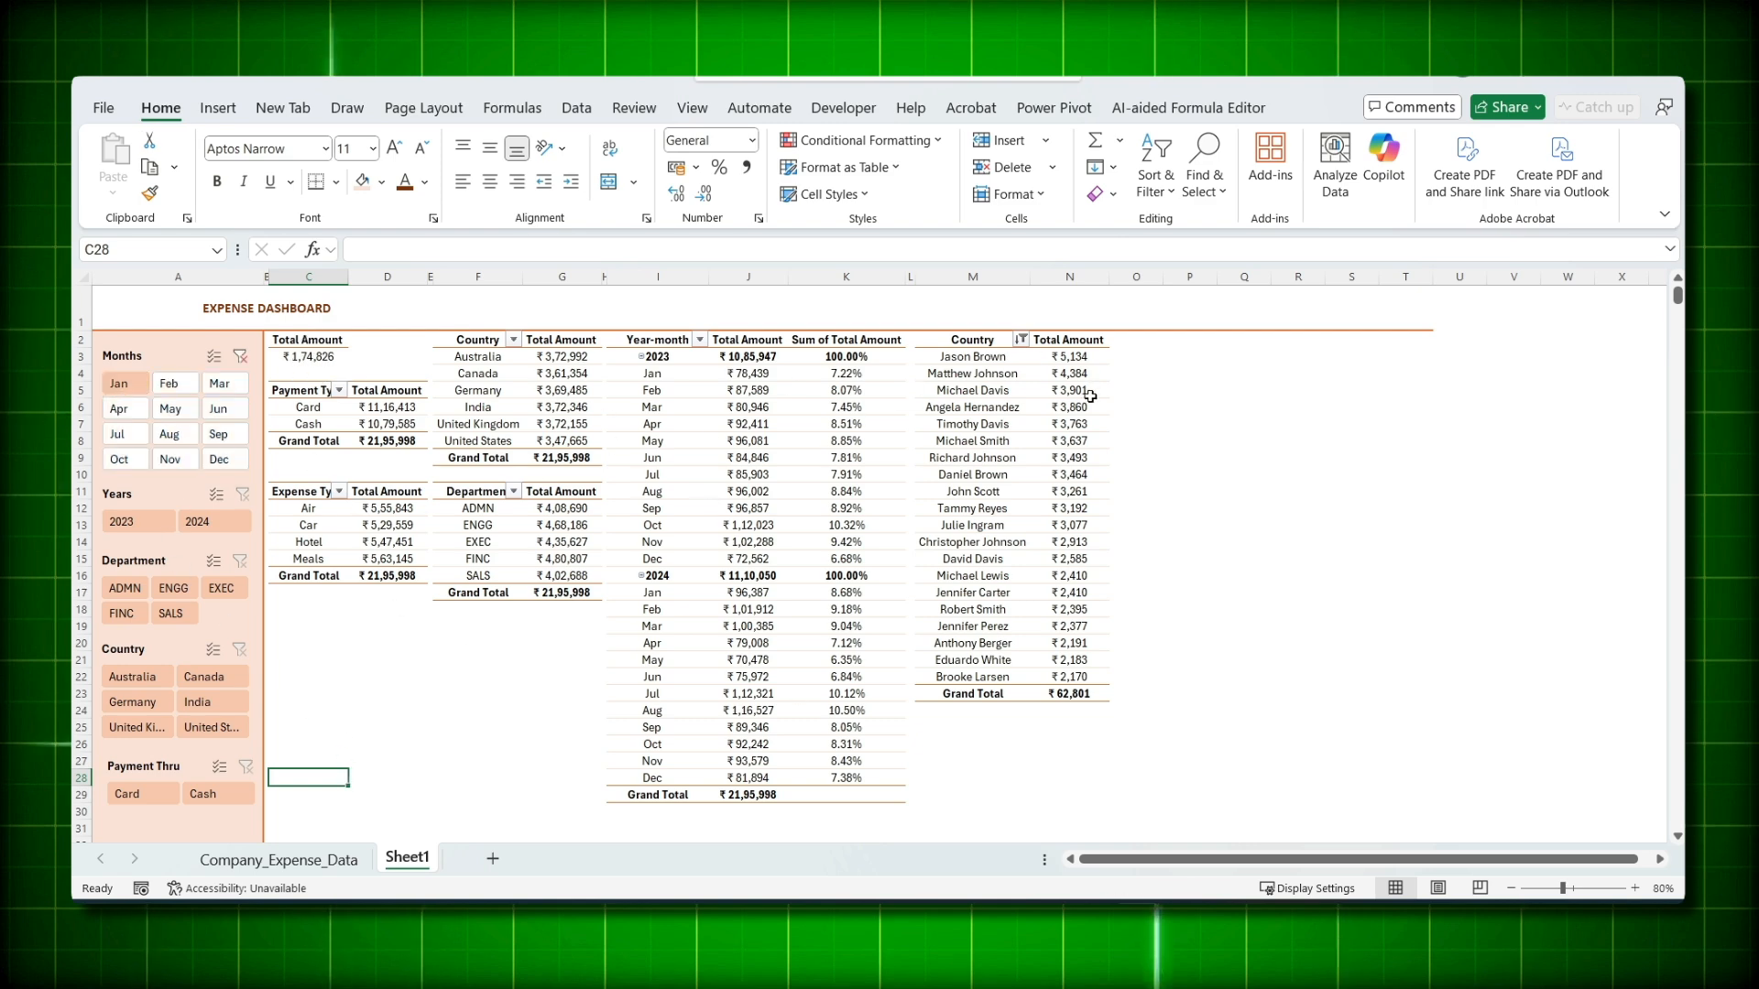
{"action": "left_click", "coordinate": [240, 357]}
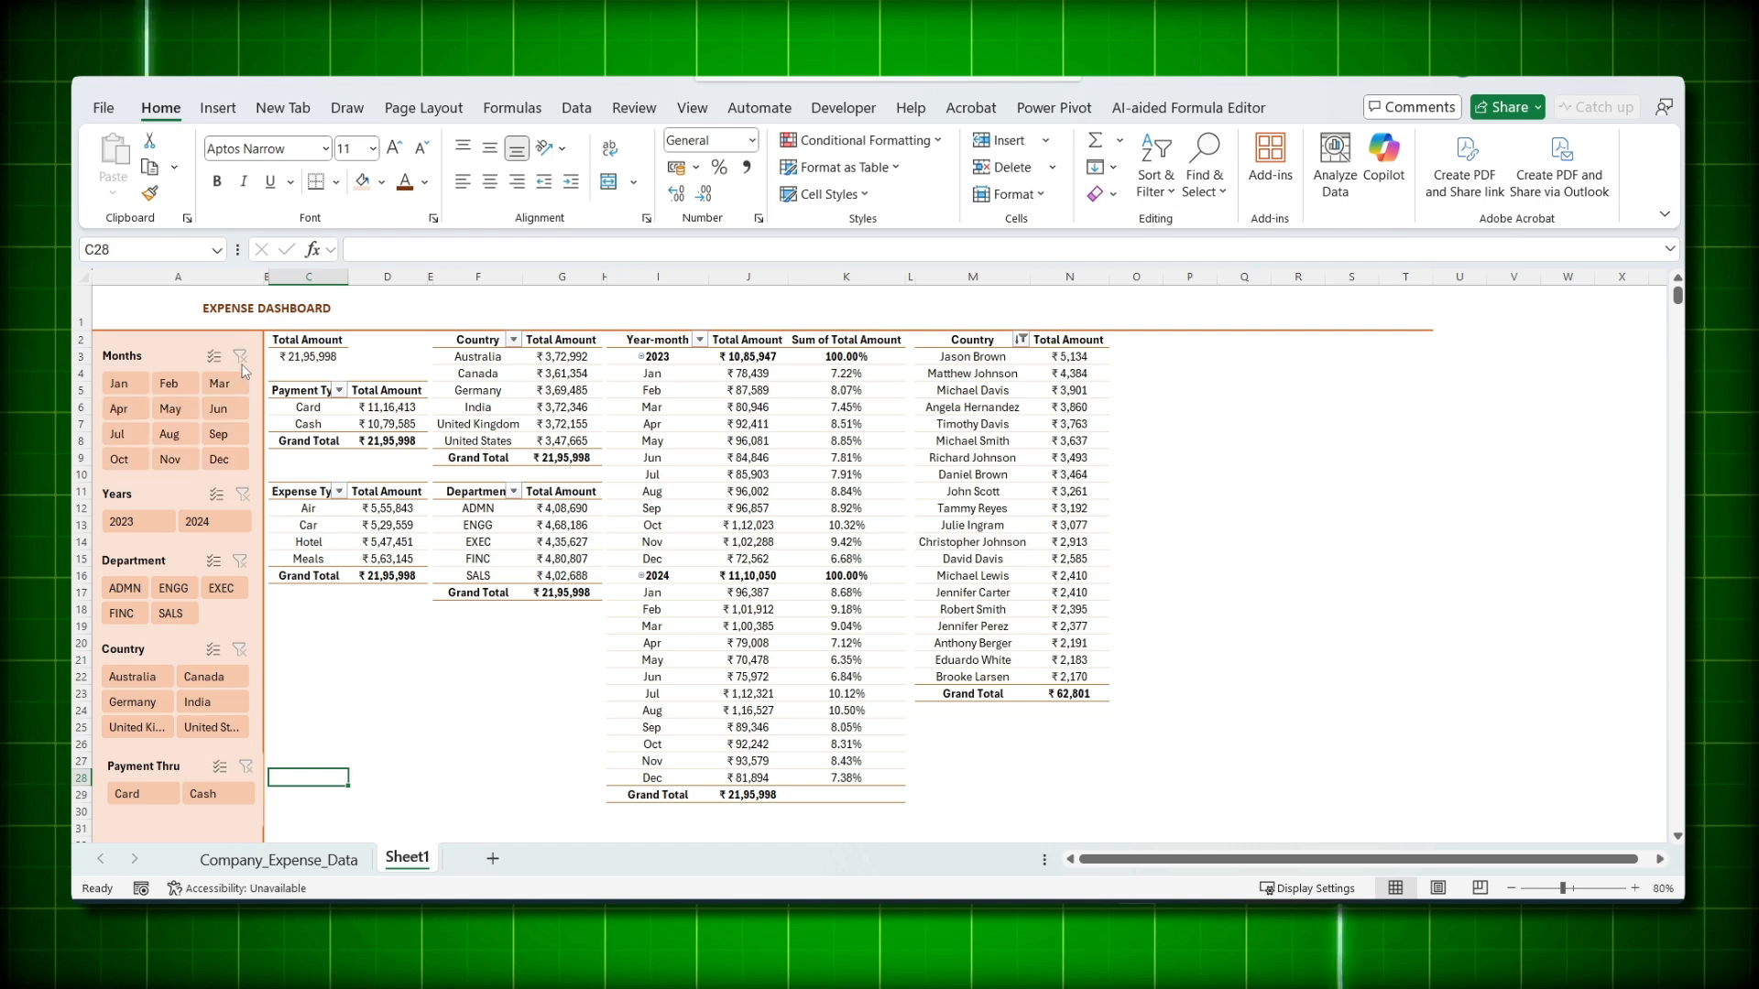
{"action": "left_click", "coordinate": [170, 362]}
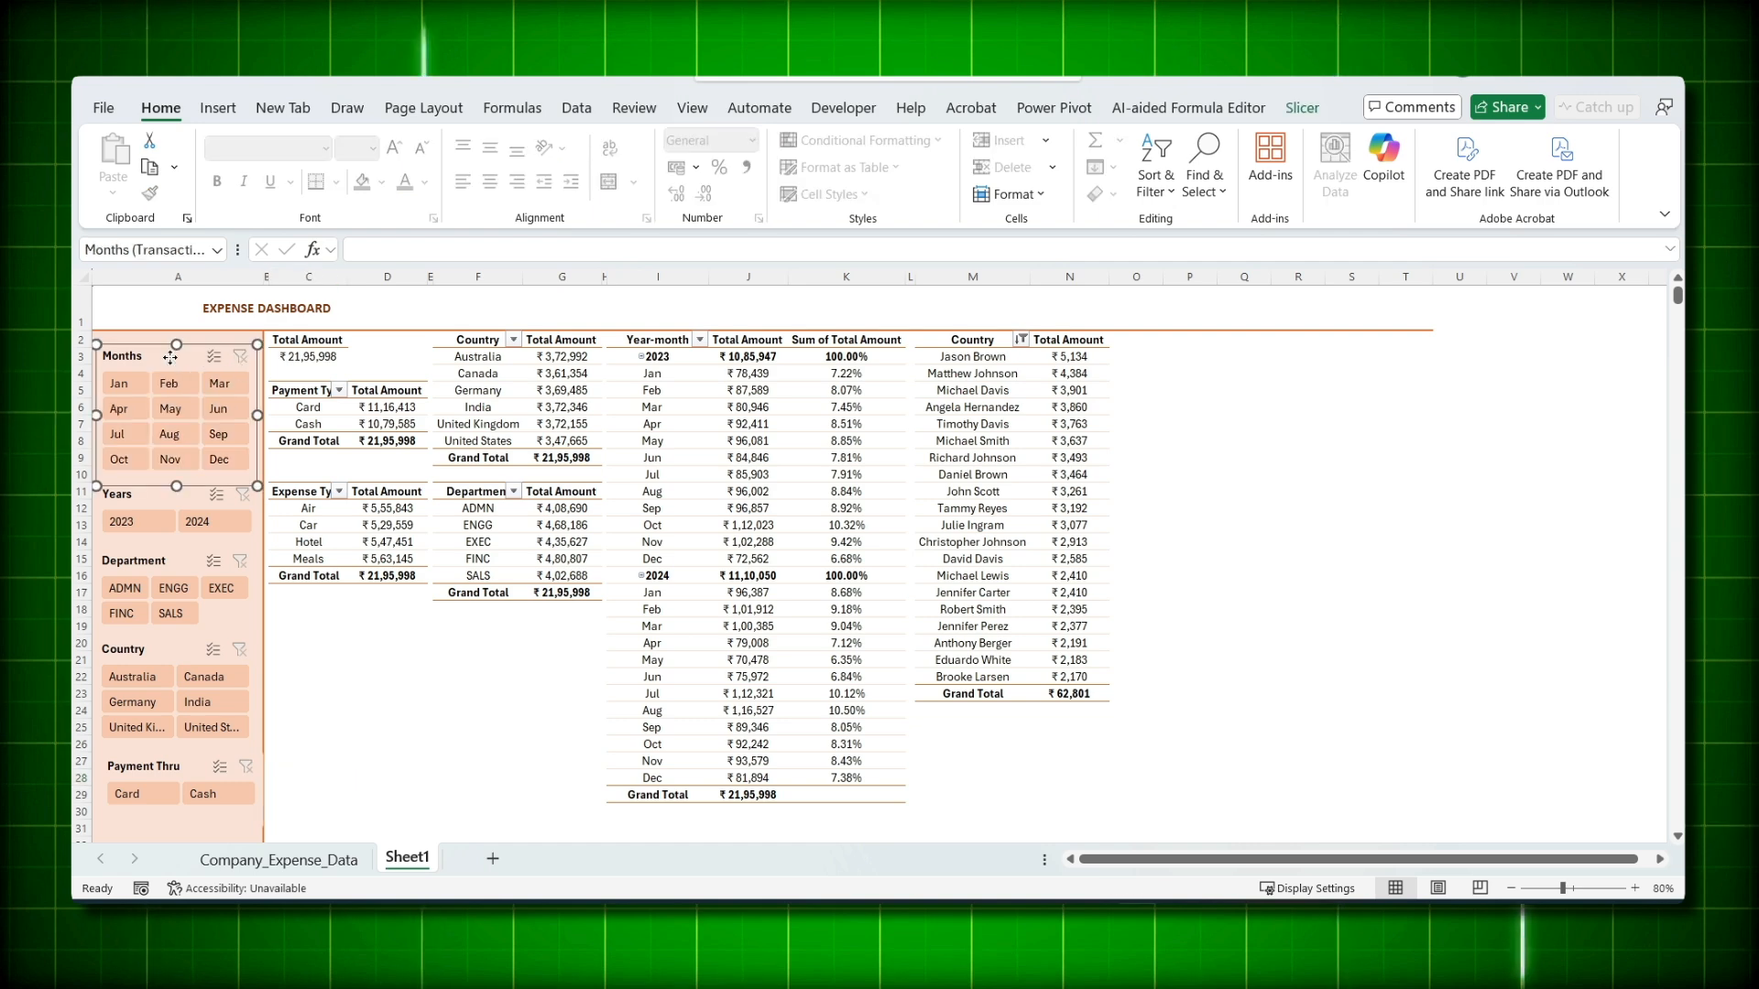
{"action": "right_click", "coordinate": [171, 357]}
{"action": "left_click", "coordinate": [240, 626]}
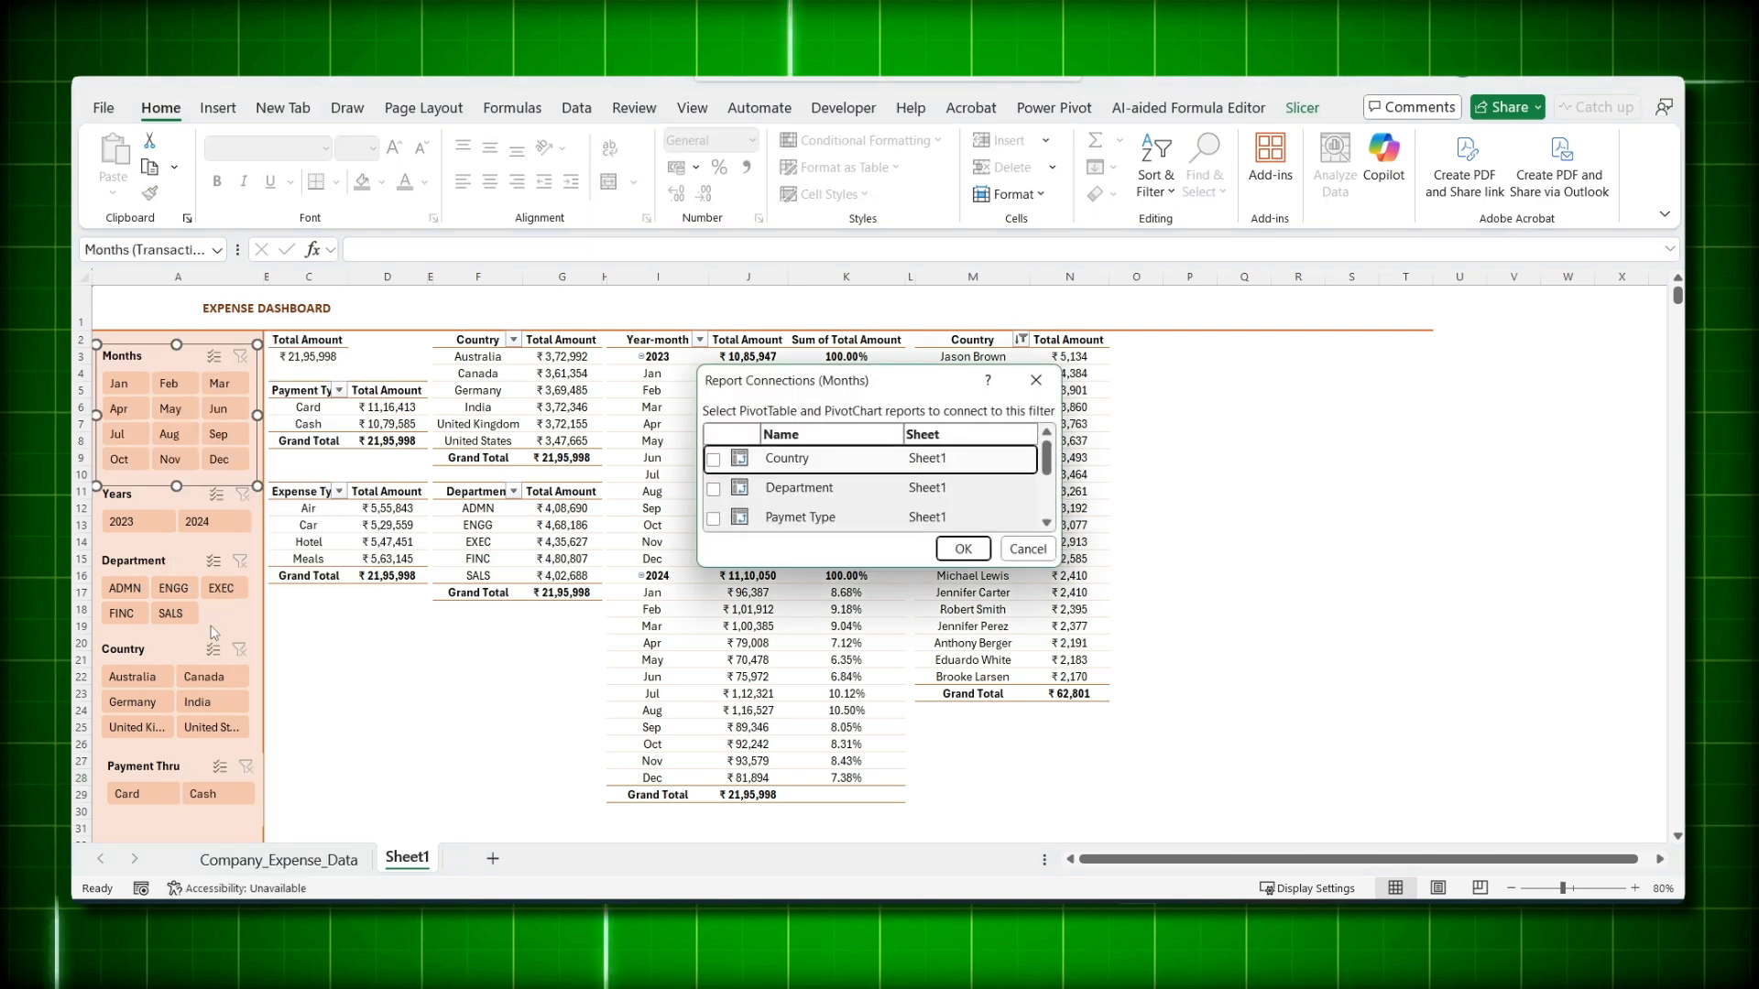
{"action": "left_click_drag", "start_coordinate": [757, 389], "coordinate": [374, 335]}
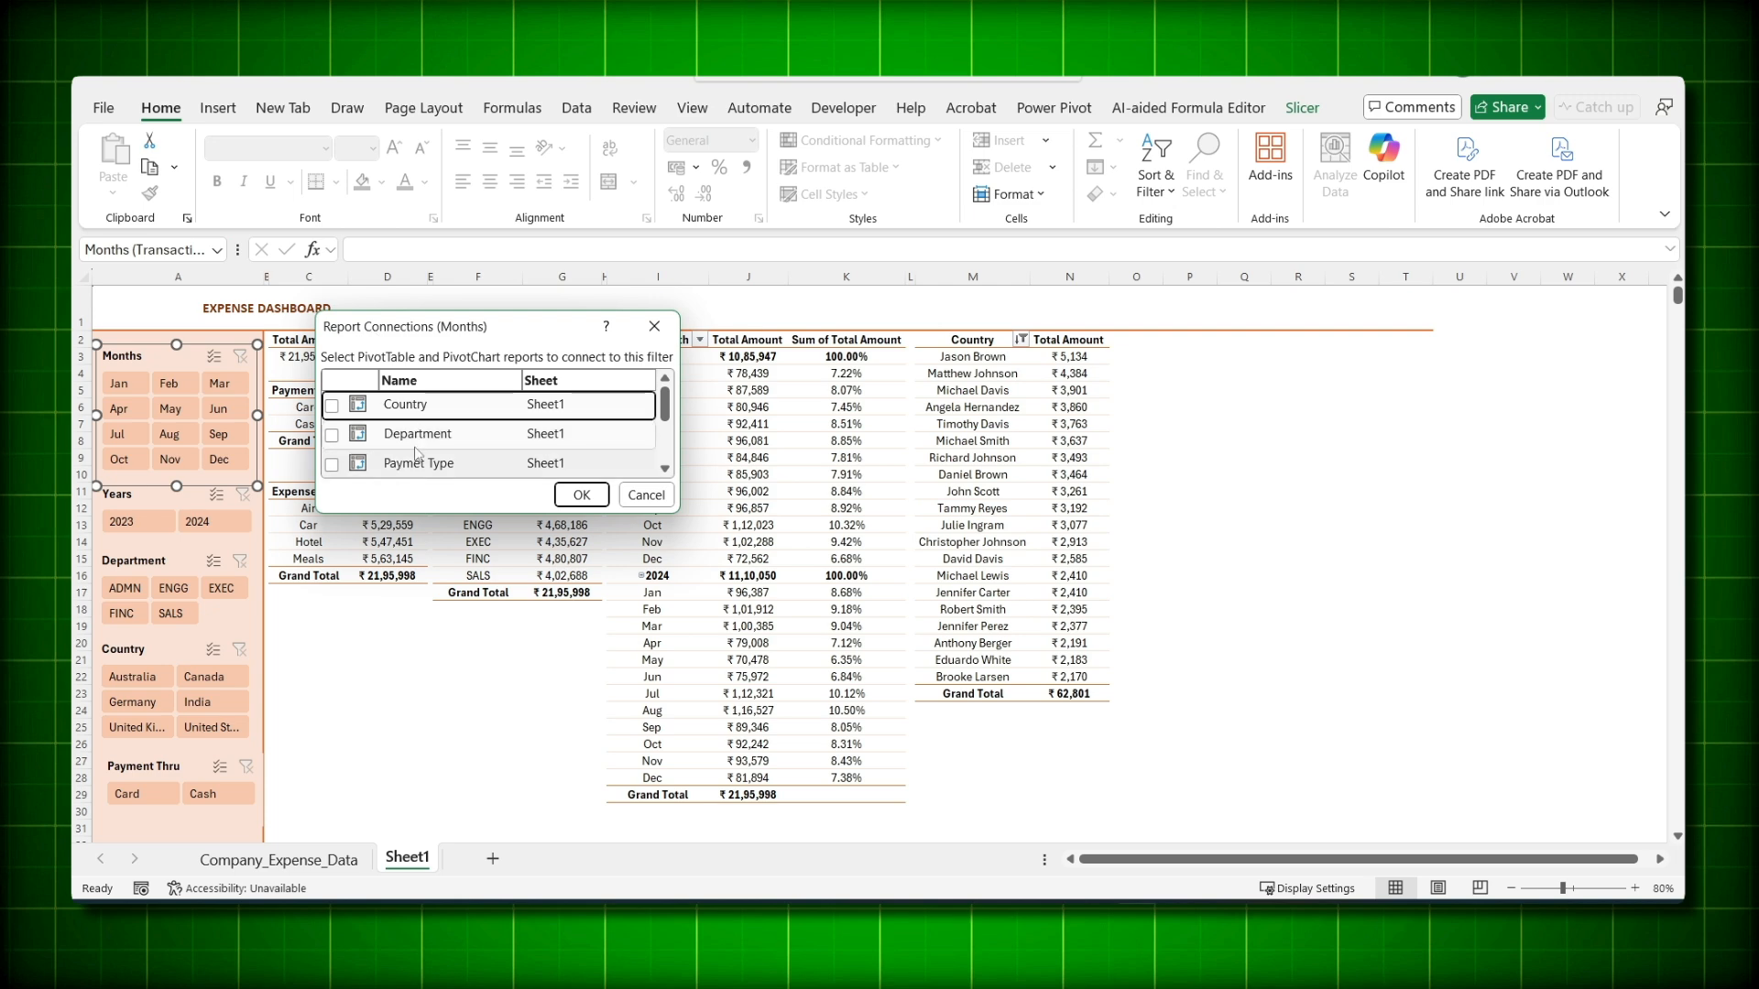
{"action": "mouse_move", "coordinate": [669, 408]}
{"action": "left_mouse_down"}
{"action": "mouse_move", "coordinate": [670, 461]}
{"action": "mouse_move", "coordinate": [666, 408]}
{"action": "left_mouse_up"}
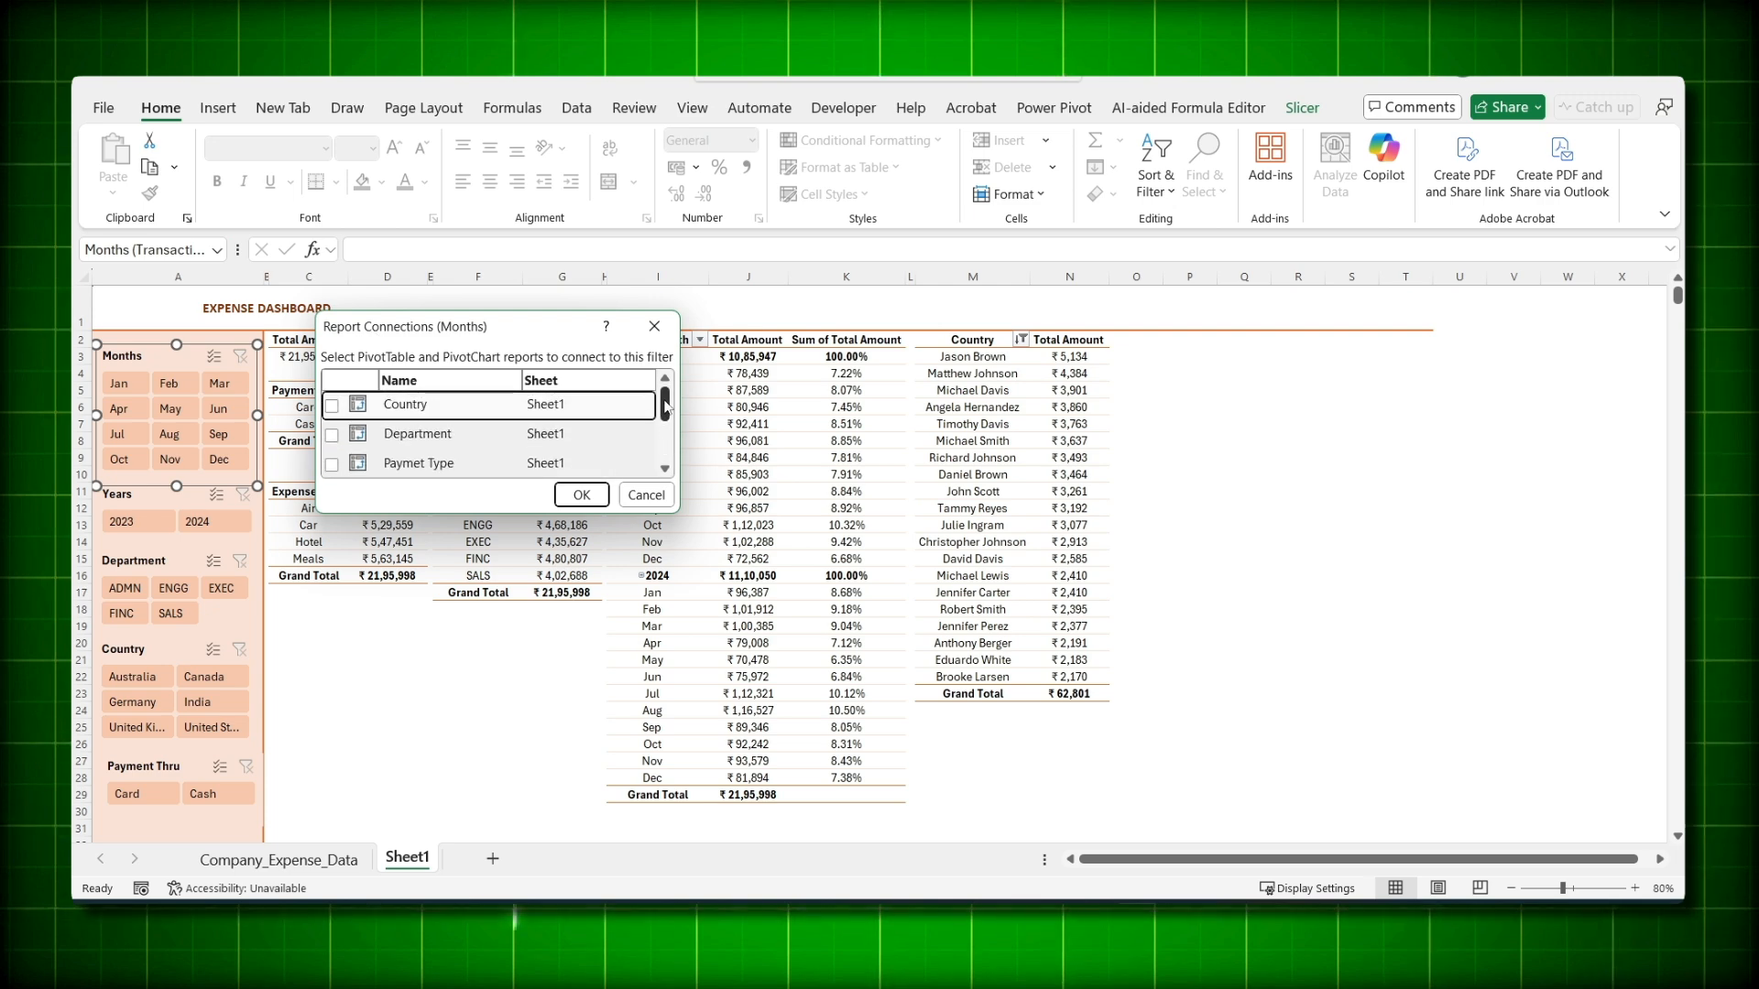
{"action": "left_click", "coordinate": [332, 435]}
{"action": "left_click", "coordinate": [332, 465]}
- Also connect the Months slicer to the Yearmonth pivot and PivotTable7, and confirm
{"action": "left_click_drag", "start_coordinate": [666, 410], "coordinate": [668, 435]}
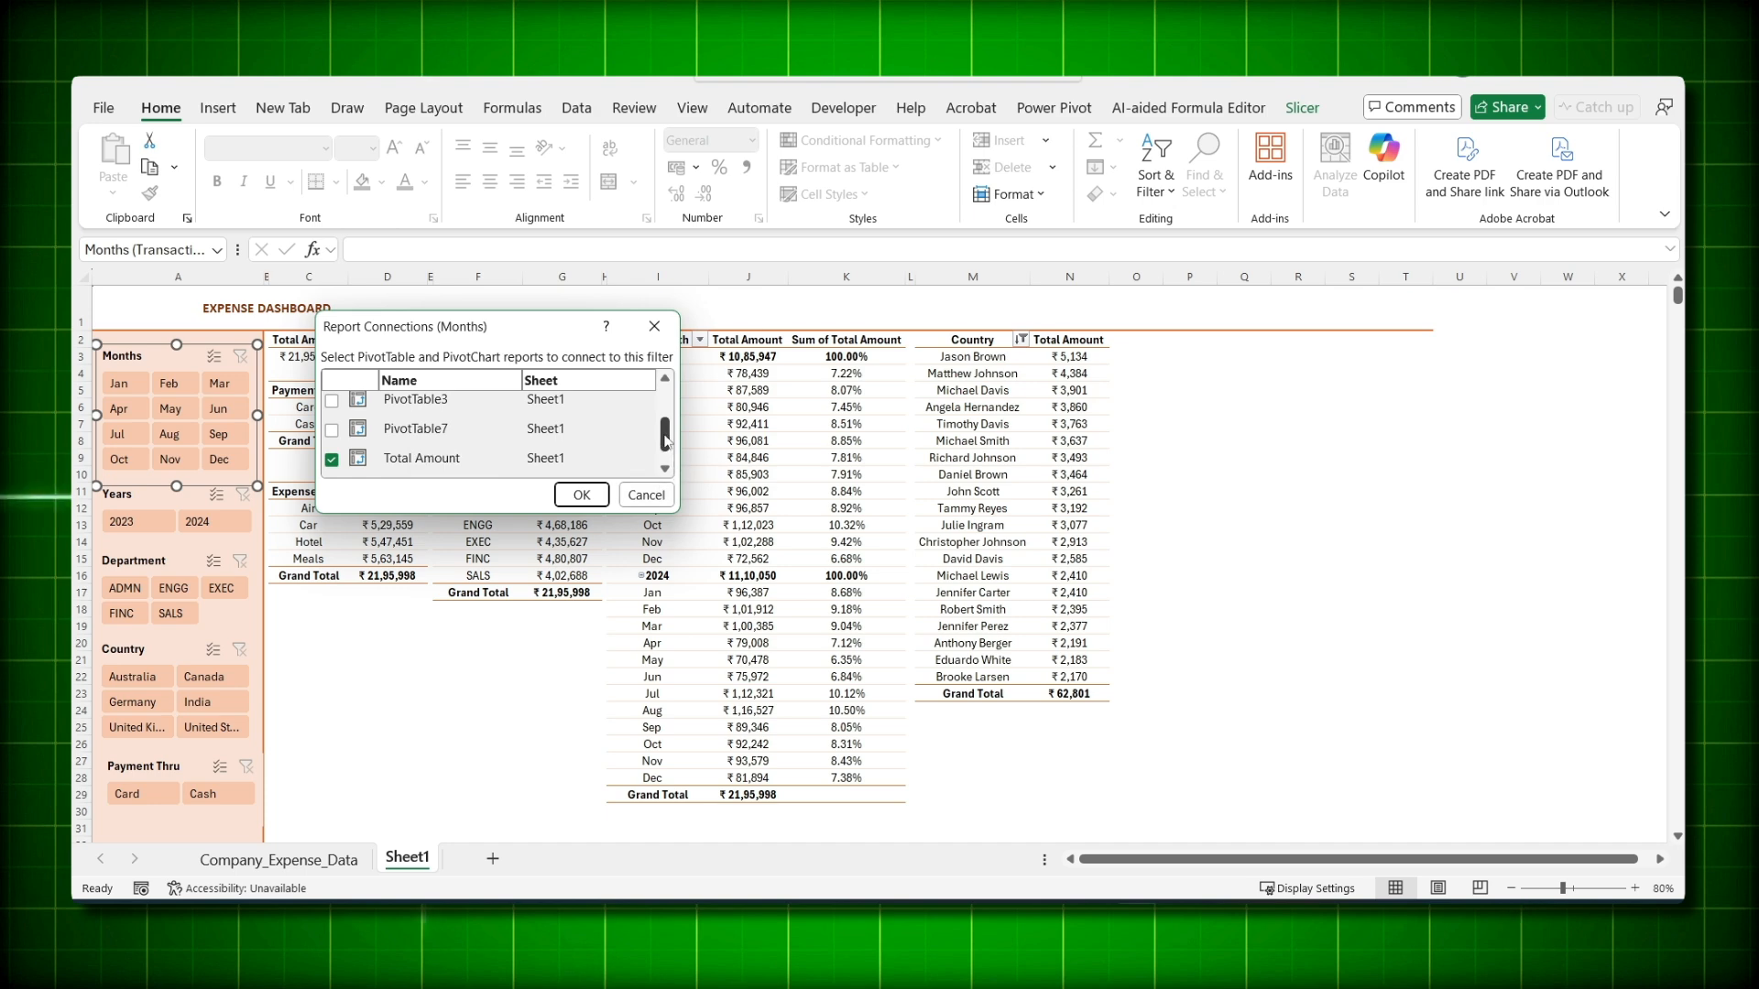
{"action": "left_click_drag", "start_coordinate": [667, 443], "coordinate": [666, 466]}
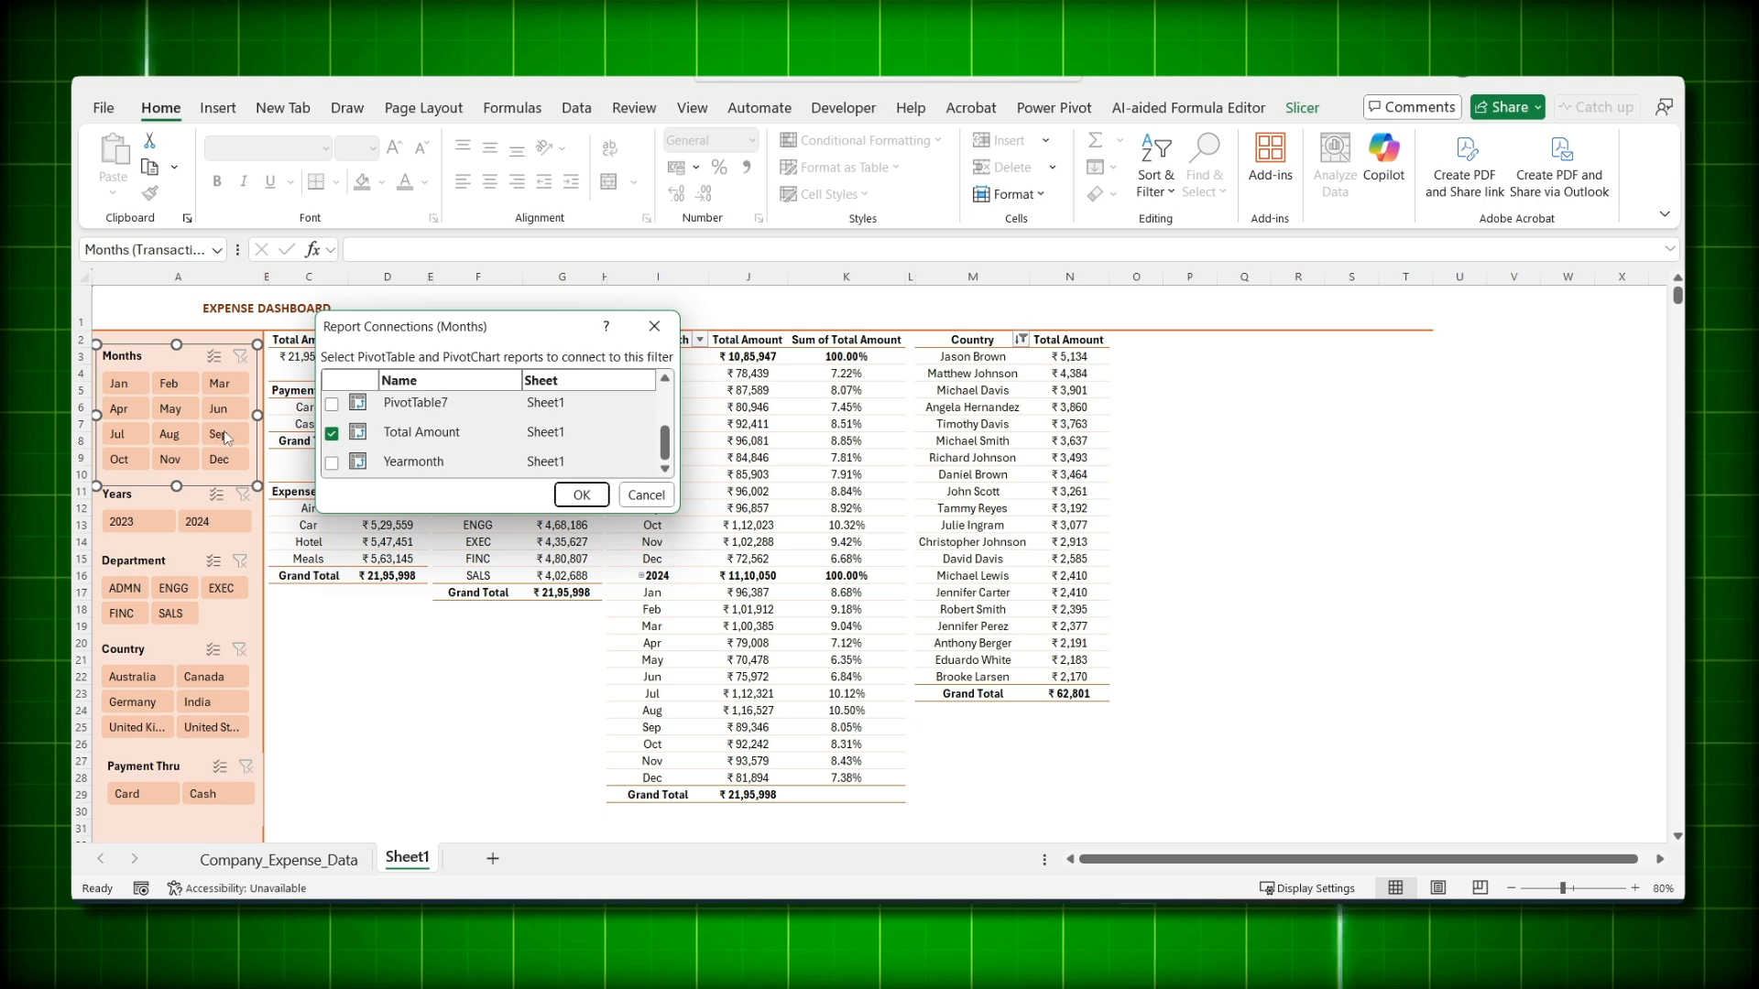
{"action": "left_click", "coordinate": [332, 463]}
{"action": "left_click", "coordinate": [331, 404]}
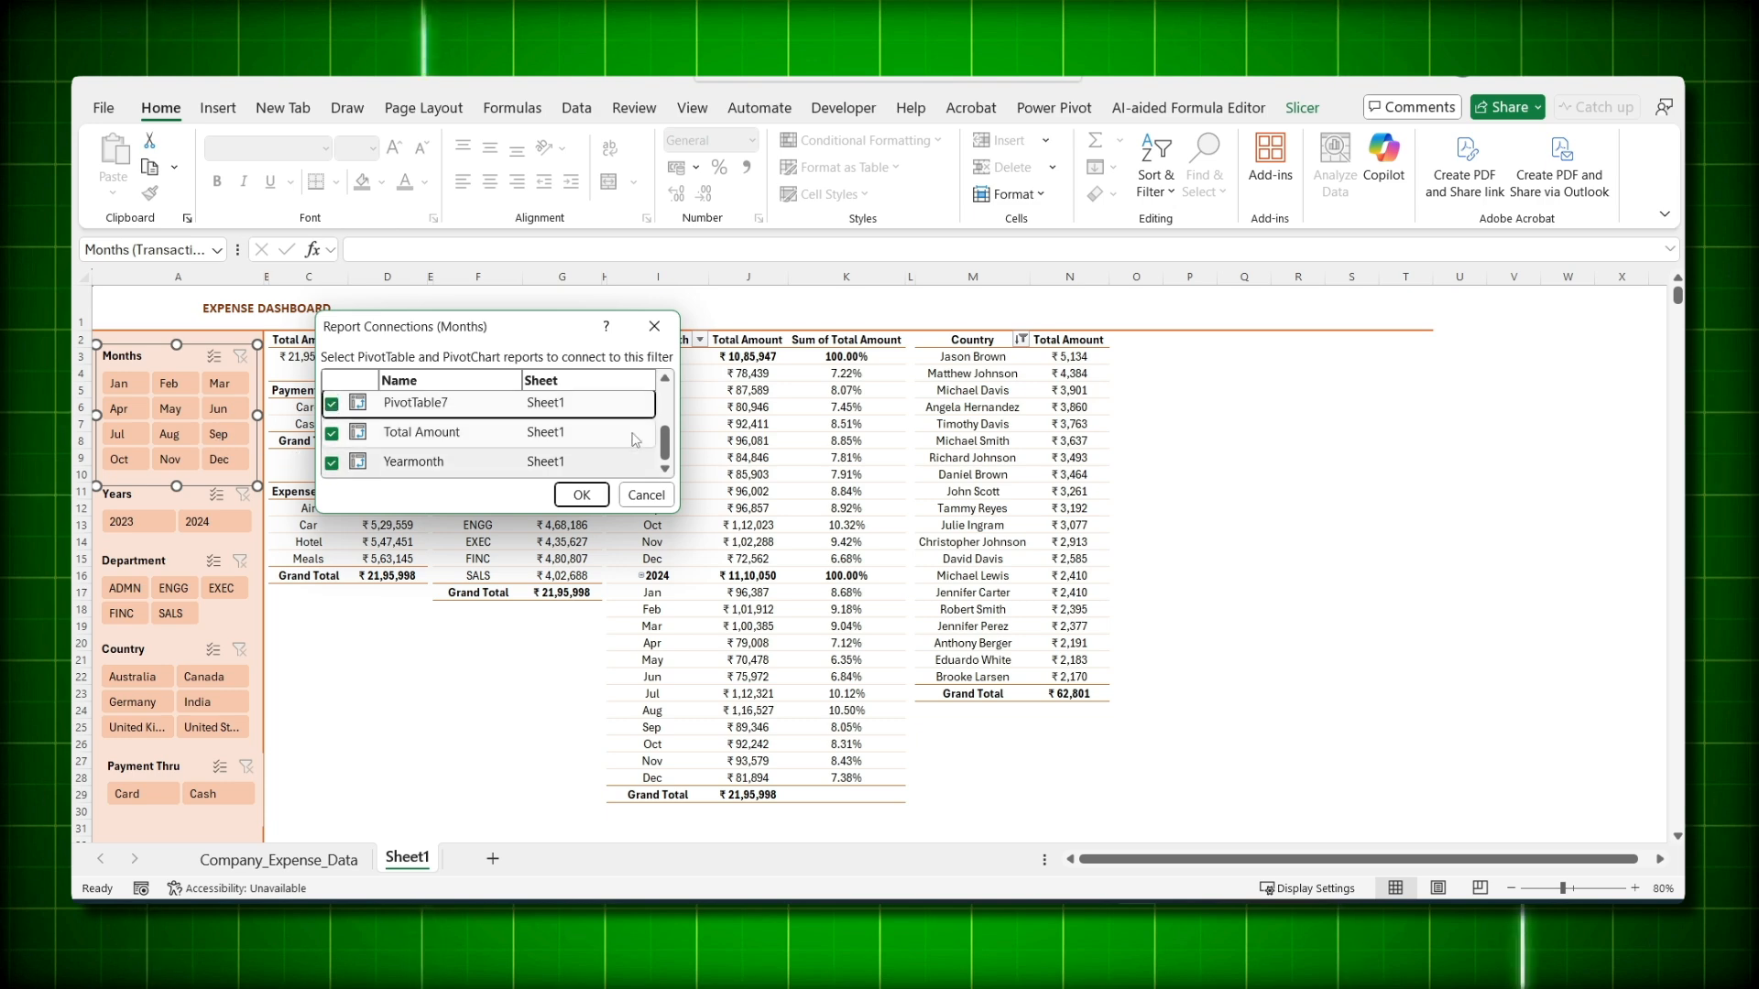
{"action": "scroll", "coordinate": [636, 440], "scroll_direction": "up", "scroll_amount": 2}
{"action": "left_click", "coordinate": [581, 494]}
{"action": "left_click", "coordinate": [435, 743]}
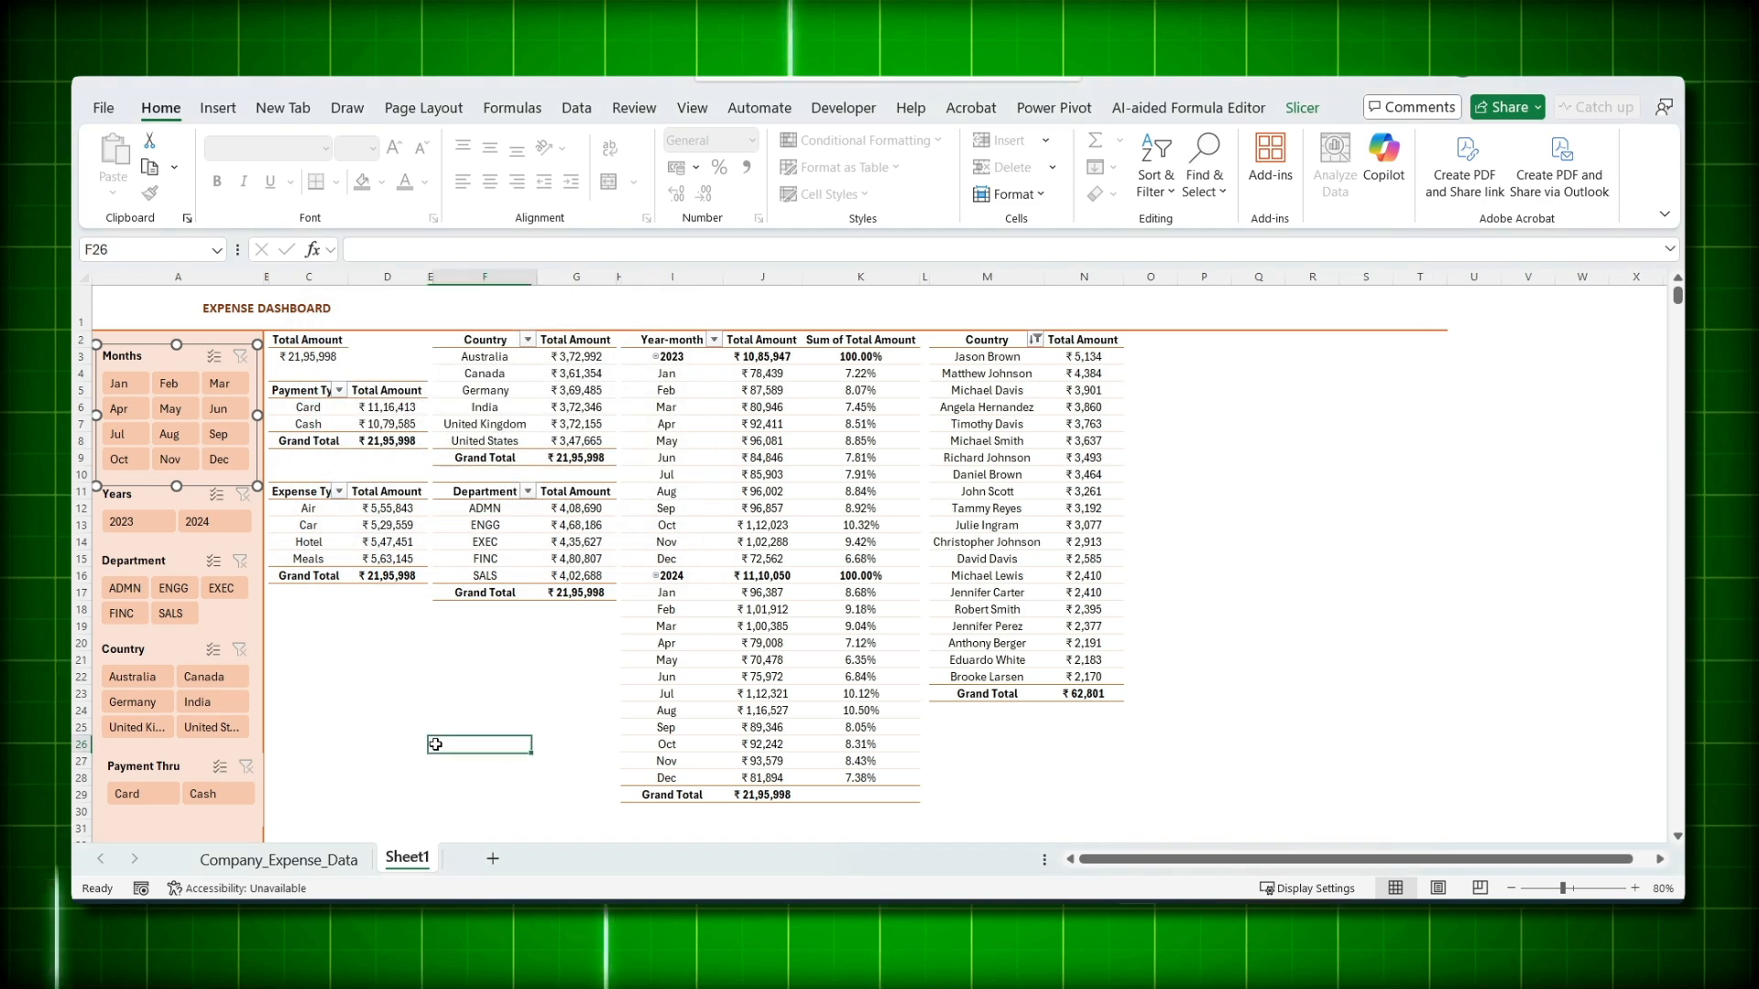
- Check the Months slicer by filtering to January, then May, then clear the filter
{"action": "left_click", "coordinate": [124, 384]}
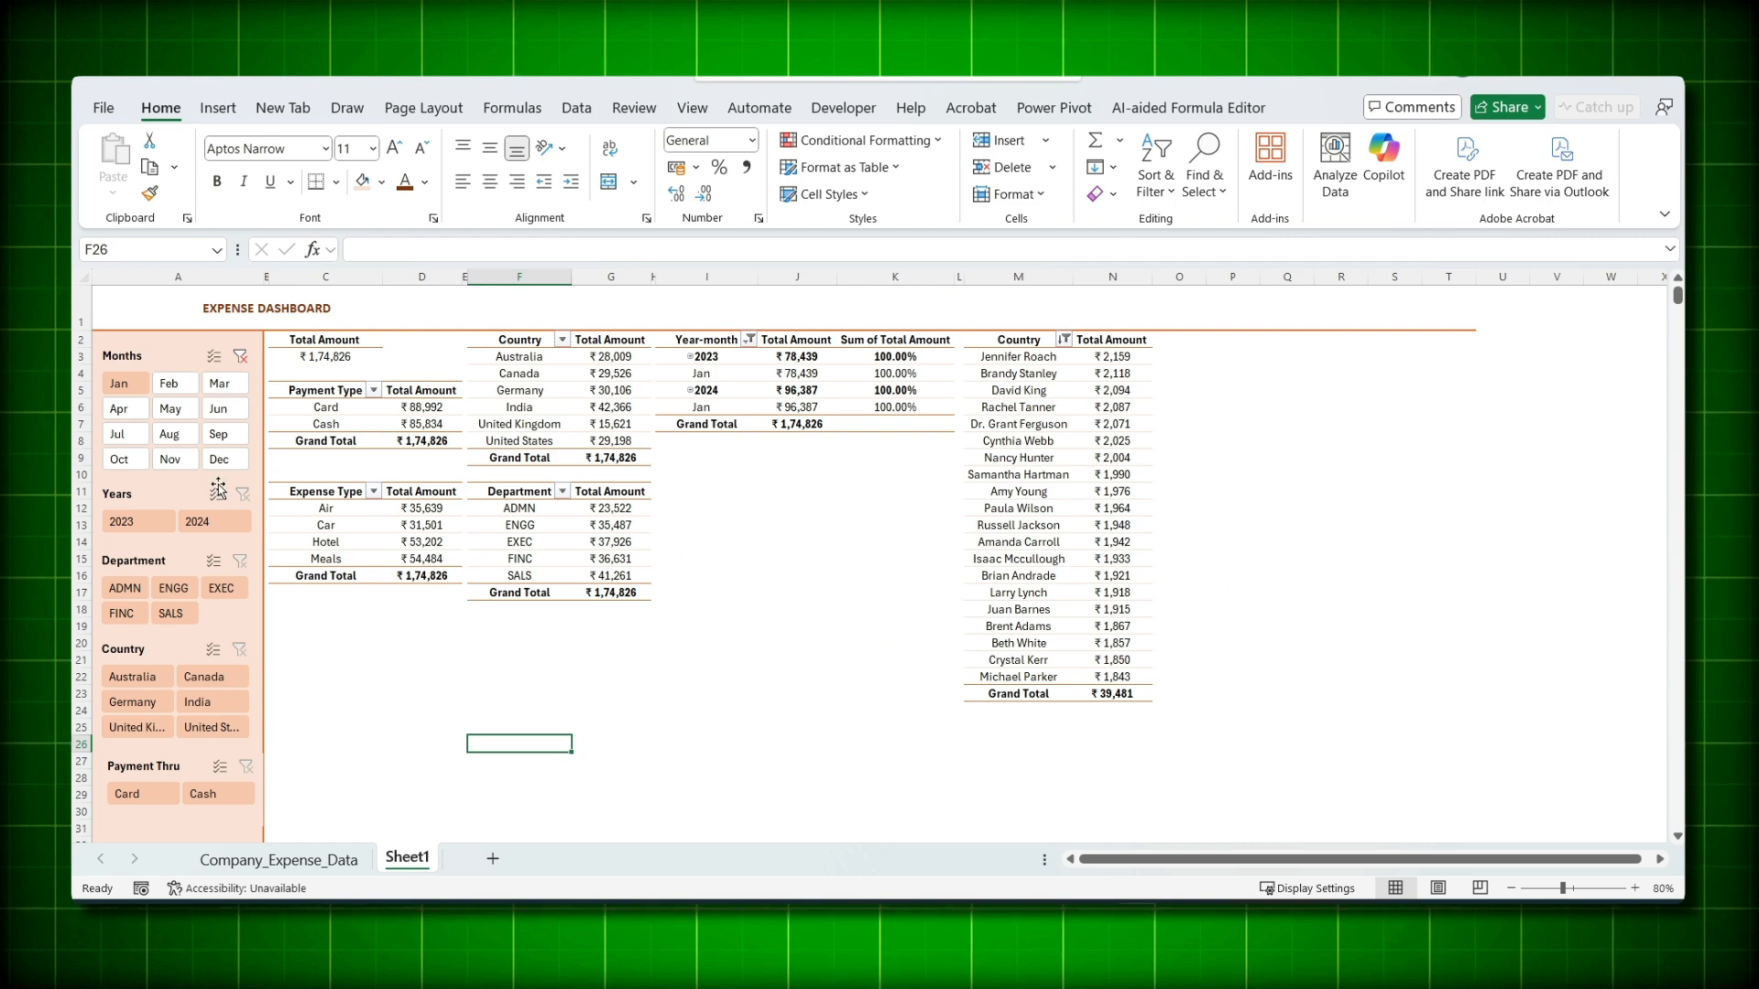
{"action": "left_click", "coordinate": [191, 413]}
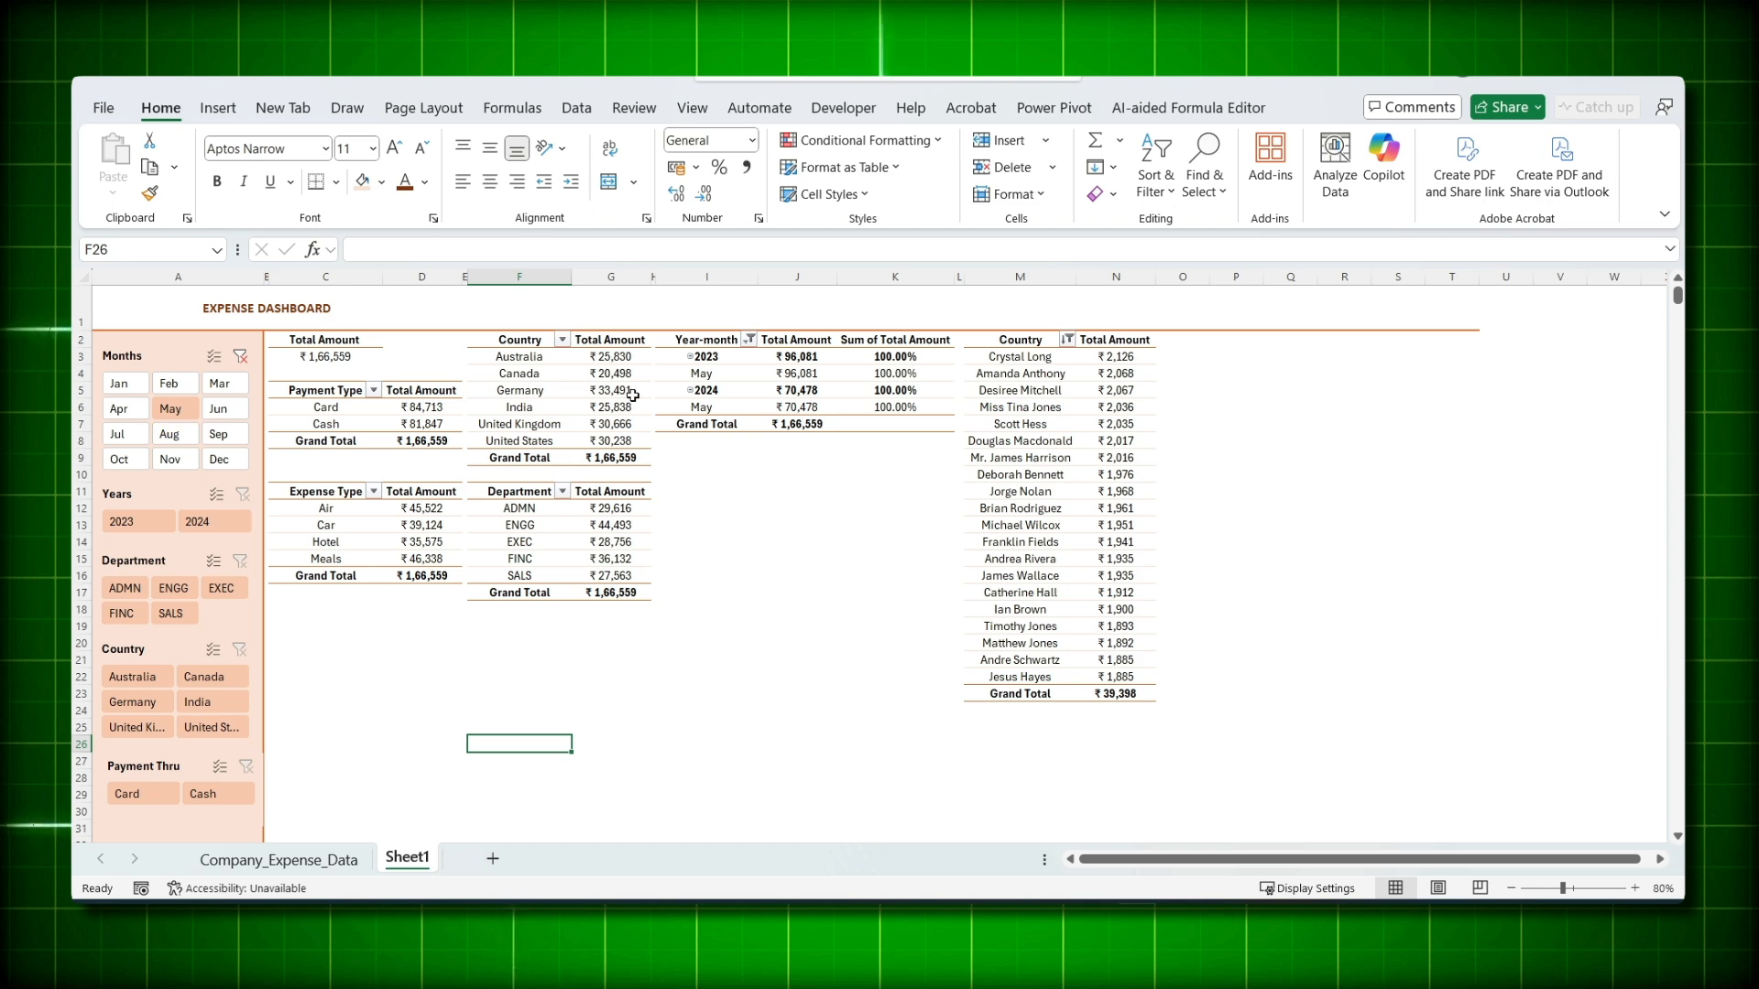
{"action": "left_click", "coordinate": [240, 356]}
- Connect the Years slicer to the Country, Department and Paymet Type pivots
{"action": "left_click", "coordinate": [148, 500]}
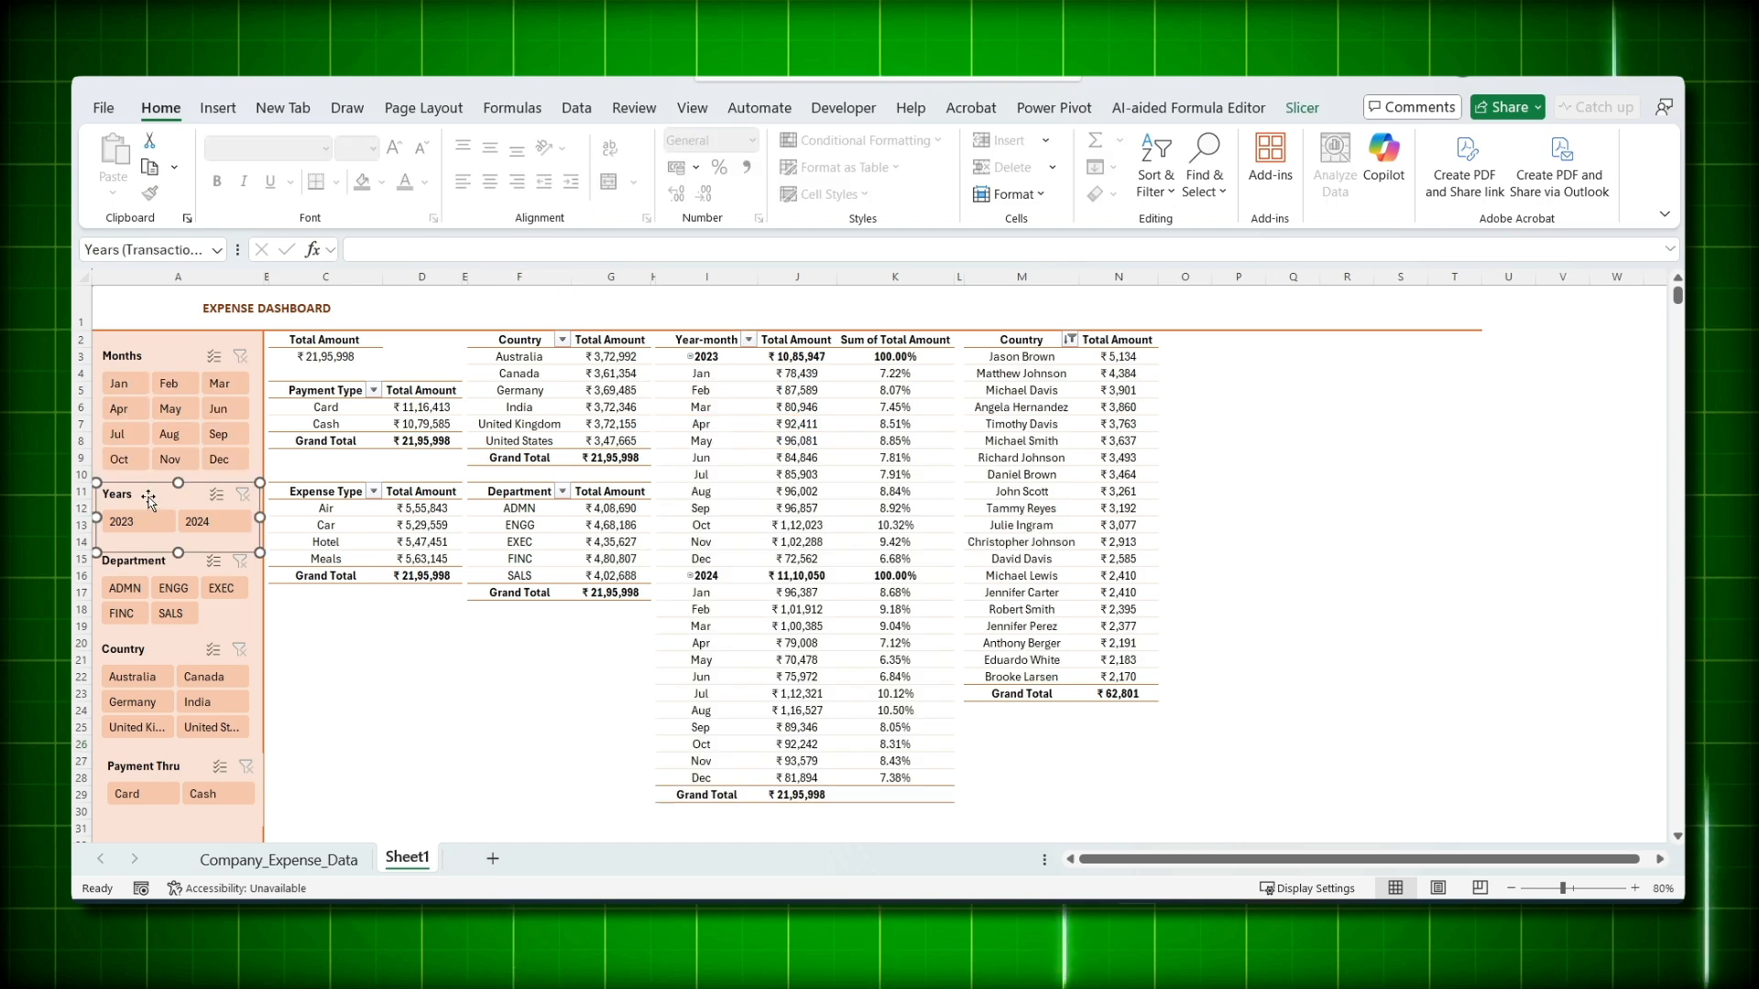
{"action": "right_click", "coordinate": [149, 500]}
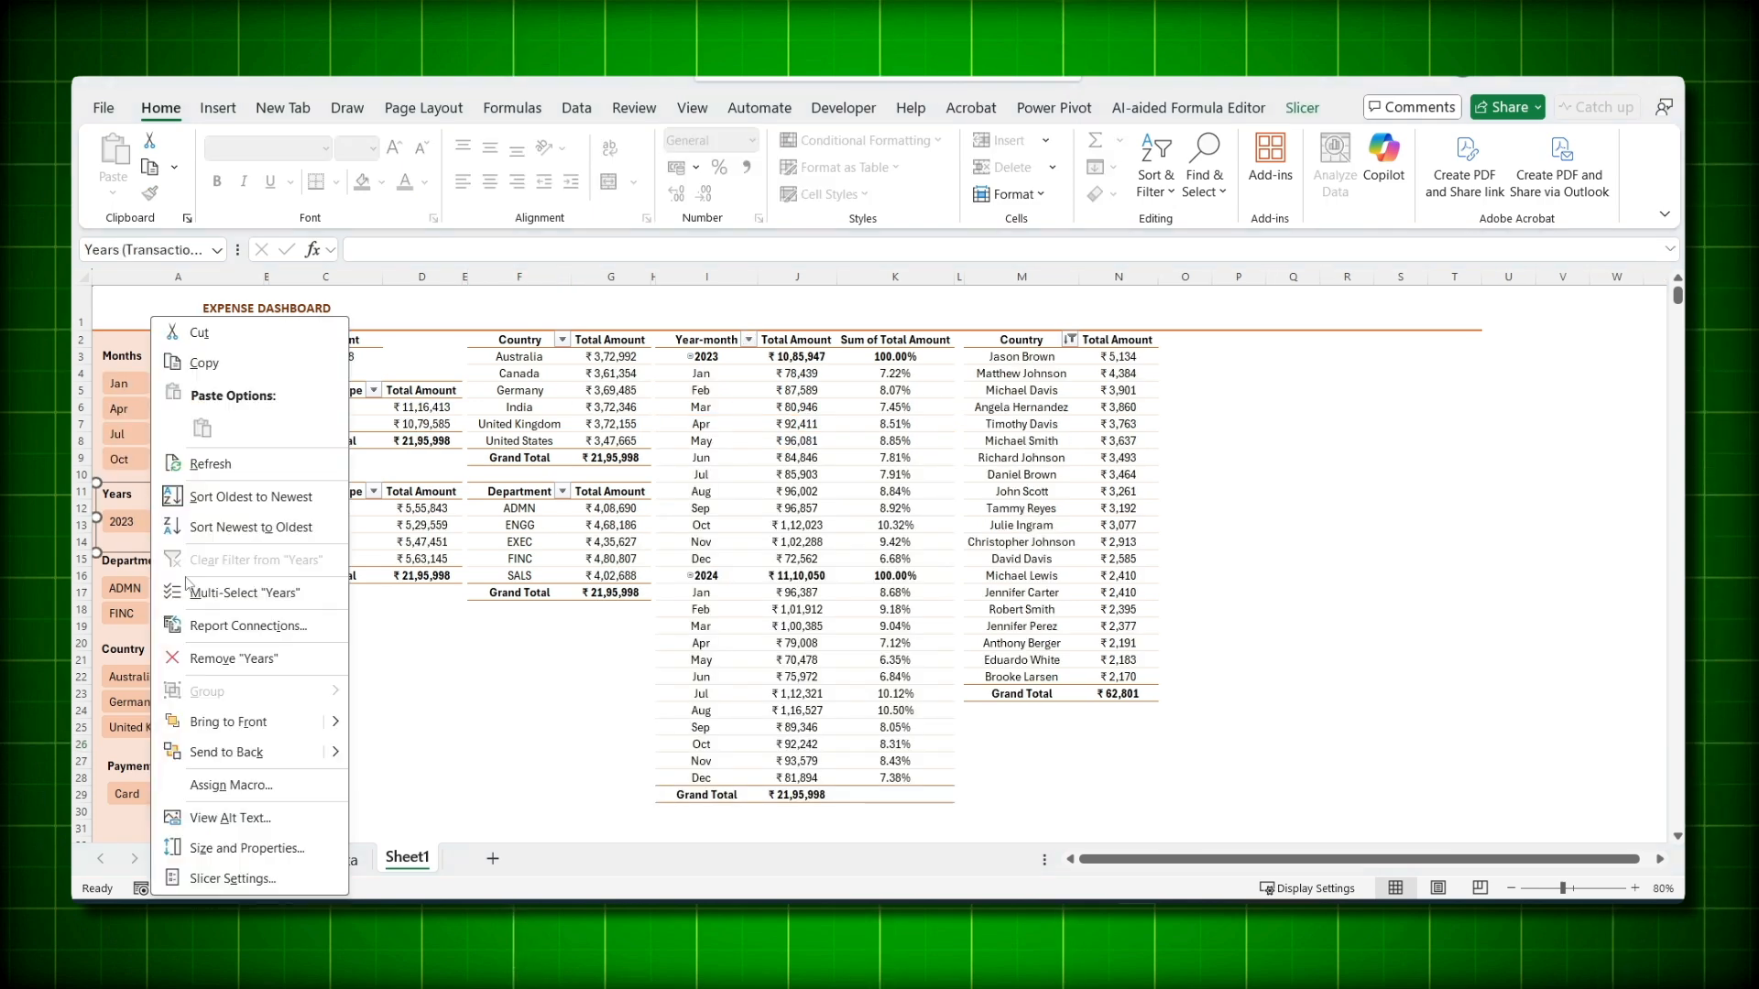
{"action": "left_click", "coordinate": [215, 626]}
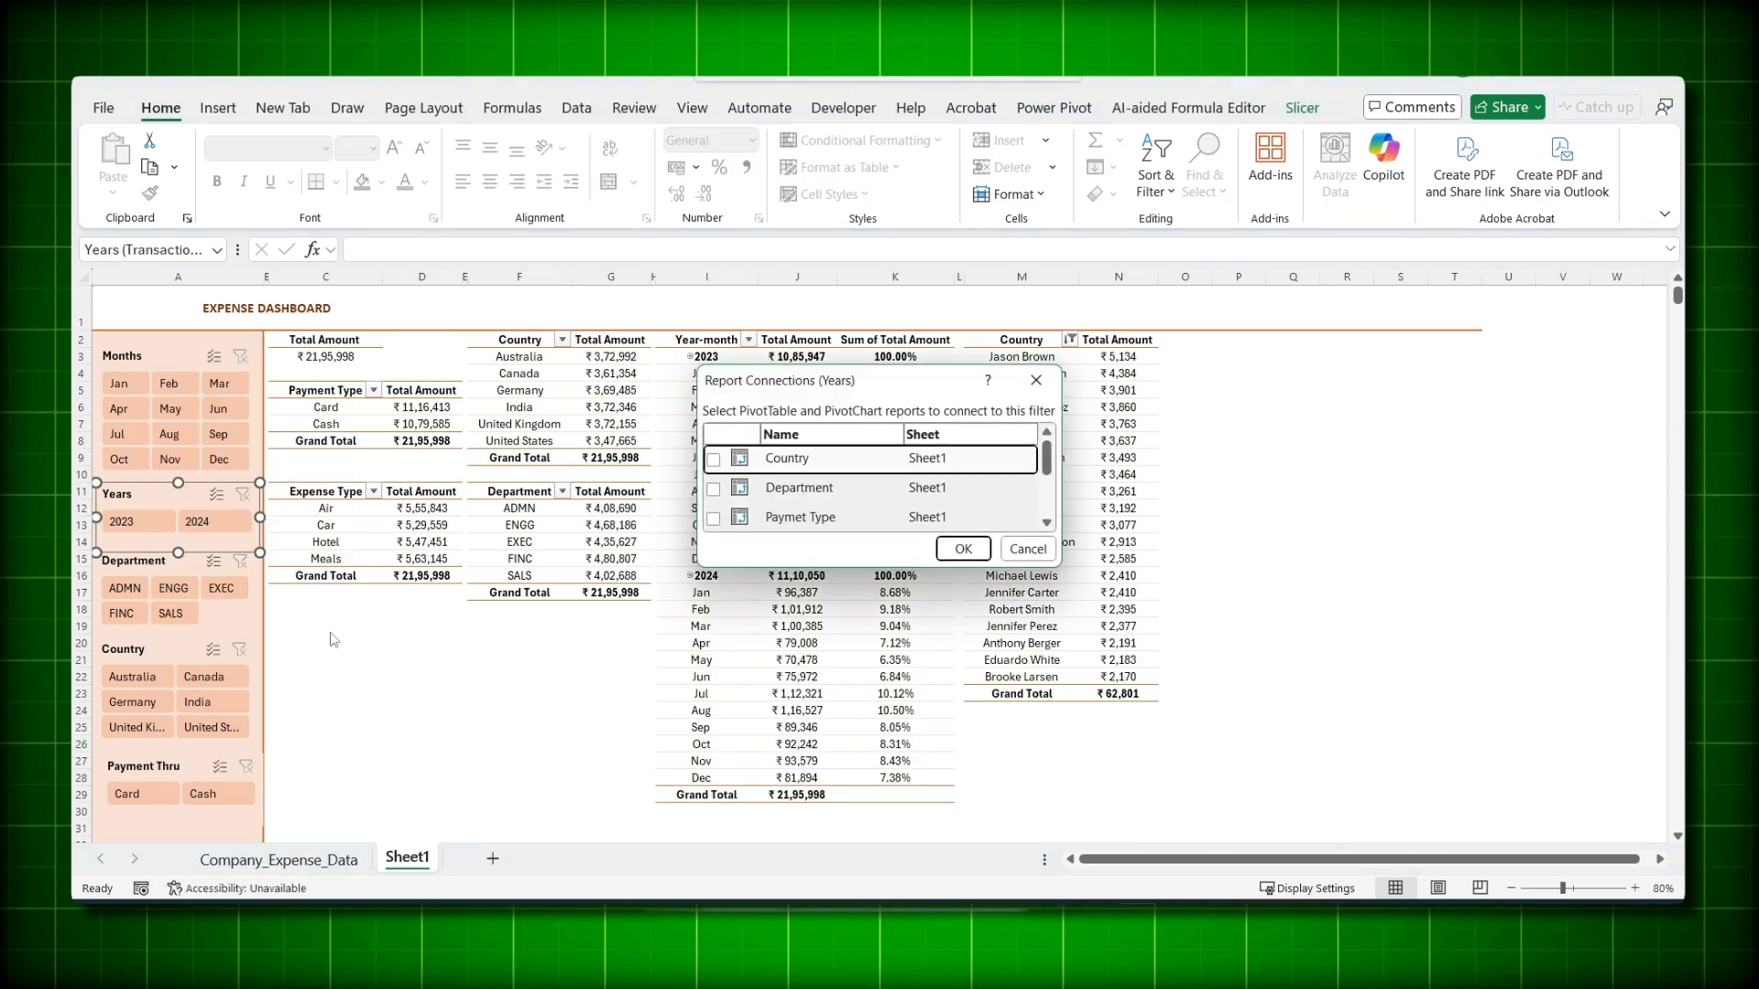
{"action": "left_click", "coordinate": [713, 488]}
{"action": "left_click", "coordinate": [713, 518]}
{"action": "left_click", "coordinate": [962, 549]}
{"action": "left_click", "coordinate": [176, 572]}
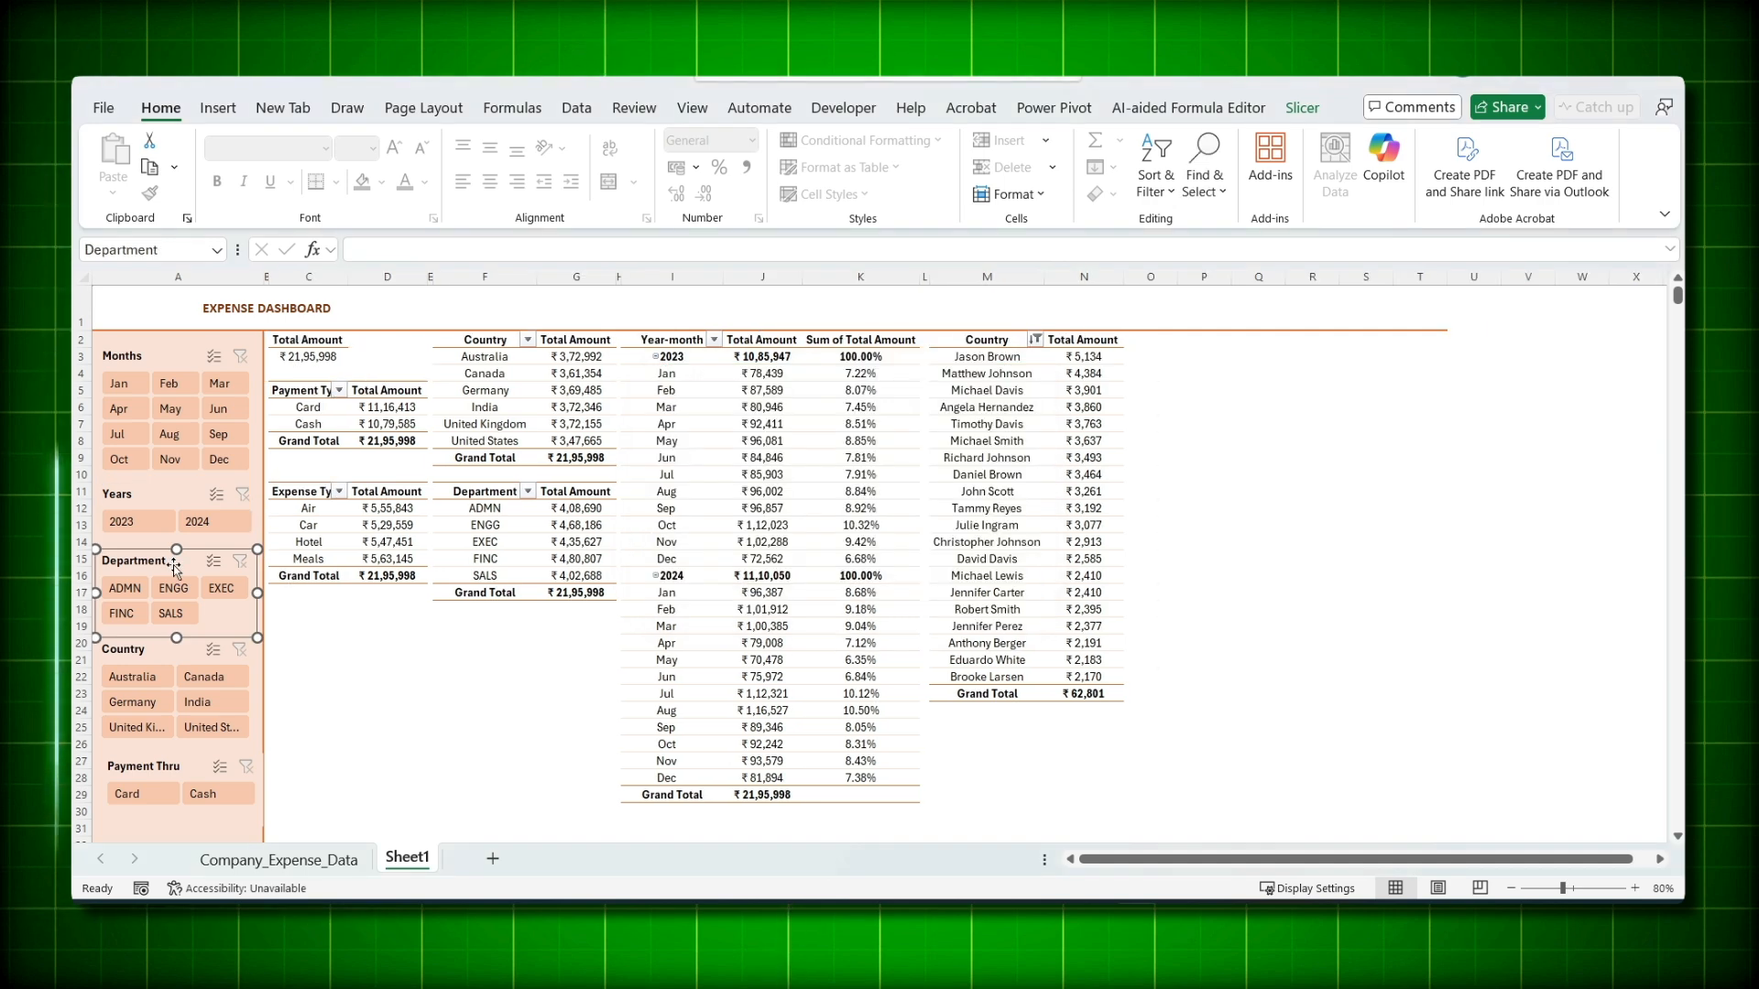
- Connect the Department slicer to the Department, Paymet Type, PivotTable7 and Yearmonth pivots
{"action": "right_click", "coordinate": [177, 572]}
{"action": "left_click", "coordinate": [256, 625]}
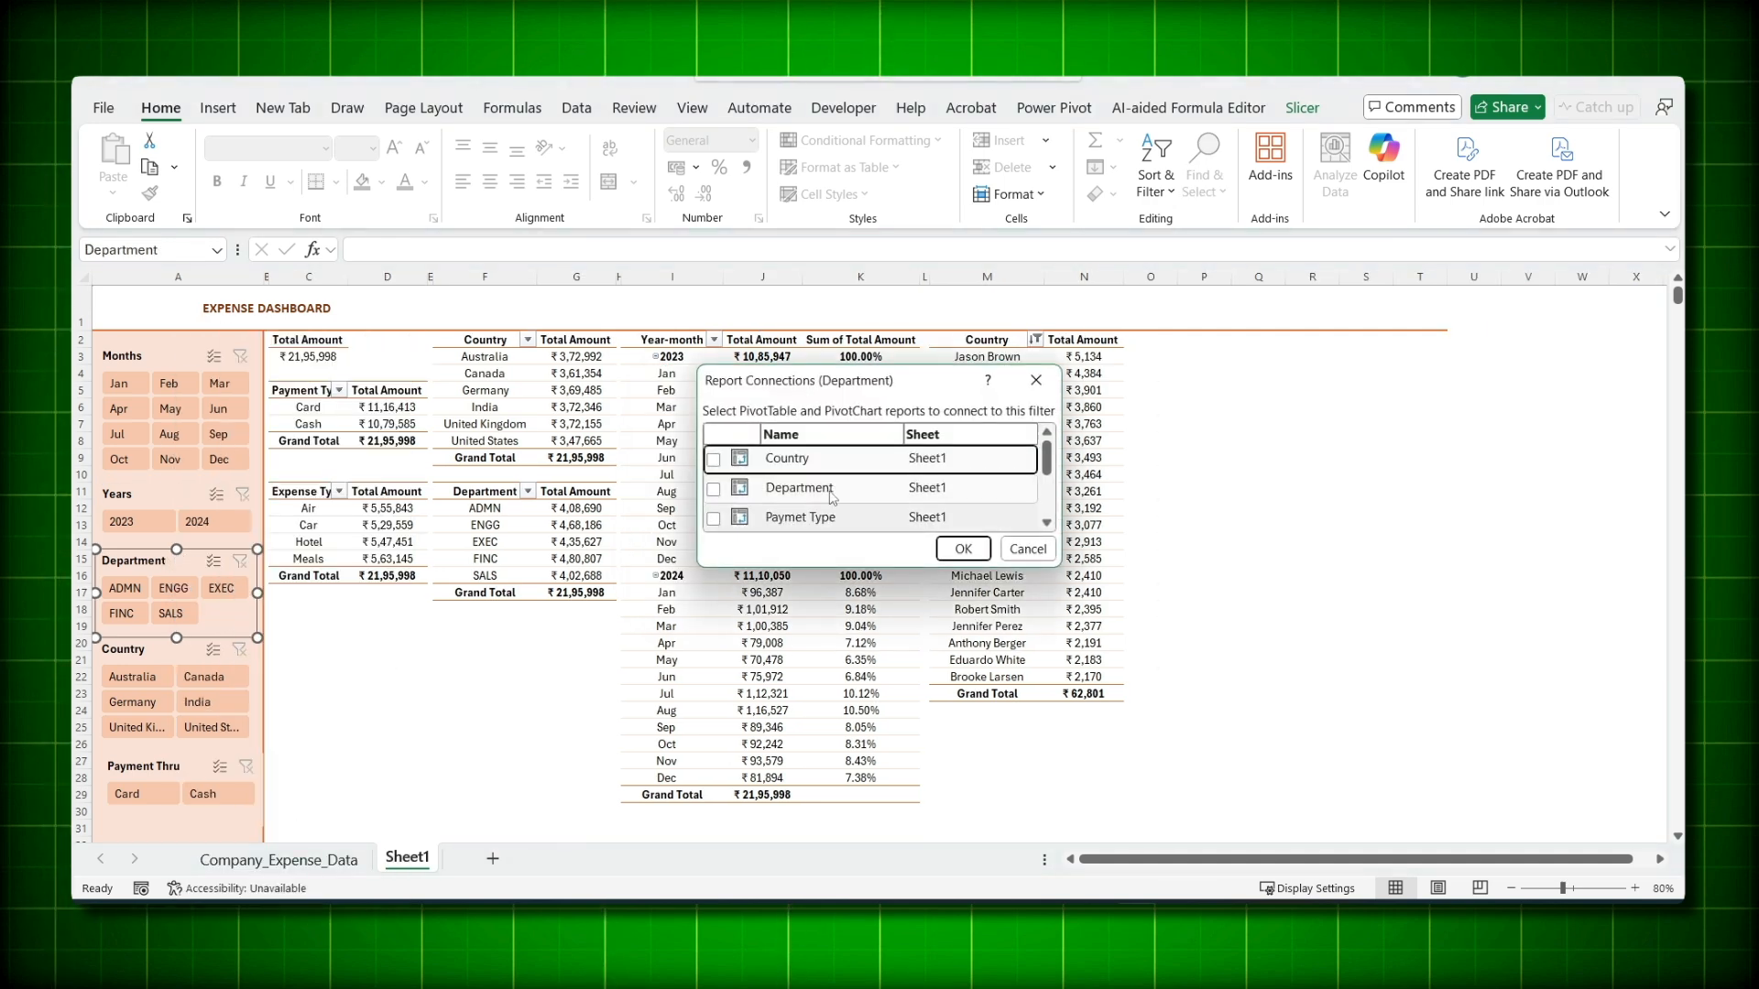
{"action": "left_click", "coordinate": [713, 490]}
{"action": "left_click", "coordinate": [714, 519]}
{"action": "scroll", "coordinate": [717, 519], "scroll_direction": "down", "scroll_amount": 1}
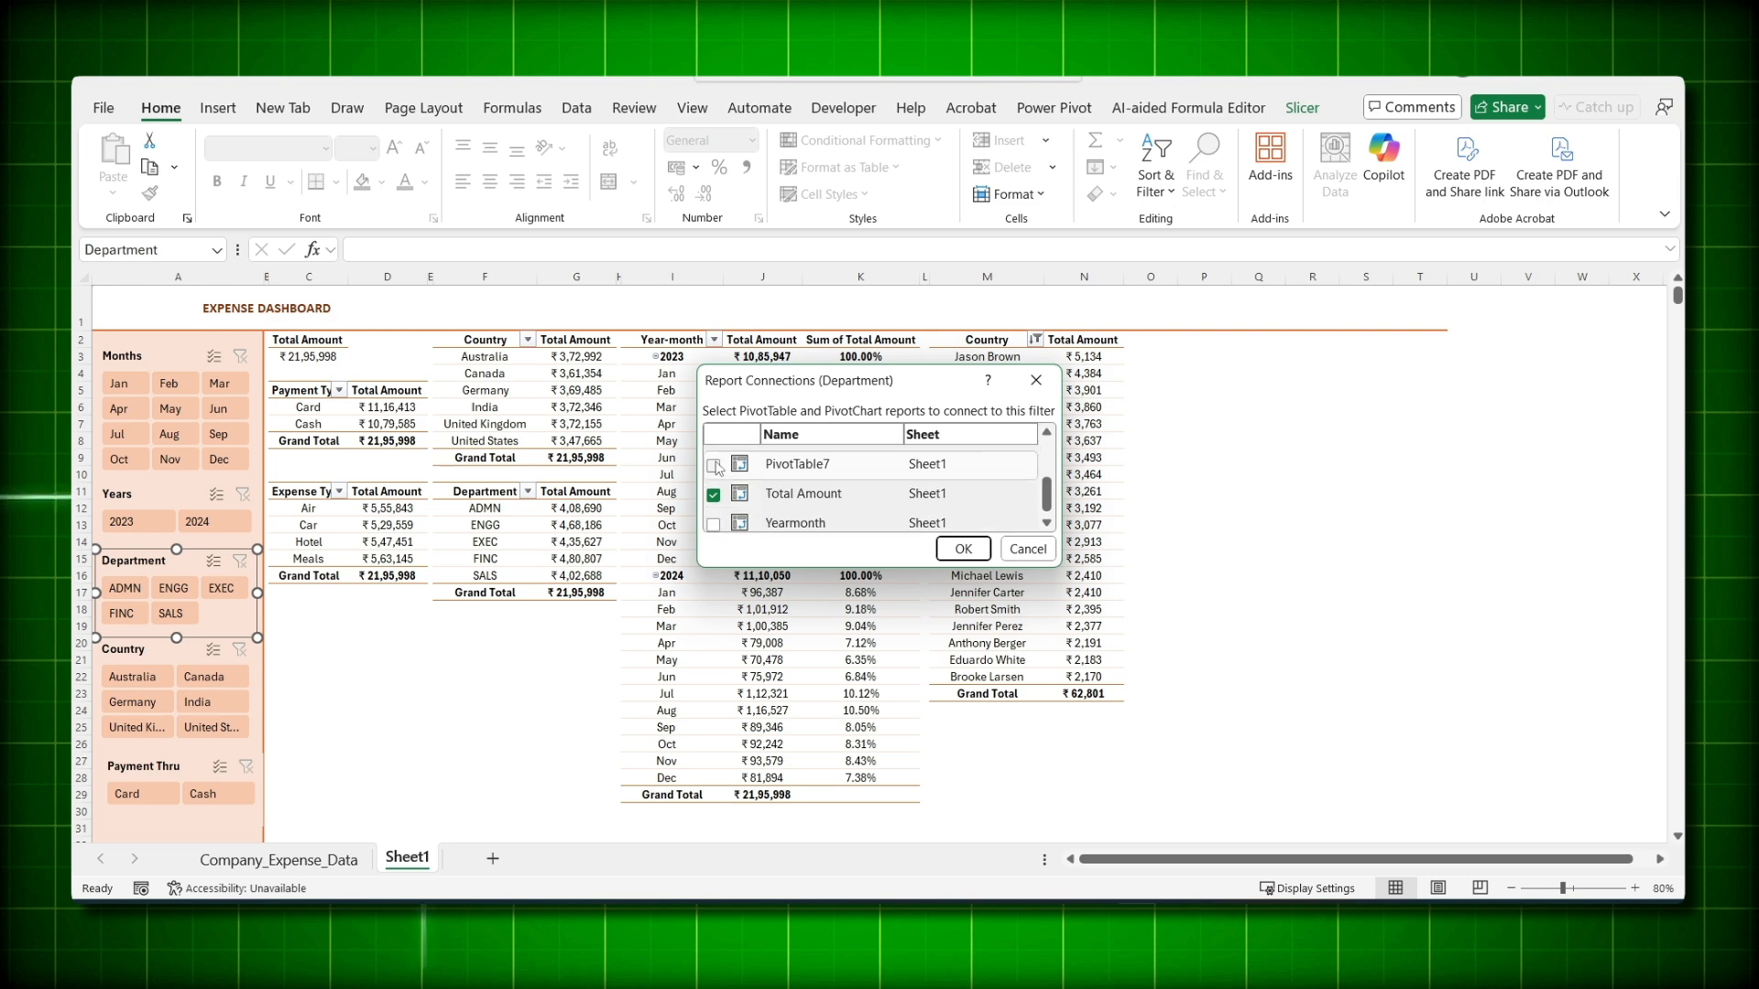
{"action": "left_click", "coordinate": [714, 466]}
{"action": "left_click", "coordinate": [714, 524]}
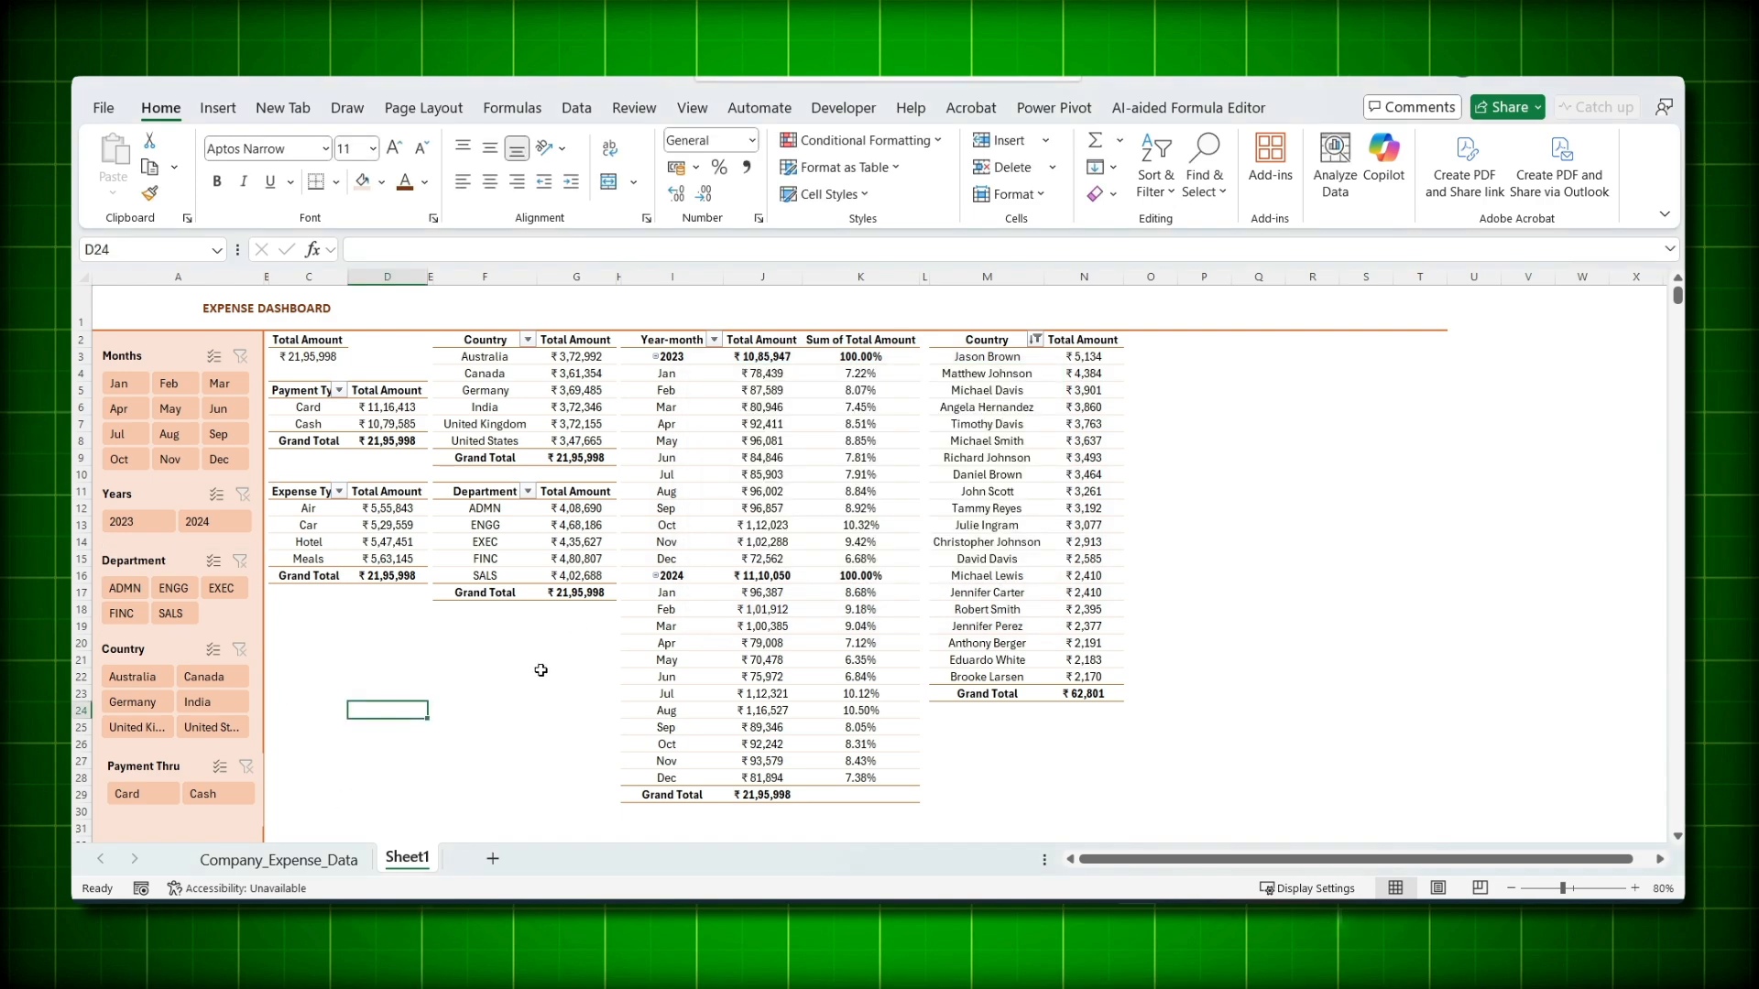
{"action": "left_click", "coordinate": [129, 526]}
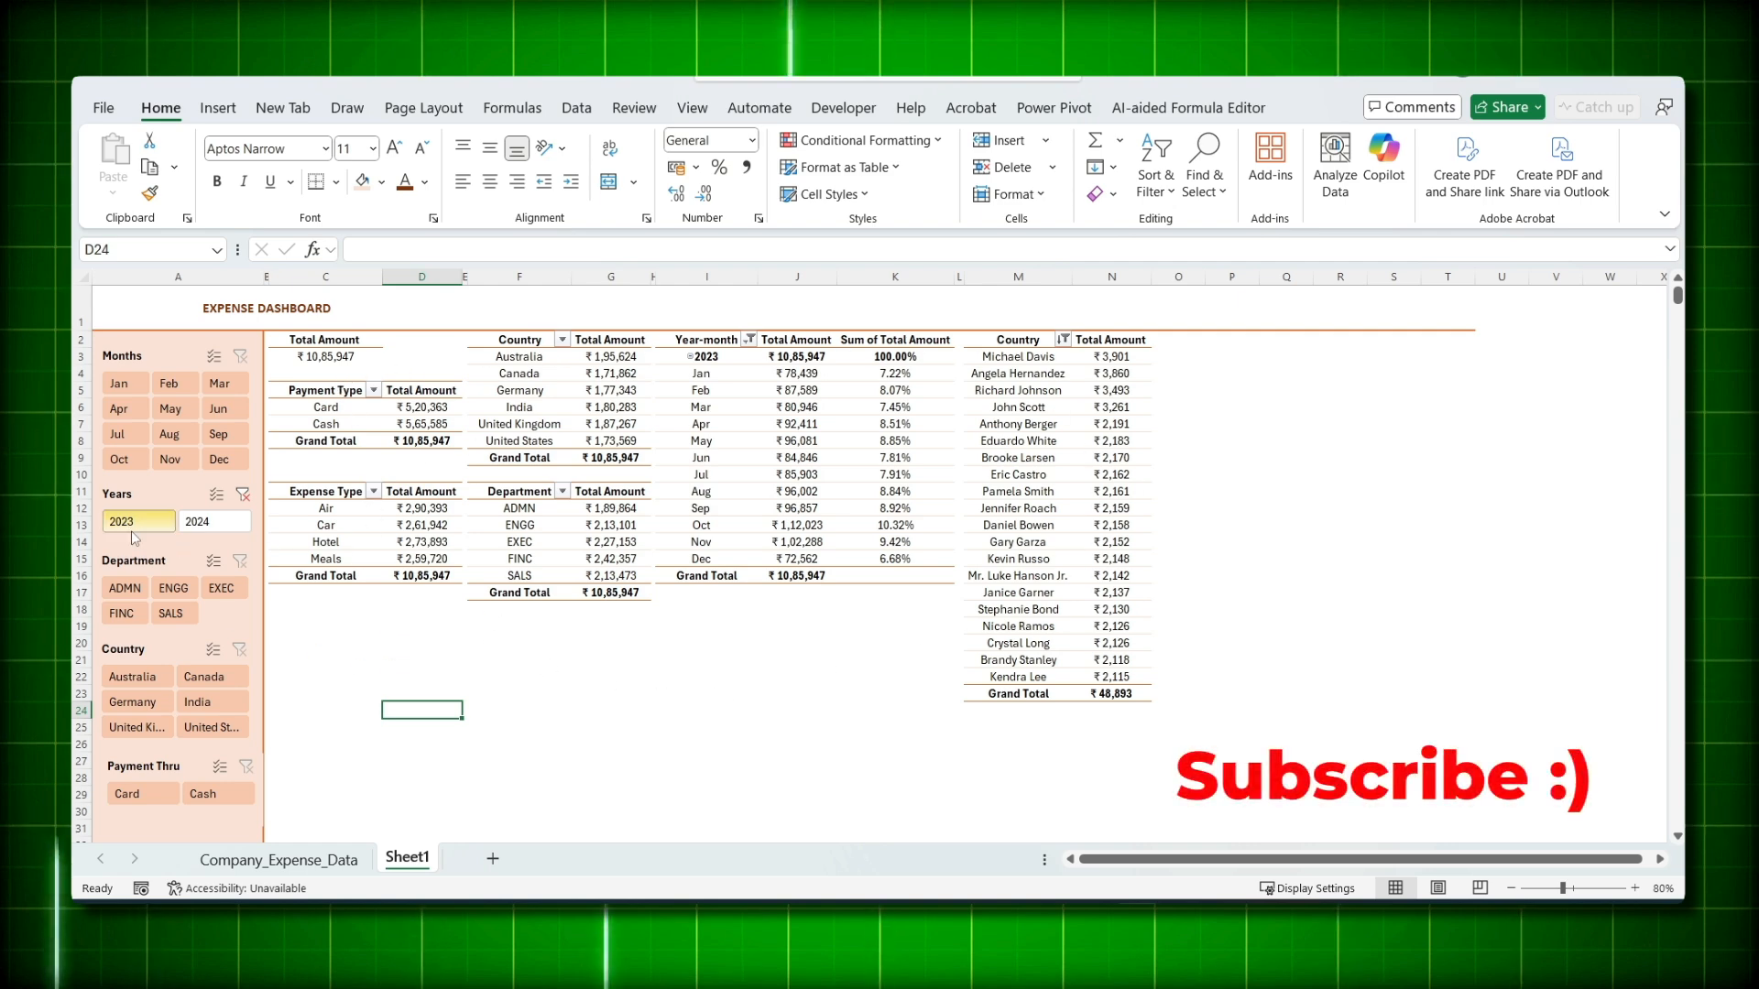
{"action": "left_click", "coordinate": [167, 614]}
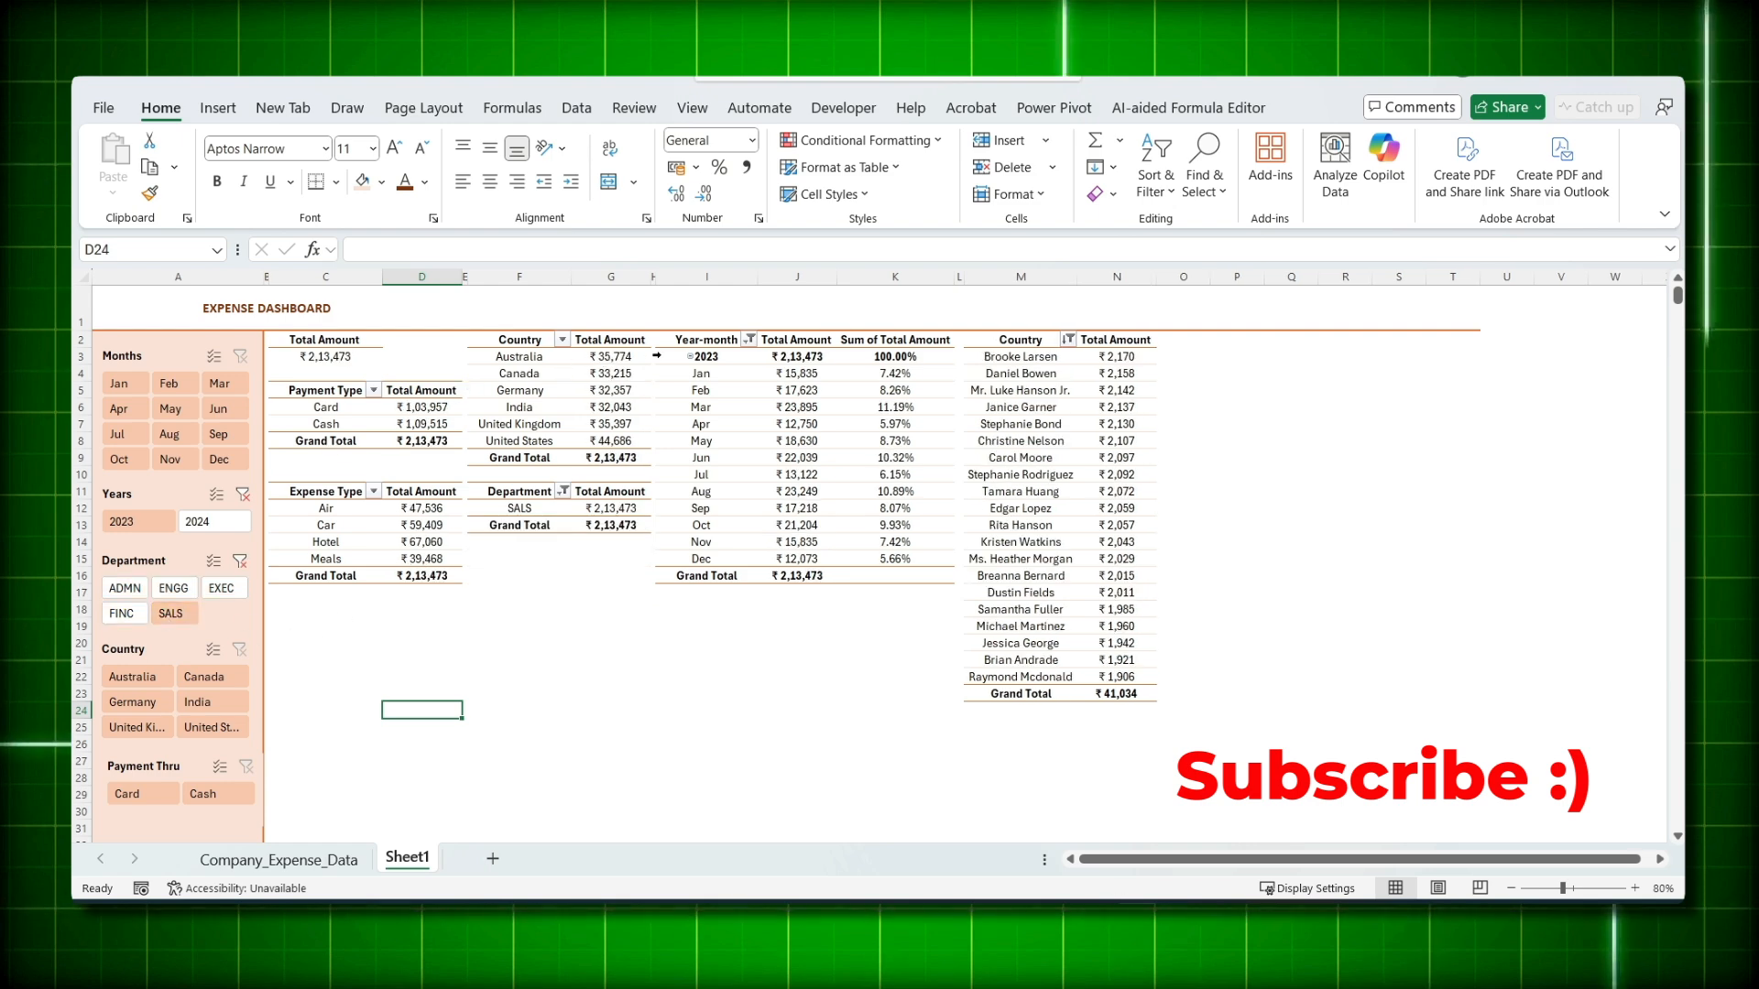
{"action": "left_click", "coordinate": [558, 510]}
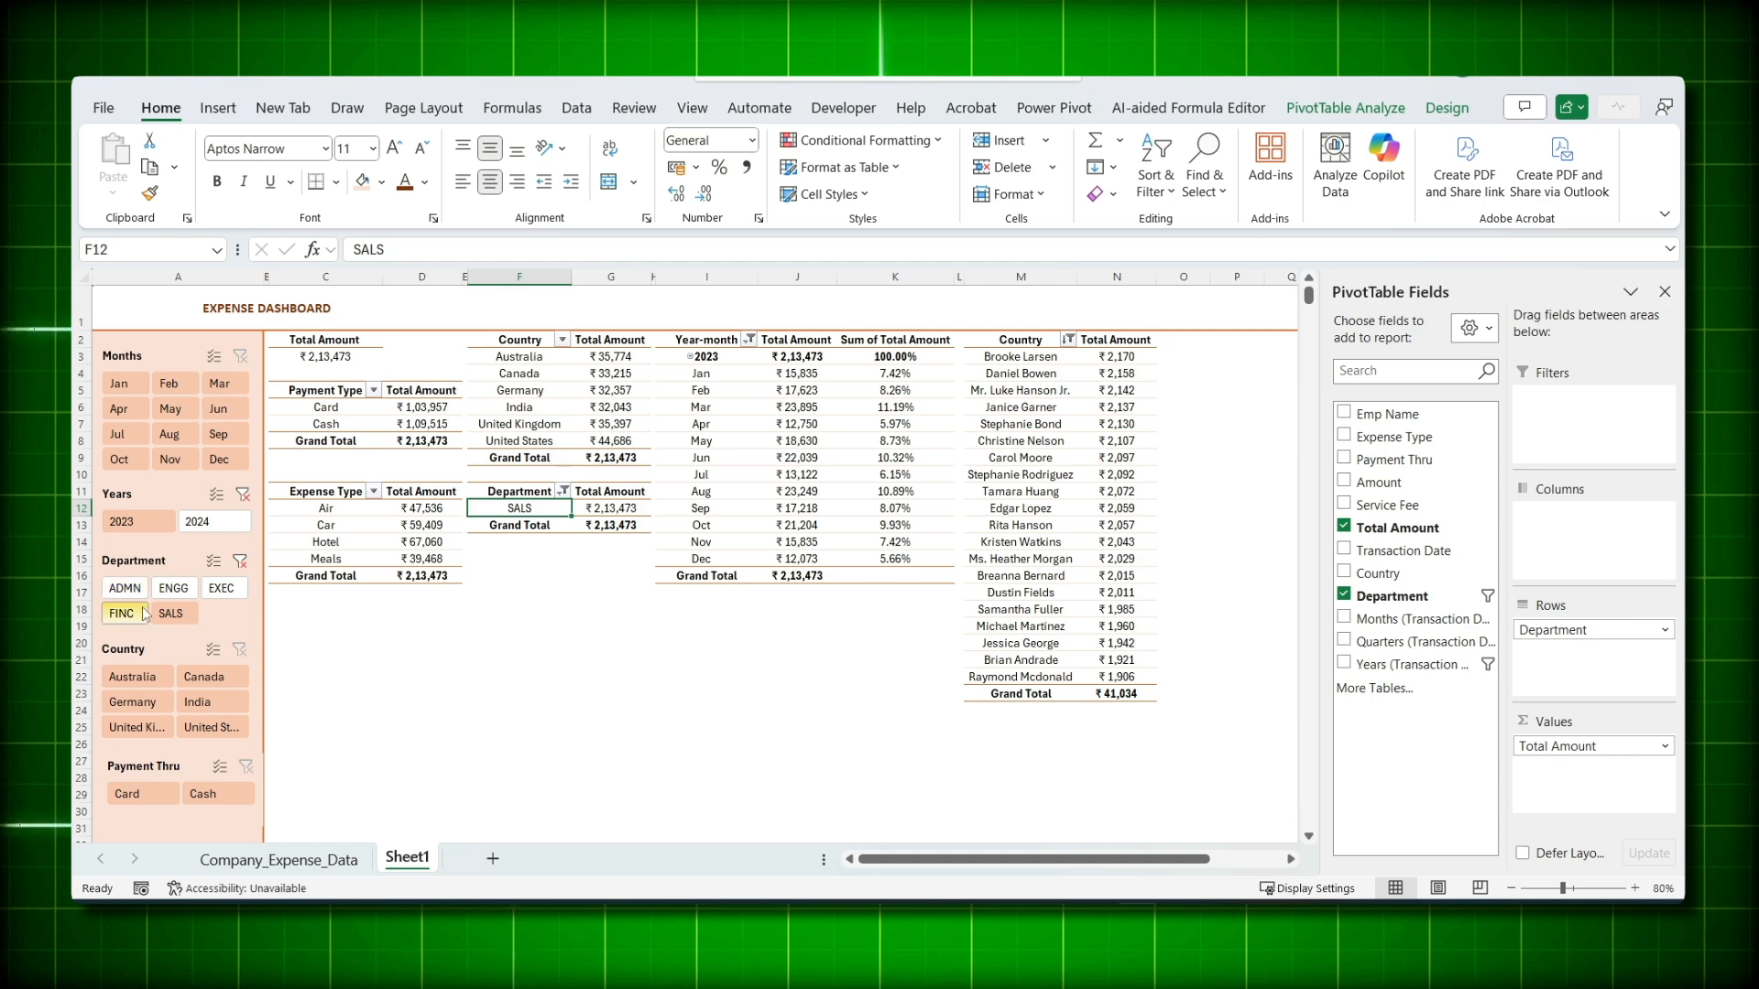
{"action": "left_click", "coordinate": [195, 701]}
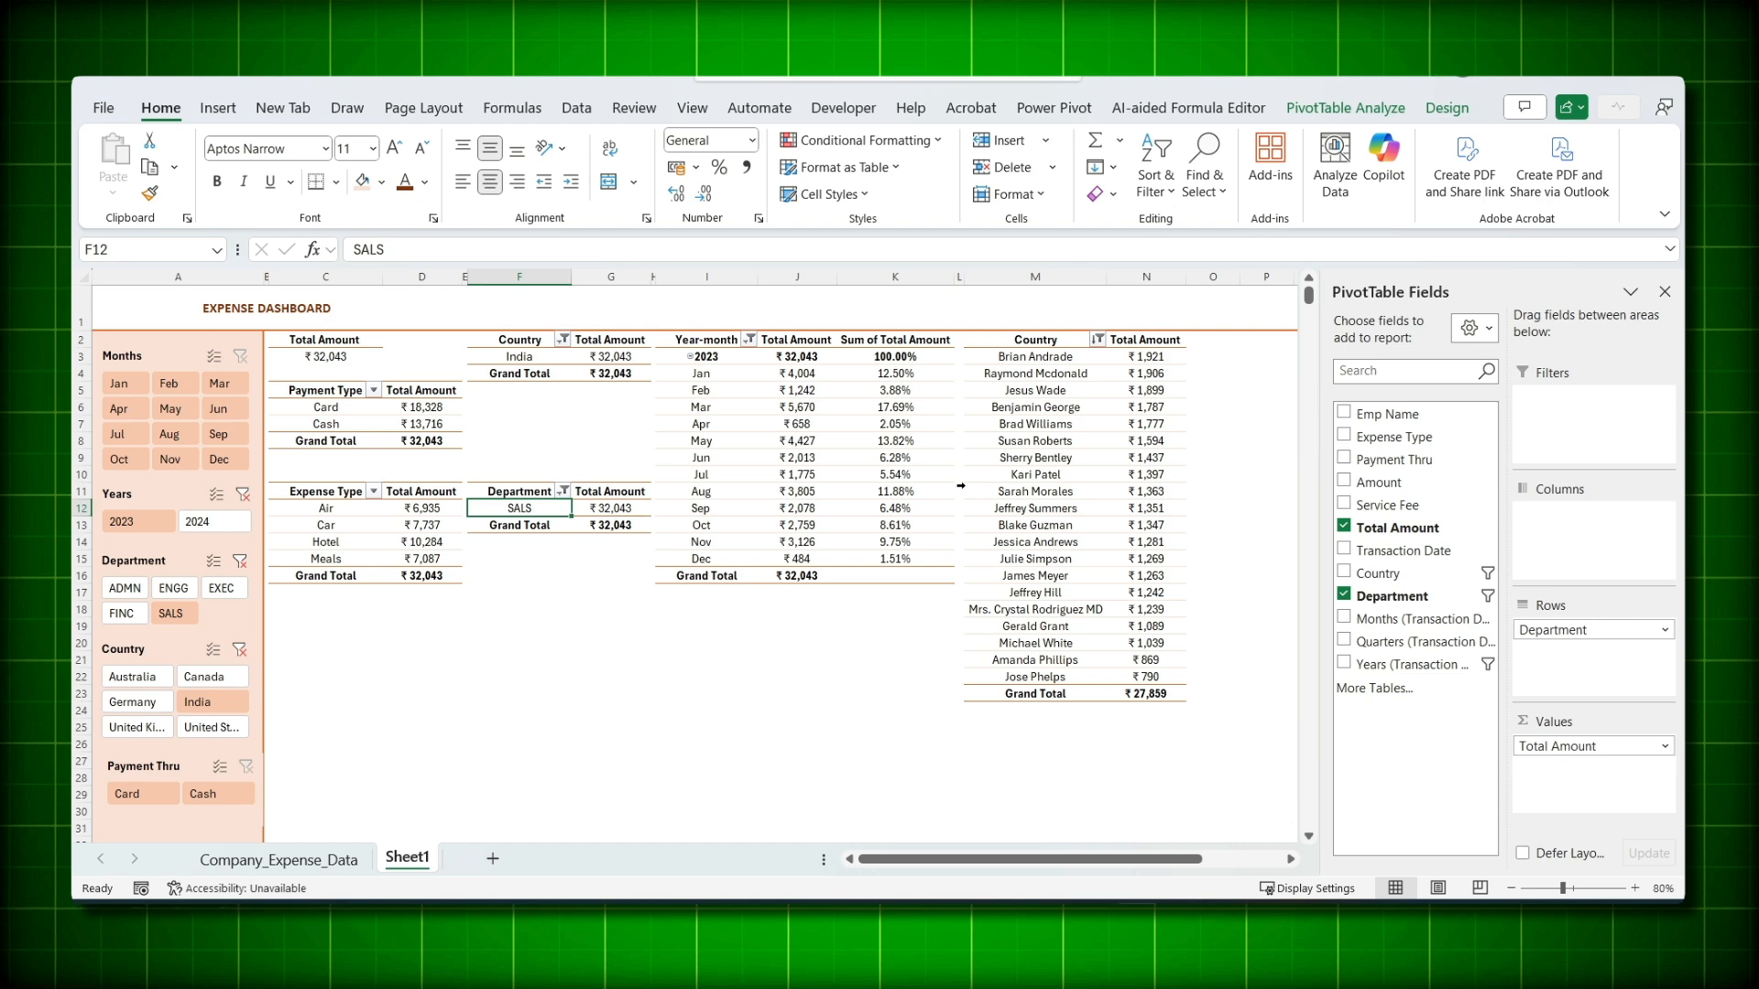
{"action": "left_click", "coordinate": [170, 434]}
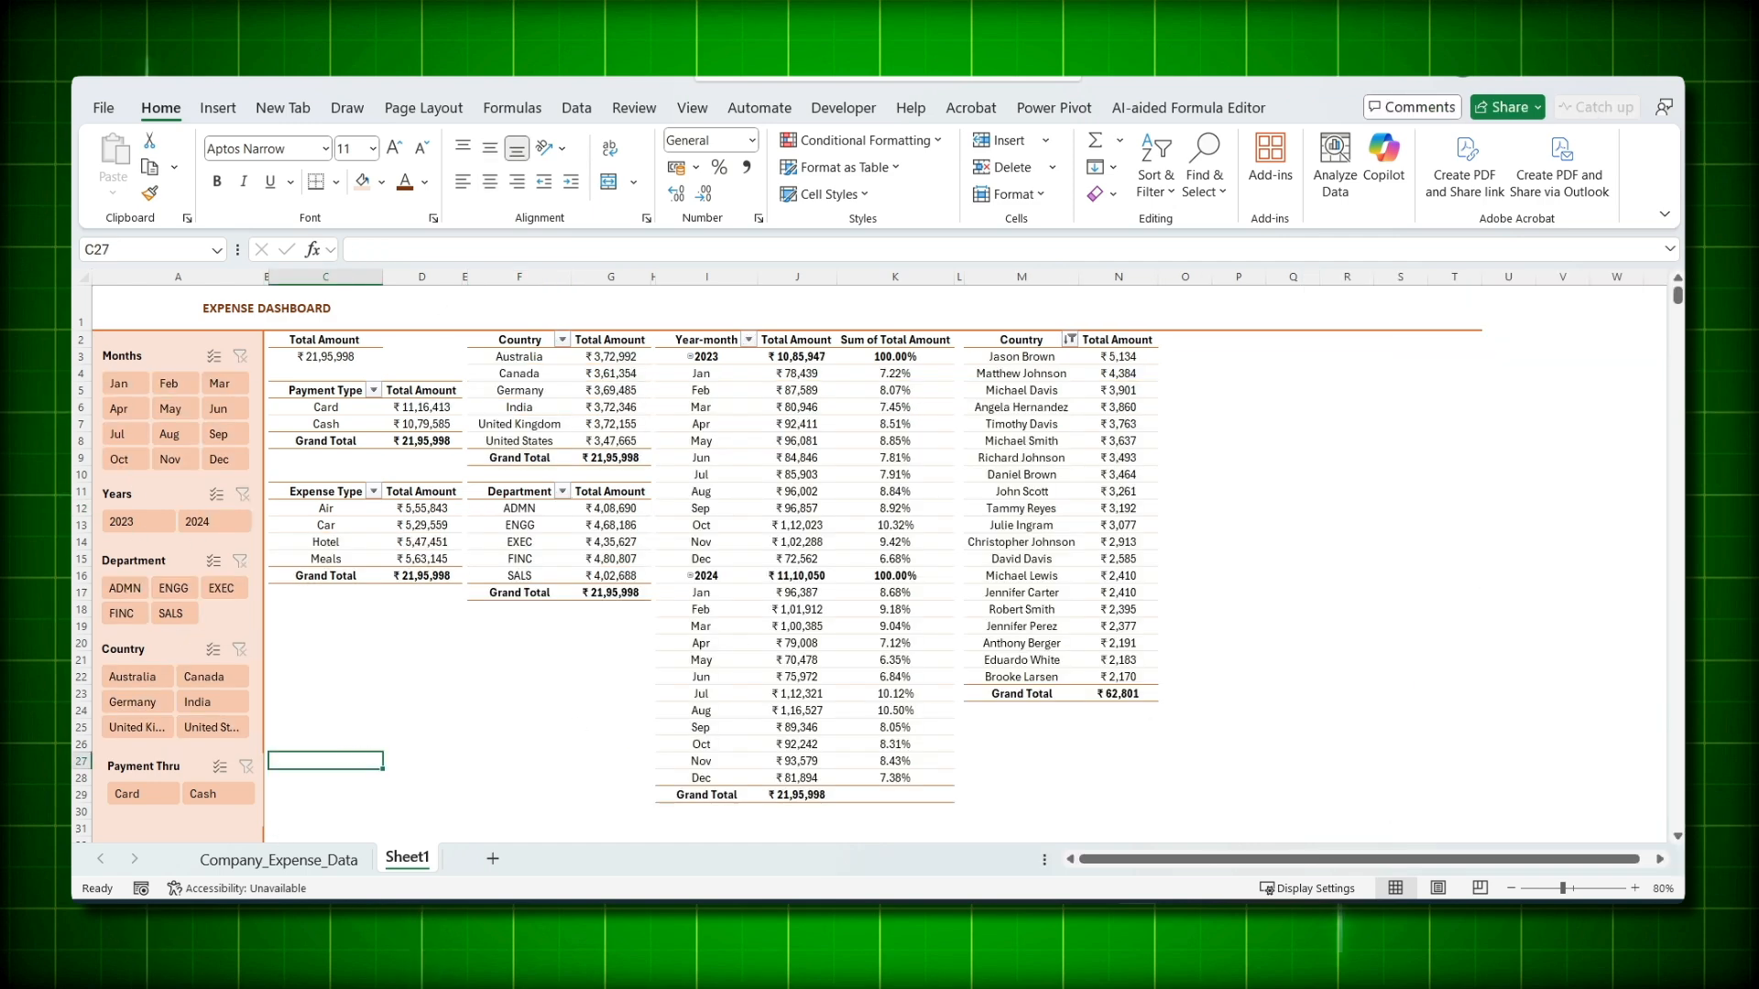
- Hide columns O through XFD so only columns A to N remain
{"action": "left_click", "coordinate": [1185, 276]}
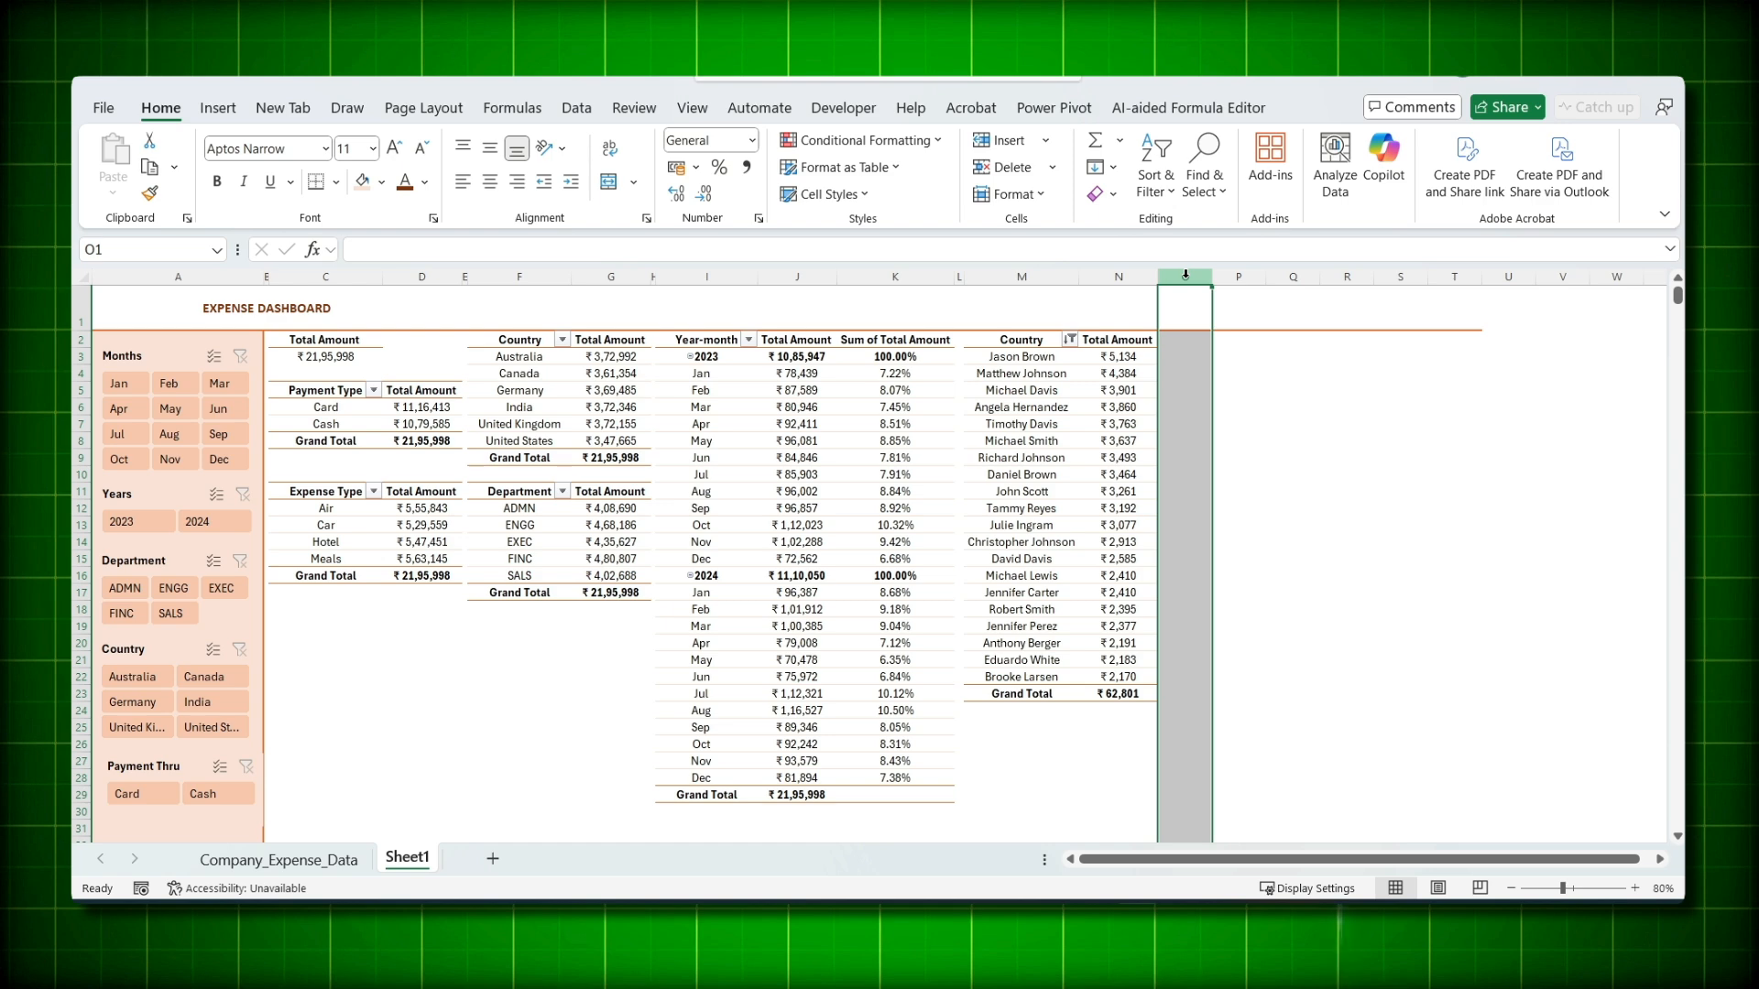
{"action": "key", "text": "ctrl+shift+Right"}
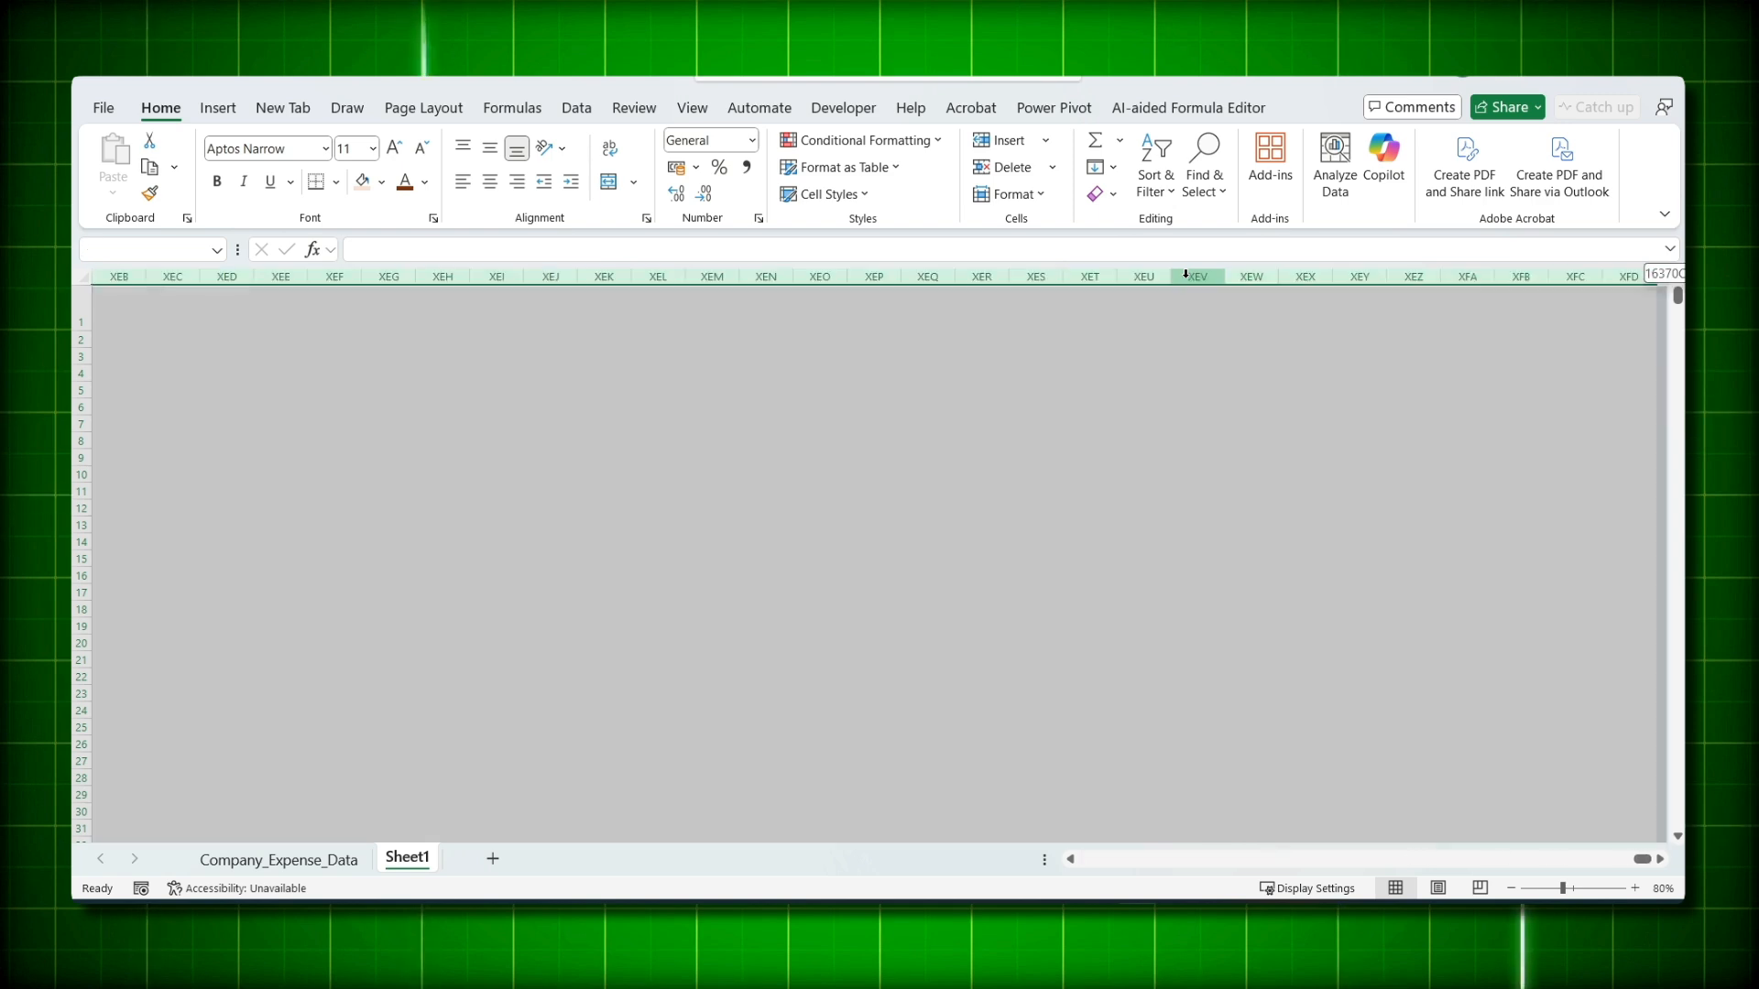
{"action": "right_click", "coordinate": [1111, 402]}
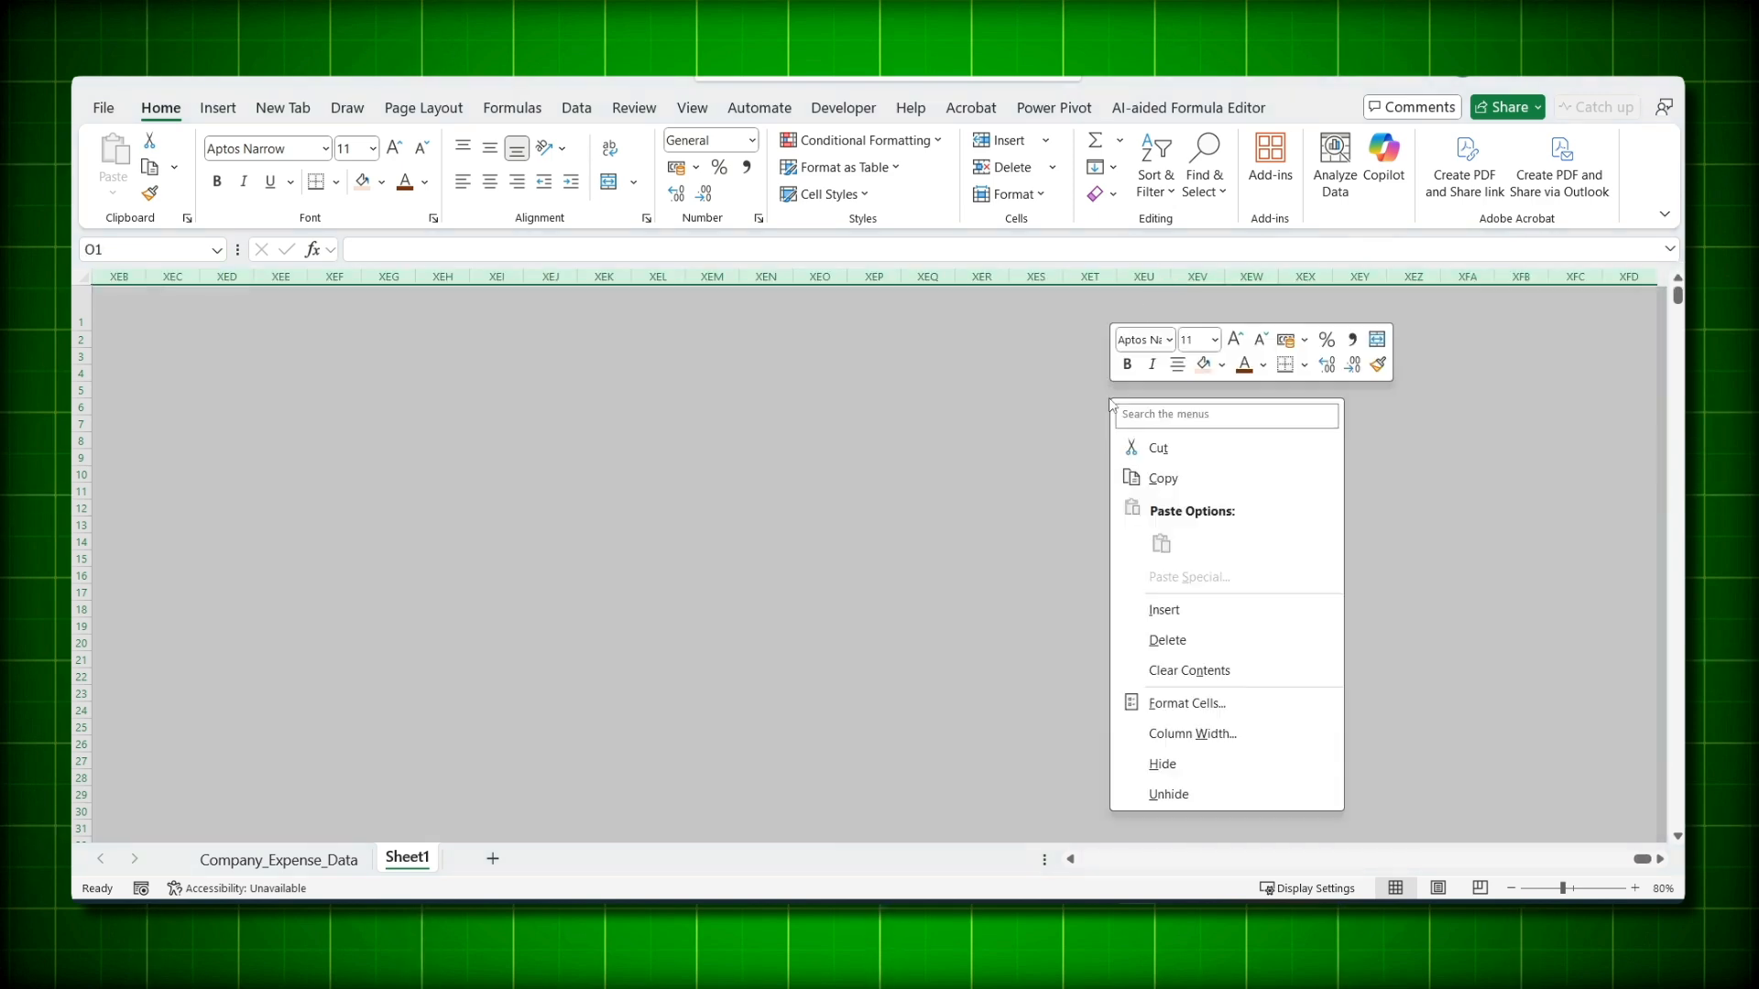
{"action": "left_click", "coordinate": [1162, 763]}
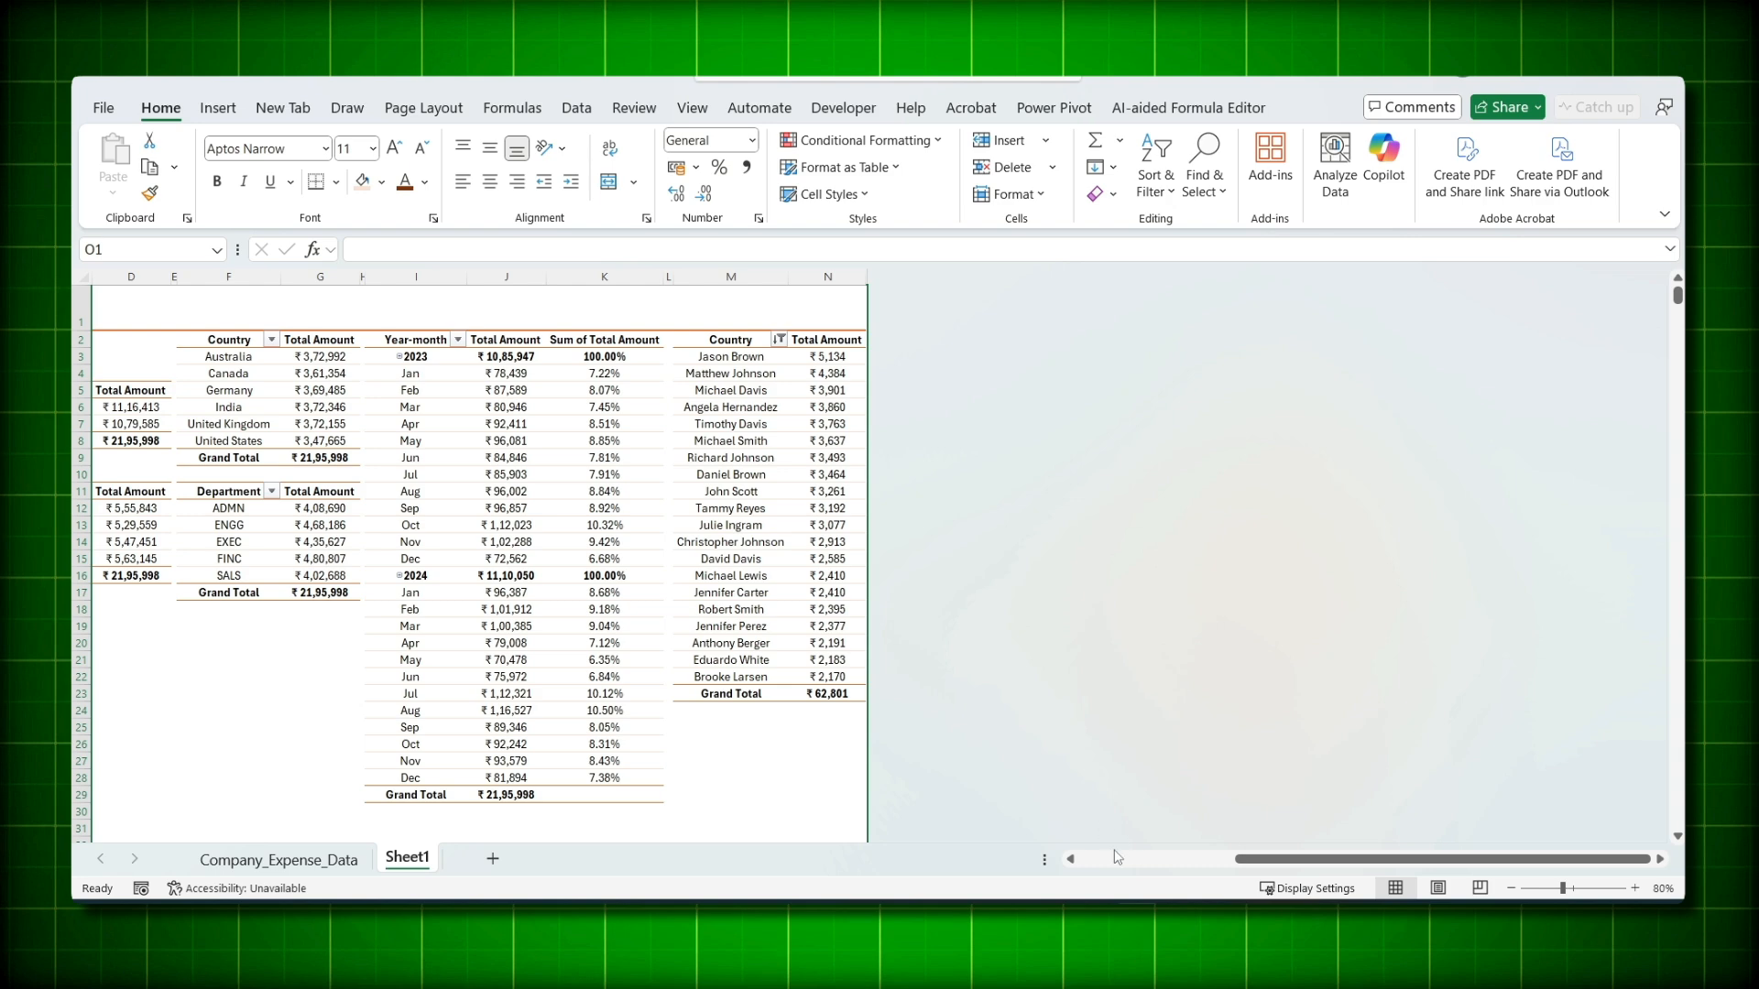
{"action": "left_click", "coordinate": [1114, 856]}
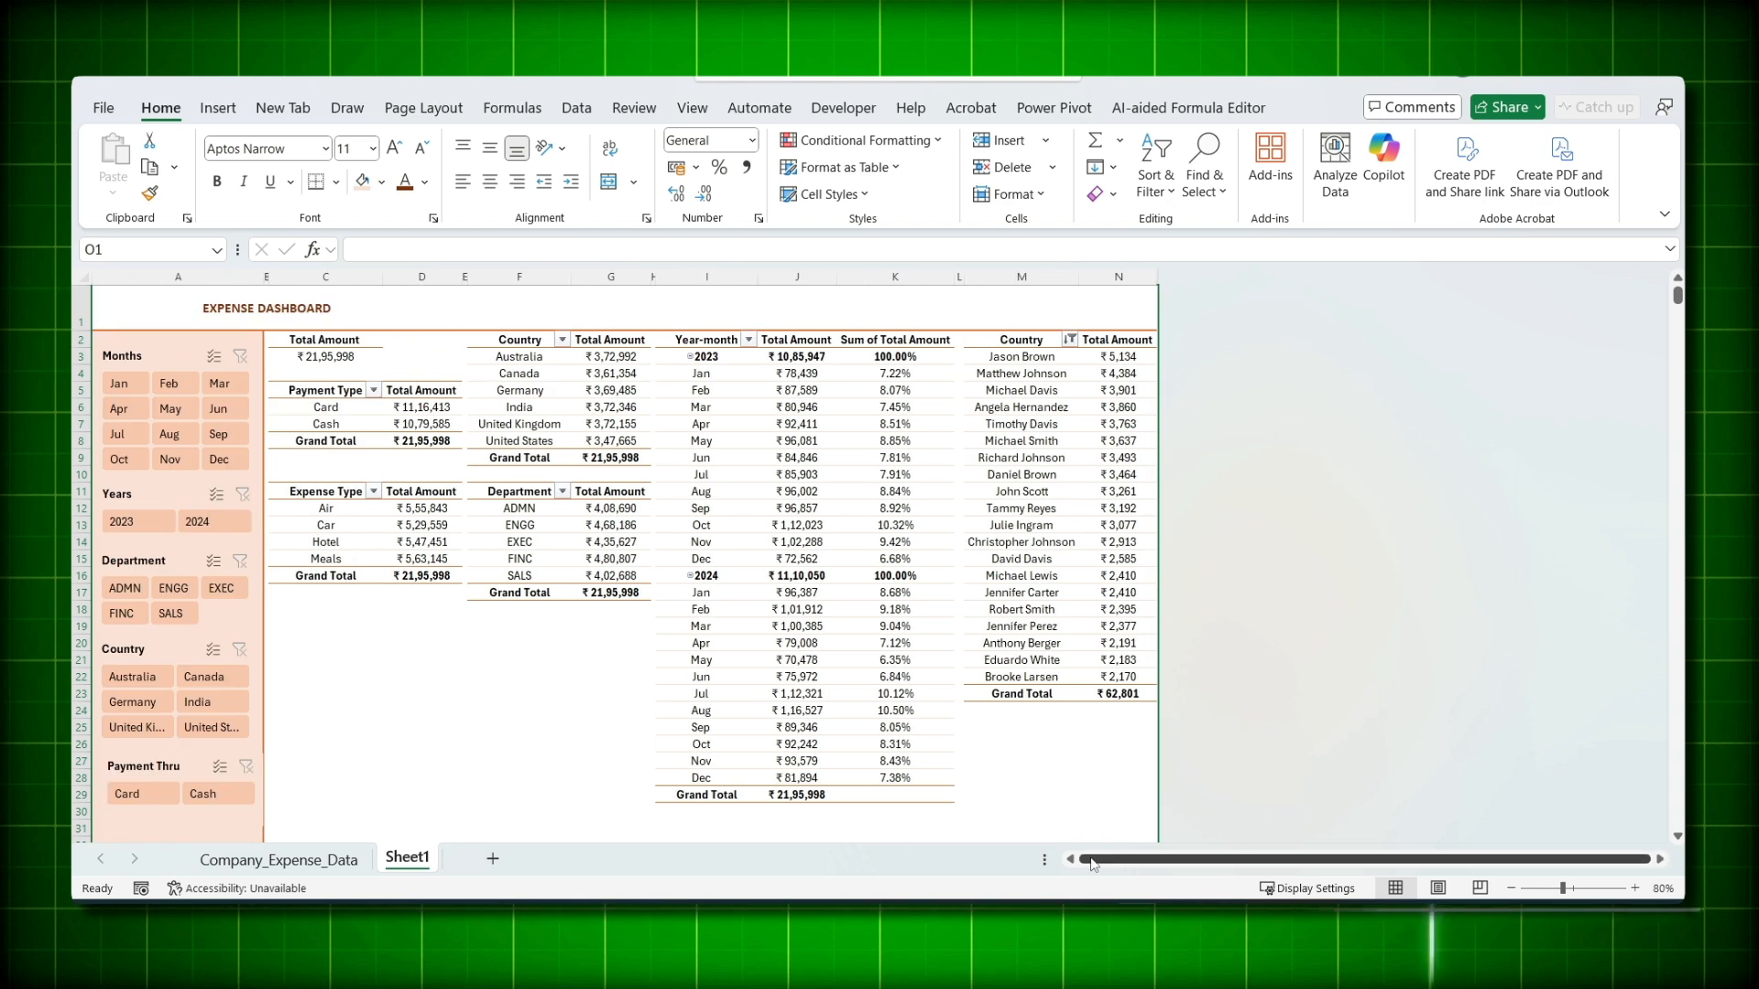
- Hide rows 31 to the bottom of the sheet and return to the top of the dashboard
{"action": "left_click", "coordinate": [80, 829]}
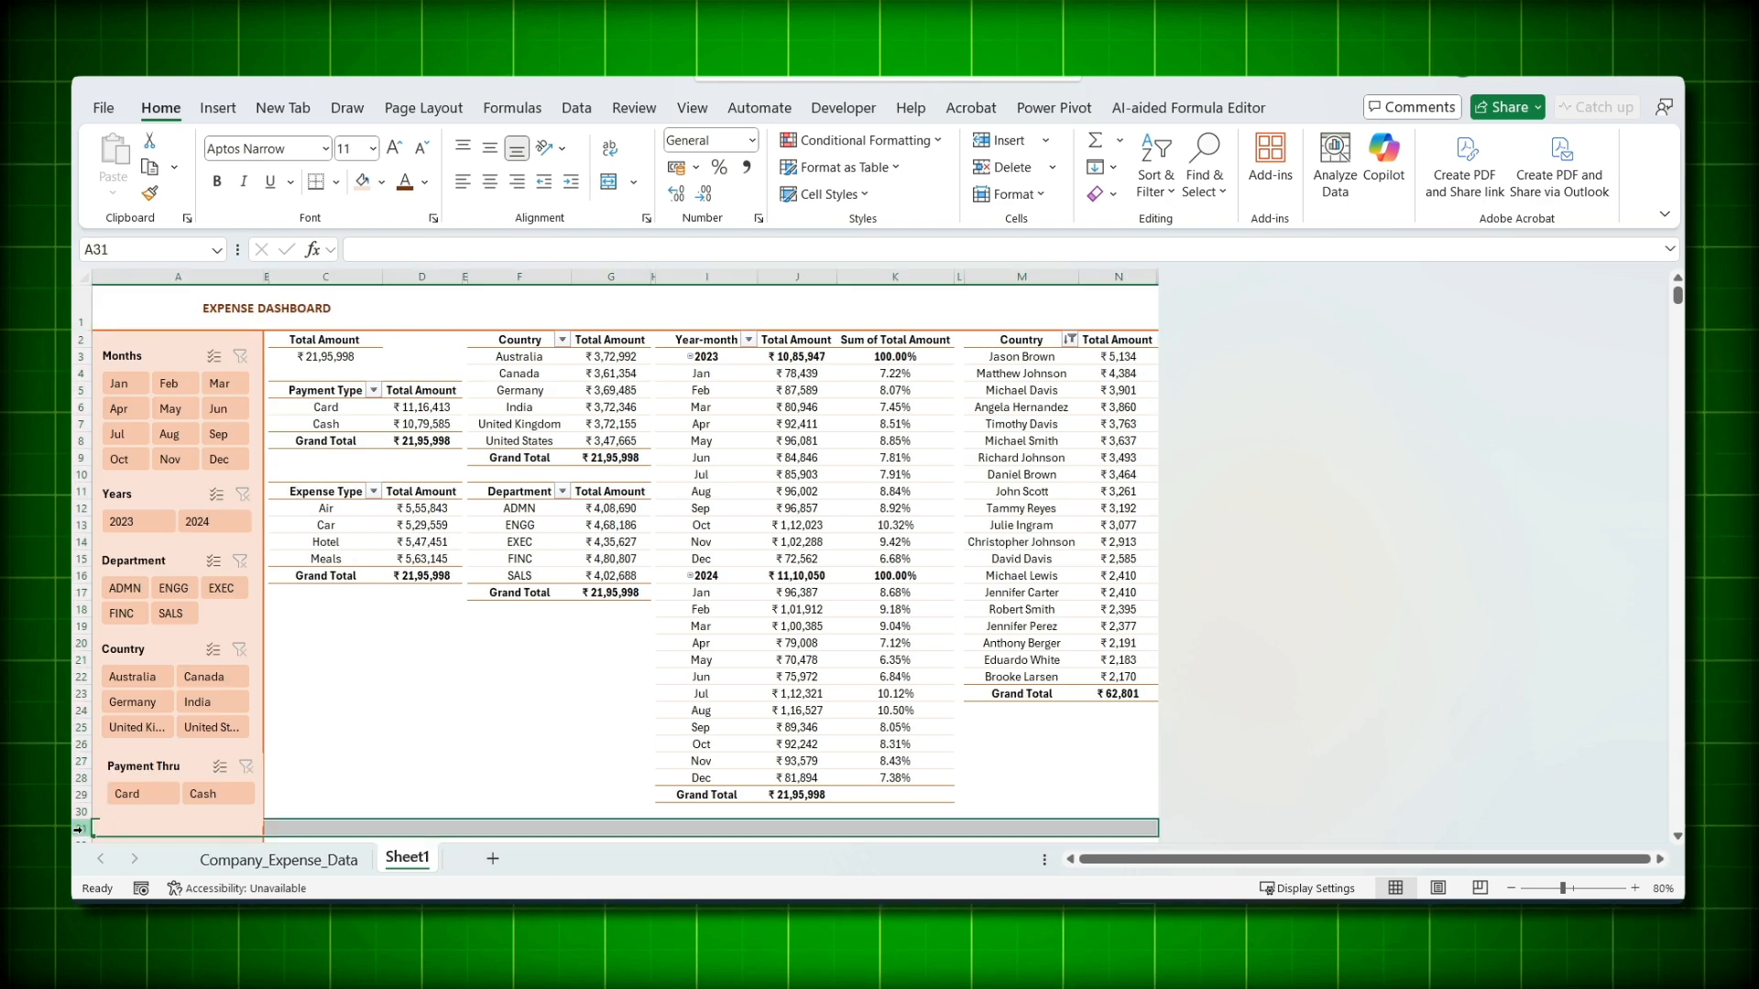
{"action": "key", "text": "ctrl+shift+Down"}
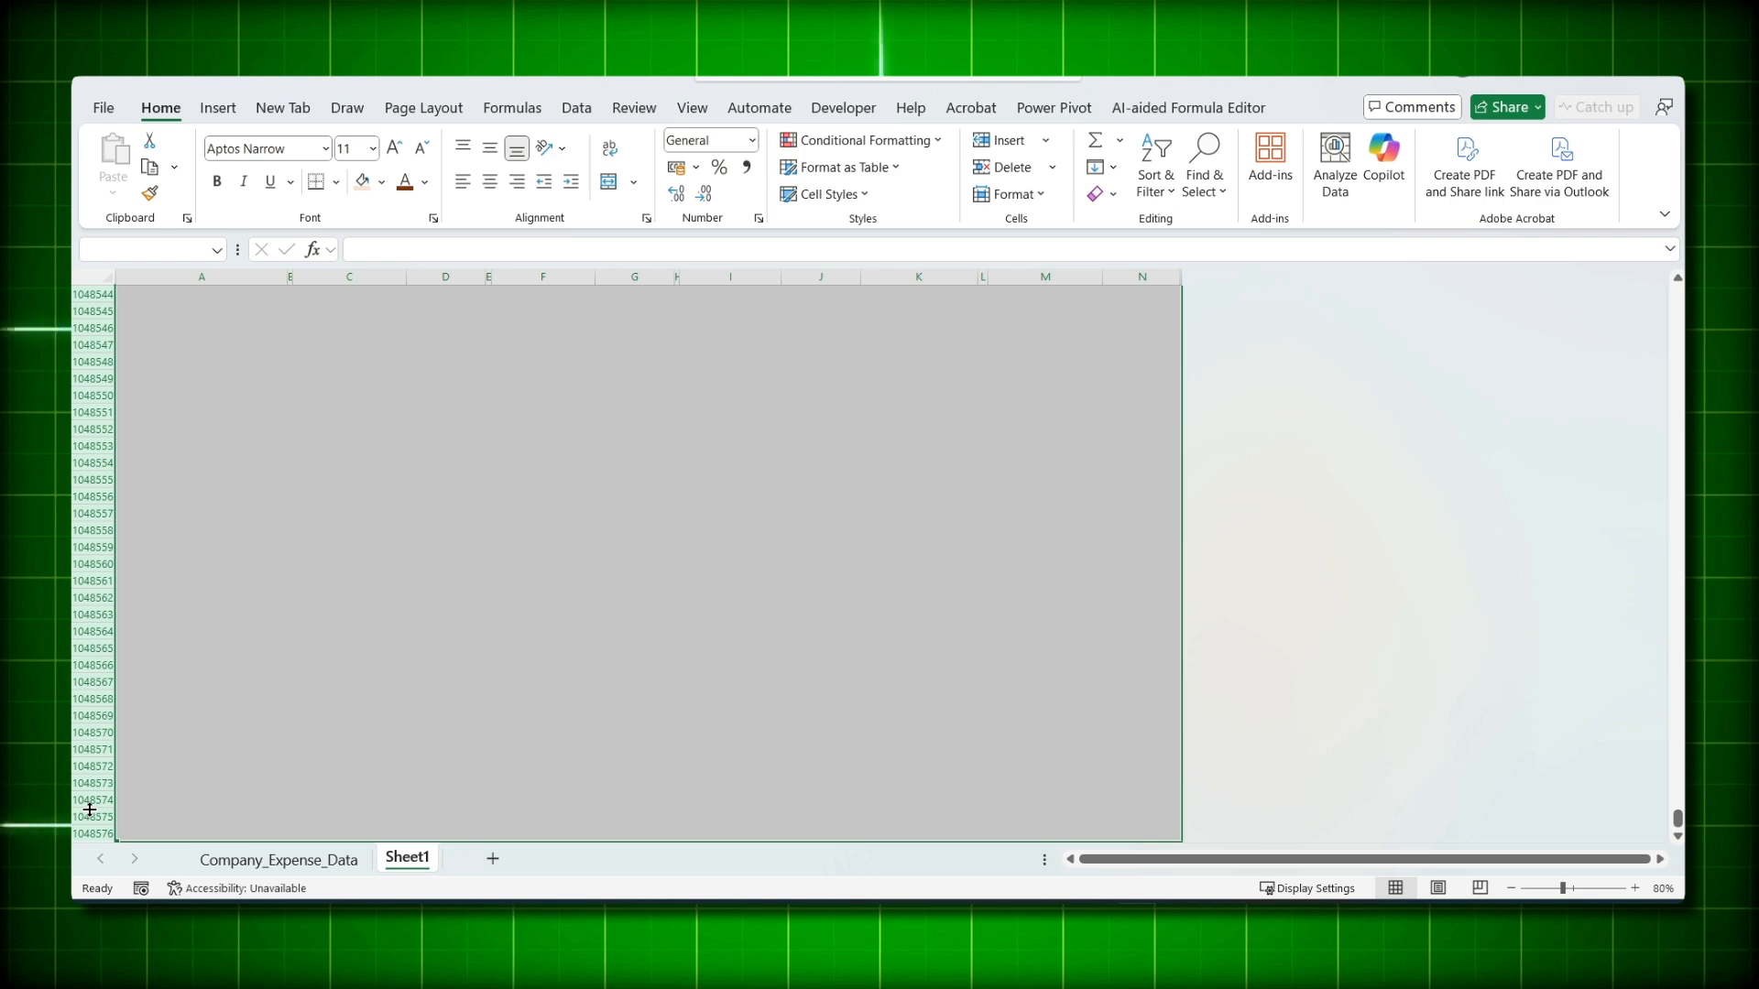
{"action": "right_click", "coordinate": [89, 810]}
{"action": "left_click", "coordinate": [152, 759]}
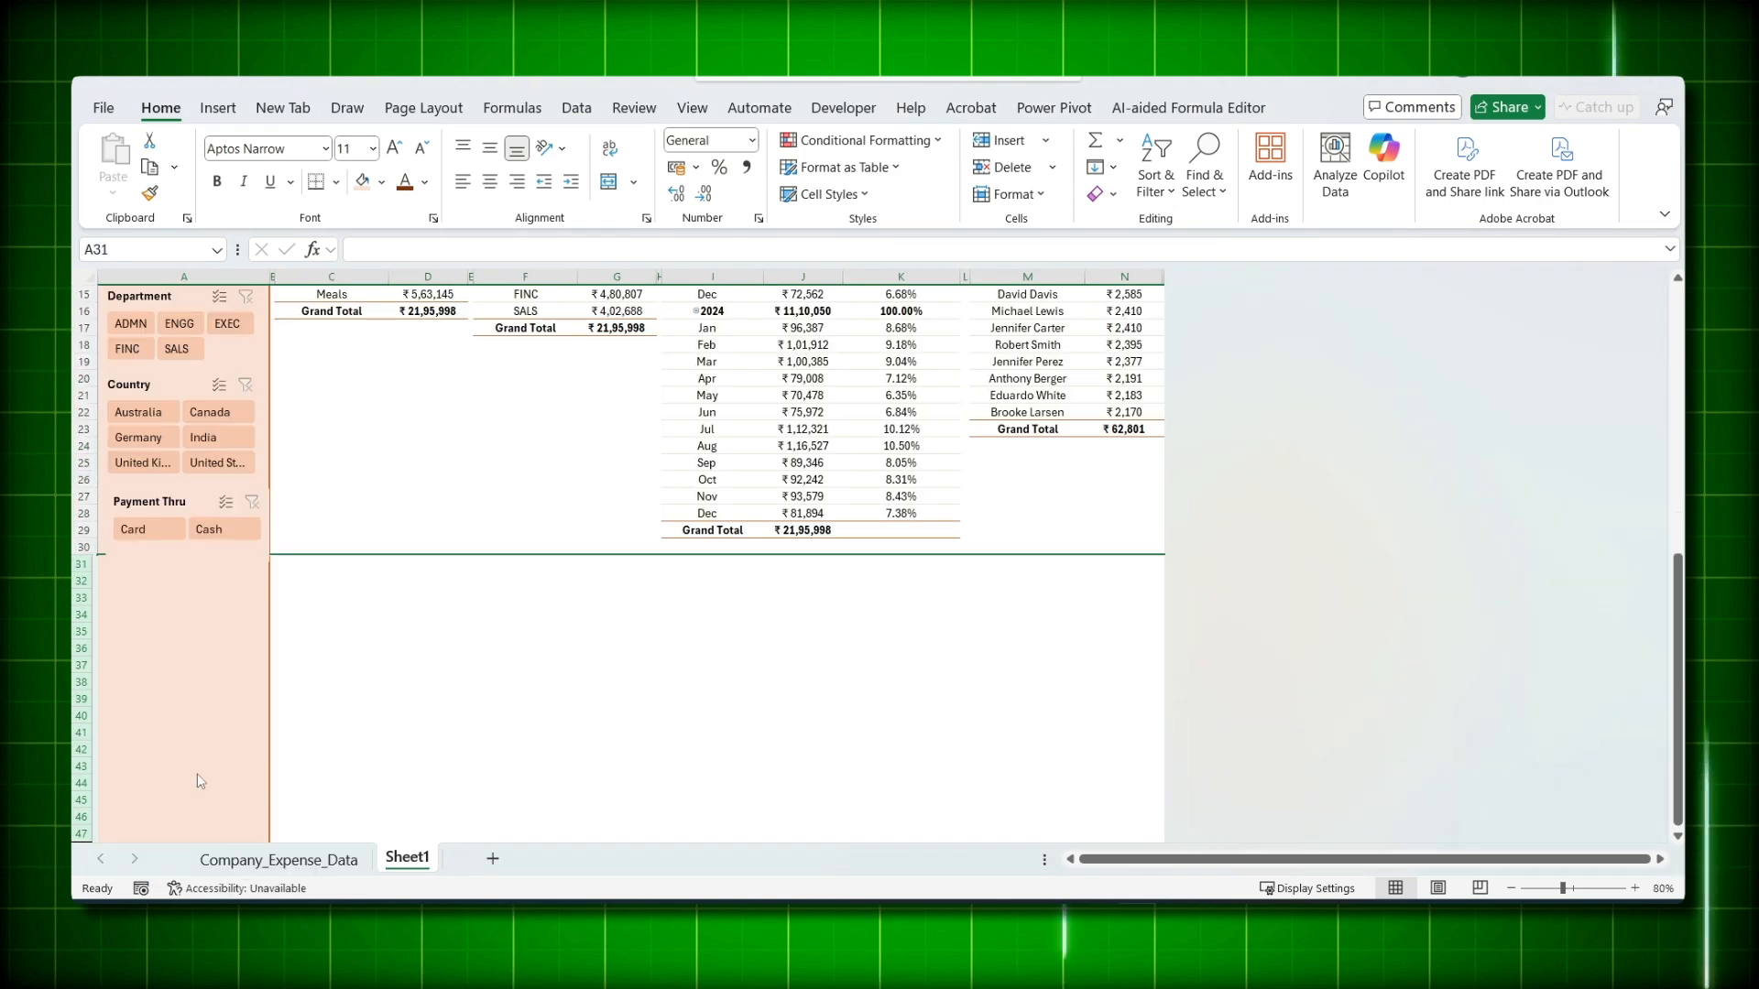
{"action": "left_click", "coordinate": [1669, 504]}
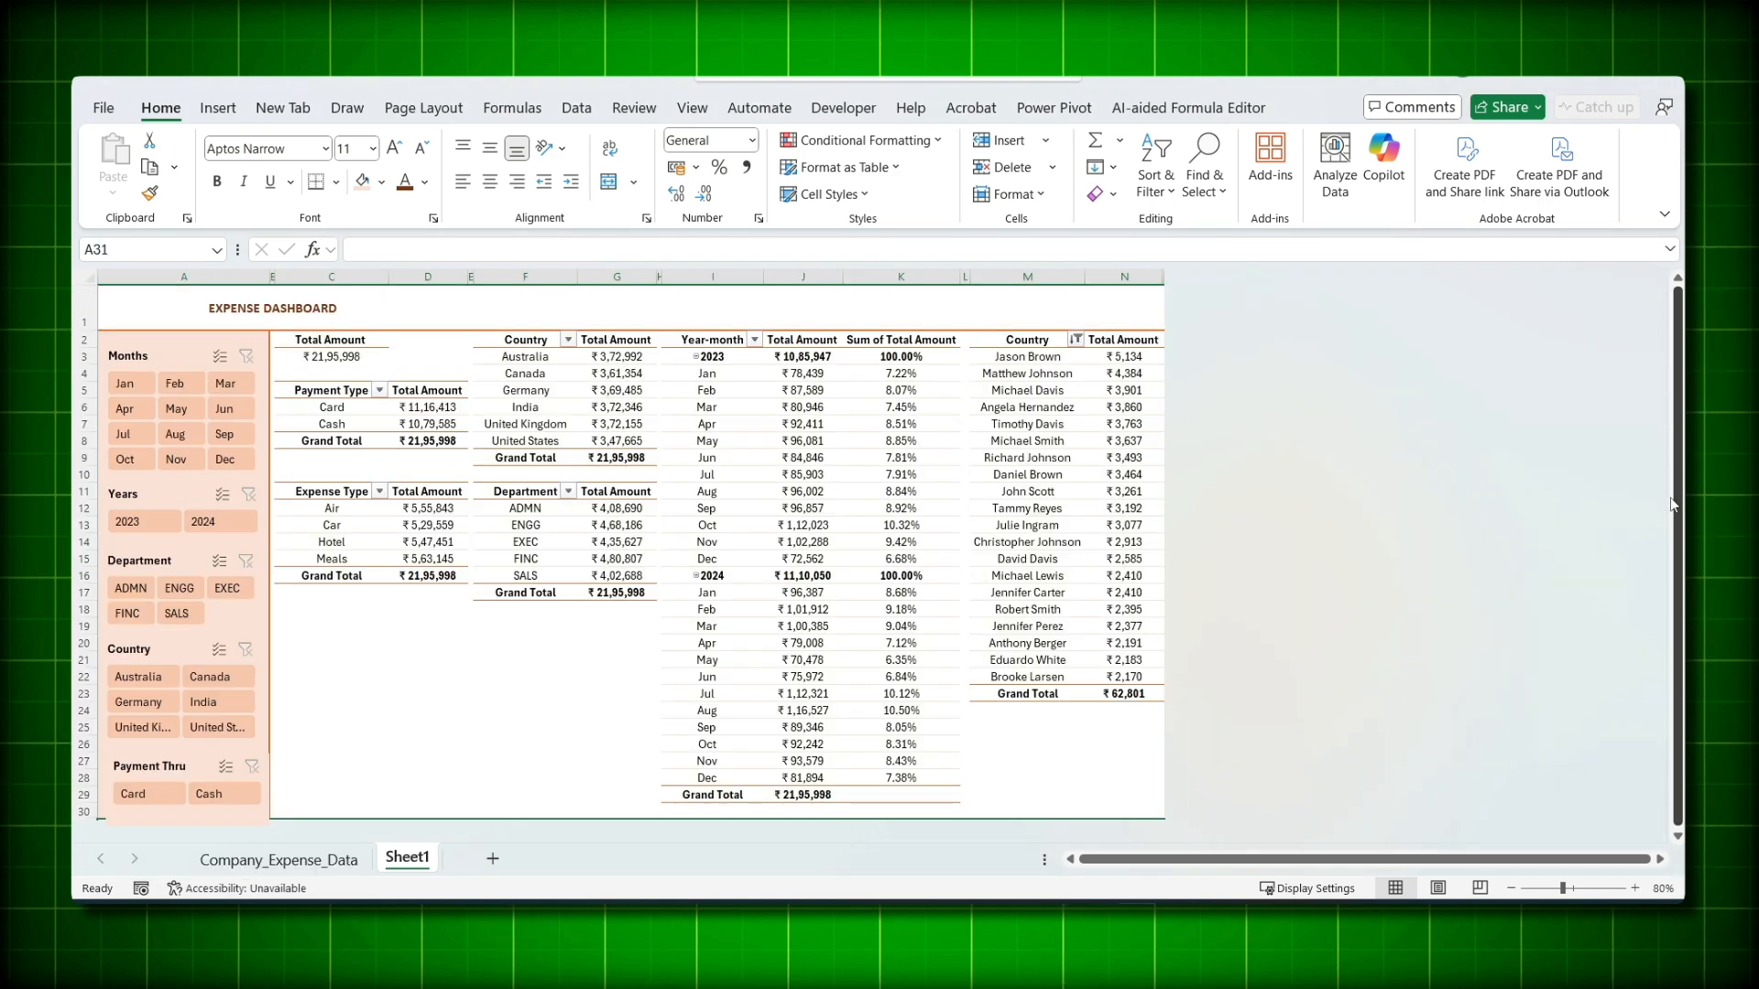
{"action": "left_click", "coordinate": [364, 312]}
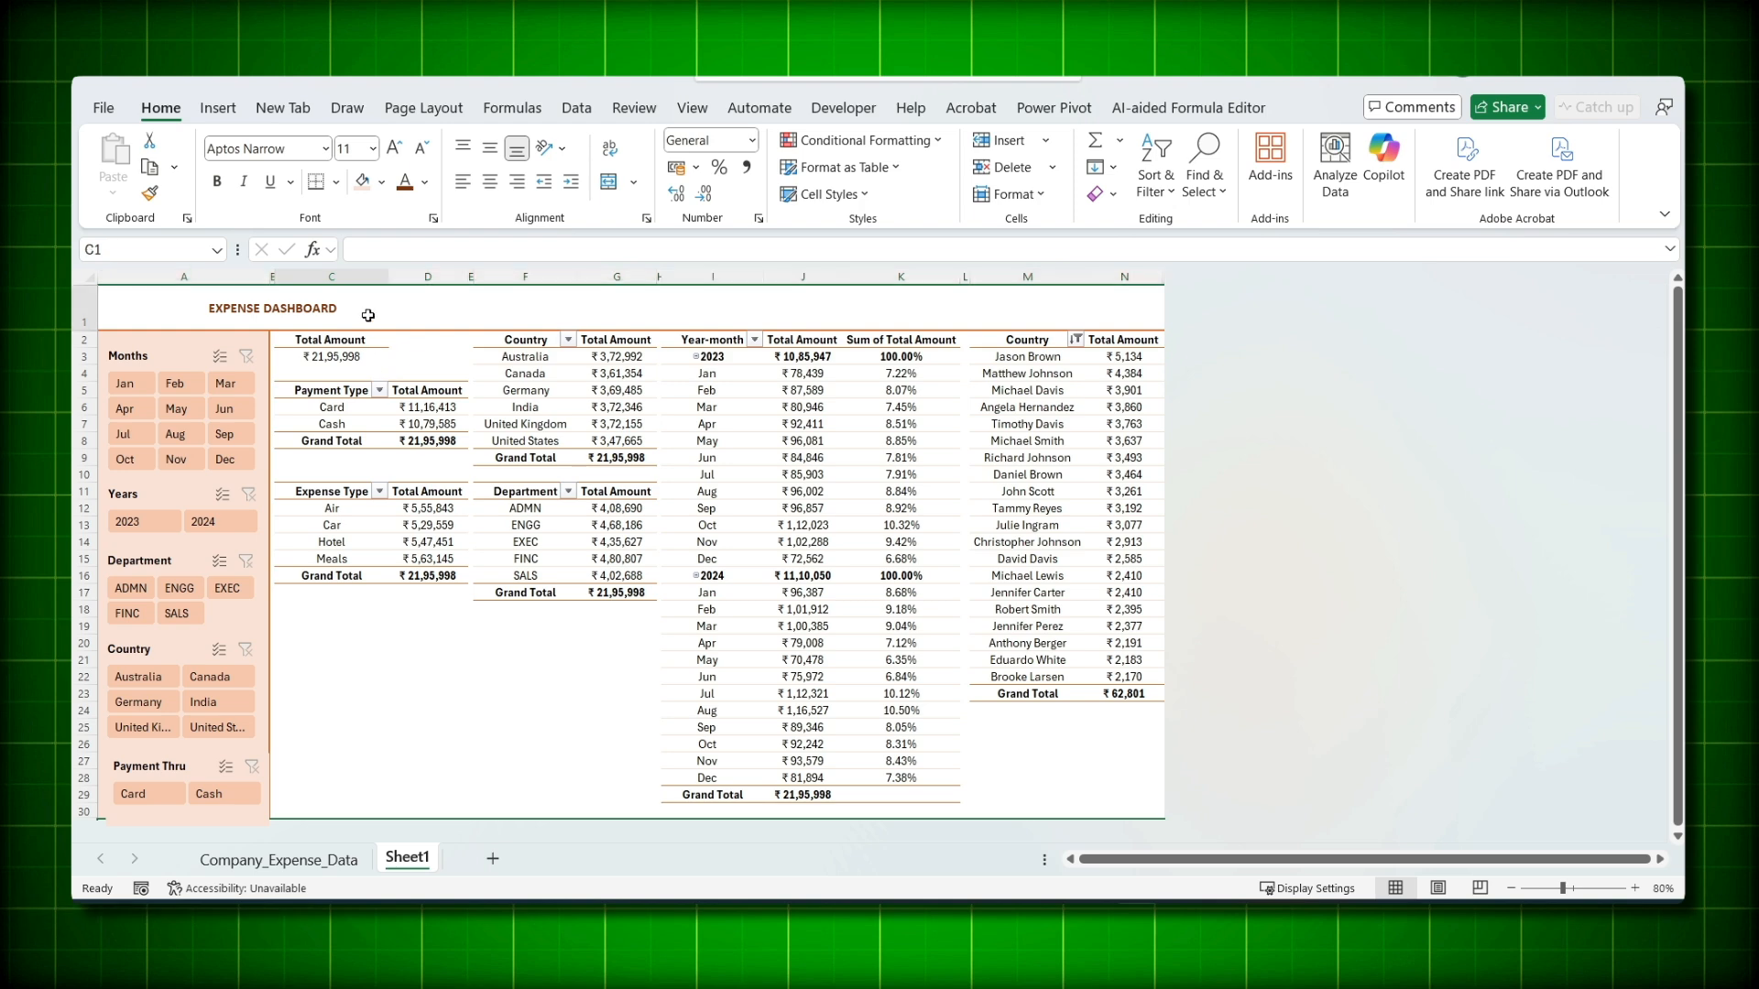
{"action": "double_click", "coordinate": [241, 308]}
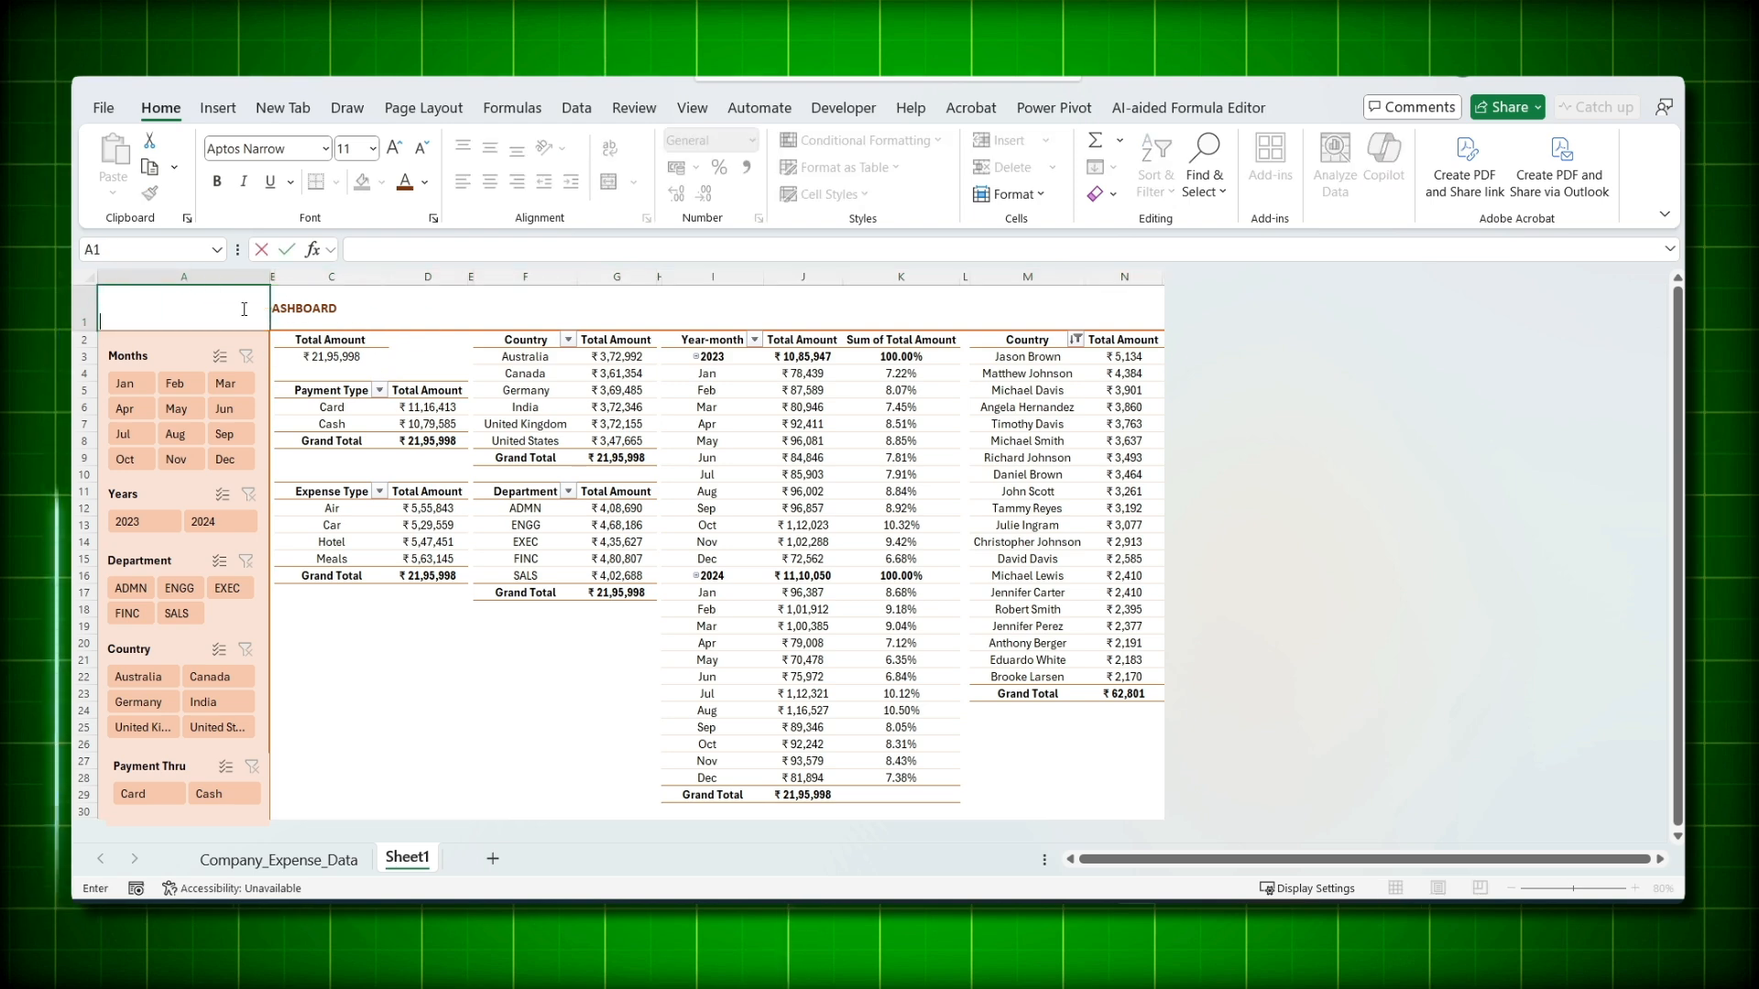
{"action": "left_click", "coordinate": [403, 726]}
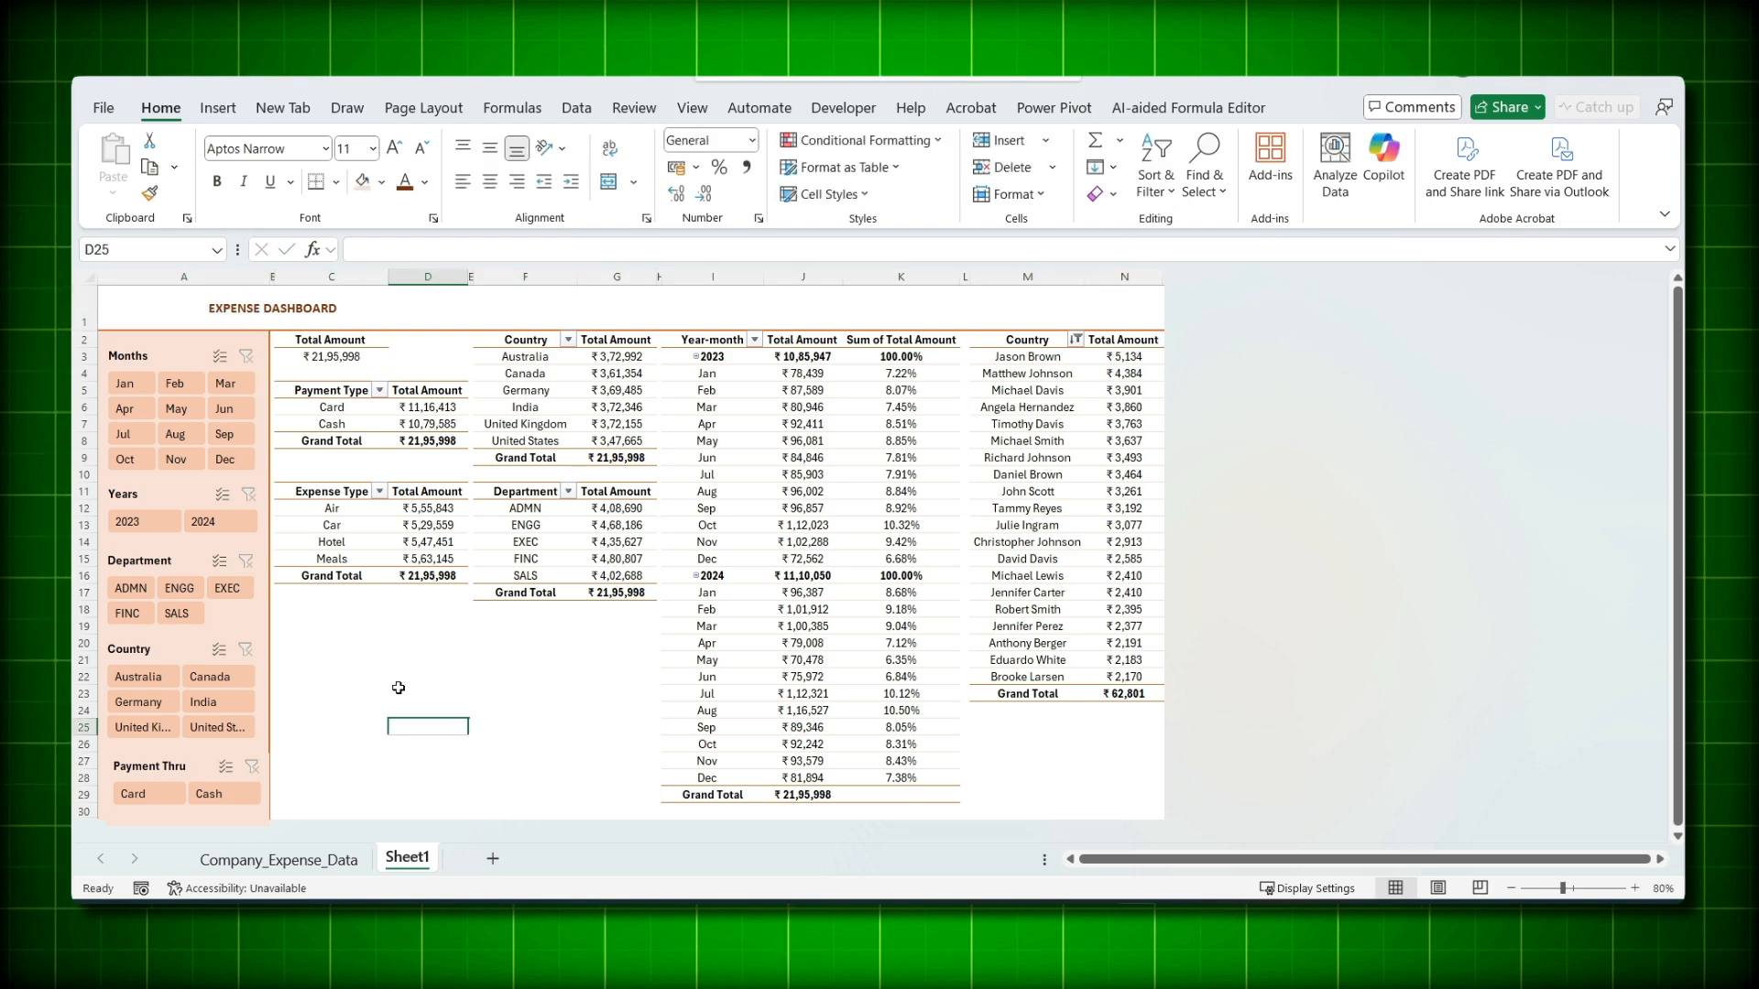